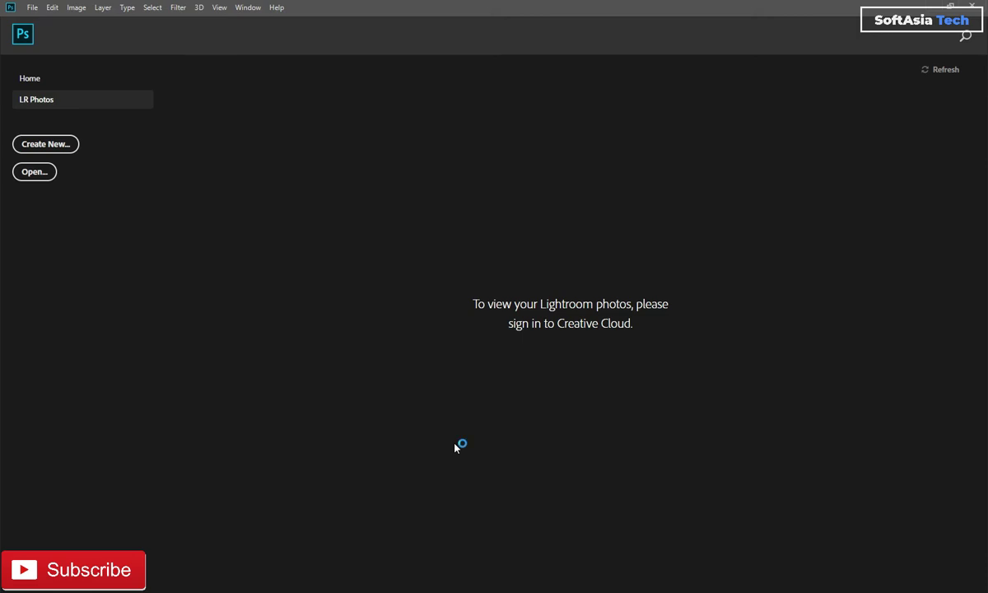
Create a new 1080 × 1080 px, 72 ppi white document named 'Iphone Social Media Banner'.
{"action": "key", "text": "ctrl+n"}
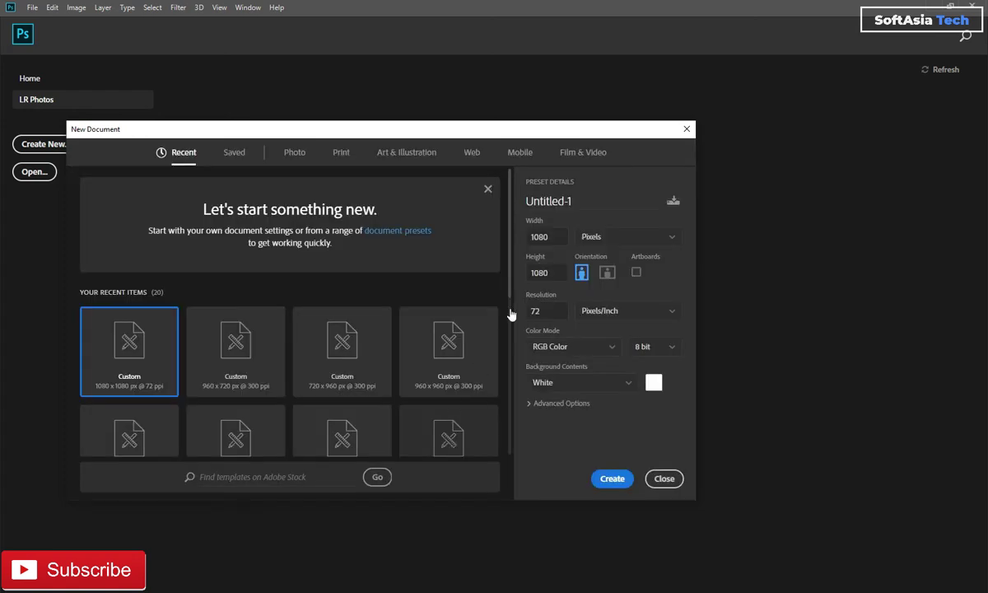
{"action": "double_click", "coordinate": [576, 200]}
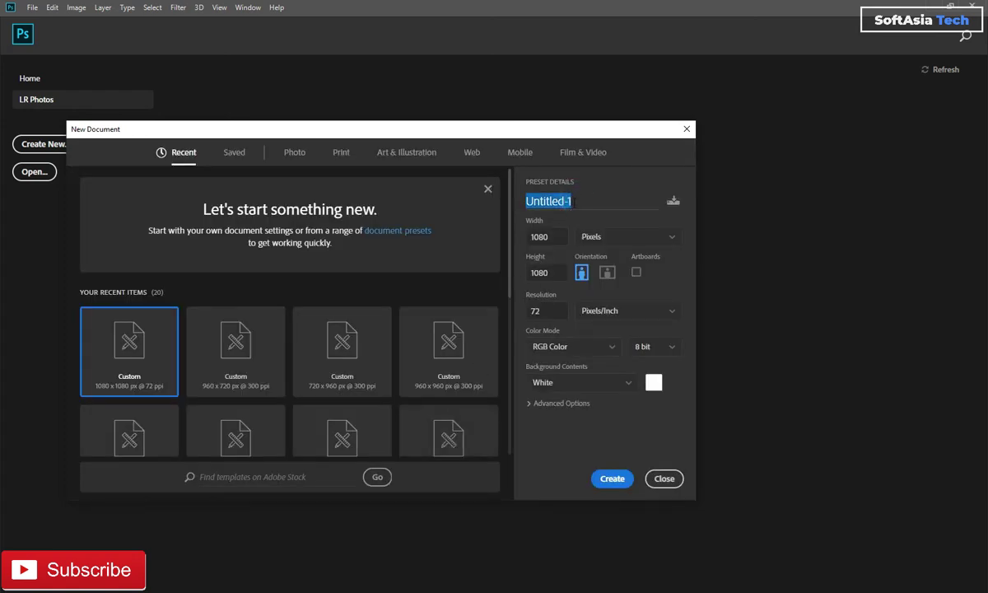
{"action": "type", "text": "Iphone Social Media Banner"}
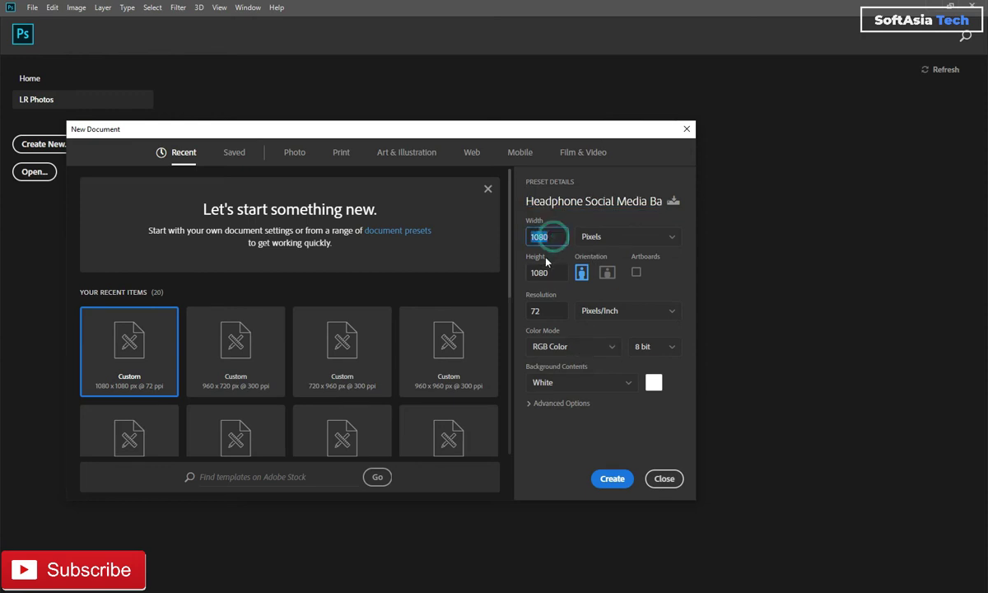
{"action": "left_click", "coordinate": [547, 273]}
{"action": "left_click", "coordinate": [601, 476]}
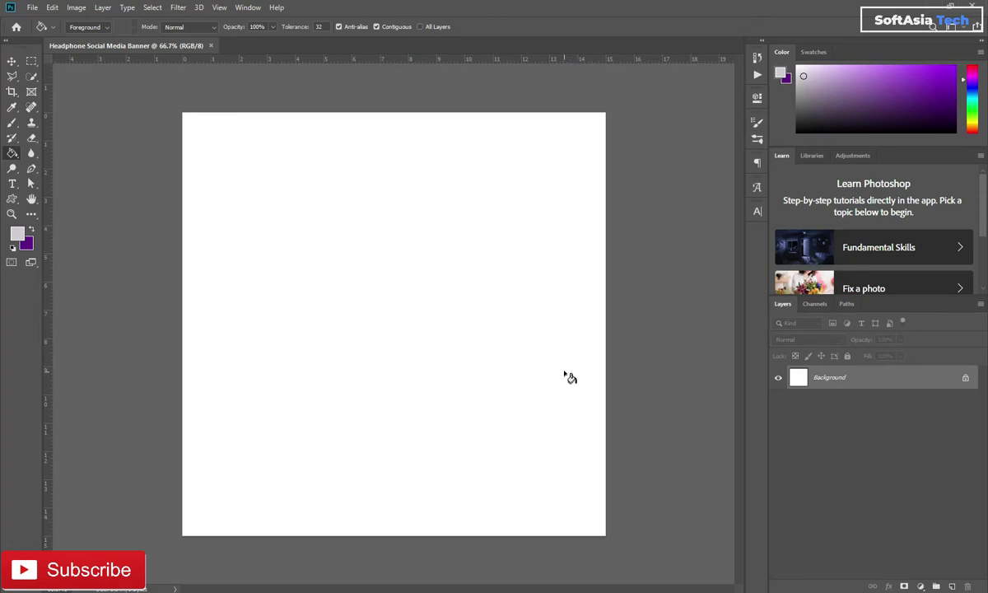
Draw a rectangle shape covering the whole canvas.
{"action": "key", "text": "v"}
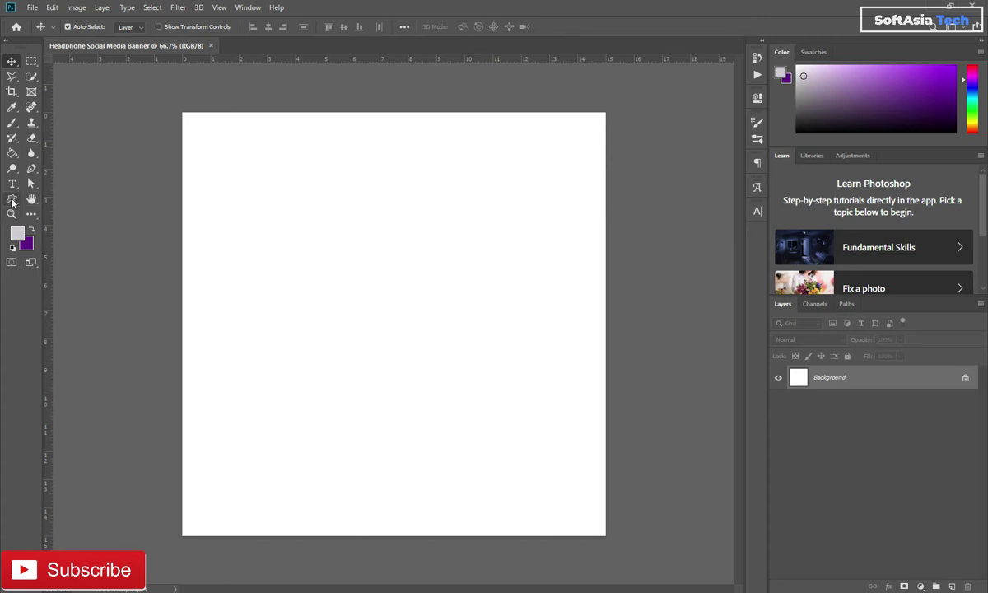
{"action": "left_click", "coordinate": [13, 199]}
{"action": "left_click", "coordinate": [65, 200]}
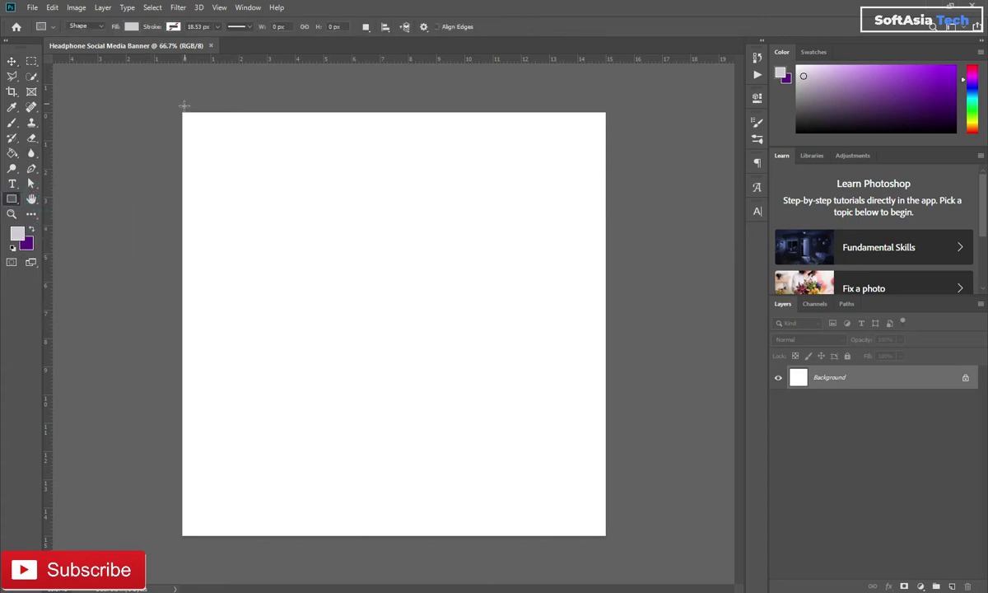
{"action": "left_click_drag", "start_coordinate": [185, 117], "coordinate": [604, 536]}
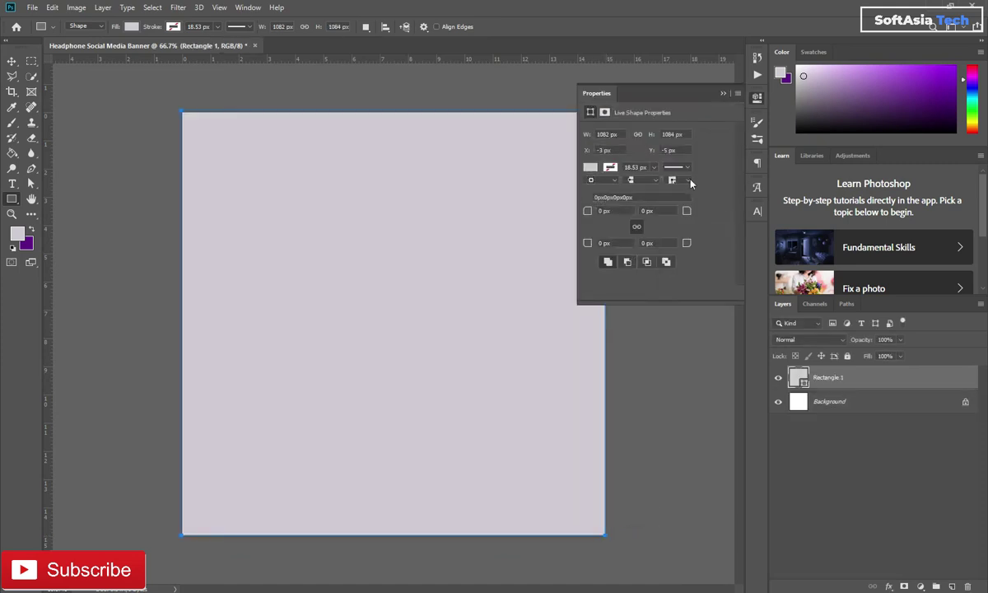
{"action": "left_click", "coordinate": [724, 93]}
{"action": "key", "text": "ctrl+z"}
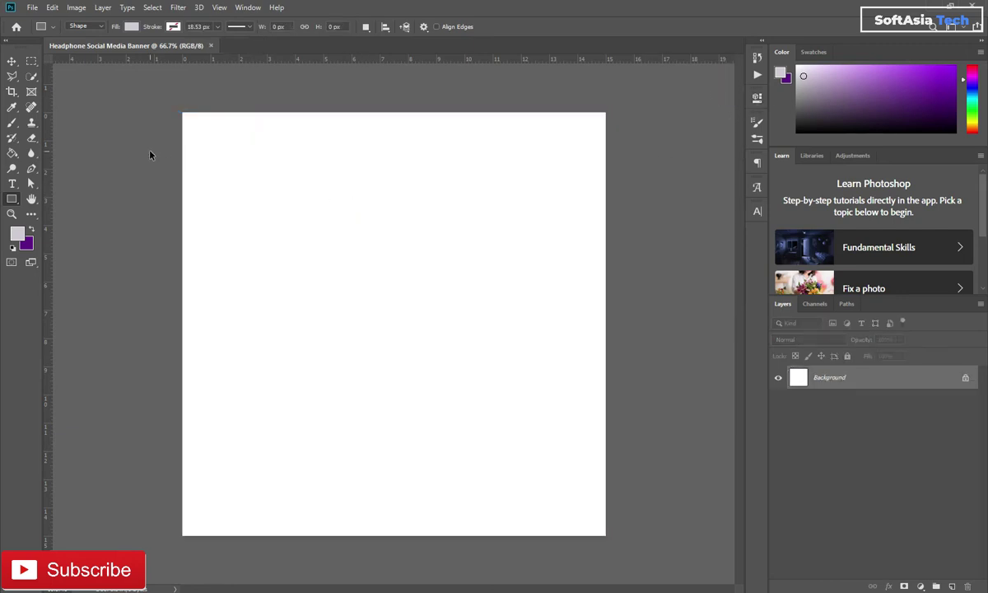
{"action": "key", "text": "ctrl+shift+z"}
Fill the rectangle with near-white #f6f6f6.
{"action": "double_click", "coordinate": [799, 378]}
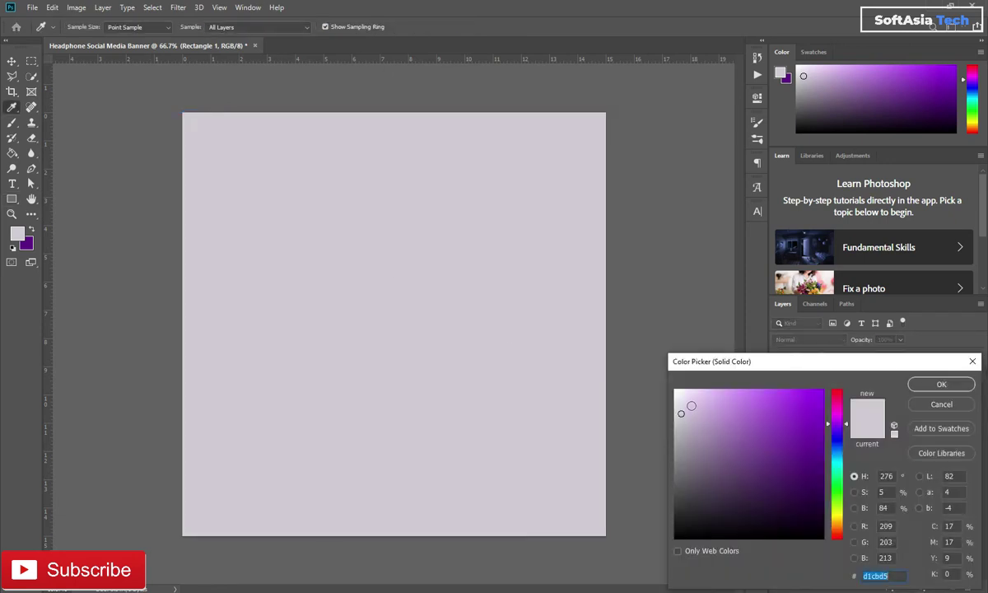
{"action": "left_click_drag", "start_coordinate": [681, 413], "coordinate": [675, 394]}
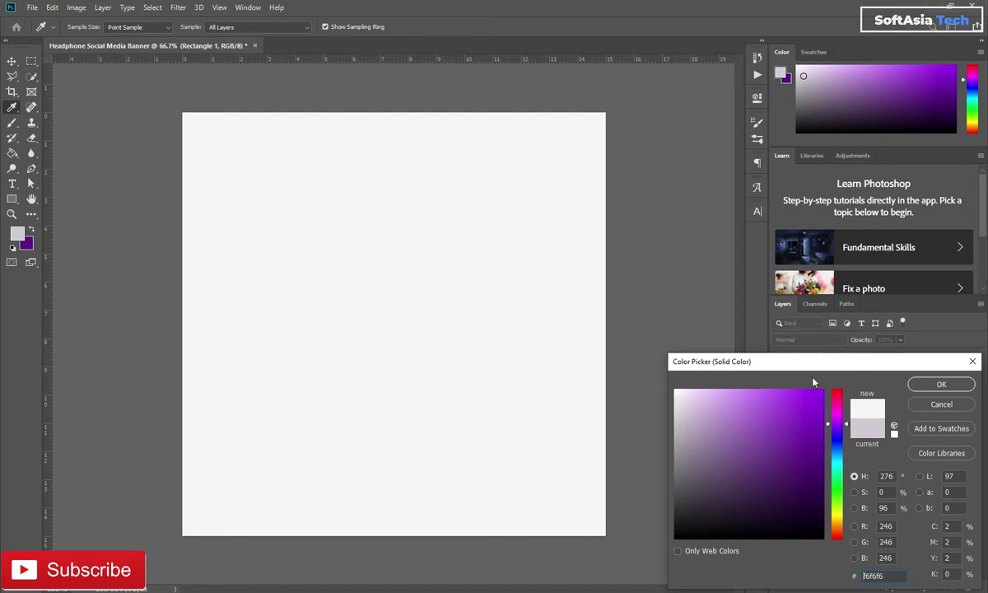
{"action": "left_click", "coordinate": [938, 384]}
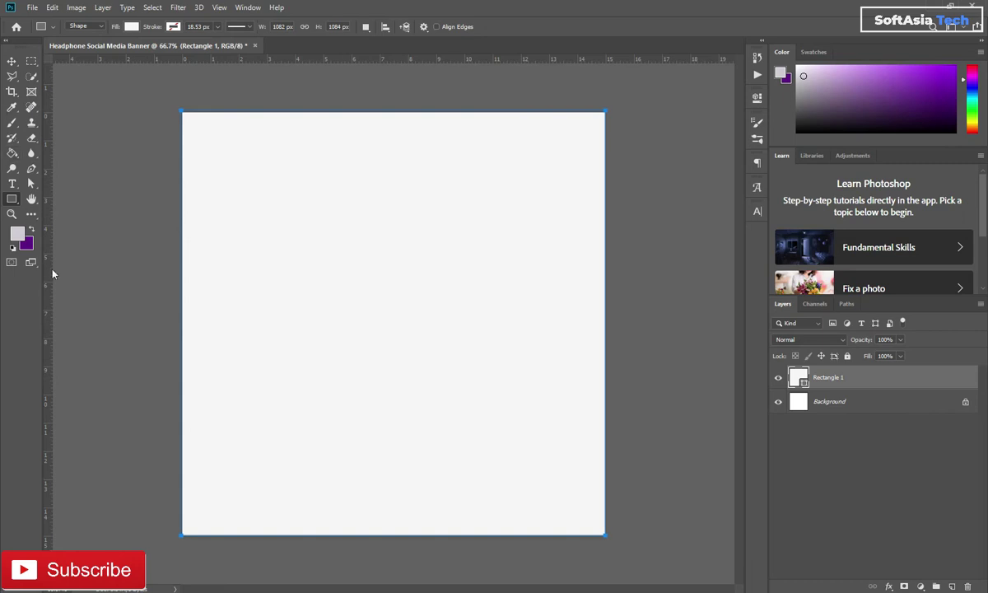
Sketch a first wavy Pen outline over the top-left corner, then undo it.
{"action": "left_click", "coordinate": [30, 170]}
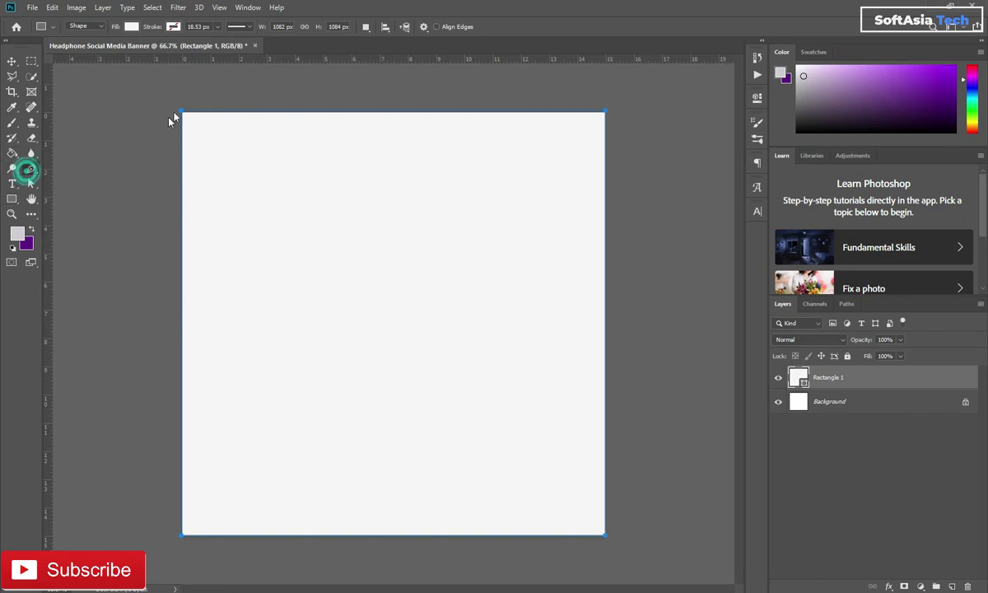
{"action": "left_click", "coordinate": [227, 86]}
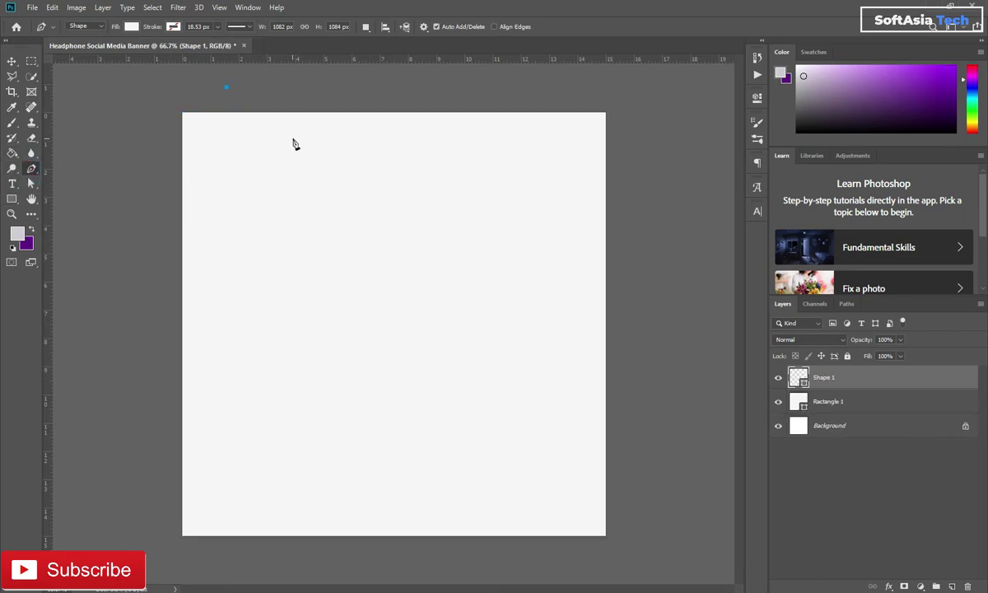
{"action": "left_click_drag", "start_coordinate": [298, 173], "coordinate": [294, 175]}
{"action": "key", "text": "ctrl+z"}
{"action": "mouse_move", "coordinate": [306, 162]}
{"action": "left_mouse_down"}
{"action": "mouse_move", "coordinate": [330, 156]}
{"action": "mouse_move", "coordinate": [311, 196]}
{"action": "left_mouse_up"}
{"action": "left_click", "coordinate": [276, 192]}
{"action": "left_click_drag", "start_coordinate": [251, 223], "coordinate": [262, 260]}
{"action": "left_click_drag", "start_coordinate": [239, 293], "coordinate": [222, 292]}
{"action": "left_click_drag", "start_coordinate": [169, 250], "coordinate": [157, 249]}
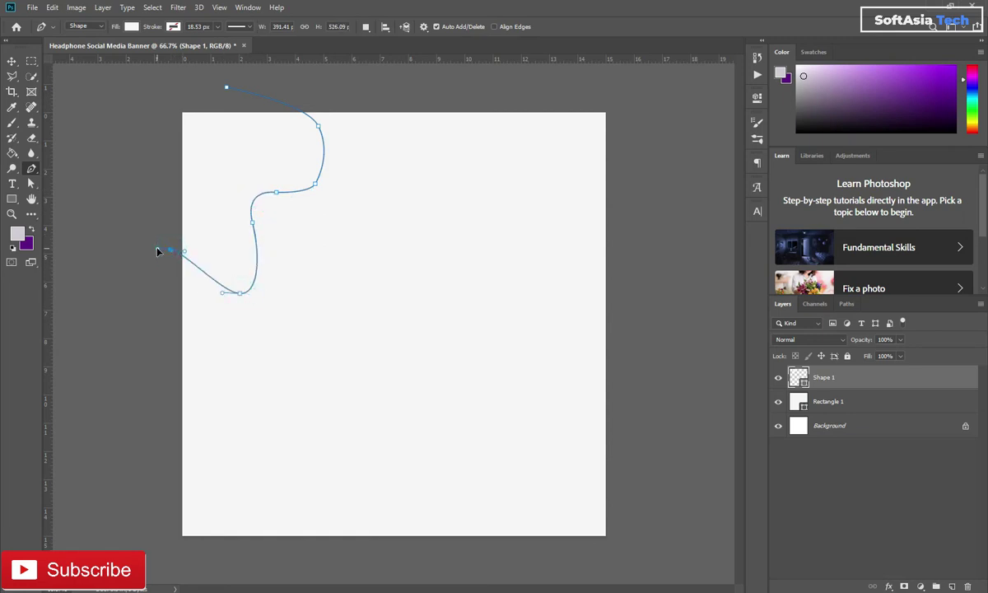
{"action": "left_click", "coordinate": [114, 123]}
{"action": "left_click", "coordinate": [152, 89]}
{"action": "left_click", "coordinate": [227, 87]}
{"action": "key", "text": "ctrl+z"}
{"action": "key", "text": "ctrl+z"}
{"action": "key", "text": "ctrl+z"}
{"action": "key", "text": "ctrl+z"}
{"action": "key", "text": "ctrl+z"}
{"action": "key", "text": "ctrl+z"}
{"action": "key", "text": "ctrl+z"}
{"action": "key", "text": "ctrl+z"}
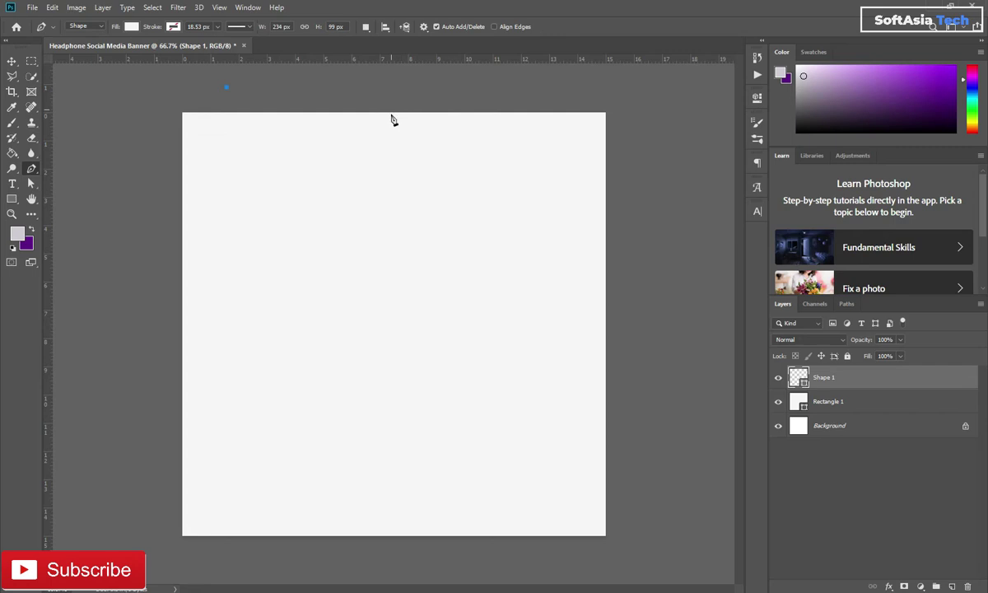
Redraw the wavy curve from the top edge down across the top-left corner.
{"action": "left_click_drag", "start_coordinate": [402, 133], "coordinate": [422, 183]}
{"action": "left_click_drag", "start_coordinate": [369, 231], "coordinate": [350, 240]}
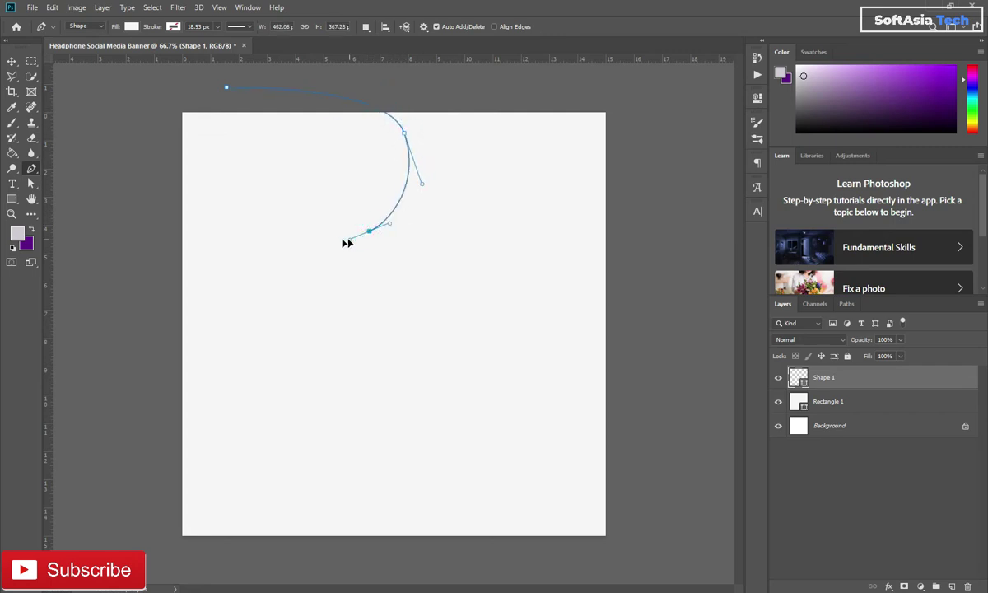
{"action": "left_click", "coordinate": [289, 241]}
{"action": "left_click_drag", "start_coordinate": [264, 302], "coordinate": [268, 321]}
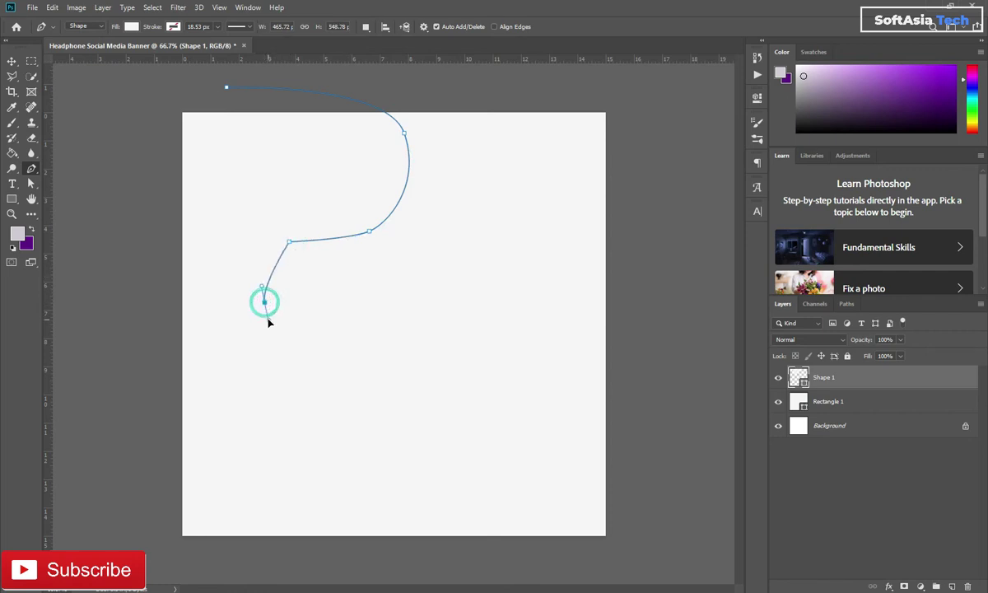
{"action": "key", "text": "ctrl+z"}
{"action": "key", "text": "ctrl+z"}
{"action": "left_click_drag", "start_coordinate": [295, 271], "coordinate": [294, 305]}
{"action": "key", "text": "ctrl+z"}
{"action": "key", "text": "ctrl+z"}
{"action": "left_click_drag", "start_coordinate": [347, 228], "coordinate": [295, 257]}
{"action": "left_click", "coordinate": [316, 289]}
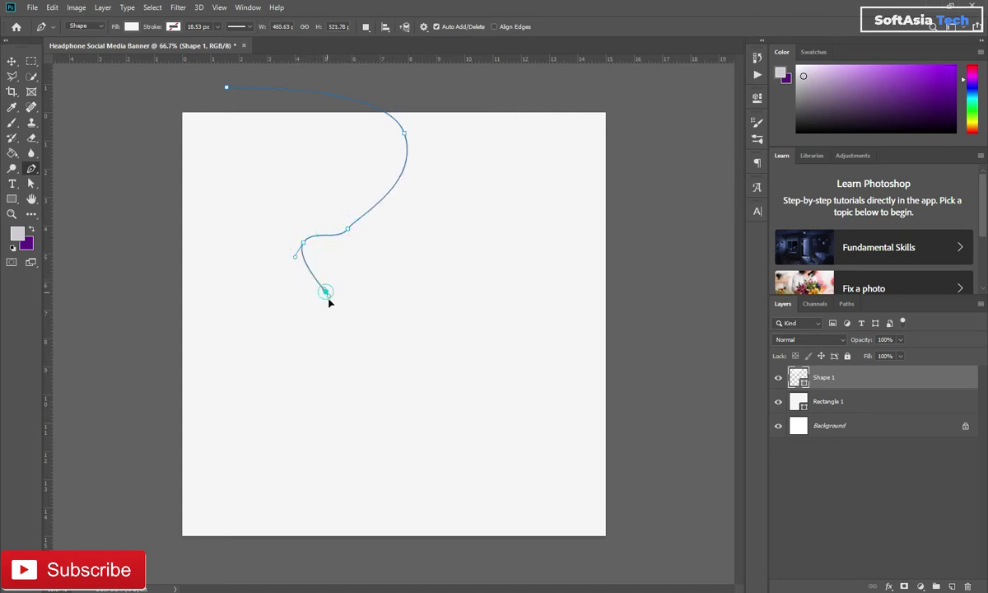
{"action": "key", "text": "ctrl+z"}
Carry the wave back past the left edge and close the blob outline.
{"action": "key", "text": "ctrl+z"}
{"action": "key", "text": "ctrl+z"}
{"action": "left_click_drag", "start_coordinate": [376, 209], "coordinate": [369, 224]}
{"action": "left_click_drag", "start_coordinate": [315, 248], "coordinate": [315, 264]}
{"action": "left_click_drag", "start_coordinate": [286, 313], "coordinate": [266, 328]}
{"action": "key", "text": "ctrl+z"}
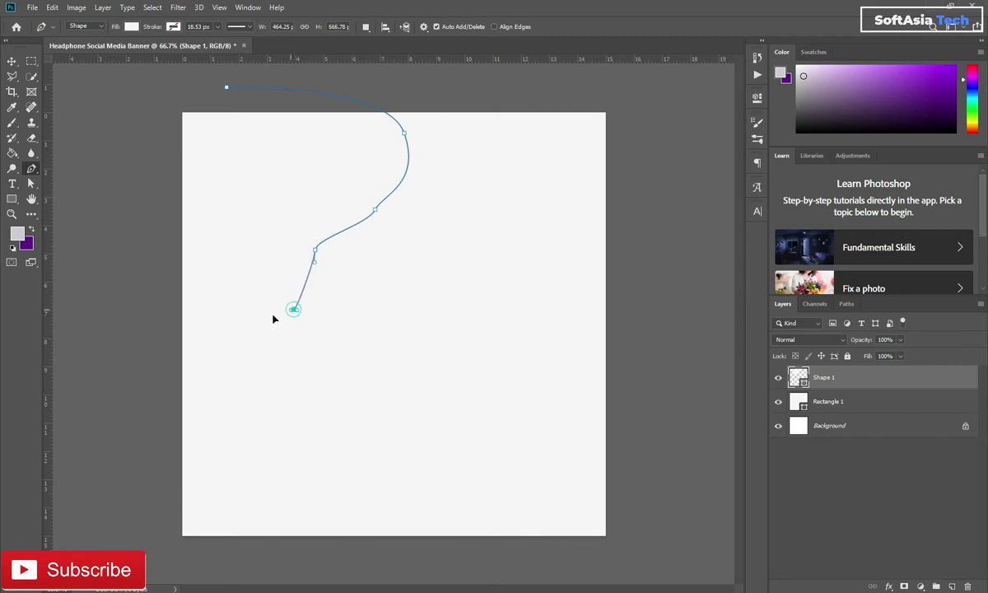
{"action": "left_click_drag", "start_coordinate": [176, 291], "coordinate": [162, 284]}
{"action": "left_click", "coordinate": [96, 182]}
{"action": "left_click", "coordinate": [182, 90]}
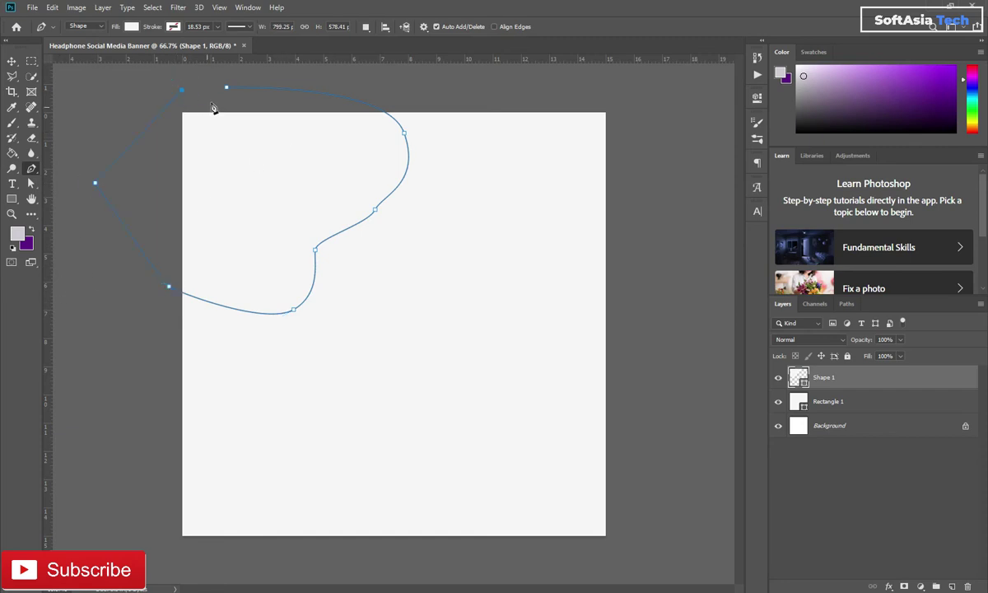
{"action": "left_click_drag", "start_coordinate": [229, 87], "coordinate": [264, 87]}
Fill the blob with lavender-grey #d1cbd5 and commit the shape.
{"action": "left_click", "coordinate": [909, 388]}
{"action": "double_click", "coordinate": [797, 378]}
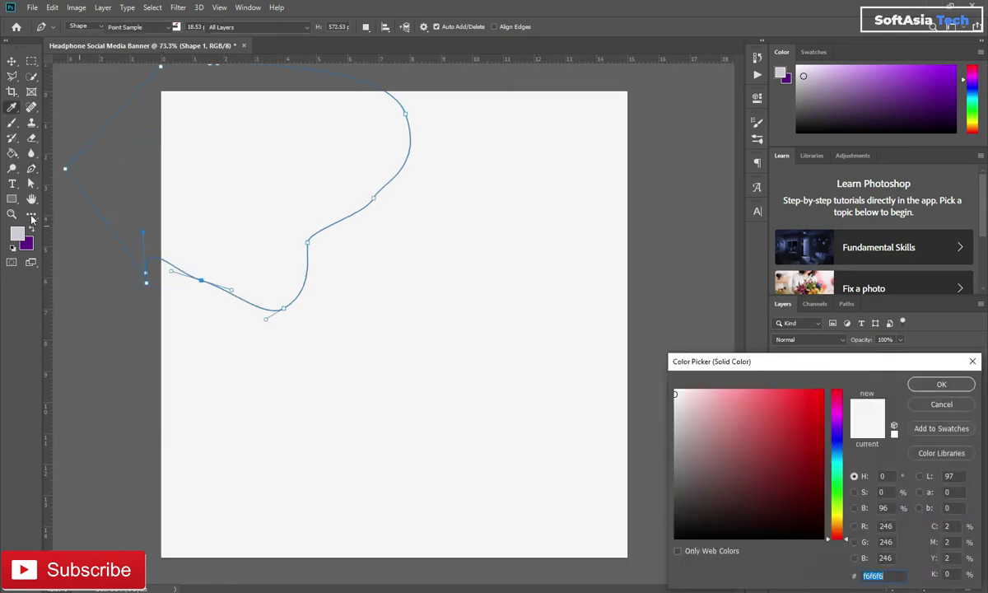
{"action": "left_click", "coordinate": [16, 235]}
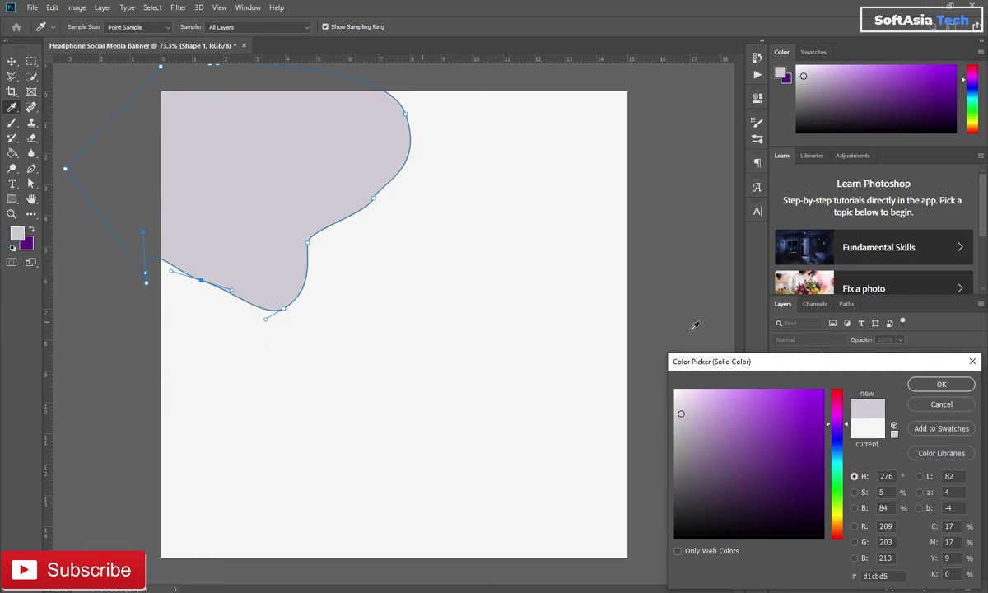
{"action": "left_click", "coordinate": [953, 385]}
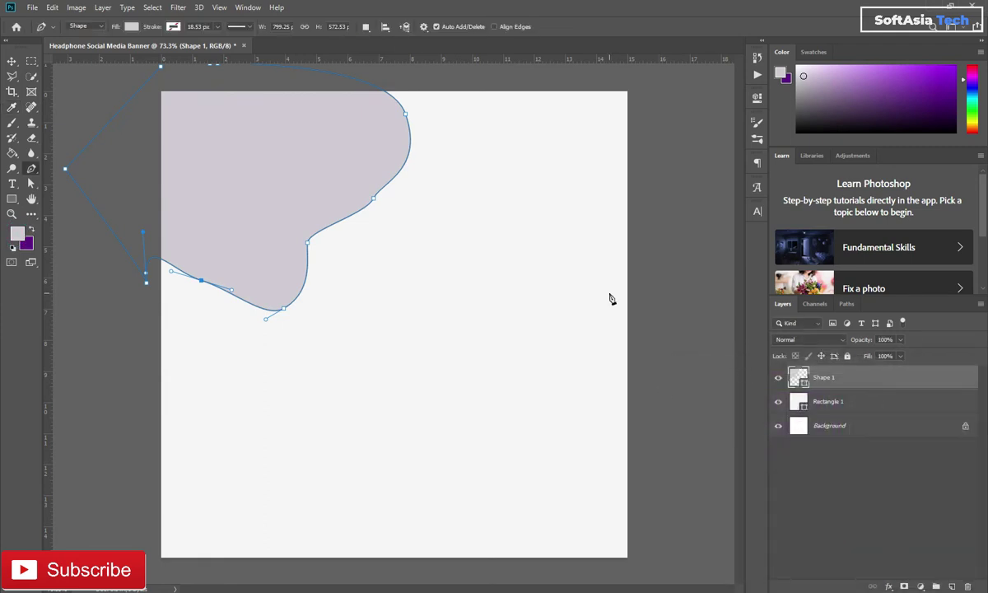
{"action": "left_click", "coordinate": [567, 421]}
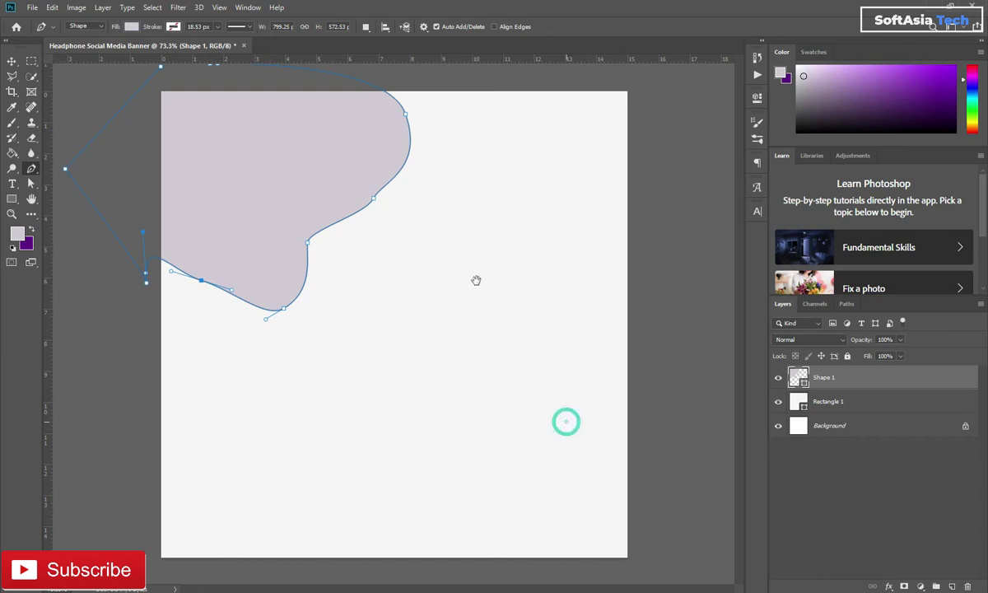
{"action": "left_click", "coordinate": [658, 400]}
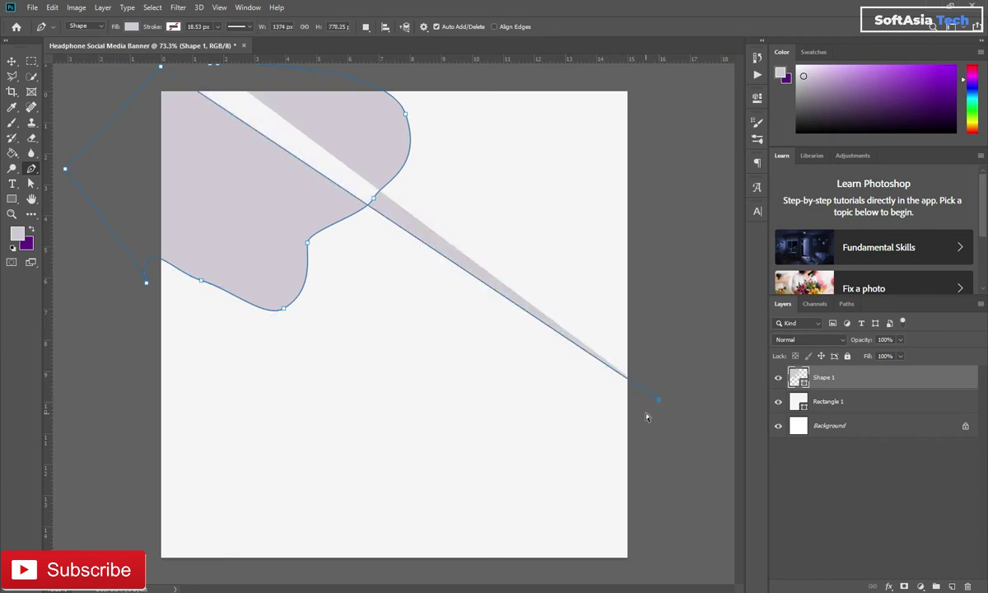
{"action": "key", "text": "ctrl+z"}
{"action": "key", "text": "Return"}
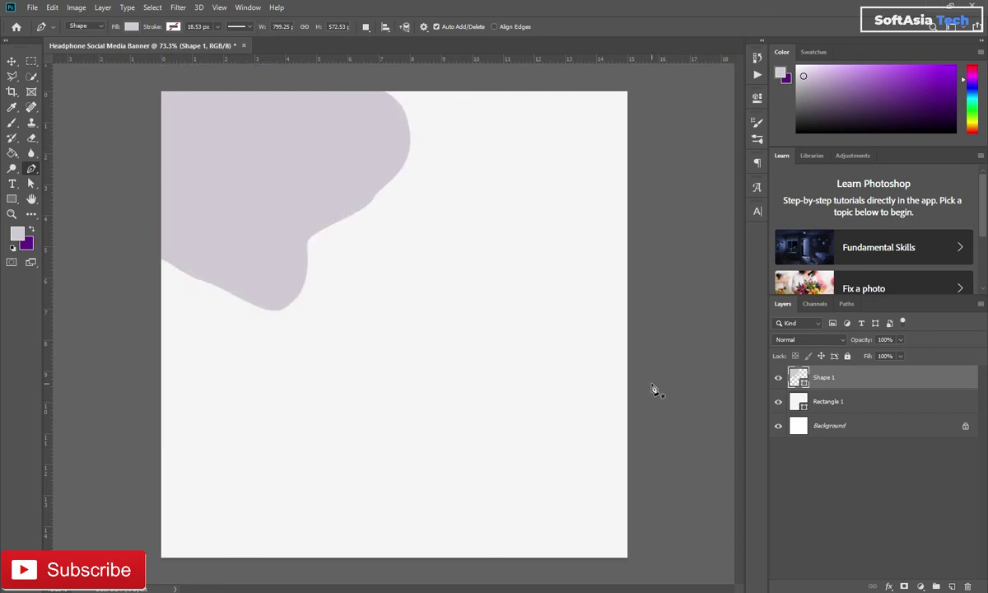
Draw a first curved outline in the bottom-right corner, then undo it.
{"action": "left_click", "coordinate": [696, 386]}
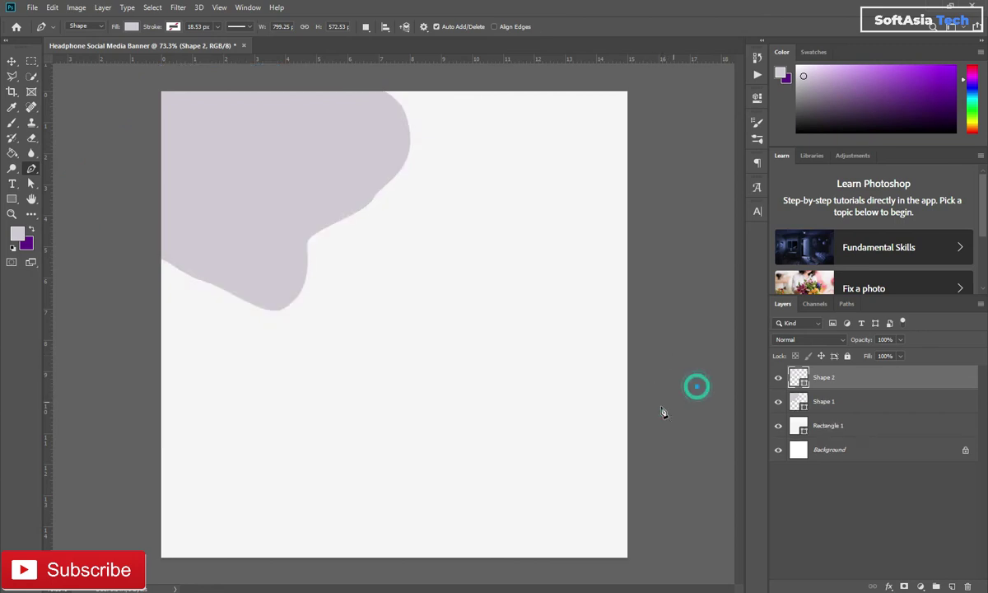
{"action": "left_click_drag", "start_coordinate": [583, 393], "coordinate": [568, 410]}
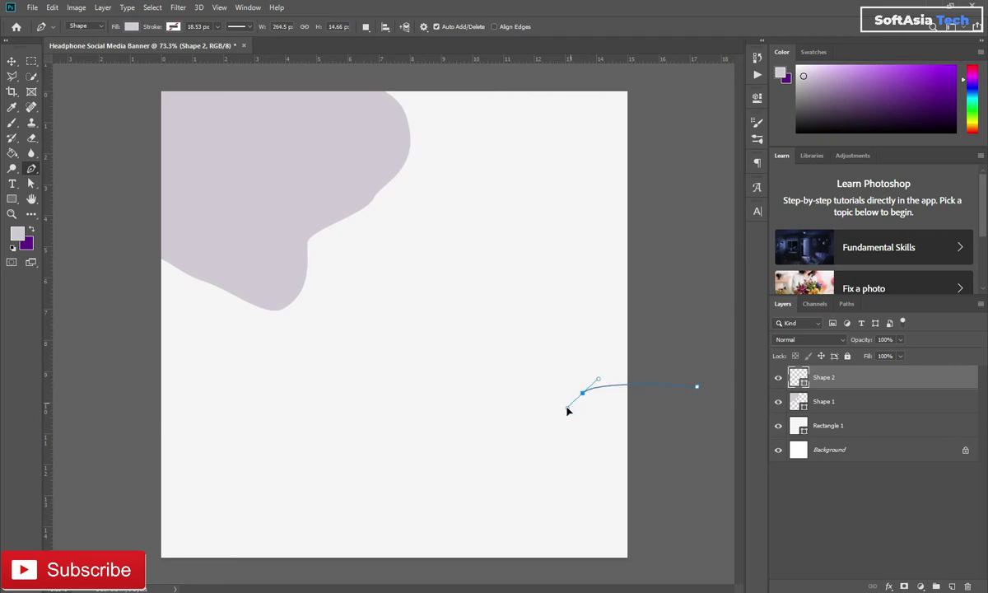
{"action": "left_click_drag", "start_coordinate": [506, 428], "coordinate": [490, 429]}
{"action": "left_click_drag", "start_coordinate": [461, 474], "coordinate": [465, 501]}
{"action": "left_click", "coordinate": [502, 542]}
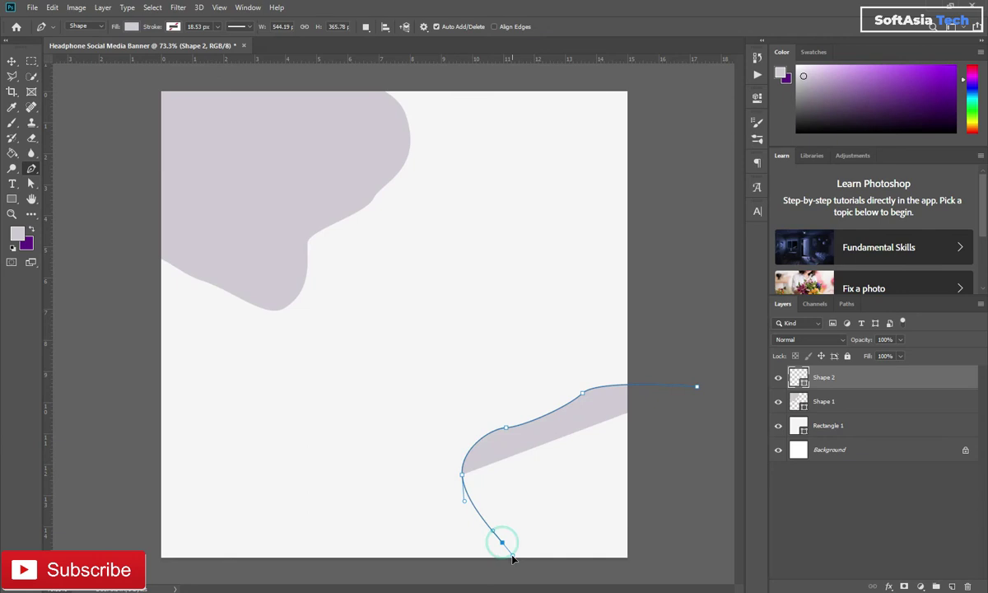
{"action": "left_click_drag", "start_coordinate": [613, 573], "coordinate": [668, 547]}
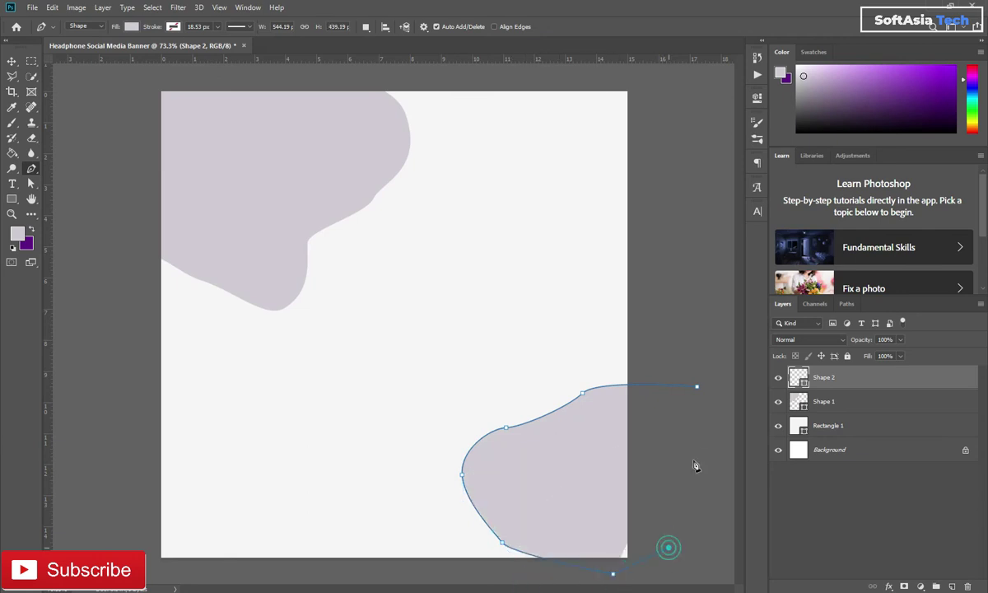
{"action": "left_click", "coordinate": [697, 387]}
{"action": "key", "text": "ctrl+z"}
Redraw the curve inward from the right edge and down toward the bottom.
{"action": "left_click_drag", "start_coordinate": [586, 395], "coordinate": [596, 394]}
{"action": "left_click_drag", "start_coordinate": [537, 428], "coordinate": [529, 452]}
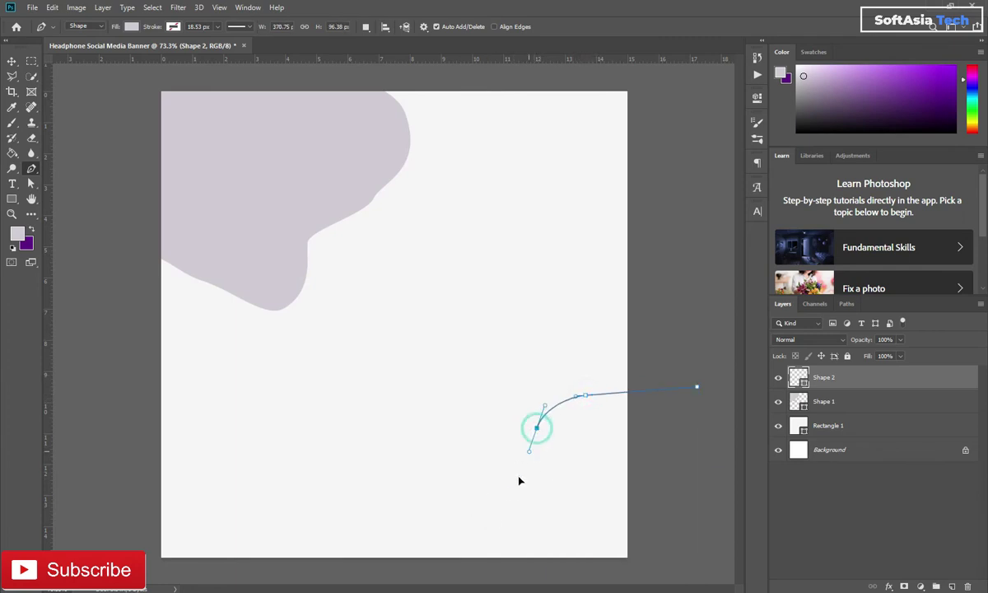
{"action": "left_click_drag", "start_coordinate": [480, 487], "coordinate": [465, 498]}
{"action": "left_click_drag", "start_coordinate": [413, 544], "coordinate": [453, 546]}
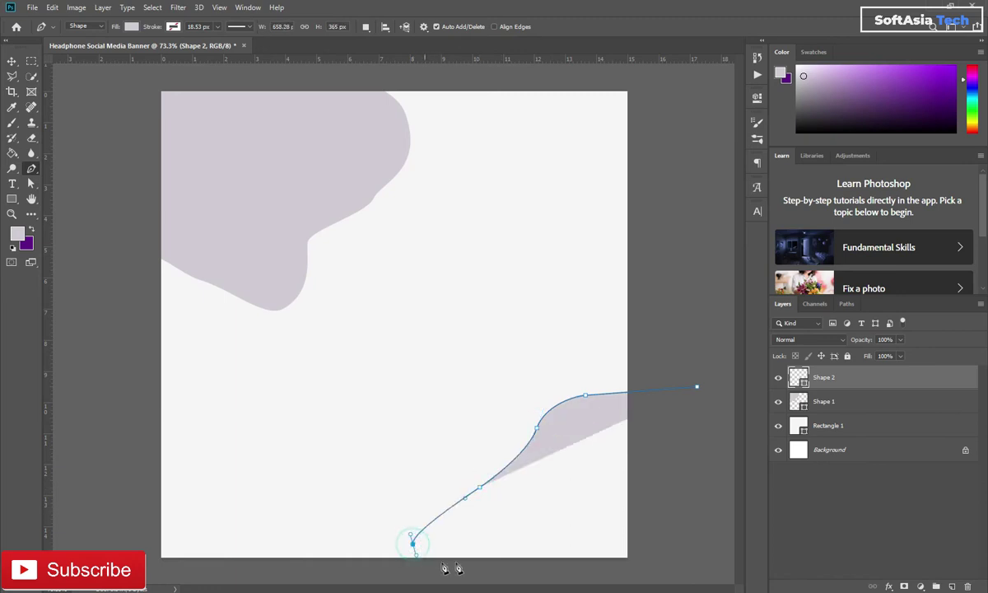
{"action": "left_click", "coordinate": [489, 576]}
{"action": "left_click", "coordinate": [637, 564]}
{"action": "left_click", "coordinate": [699, 475]}
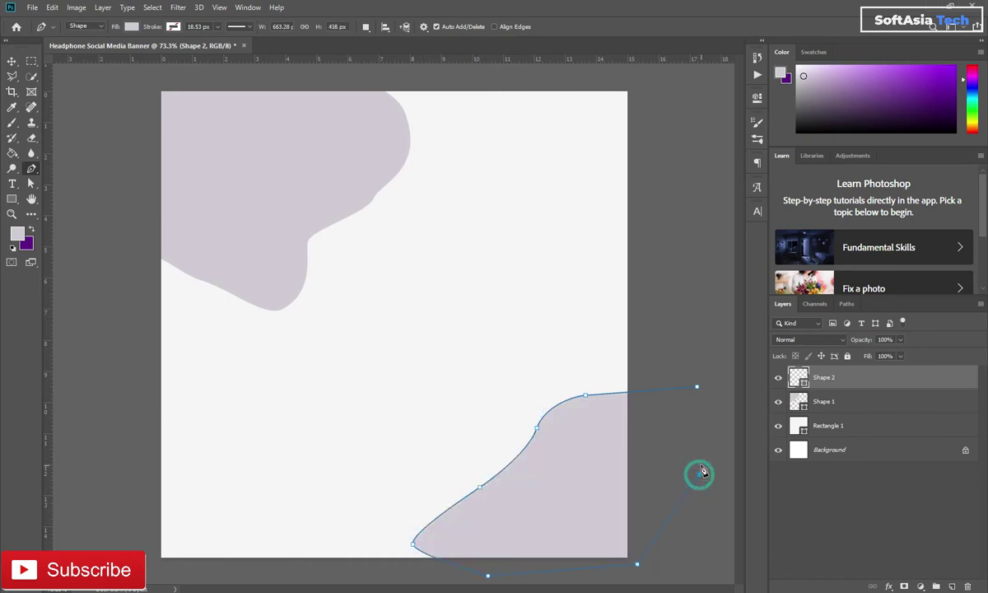
{"action": "key", "text": "ctrl+z"}
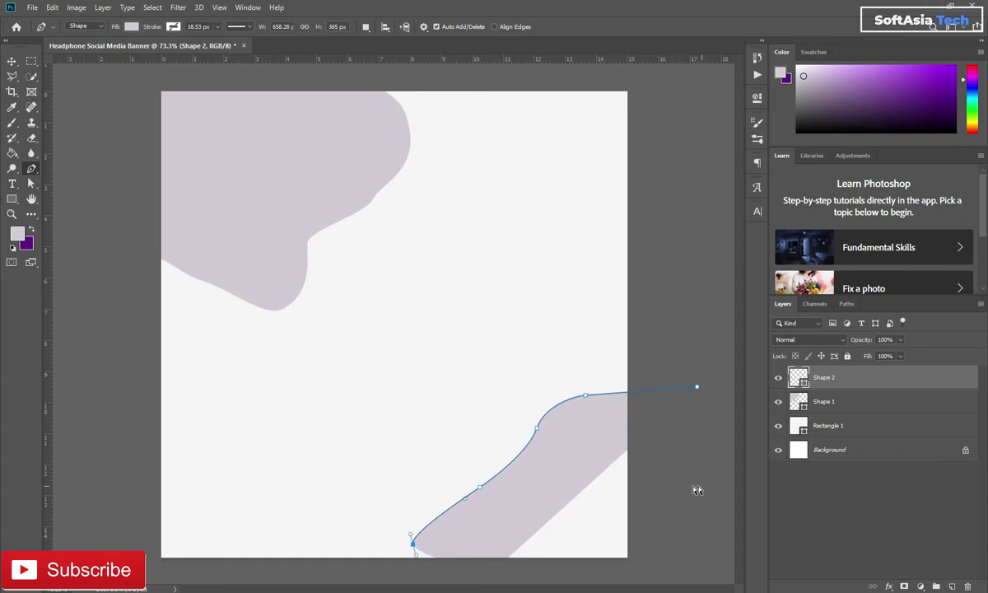
{"action": "key", "text": "ctrl+z"}
Add points along the bottom and right side, closing and committing Shape 2.
{"action": "left_click", "coordinate": [401, 575]}
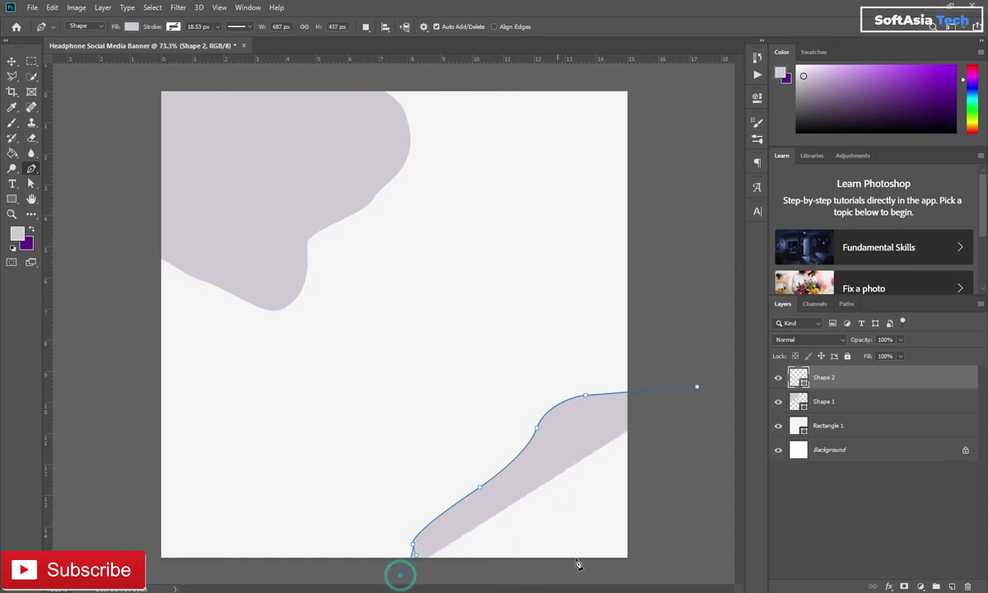
{"action": "left_click", "coordinate": [585, 568]}
{"action": "left_click", "coordinate": [661, 529]}
{"action": "left_click", "coordinate": [698, 467]}
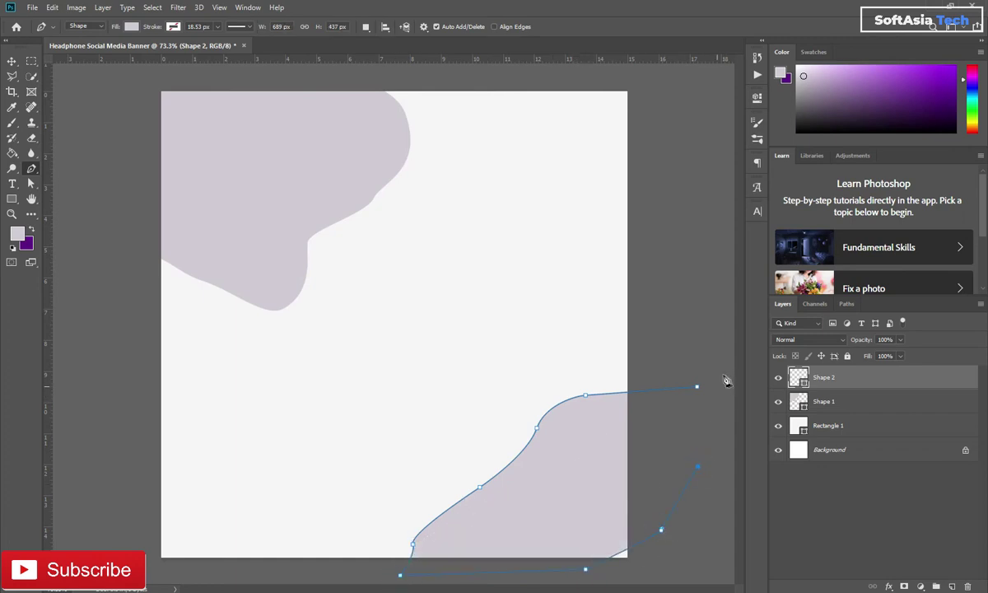
{"action": "left_click", "coordinate": [697, 388]}
{"action": "key", "text": "Return"}
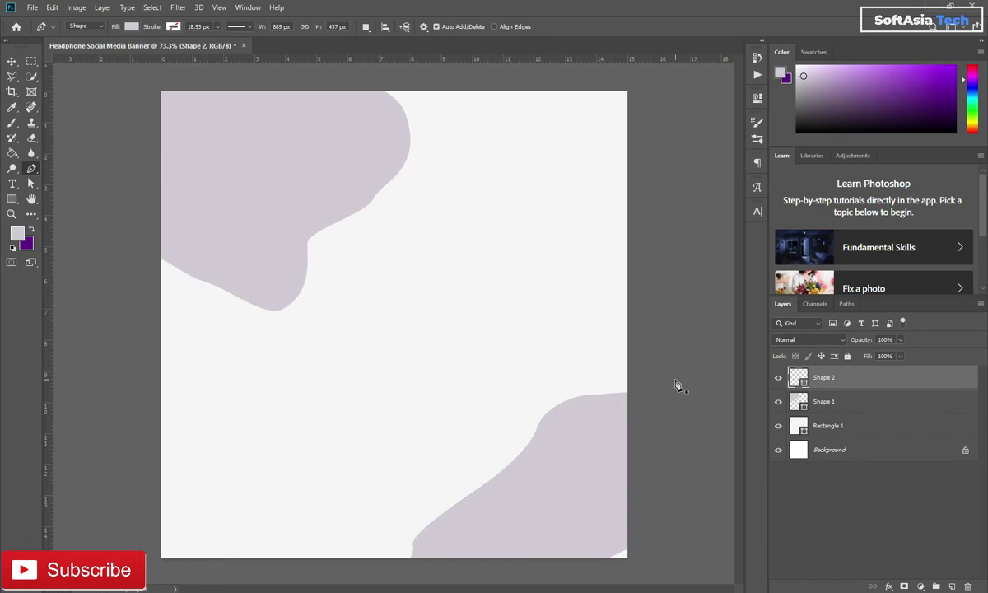
Add a curved point near the bottom-right corner and re-close the Shape 2 outline.
{"action": "left_click", "coordinate": [668, 476], "text": "ctrl"}
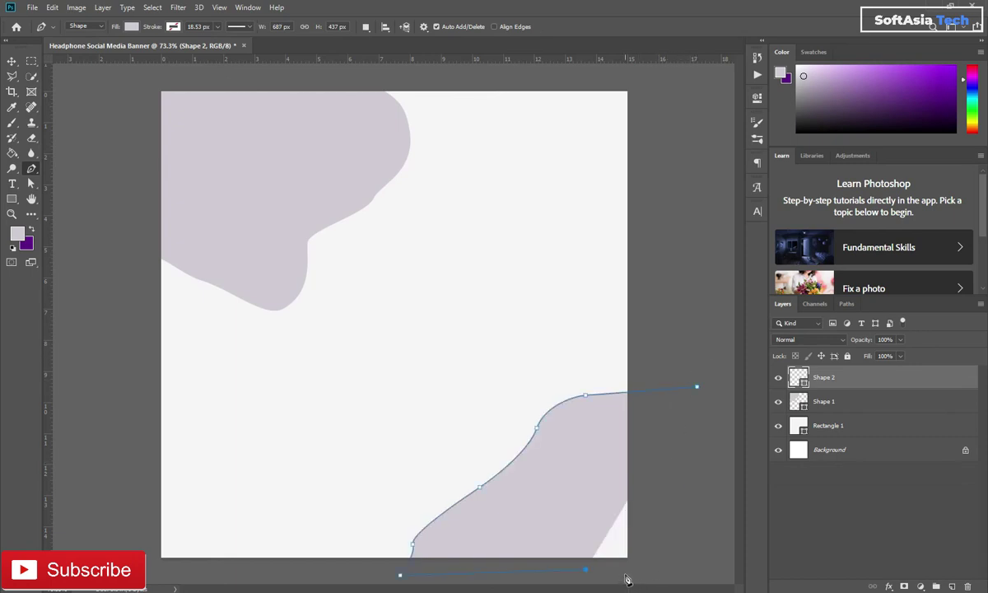
{"action": "left_click_drag", "start_coordinate": [625, 574], "coordinate": [648, 550]}
{"action": "left_click", "coordinate": [698, 388]}
{"action": "key", "text": "ctrl+Return"}
{"action": "key", "text": "d"}
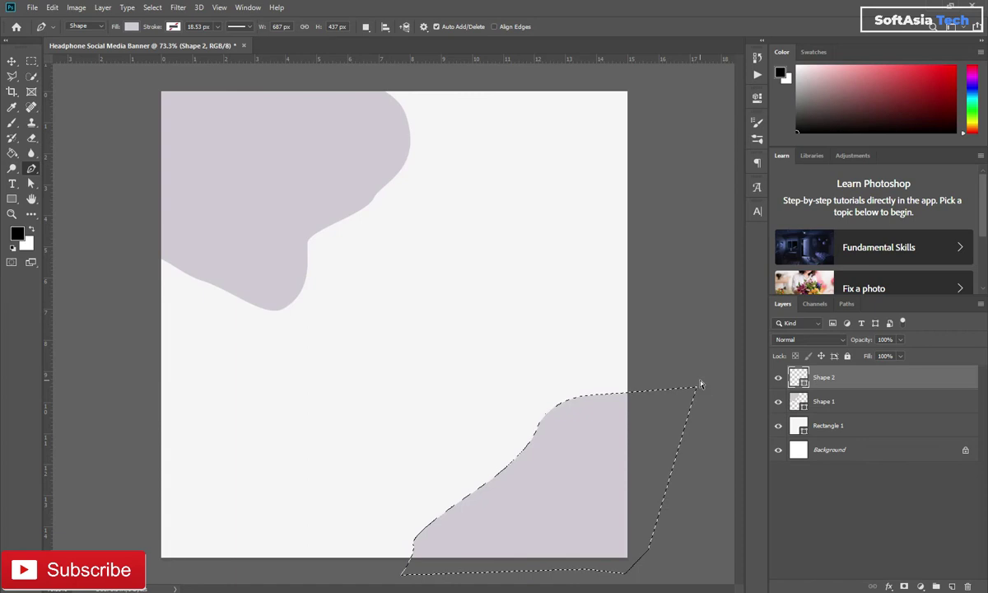
{"action": "key", "text": "ctrl+d"}
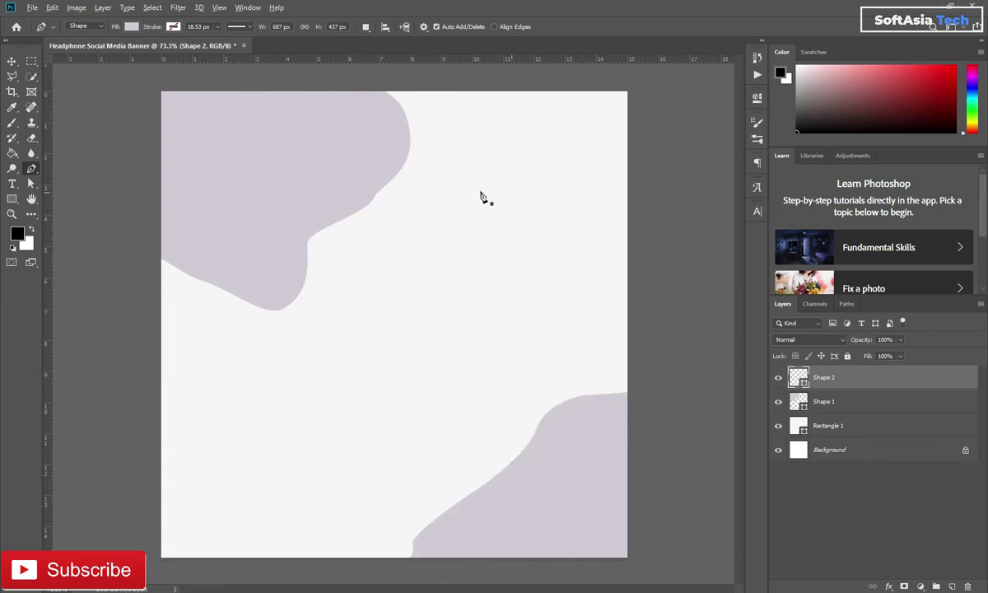
{"action": "scroll", "coordinate": [453, 188], "scroll_direction": "up", "scroll_amount": 2}
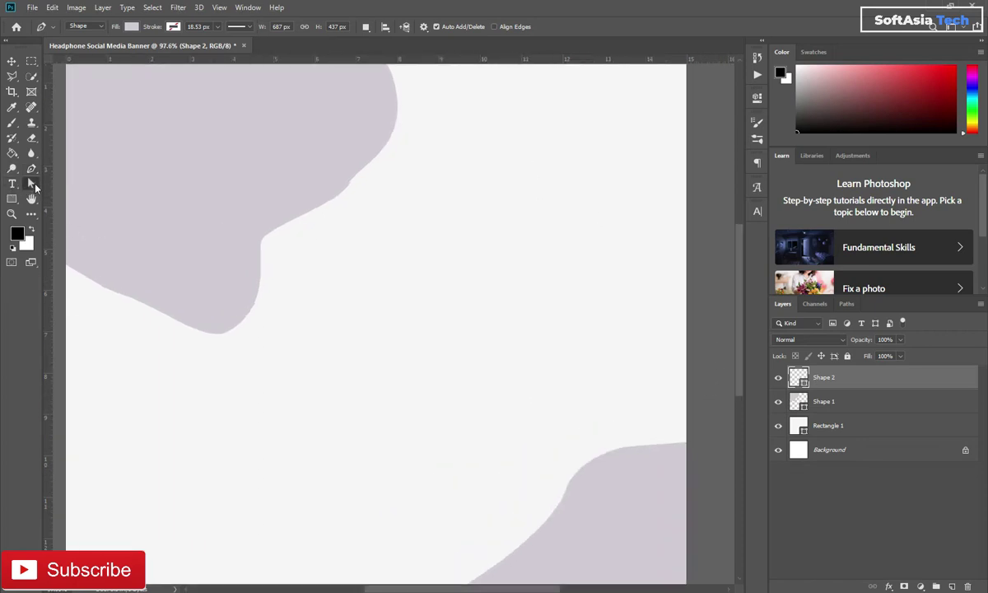
Reshape Shape 1's lower curve by moving its anchor and handle with Direct Selection.
{"action": "left_click", "coordinate": [32, 184]}
{"action": "left_click_drag", "start_coordinate": [148, 276], "coordinate": [296, 276]}
{"action": "left_click", "coordinate": [291, 334]}
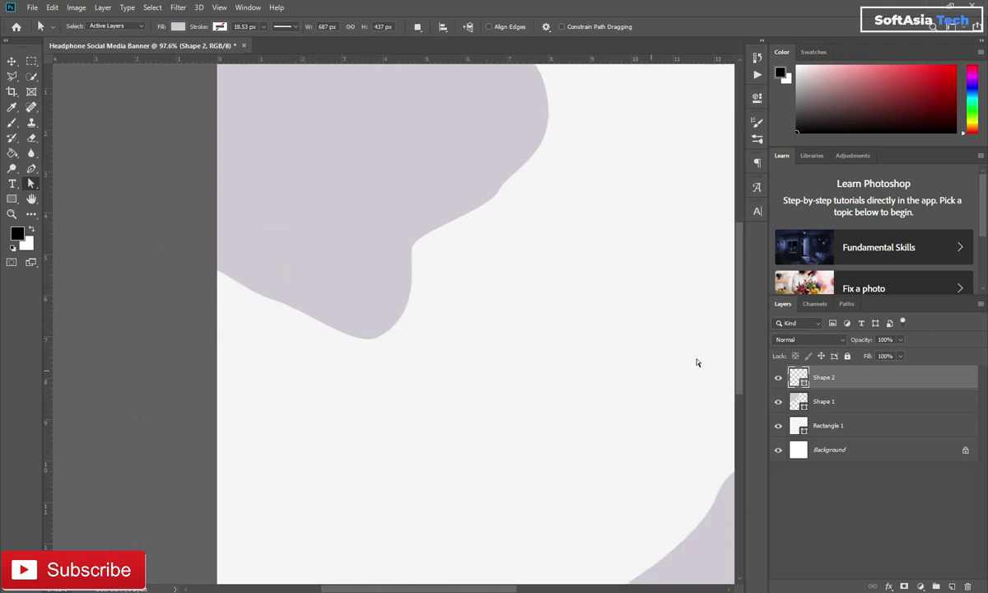
{"action": "left_click", "coordinate": [874, 402]}
{"action": "left_click", "coordinate": [267, 298]}
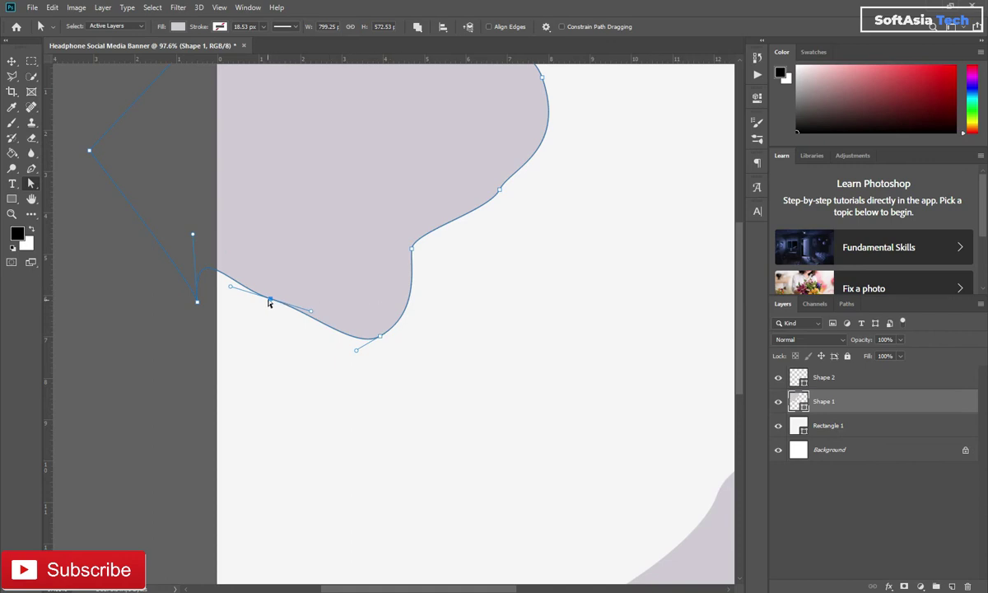
{"action": "left_click_drag", "start_coordinate": [270, 298], "coordinate": [297, 273]}
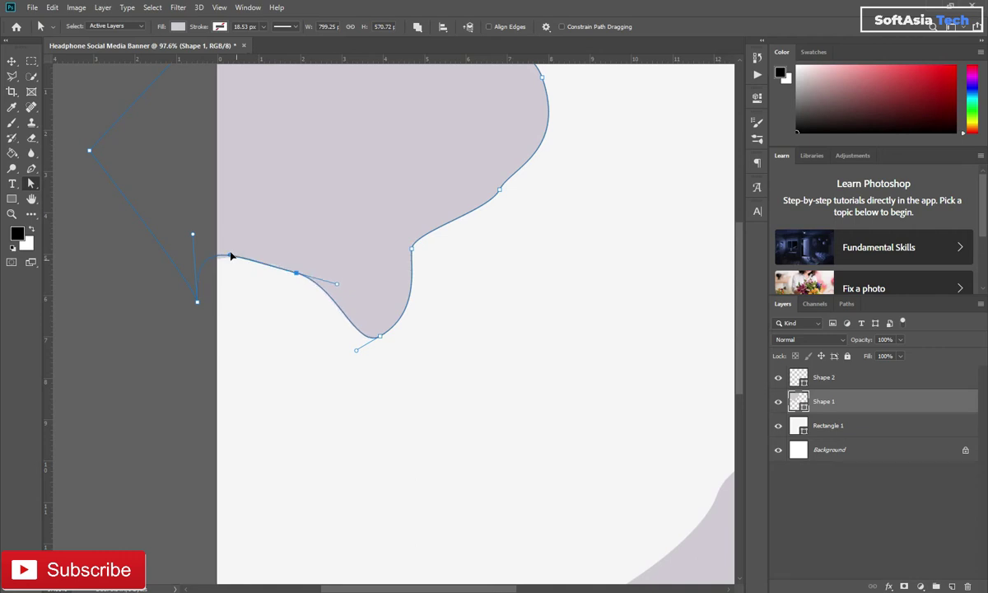
{"action": "mouse_move", "coordinate": [238, 267]}
{"action": "left_mouse_down"}
{"action": "mouse_move", "coordinate": [271, 253]}
{"action": "mouse_move", "coordinate": [272, 226]}
{"action": "mouse_move", "coordinate": [265, 230]}
{"action": "mouse_move", "coordinate": [286, 256]}
{"action": "left_mouse_up"}
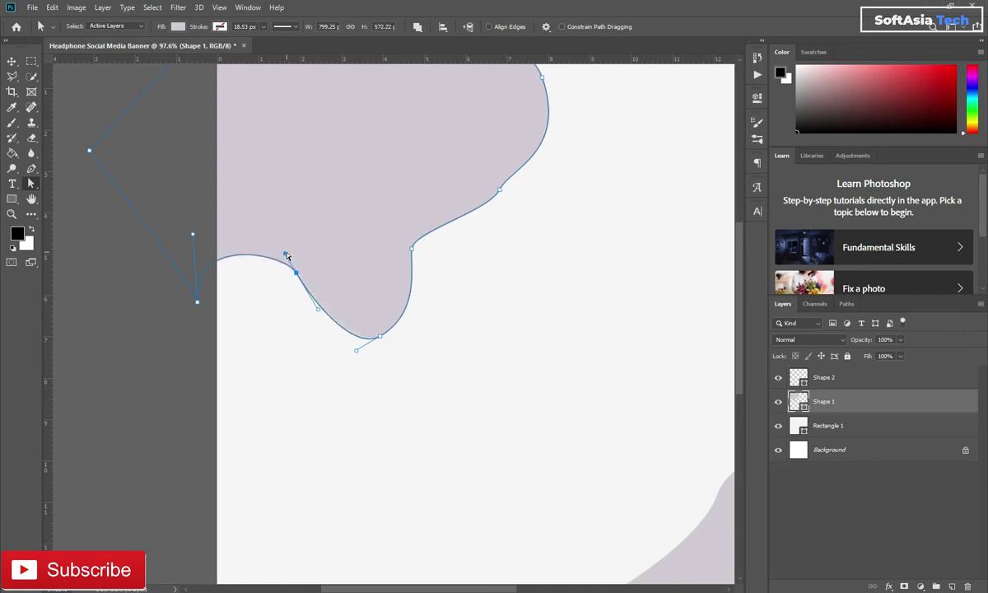
Smooth the blob's right edge and inner bend, then clear the selection.
{"action": "scroll", "coordinate": [392, 227], "scroll_direction": "down", "scroll_amount": 5}
{"action": "scroll", "coordinate": [393, 228], "scroll_direction": "up", "scroll_amount": 5}
{"action": "left_click_drag", "start_coordinate": [349, 126], "coordinate": [380, 246]}
{"action": "left_click_drag", "start_coordinate": [380, 150], "coordinate": [391, 159]}
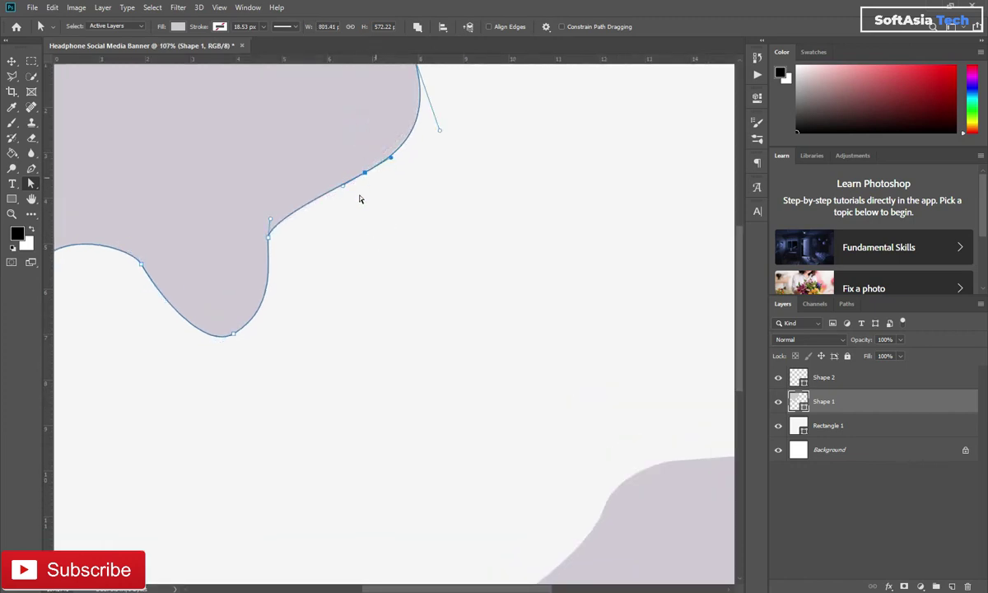
{"action": "left_click_drag", "start_coordinate": [250, 228], "coordinate": [320, 287]}
{"action": "left_click_drag", "start_coordinate": [271, 221], "coordinate": [287, 204]}
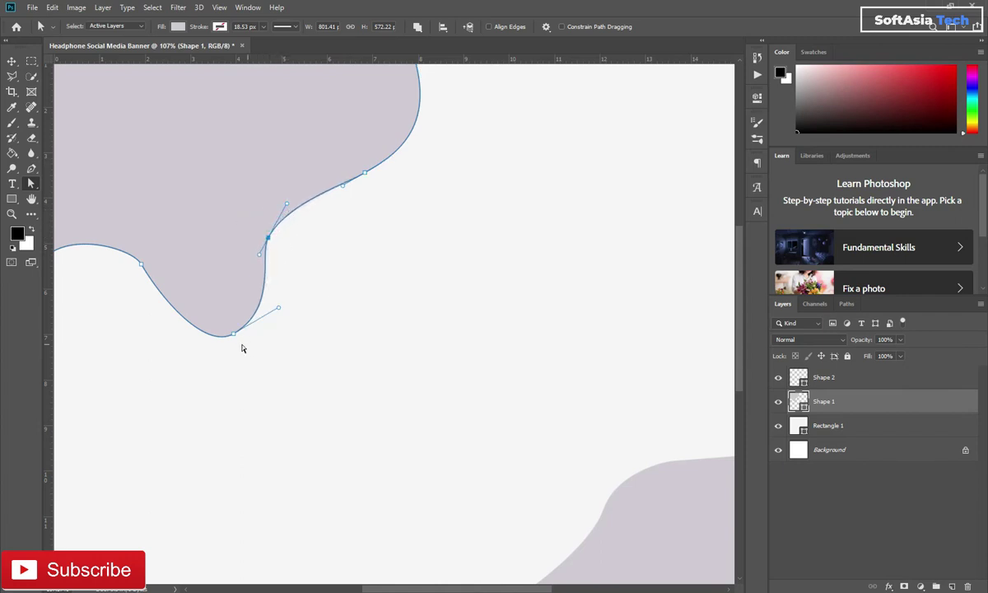
{"action": "mouse_move", "coordinate": [210, 316]}
{"action": "left_mouse_down"}
{"action": "mouse_move", "coordinate": [234, 356]}
{"action": "mouse_move", "coordinate": [186, 362]}
{"action": "left_mouse_up"}
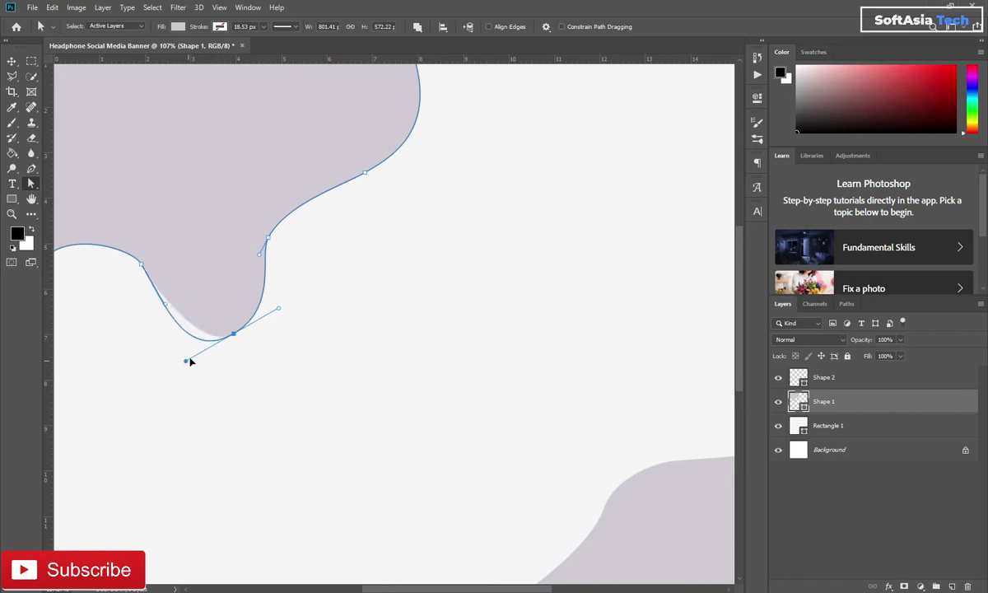
{"action": "scroll", "coordinate": [288, 321], "scroll_direction": "down", "scroll_amount": 3}
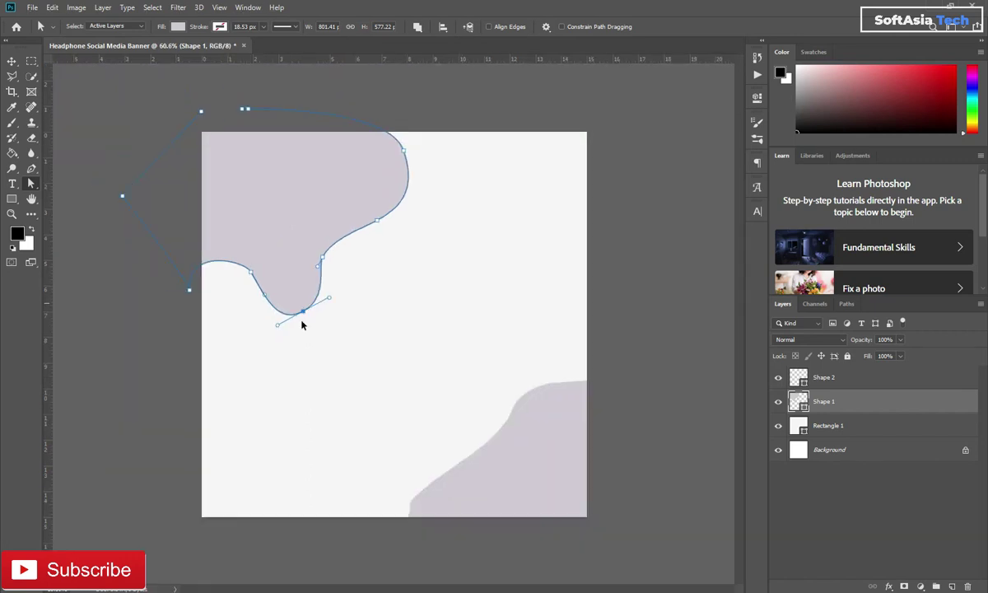
{"action": "key", "text": "ctrl+Return"}
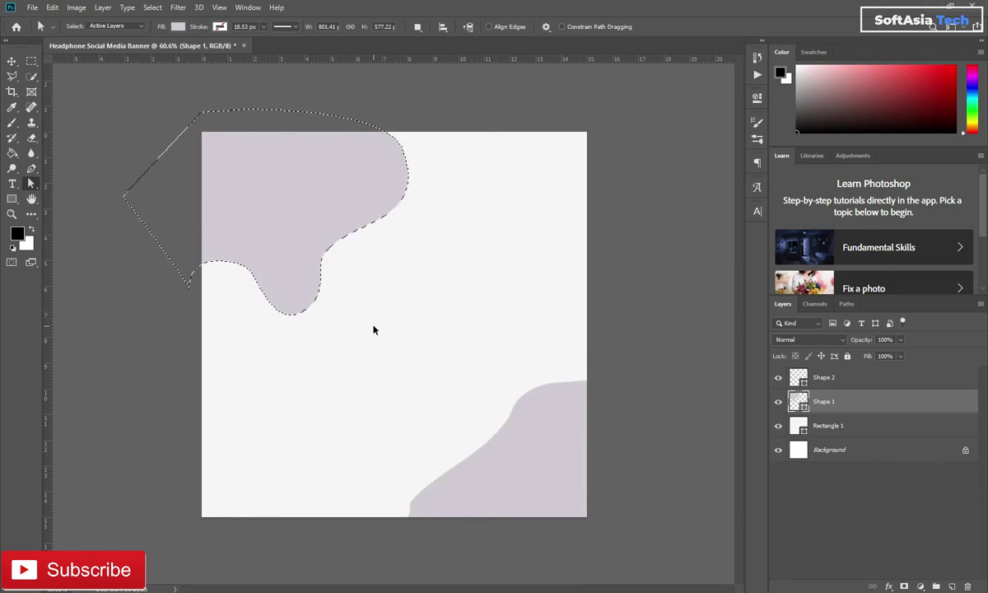
{"action": "key", "text": "ctrl+d"}
Draw a closed curved Pen shape in the lower-left corner.
{"action": "left_click", "coordinate": [31, 169]}
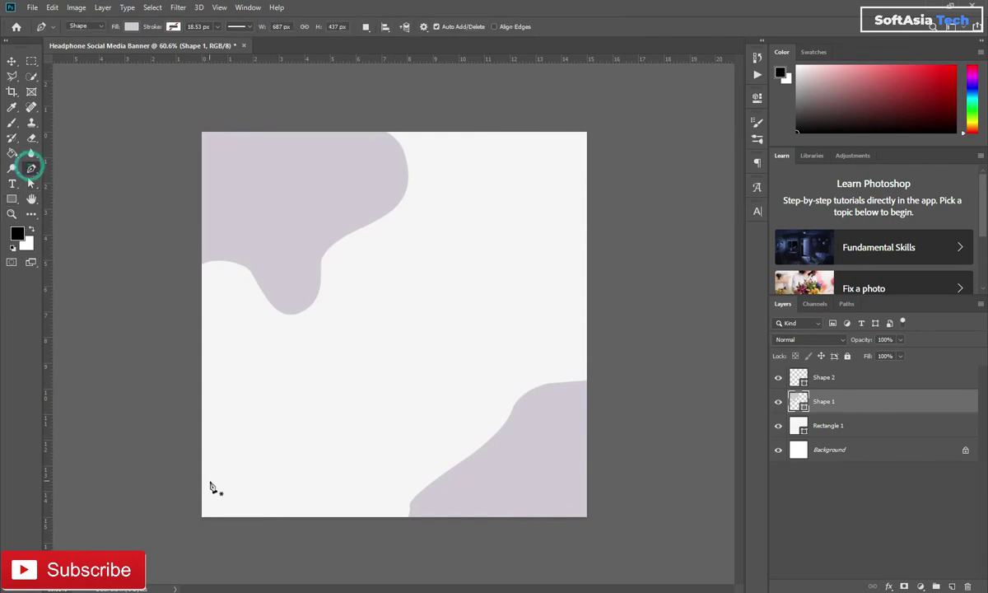
{"action": "left_click", "coordinate": [169, 434]}
{"action": "left_click_drag", "start_coordinate": [245, 446], "coordinate": [256, 459]}
{"action": "left_click", "coordinate": [315, 517]}
{"action": "left_click_drag", "start_coordinate": [321, 523], "coordinate": [326, 527]}
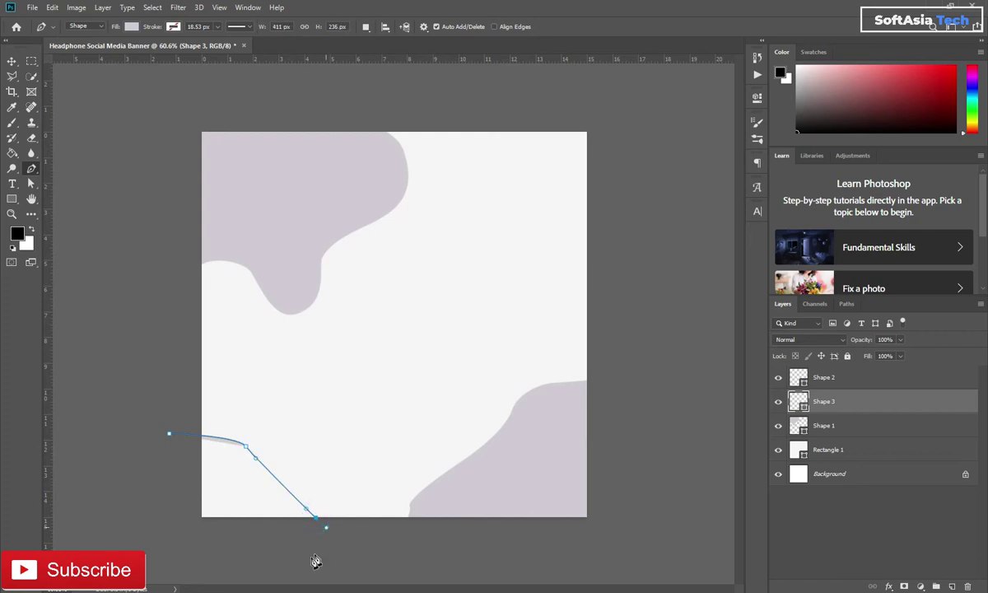
{"action": "key", "text": "ctrl+z"}
{"action": "mouse_move", "coordinate": [290, 485]}
{"action": "left_mouse_down"}
{"action": "mouse_move", "coordinate": [298, 528]}
{"action": "mouse_move", "coordinate": [306, 510]}
{"action": "left_mouse_up"}
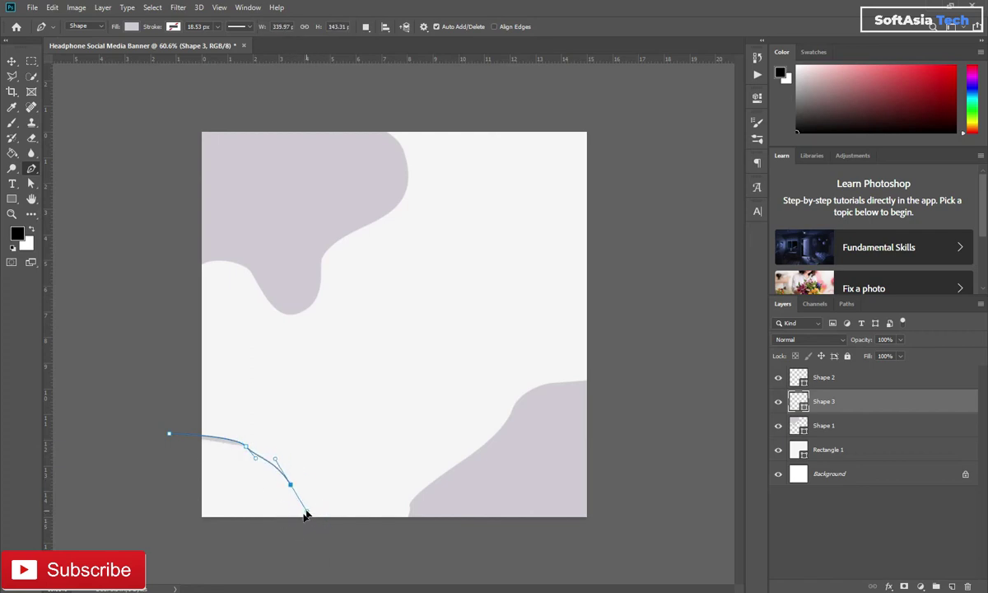
{"action": "left_click_drag", "start_coordinate": [264, 544], "coordinate": [244, 562]}
{"action": "left_click", "coordinate": [178, 551]}
{"action": "left_click", "coordinate": [145, 486]}
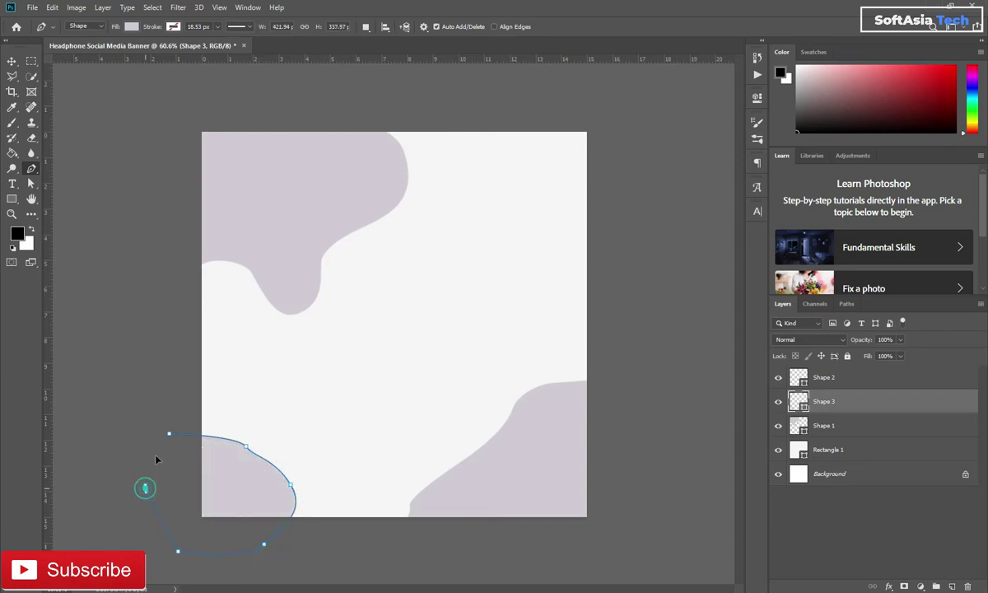
{"action": "left_click", "coordinate": [169, 435]}
Give the shape no fill and a dark purple stroke aligned outside.
{"action": "left_click", "coordinate": [130, 27]}
{"action": "left_click", "coordinate": [80, 49]}
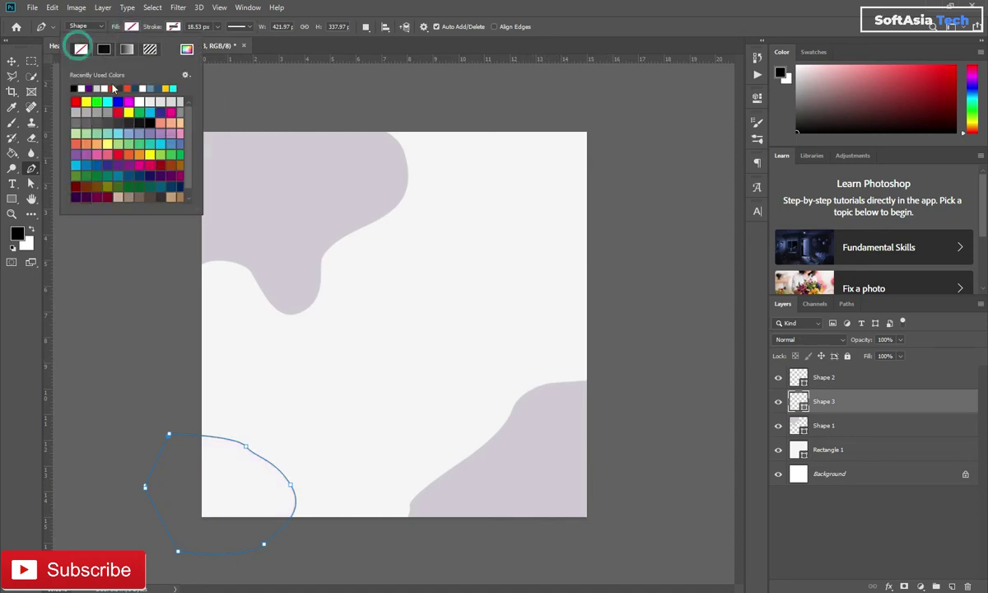
{"action": "left_click", "coordinate": [177, 26]}
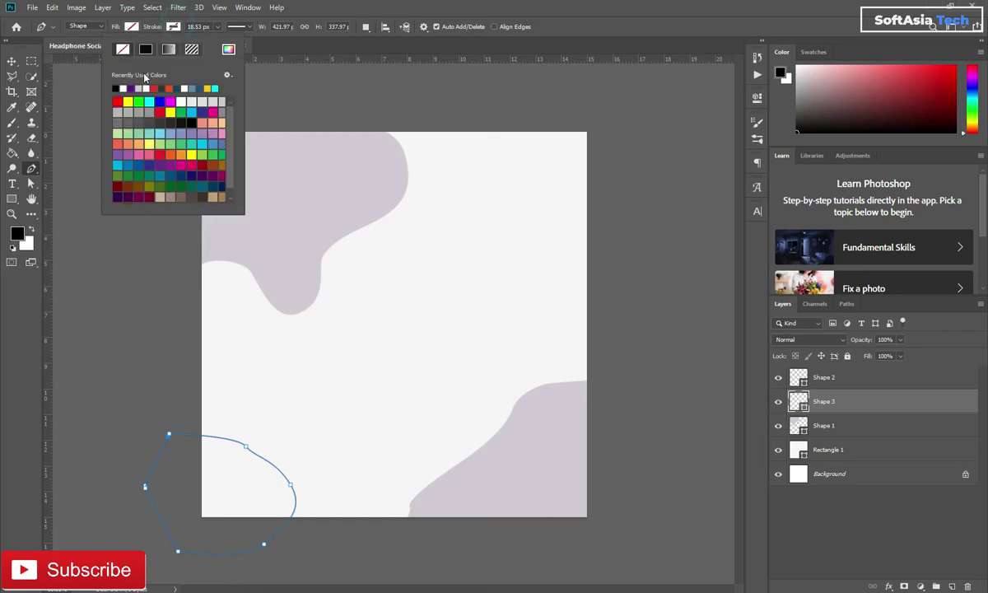
{"action": "left_click", "coordinate": [130, 89]}
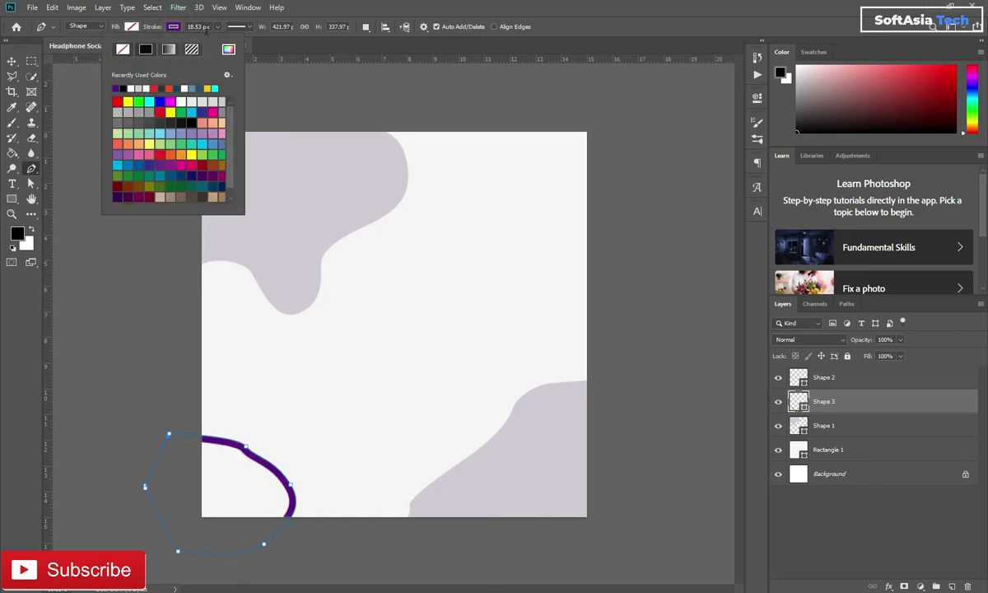
{"action": "left_click", "coordinate": [219, 27]}
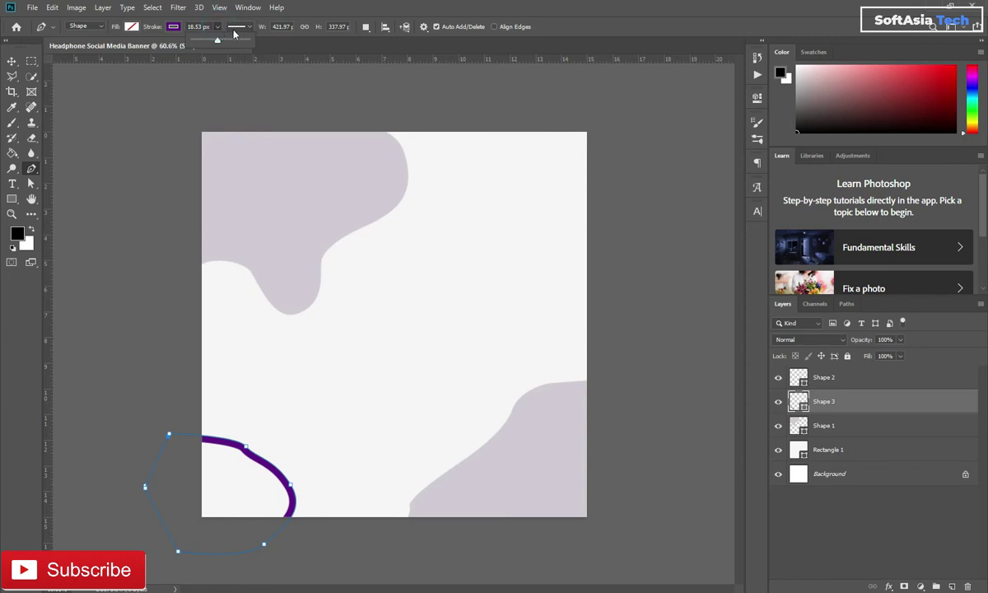
{"action": "left_click", "coordinate": [248, 27]}
{"action": "left_click", "coordinate": [198, 150]}
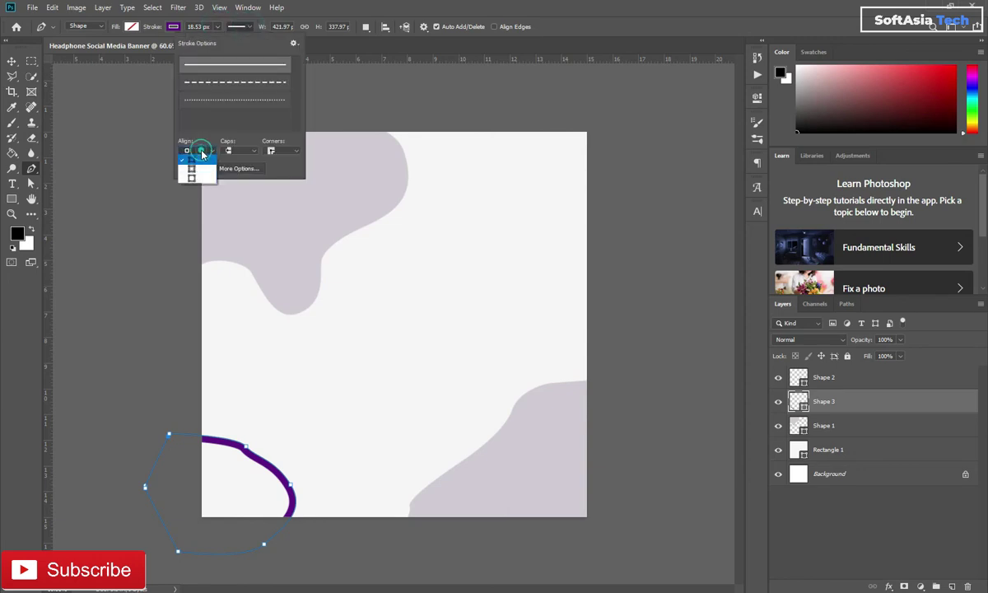
{"action": "left_click", "coordinate": [199, 171]}
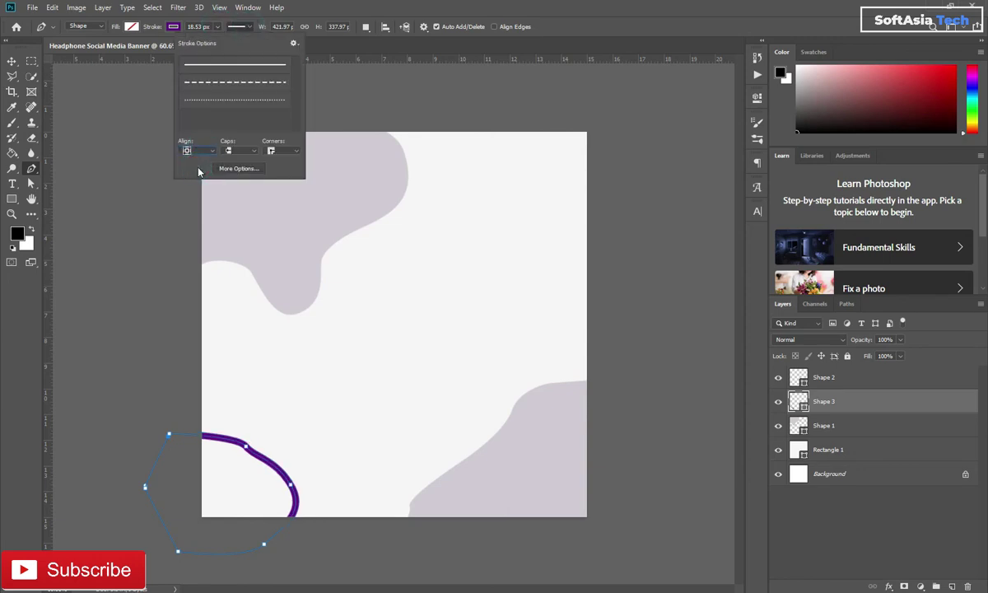
{"action": "left_click", "coordinate": [174, 22]}
Thin the purple stroke to 6.35 px with round caps and corners.
{"action": "left_click", "coordinate": [218, 28]}
{"action": "left_click_drag", "start_coordinate": [214, 40], "coordinate": [207, 40]}
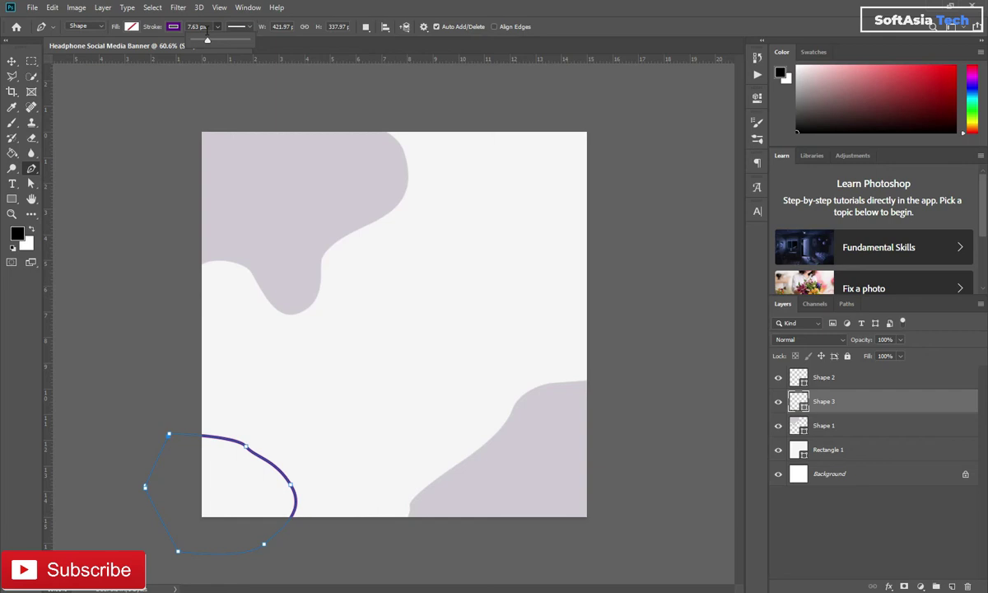
{"action": "left_click_drag", "start_coordinate": [207, 39], "coordinate": [207, 42]}
{"action": "left_click", "coordinate": [243, 27]}
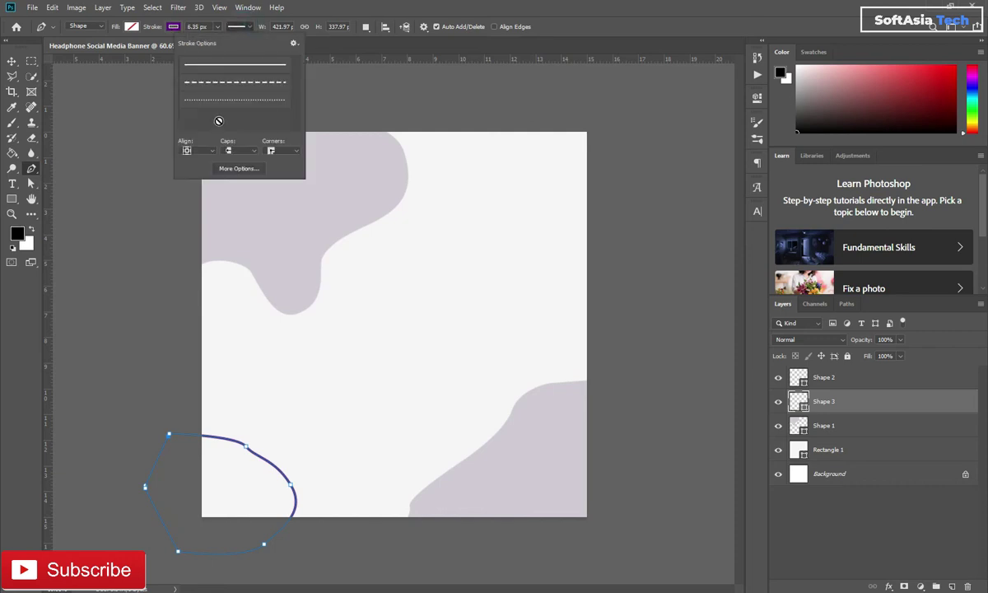
{"action": "left_click", "coordinate": [210, 150]}
{"action": "left_click", "coordinate": [238, 150]}
{"action": "left_click", "coordinate": [239, 170]}
{"action": "left_click", "coordinate": [282, 152]}
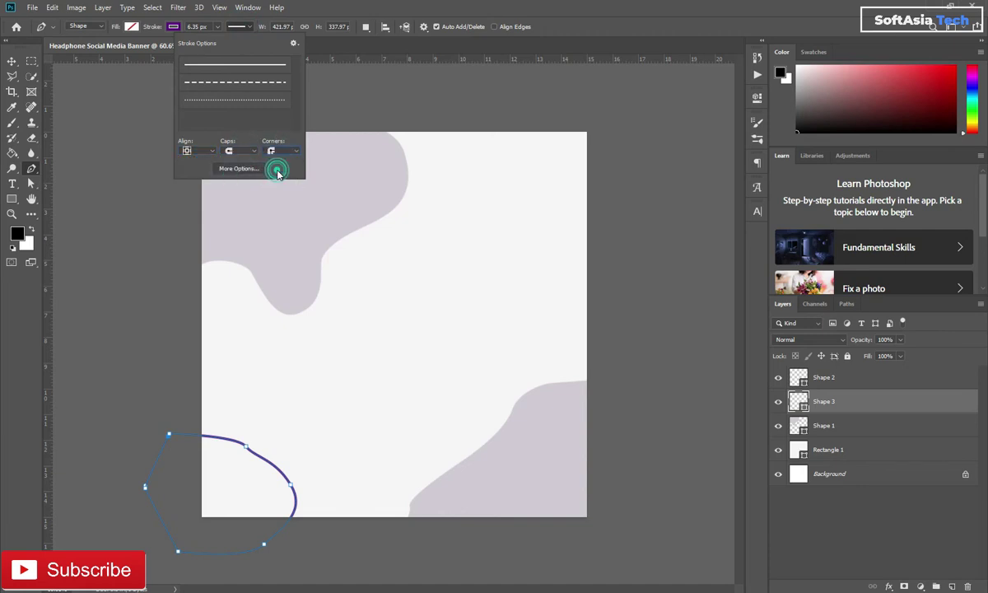
{"action": "left_click", "coordinate": [316, 48]}
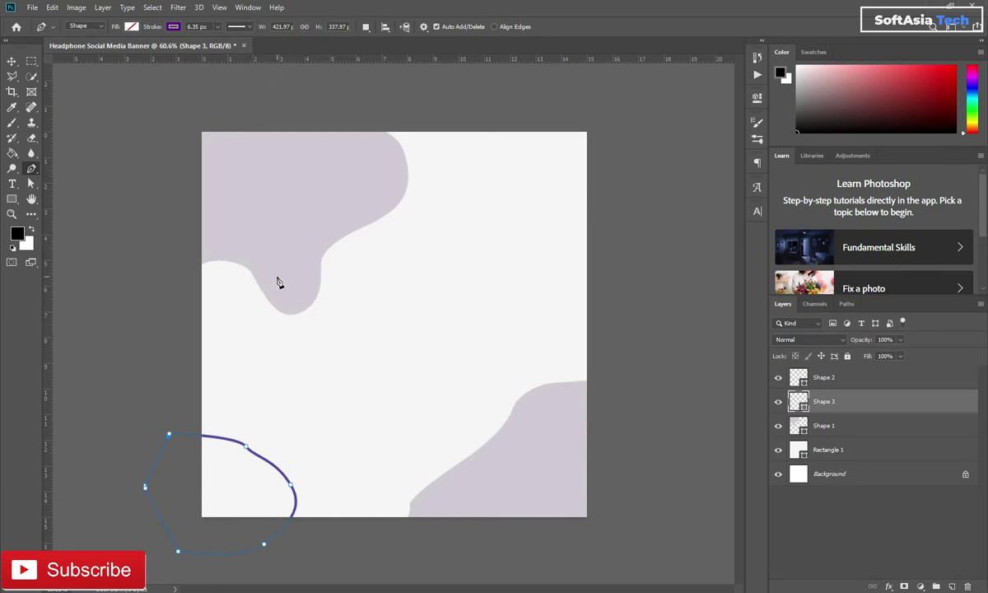
{"action": "left_click", "coordinate": [534, 94]}
Finish the previous curve and start Shape 4, curving down from above the top-right corner.
{"action": "key", "text": "ctrl+z"}
{"action": "key", "text": "Return"}
{"action": "left_click", "coordinate": [525, 103]}
{"action": "left_click_drag", "start_coordinate": [495, 196], "coordinate": [485, 204]}
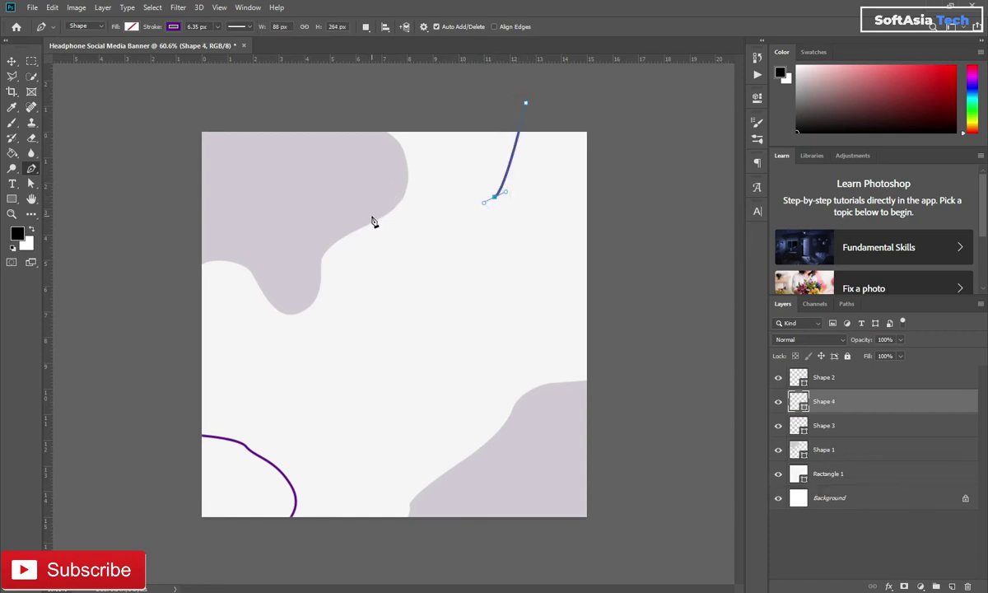
{"action": "key", "text": "ctrl+z"}
{"action": "left_click_drag", "start_coordinate": [502, 159], "coordinate": [487, 181]}
{"action": "left_click_drag", "start_coordinate": [478, 224], "coordinate": [481, 241]}
Swing Shape 4's path past the right edge and close it at its start point.
{"action": "mouse_move", "coordinate": [555, 273]}
{"action": "left_mouse_down"}
{"action": "mouse_move", "coordinate": [565, 265]}
{"action": "mouse_move", "coordinate": [581, 274]}
{"action": "left_mouse_up"}
{"action": "key", "text": "ctrl+z"}
{"action": "left_click", "coordinate": [607, 240]}
{"action": "left_click", "coordinate": [653, 155]}
{"action": "left_click", "coordinate": [590, 108]}
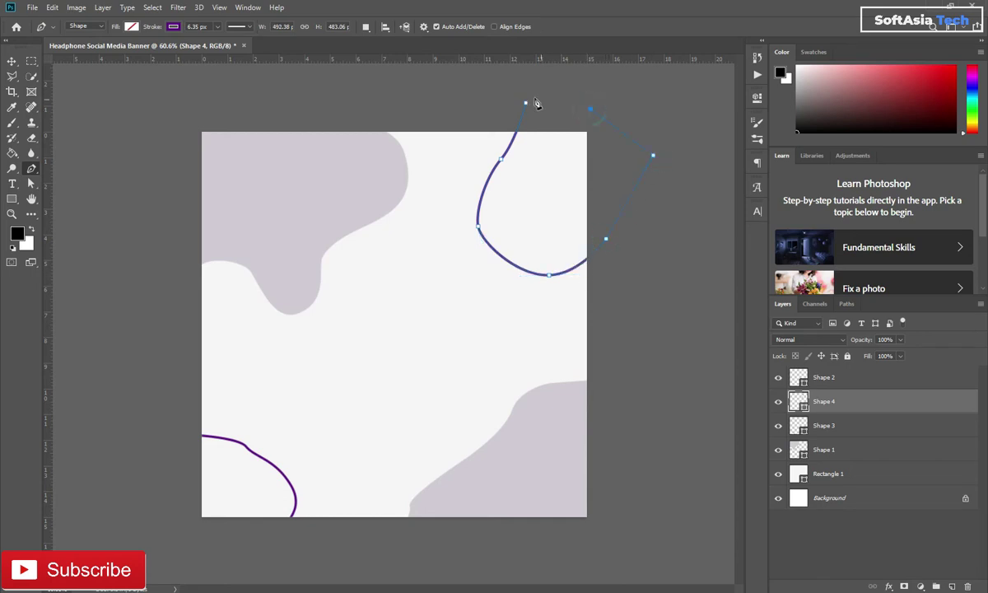
{"action": "left_click", "coordinate": [527, 104]}
{"action": "left_click", "coordinate": [917, 409]}
{"action": "key", "text": "Return"}
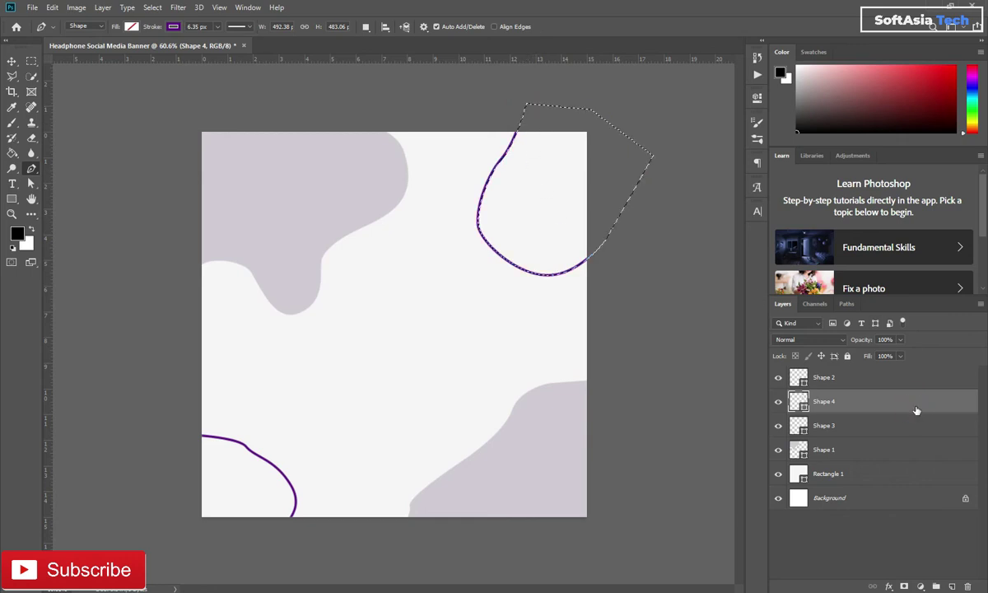
Group the layers from Shape 2 down to Rectangle 1 into a group named 'bg'.
{"action": "left_click", "coordinate": [824, 381]}
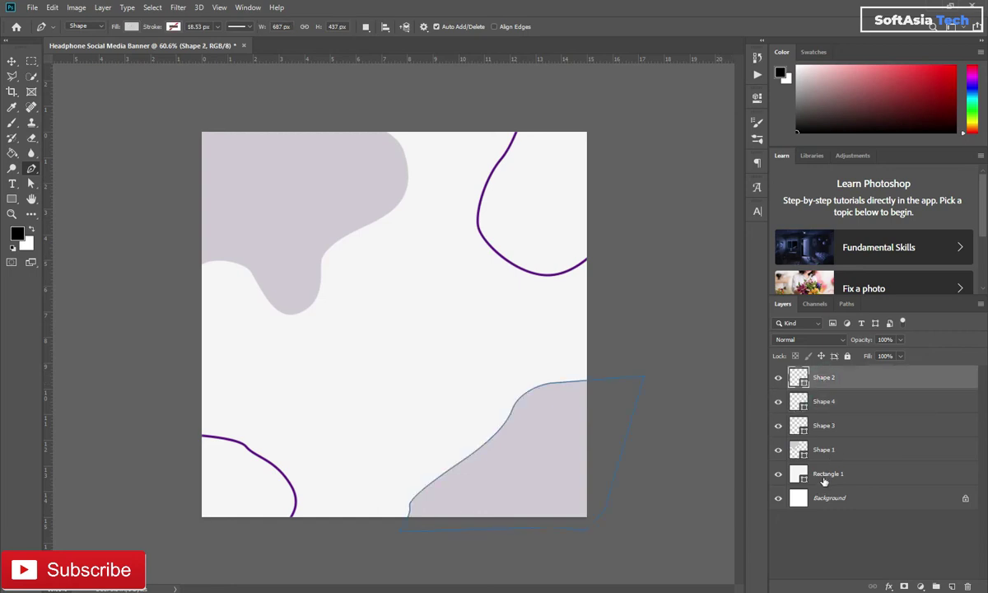
{"action": "left_click", "coordinate": [831, 476], "text": "shift"}
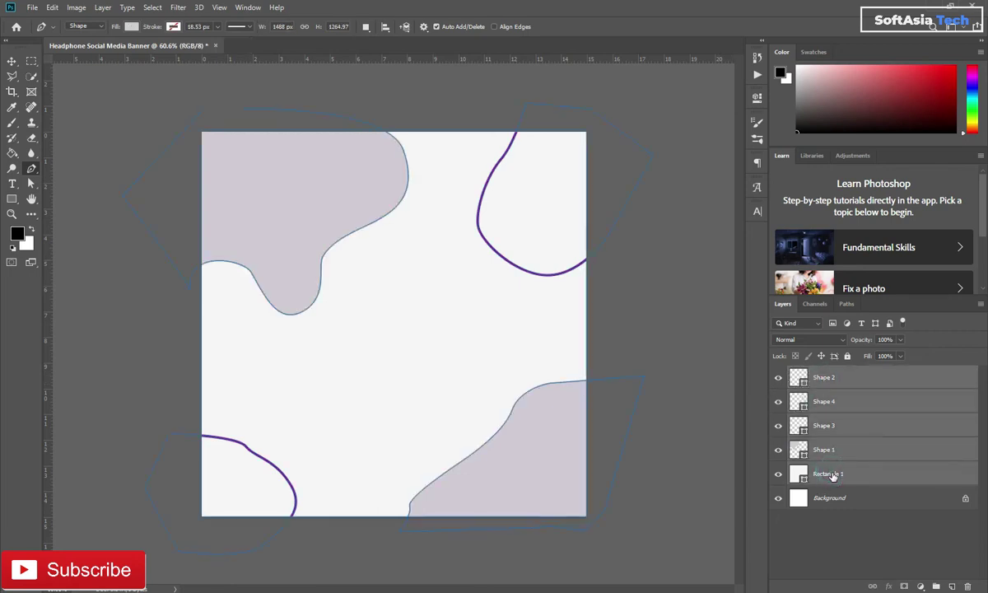
{"action": "key", "text": "ctrl+g"}
{"action": "double_click", "coordinate": [821, 372]}
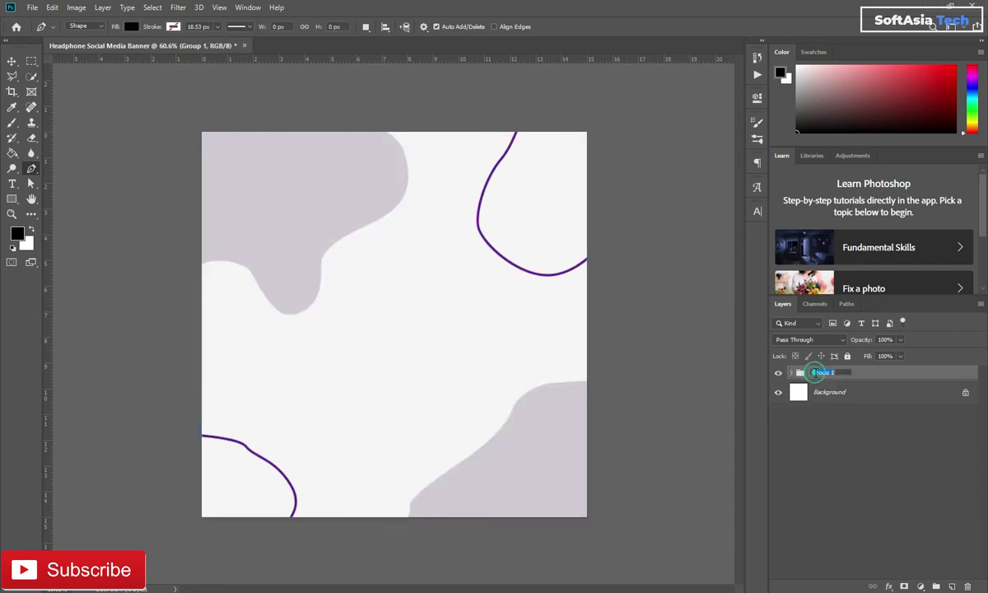
{"action": "type", "text": "bg"}
{"action": "left_click", "coordinate": [858, 376]}
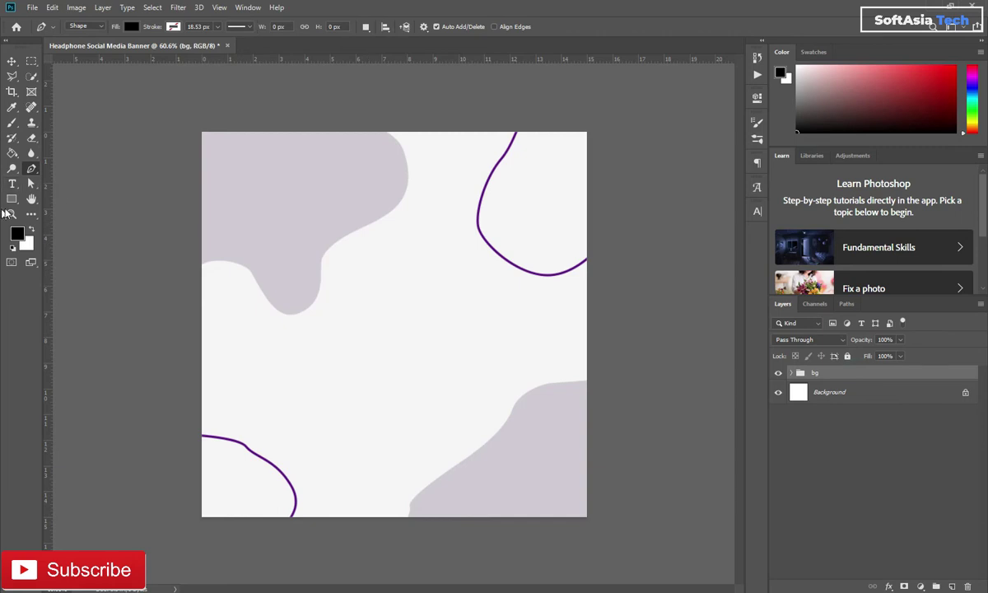
Choose the Custom Shape Tool with the cloud shape selected.
{"action": "left_click", "coordinate": [10, 200]}
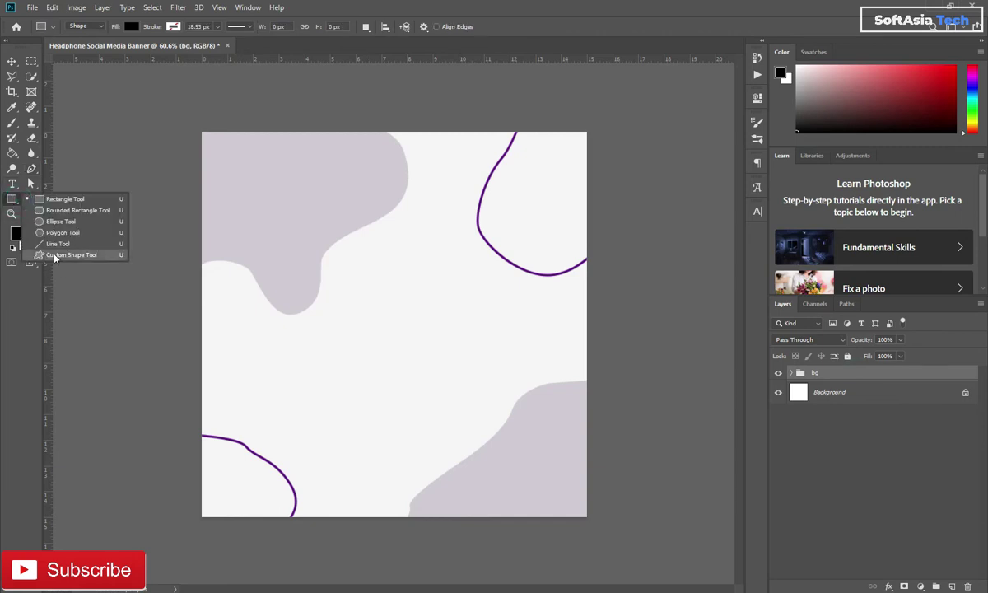
{"action": "left_click", "coordinate": [50, 249]}
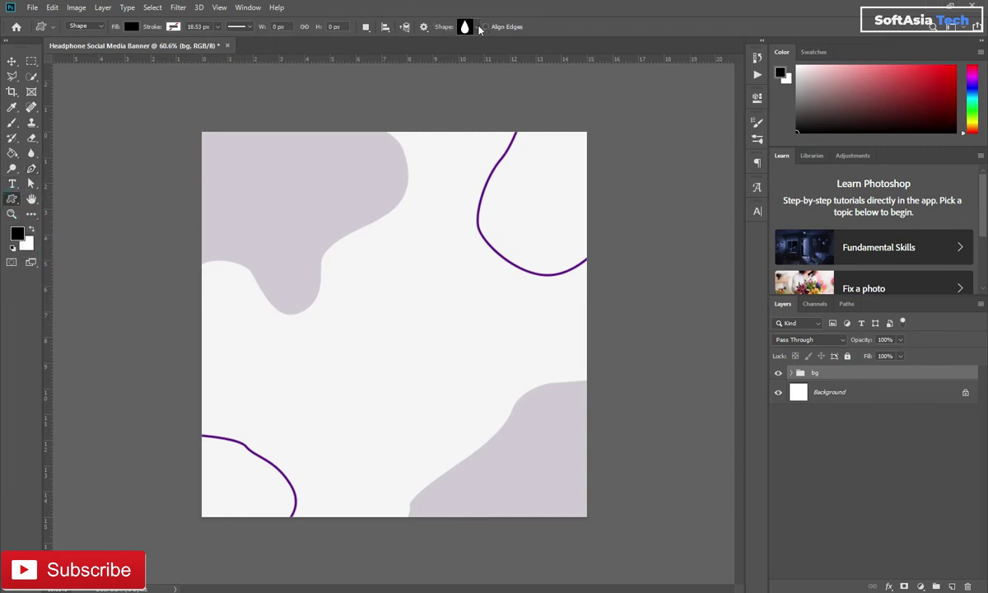
{"action": "left_click", "coordinate": [479, 28]}
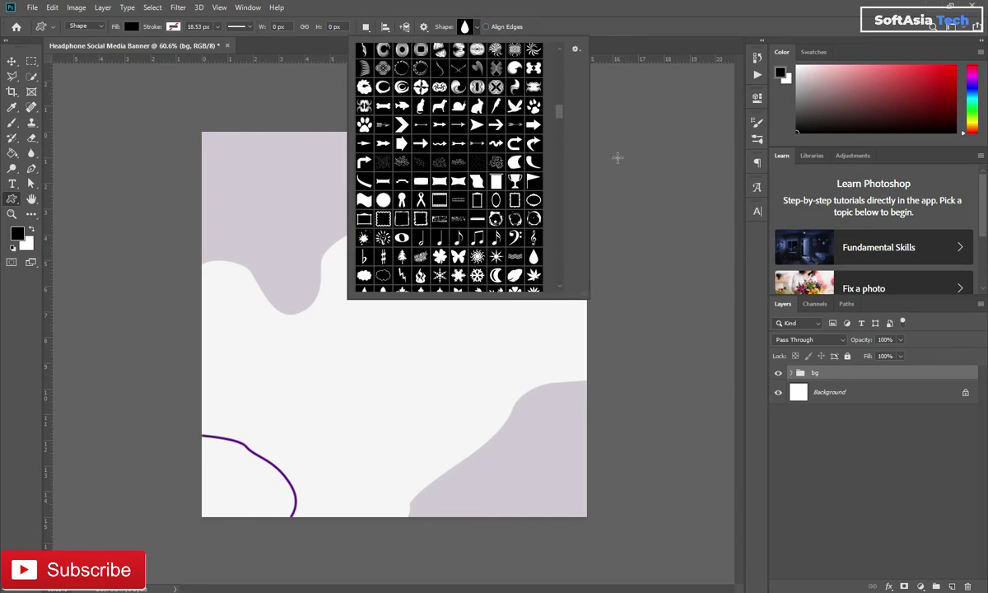
{"action": "left_click_drag", "start_coordinate": [557, 113], "coordinate": [557, 138]}
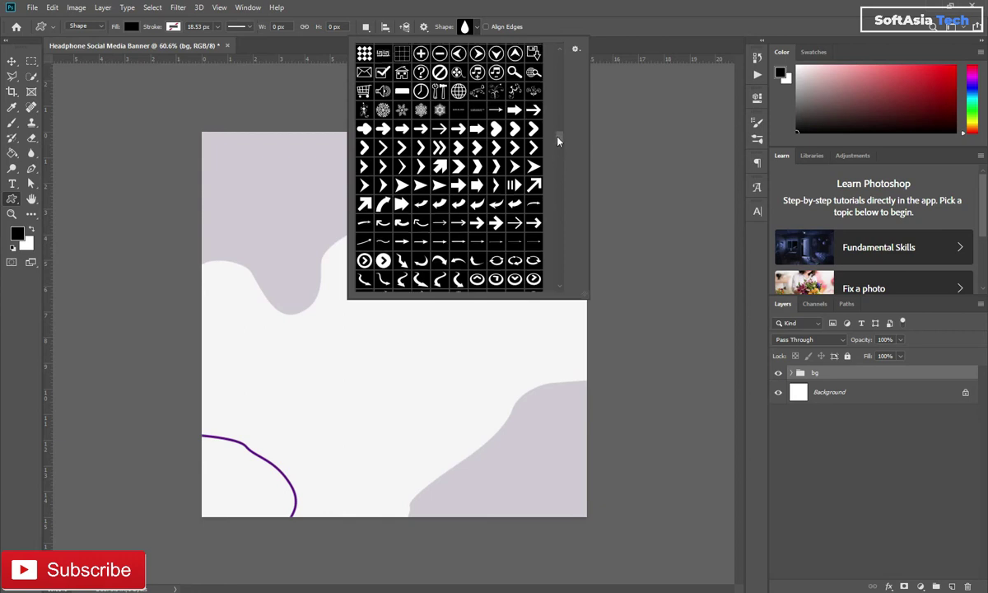
{"action": "scroll", "coordinate": [558, 142], "scroll_direction": "up", "scroll_amount": 5}
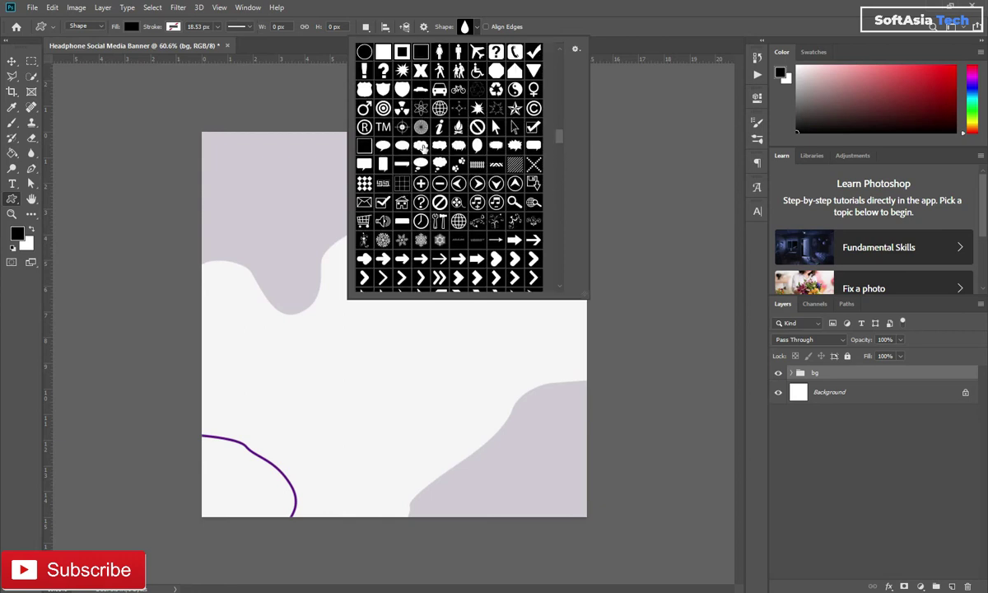
{"action": "left_click_drag", "start_coordinate": [559, 137], "coordinate": [565, 285]}
{"action": "scroll", "coordinate": [567, 300], "scroll_direction": "down", "scroll_amount": 5}
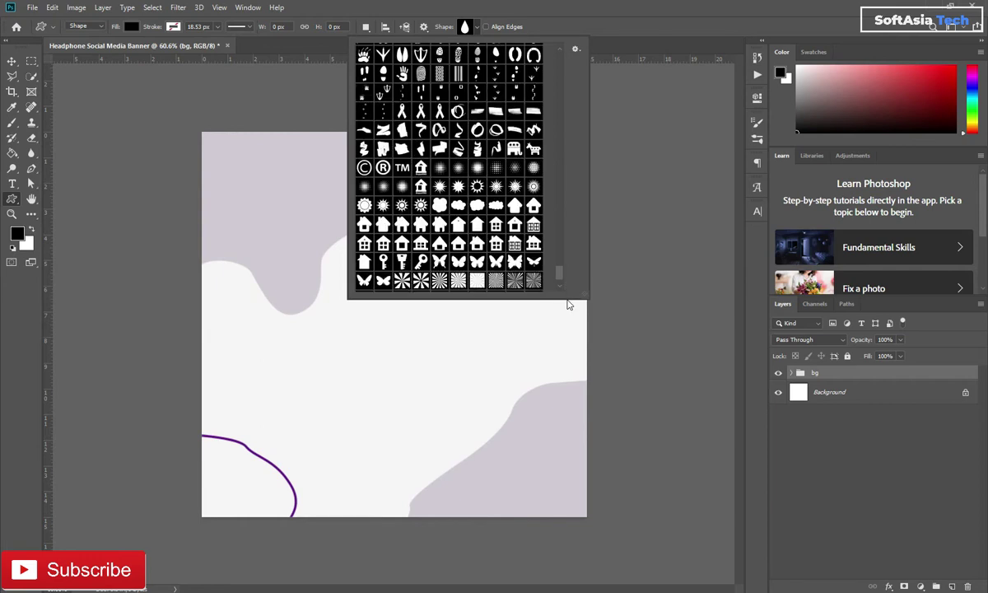
{"action": "left_click", "coordinate": [437, 205]}
{"action": "left_click", "coordinate": [657, 21]}
Draw the cloud shape mid-banner, fill it purple, and nudge it up and left.
{"action": "mouse_move", "coordinate": [347, 272]}
{"action": "left_mouse_down"}
{"action": "mouse_move", "coordinate": [494, 422]}
{"action": "mouse_move", "coordinate": [533, 439]}
{"action": "left_mouse_up"}
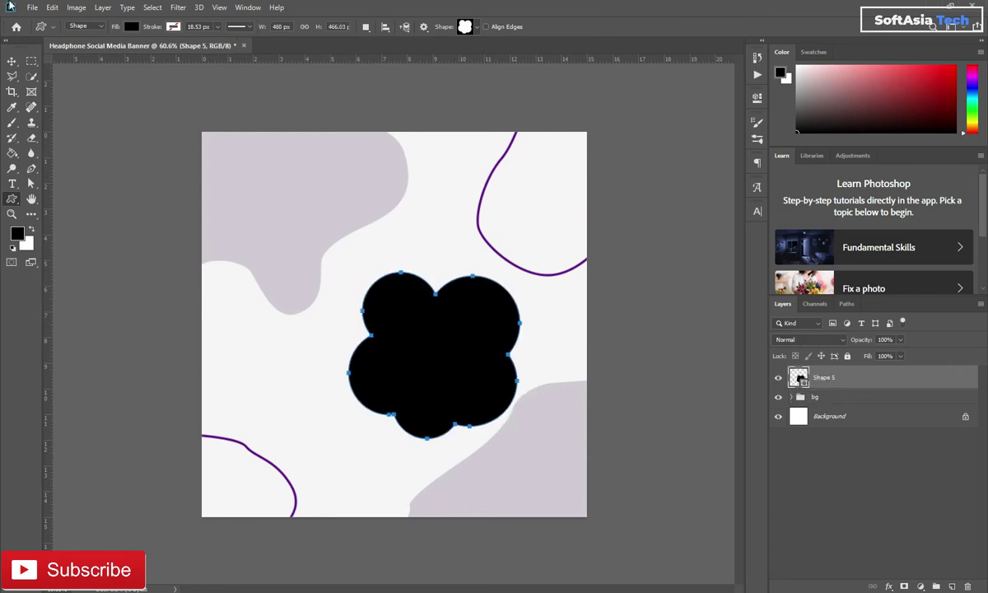
{"action": "left_click", "coordinate": [131, 27]}
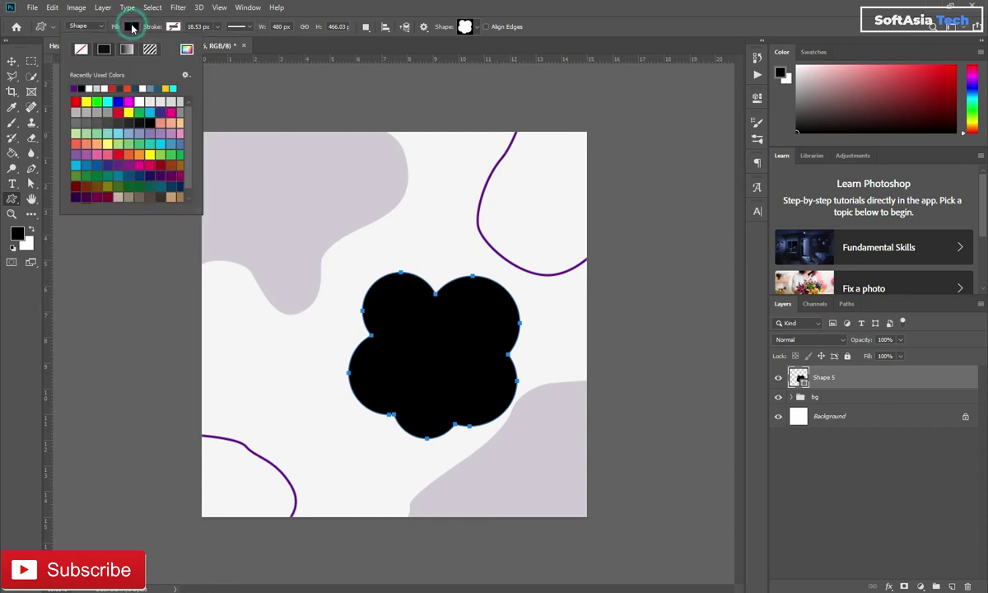
{"action": "left_click", "coordinate": [74, 87]}
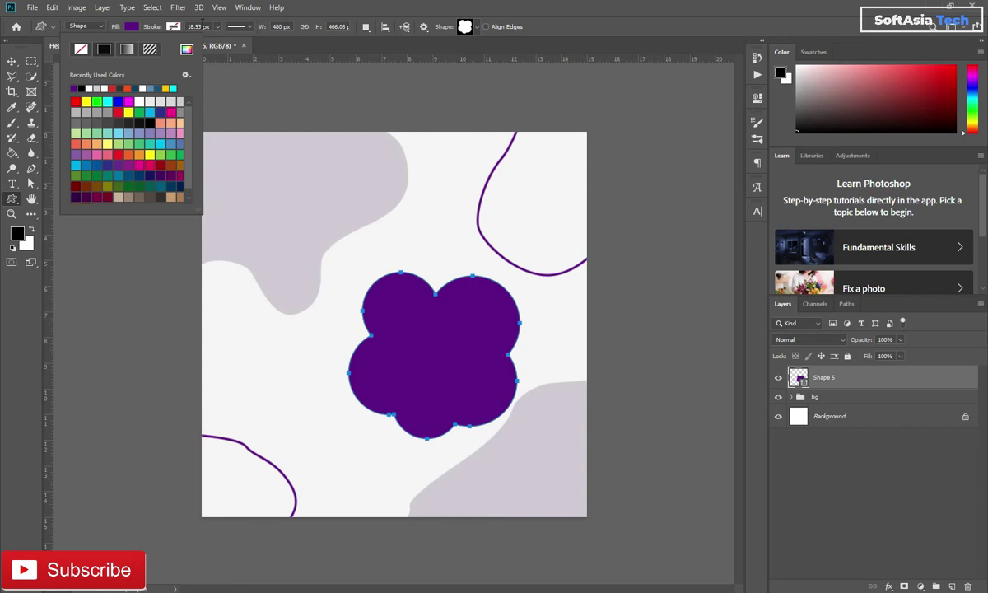
{"action": "left_click", "coordinate": [269, 21]}
{"action": "key", "text": "ctrl+t"}
{"action": "left_click_drag", "start_coordinate": [423, 360], "coordinate": [406, 350]}
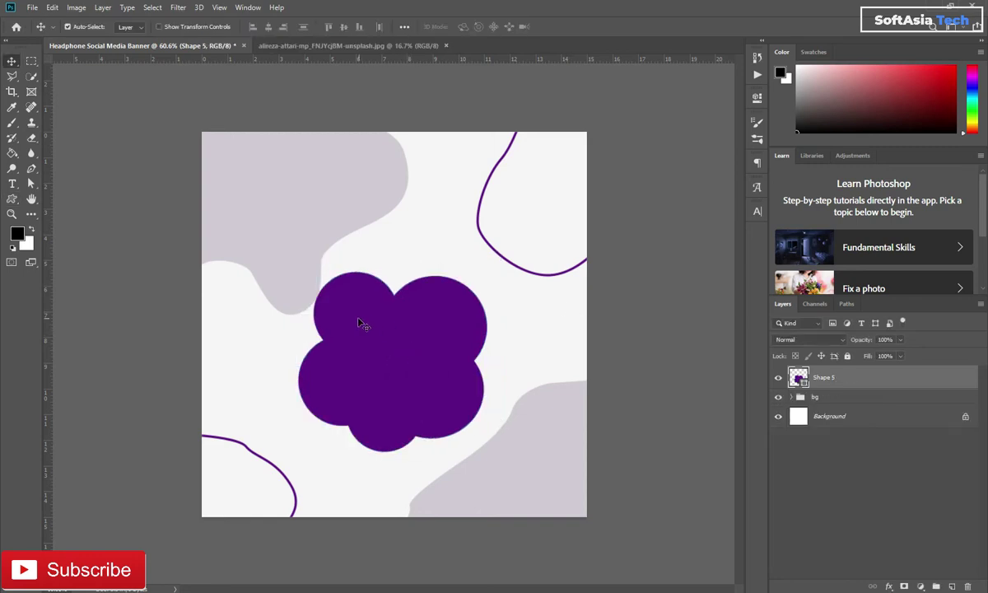
Duplicate the flower layer twice and remove the fill from the original Shape 5.
{"action": "key", "text": "ctrl+j"}
{"action": "key", "text": "ctrl+j"}
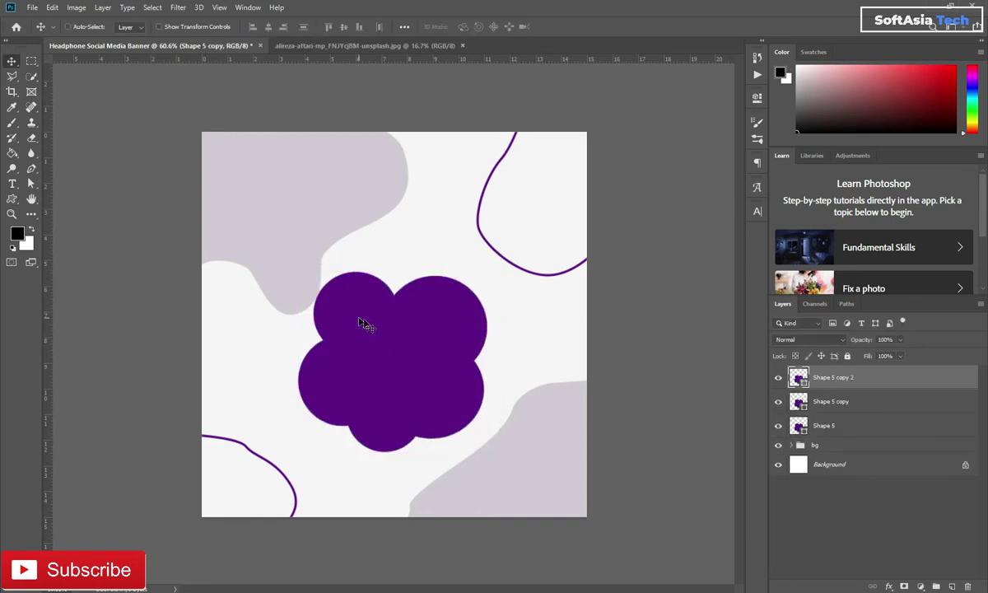
{"action": "left_click", "coordinate": [823, 402]}
{"action": "left_click", "coordinate": [824, 425]}
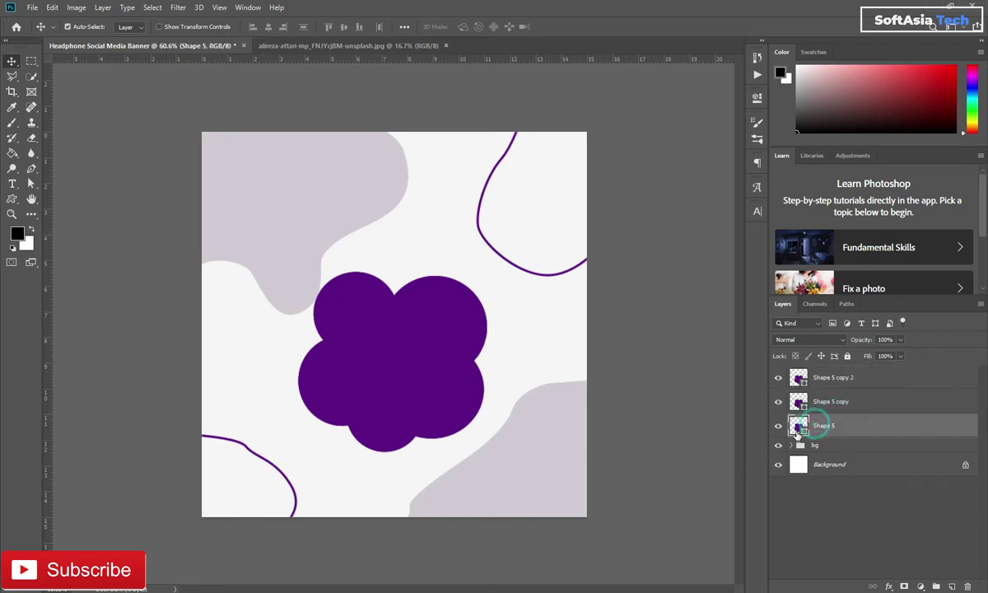
{"action": "left_click", "coordinate": [13, 199]}
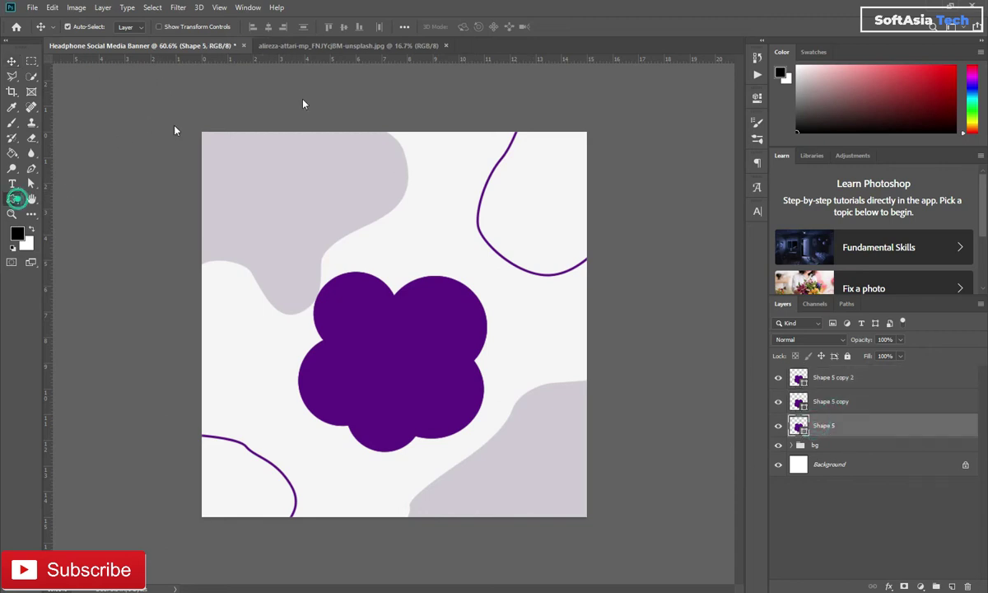
{"action": "left_click", "coordinate": [132, 27]}
{"action": "left_click", "coordinate": [80, 50]}
{"action": "left_click", "coordinate": [206, 26]}
Give Shape 5 a dashed stroke with round caps and a thinner stroke width.
{"action": "left_click", "coordinate": [252, 27]}
{"action": "left_click", "coordinate": [231, 81]}
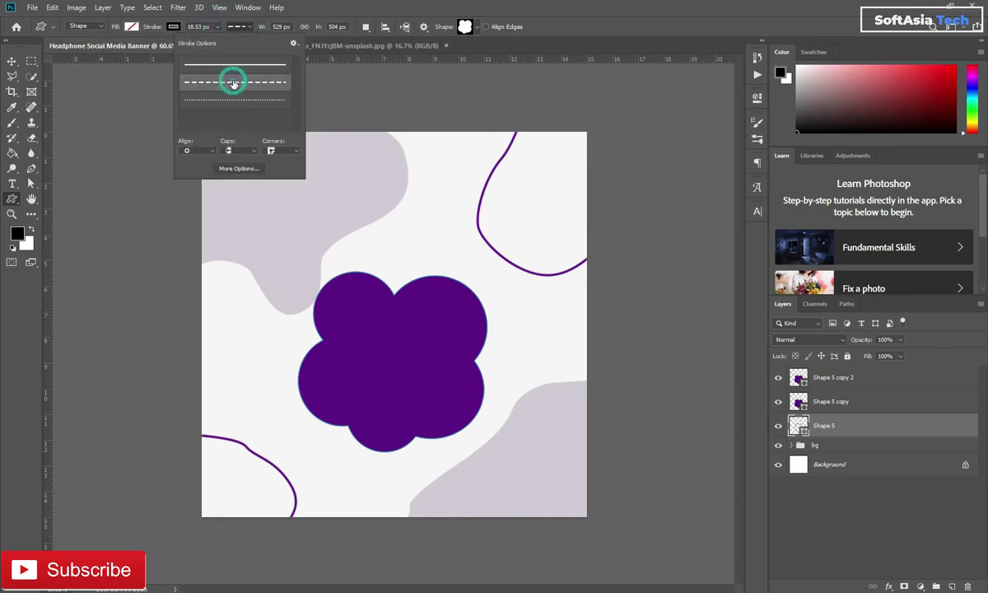
{"action": "left_click", "coordinate": [198, 151]}
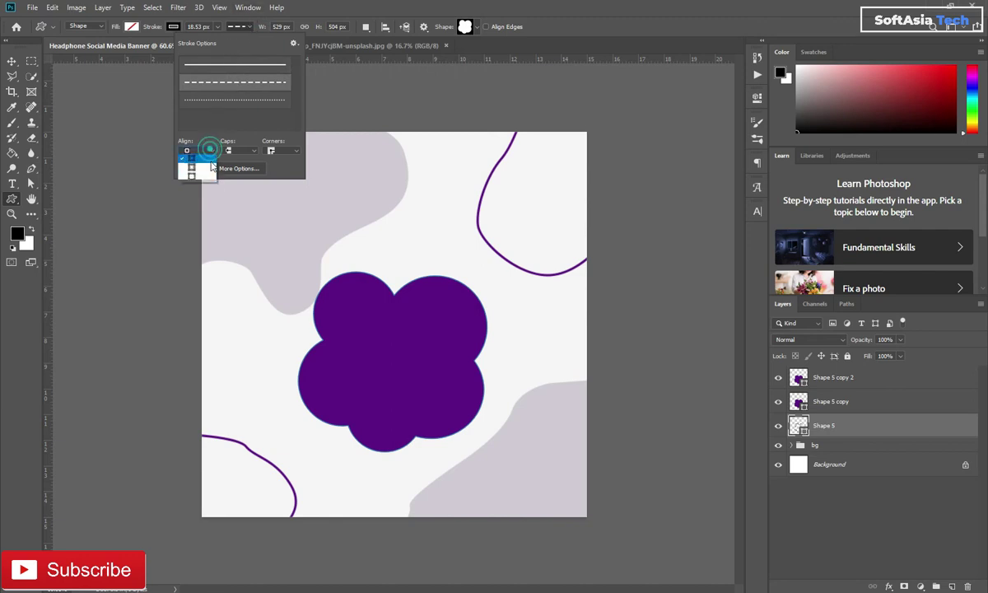
{"action": "left_click", "coordinate": [202, 168]}
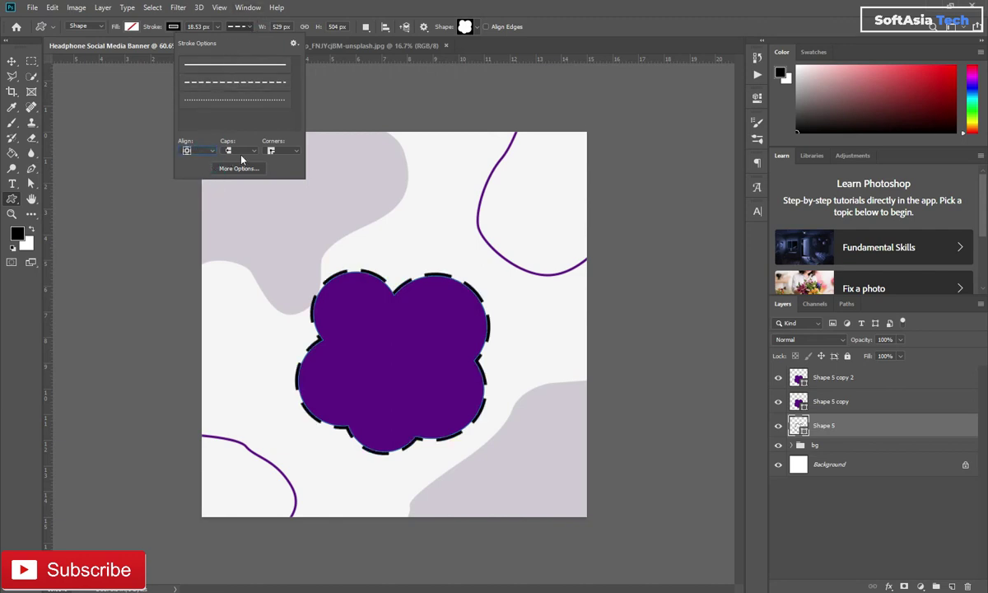
{"action": "left_click", "coordinate": [239, 151]}
{"action": "left_click", "coordinate": [234, 166]}
{"action": "left_click", "coordinate": [281, 155]}
{"action": "left_click", "coordinate": [278, 168]}
{"action": "left_click", "coordinate": [173, 27]}
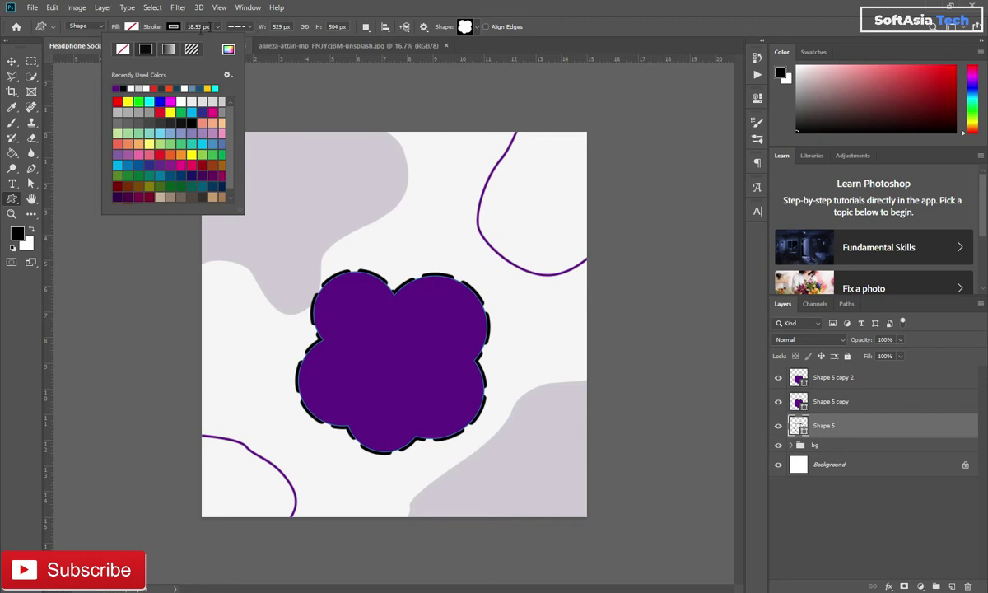
{"action": "left_click", "coordinate": [216, 26]}
{"action": "left_click", "coordinate": [203, 39]}
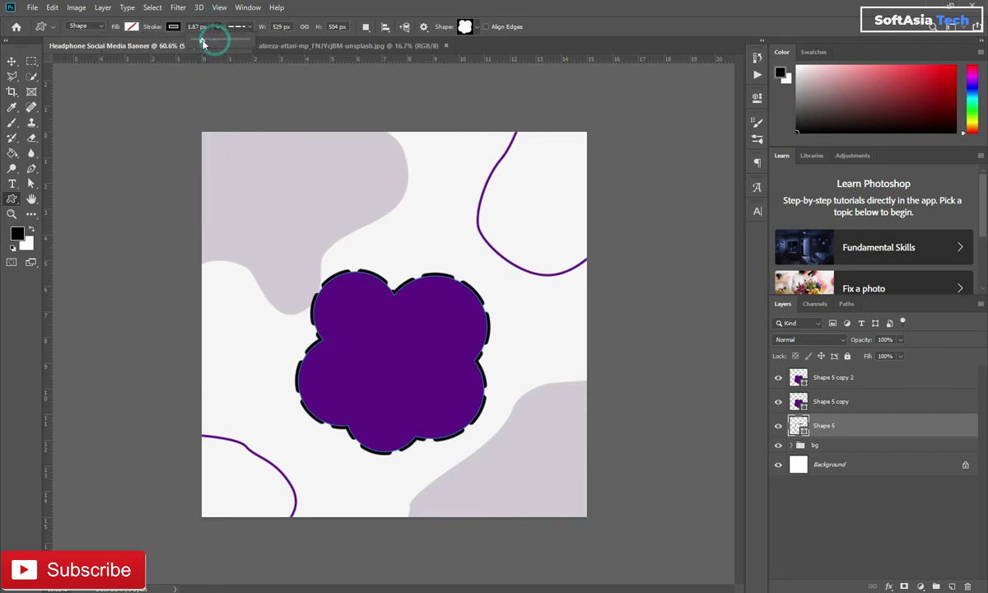
{"action": "left_click_drag", "start_coordinate": [206, 44], "coordinate": [204, 44]}
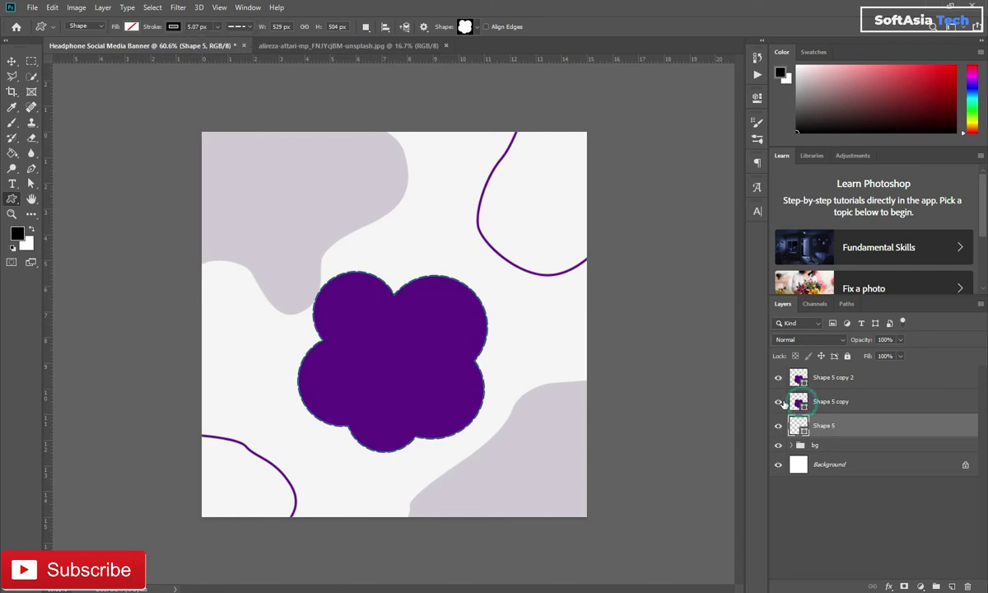
Rotate Shape 5 copy about -6° and Shape 5 about -12° so their outlines peek out.
{"action": "left_click", "coordinate": [893, 406]}
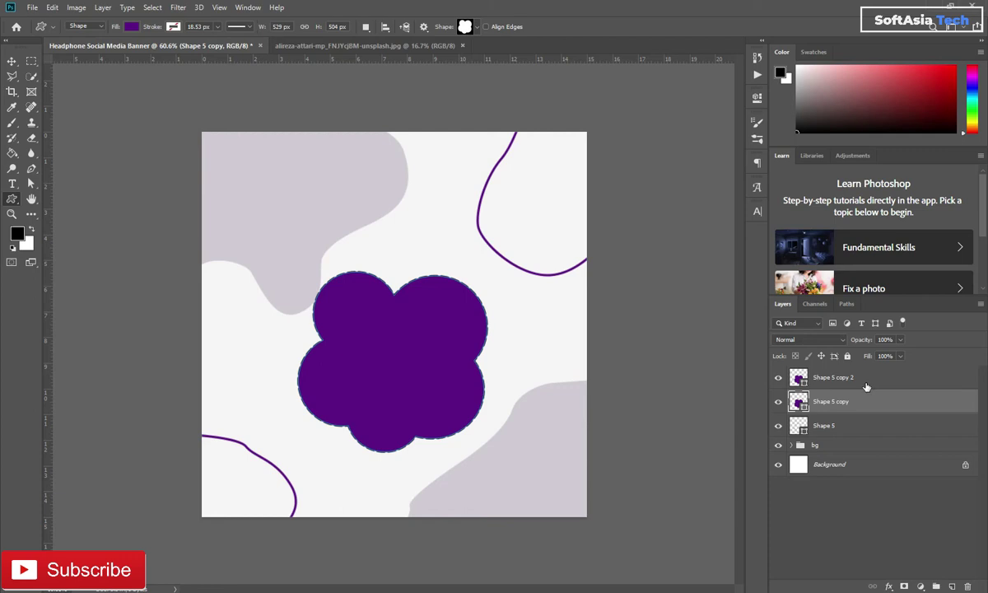
{"action": "key", "text": "ctrl+t"}
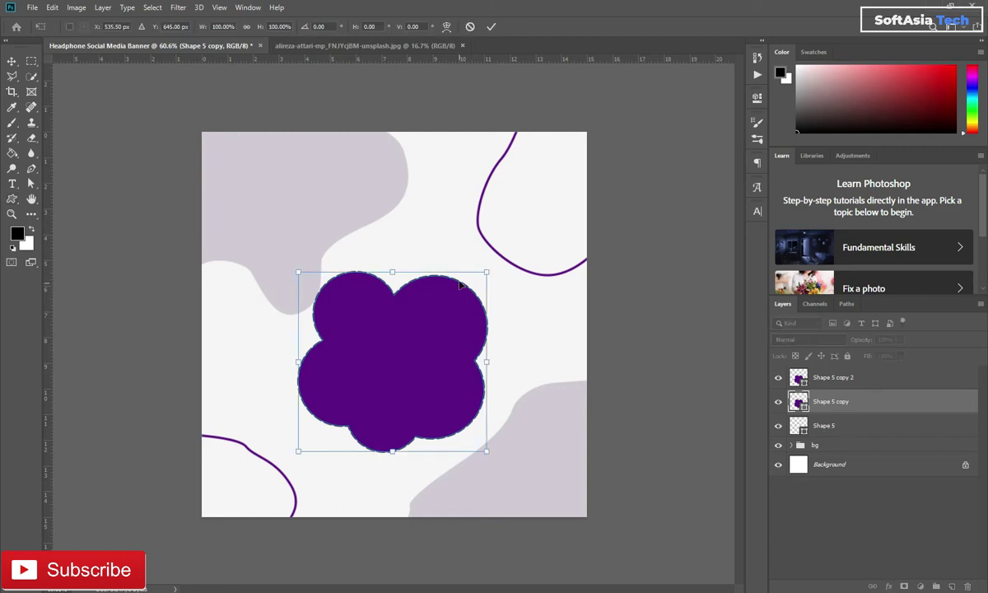
{"action": "left_click_drag", "start_coordinate": [459, 248], "coordinate": [445, 271]}
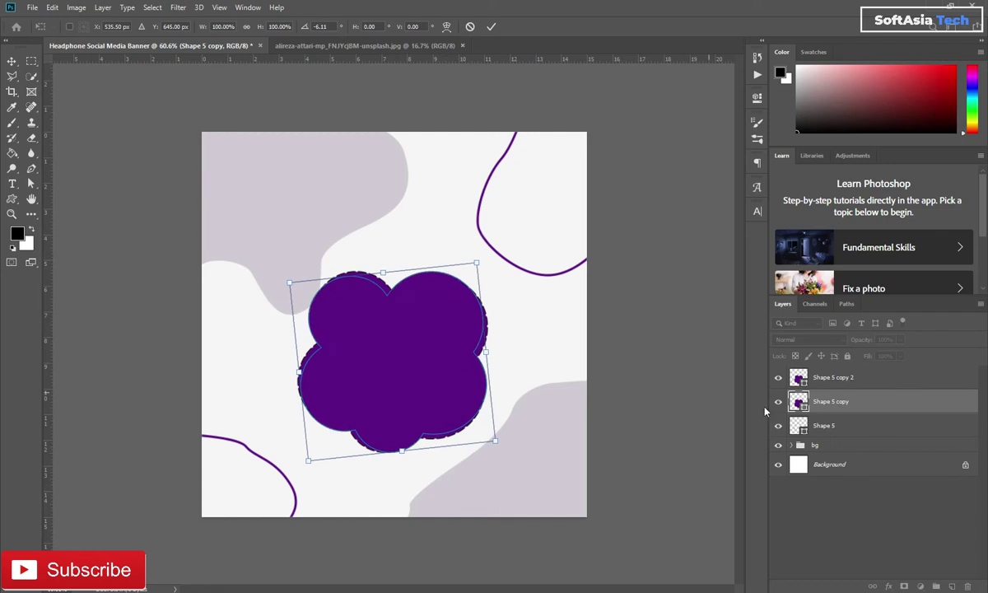
{"action": "left_click", "coordinate": [829, 425]}
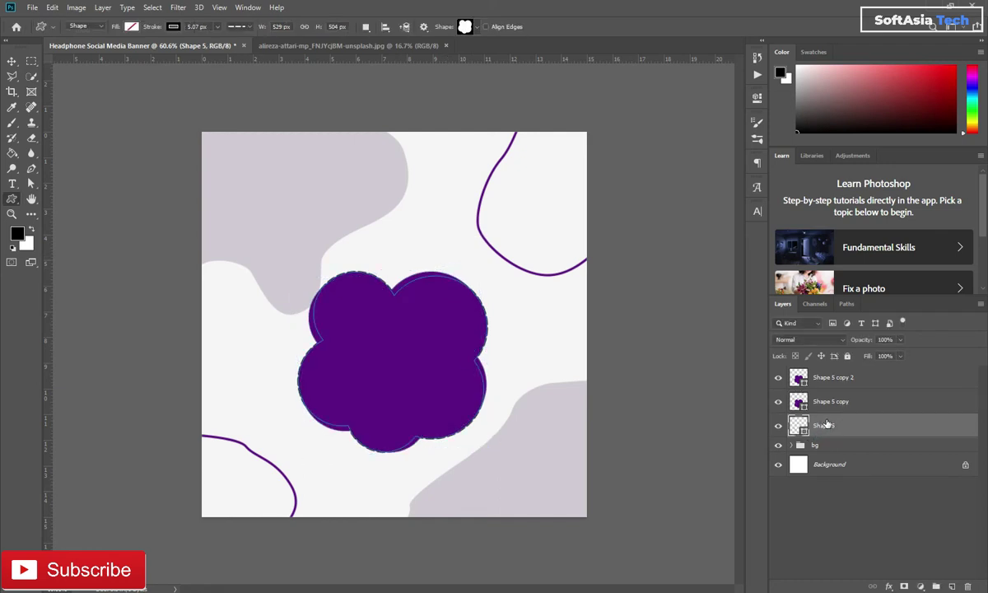
{"action": "key", "text": "ctrl+t"}
{"action": "mouse_move", "coordinate": [403, 242]}
{"action": "left_mouse_down"}
{"action": "mouse_move", "coordinate": [385, 251]}
{"action": "mouse_move", "coordinate": [393, 240]}
{"action": "left_mouse_up"}
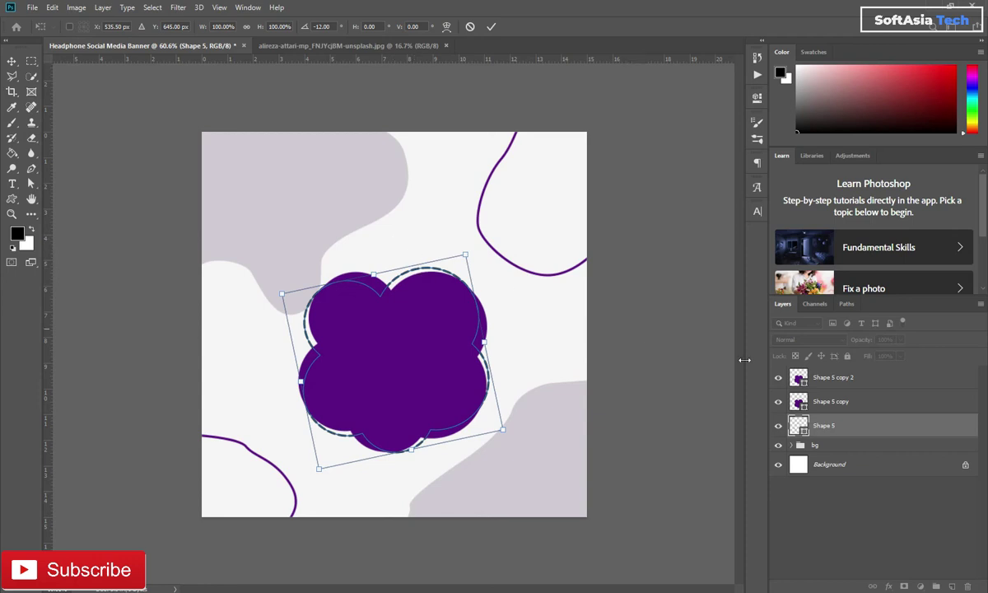
{"action": "left_click", "coordinate": [855, 414]}
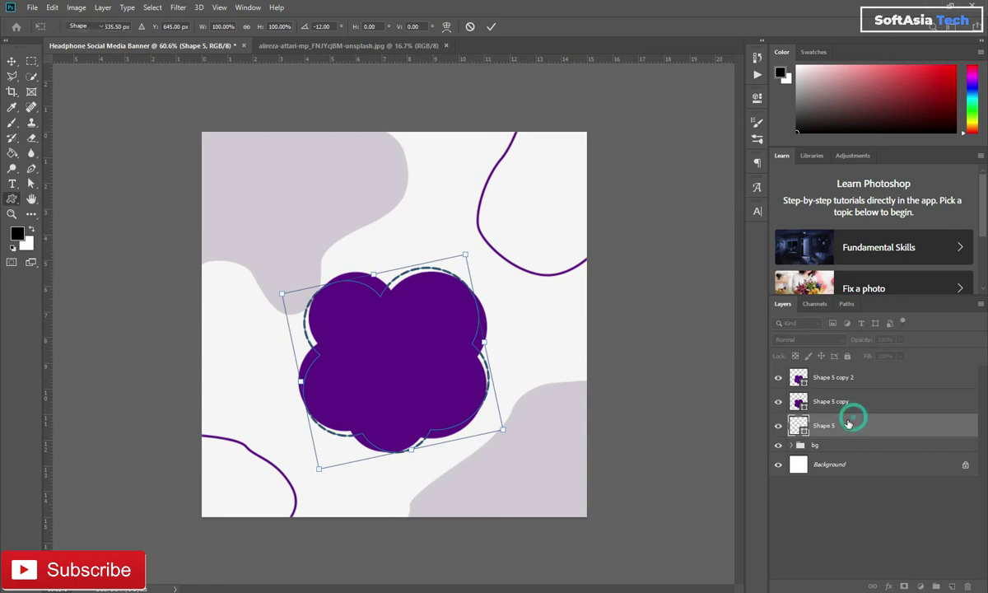
{"action": "left_click", "coordinate": [834, 378]}
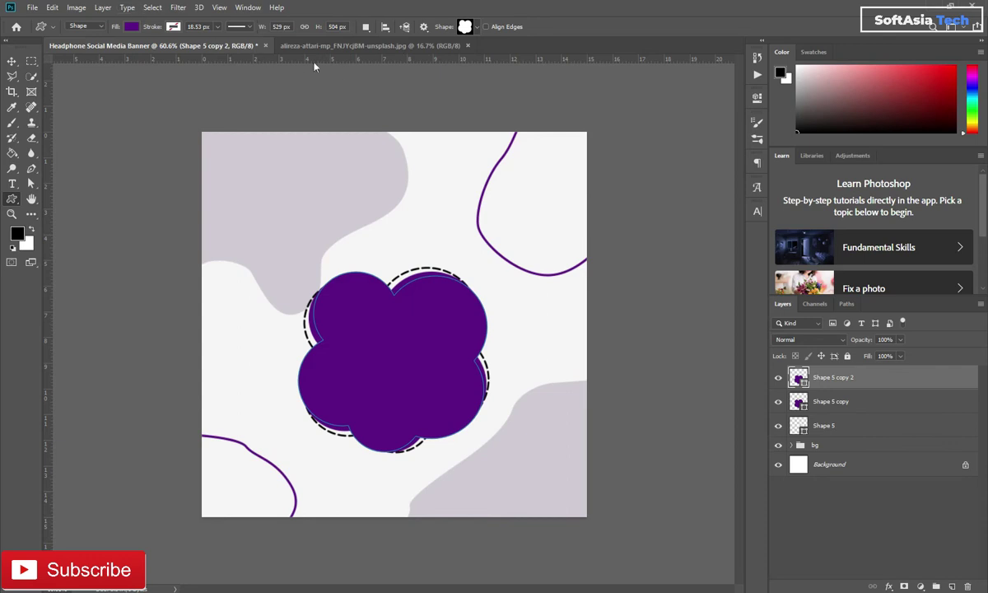
Drag the baby photo into the banner and convert Layer 1 to a Smart Object.
{"action": "left_click", "coordinate": [330, 46]}
{"action": "key", "text": "v"}
{"action": "mouse_move", "coordinate": [341, 366]}
{"action": "left_mouse_down"}
{"action": "mouse_move", "coordinate": [151, 40]}
{"action": "mouse_move", "coordinate": [403, 372]}
{"action": "left_mouse_up"}
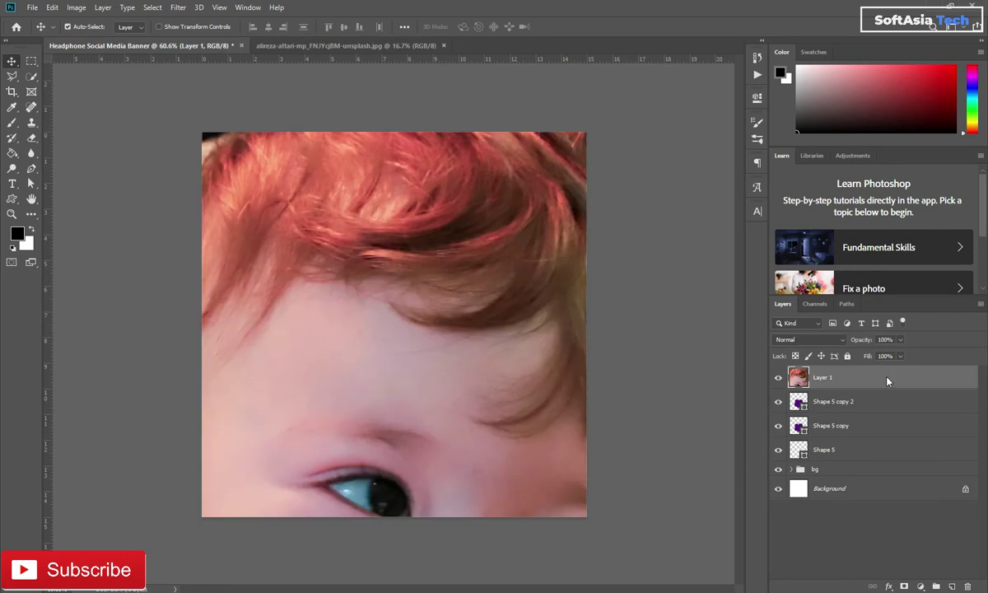
{"action": "right_click", "coordinate": [888, 380]}
{"action": "left_click", "coordinate": [762, 244]}
{"action": "scroll", "coordinate": [412, 265], "scroll_direction": "down", "scroll_amount": 3}
{"action": "scroll", "coordinate": [412, 265], "scroll_direction": "down", "scroll_amount": 2}
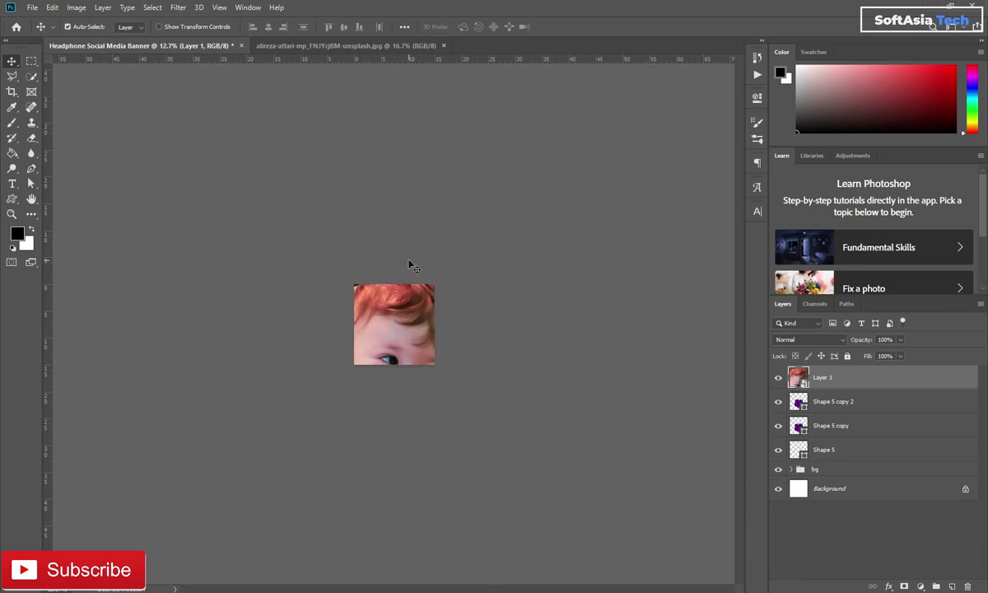
Scale the photo down and position it over the flower shape.
{"action": "key", "text": "ctrl+t"}
{"action": "mouse_move", "coordinate": [576, 483]}
{"action": "left_mouse_down"}
{"action": "mouse_move", "coordinate": [426, 371]}
{"action": "mouse_move", "coordinate": [429, 355]}
{"action": "left_mouse_up"}
{"action": "left_click_drag", "start_coordinate": [296, 306], "coordinate": [400, 357]}
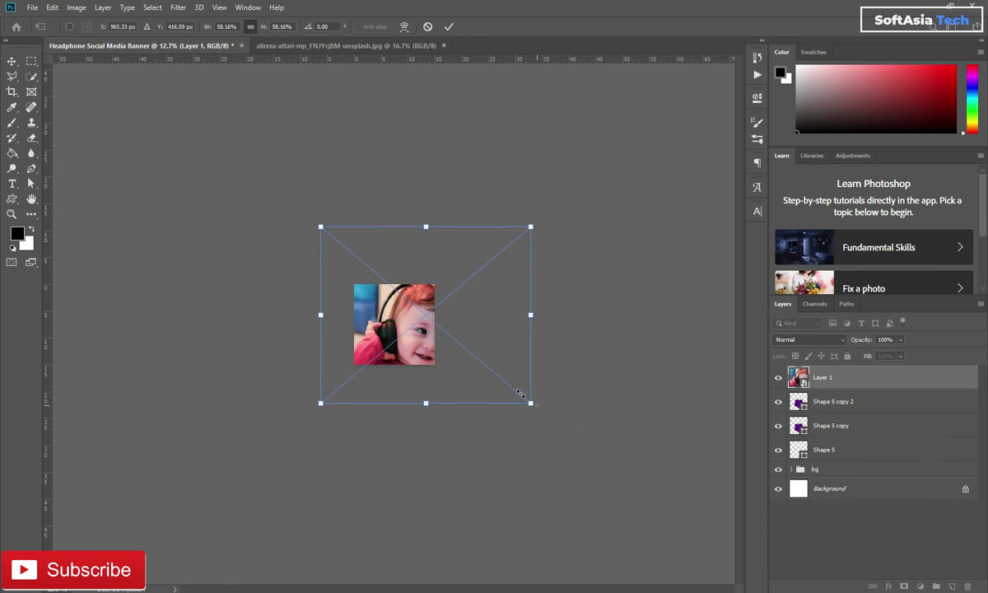
{"action": "left_click_drag", "start_coordinate": [520, 394], "coordinate": [391, 282]}
{"action": "left_click_drag", "start_coordinate": [347, 255], "coordinate": [385, 332]}
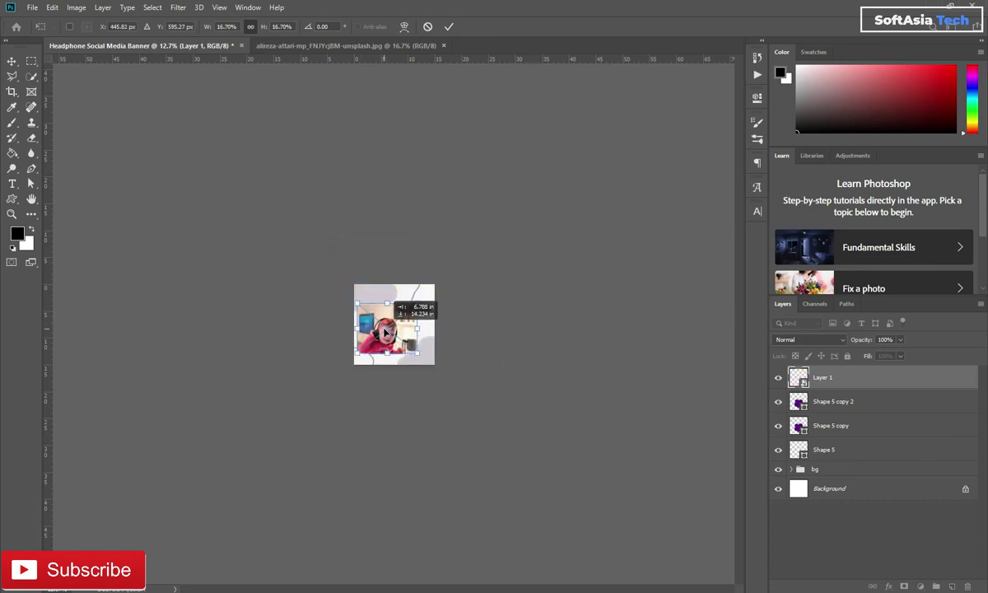
{"action": "scroll", "coordinate": [427, 303], "scroll_direction": "up", "scroll_amount": 2}
{"action": "scroll", "coordinate": [436, 321], "scroll_direction": "up", "scroll_amount": 3}
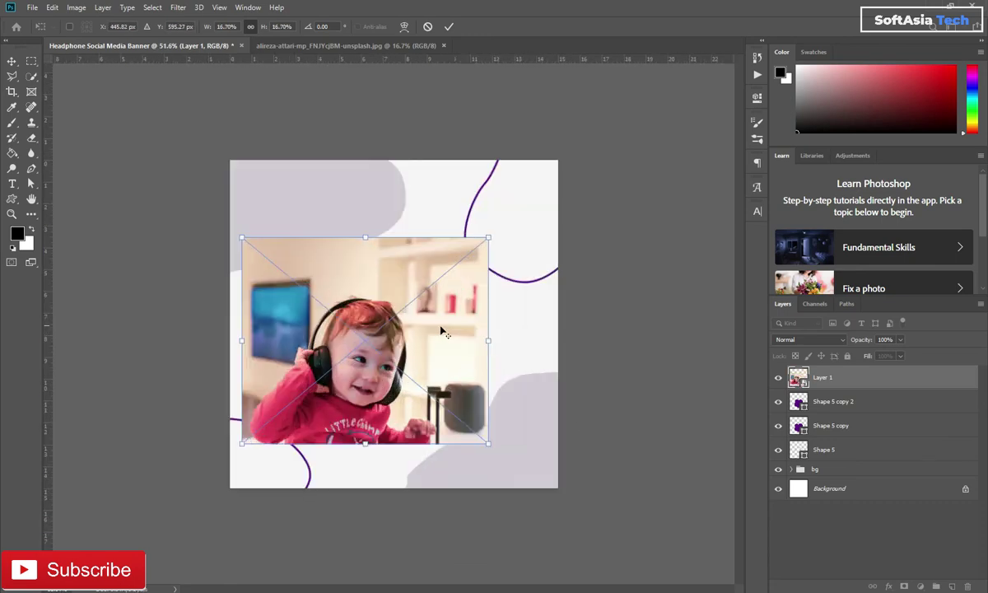
{"action": "scroll", "coordinate": [441, 331], "scroll_direction": "up", "scroll_amount": 2}
{"action": "scroll", "coordinate": [387, 330], "scroll_direction": "up", "scroll_amount": 1}
{"action": "mouse_move", "coordinate": [364, 411]}
{"action": "left_mouse_down"}
{"action": "mouse_move", "coordinate": [401, 362]}
{"action": "mouse_move", "coordinate": [406, 394]}
{"action": "left_mouse_up"}
{"action": "left_click_drag", "start_coordinate": [935, 383], "coordinate": [830, 389]}
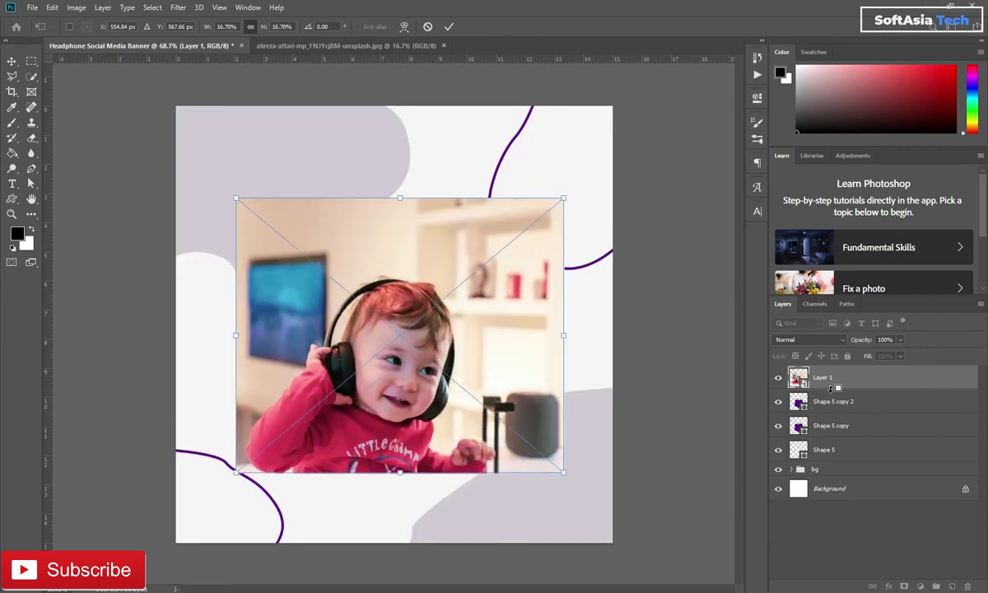
{"action": "left_click", "coordinate": [830, 387]}
Clip the photo into Shape 5 copy 2, scale to 13.74%, and centre the baby's face.
{"action": "left_click", "coordinate": [828, 390], "text": "alt"}
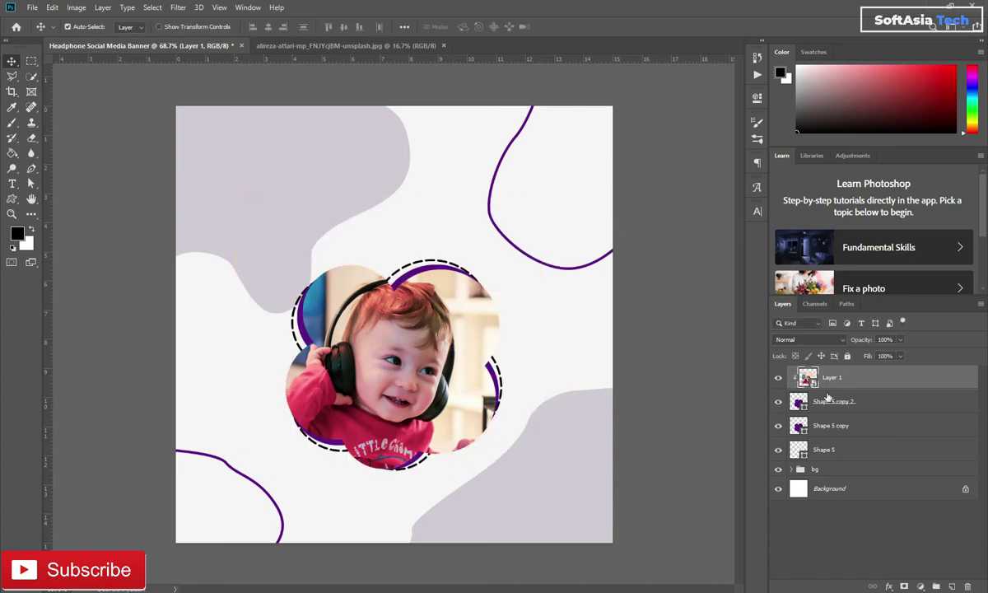
{"action": "key", "text": "ctrl+t"}
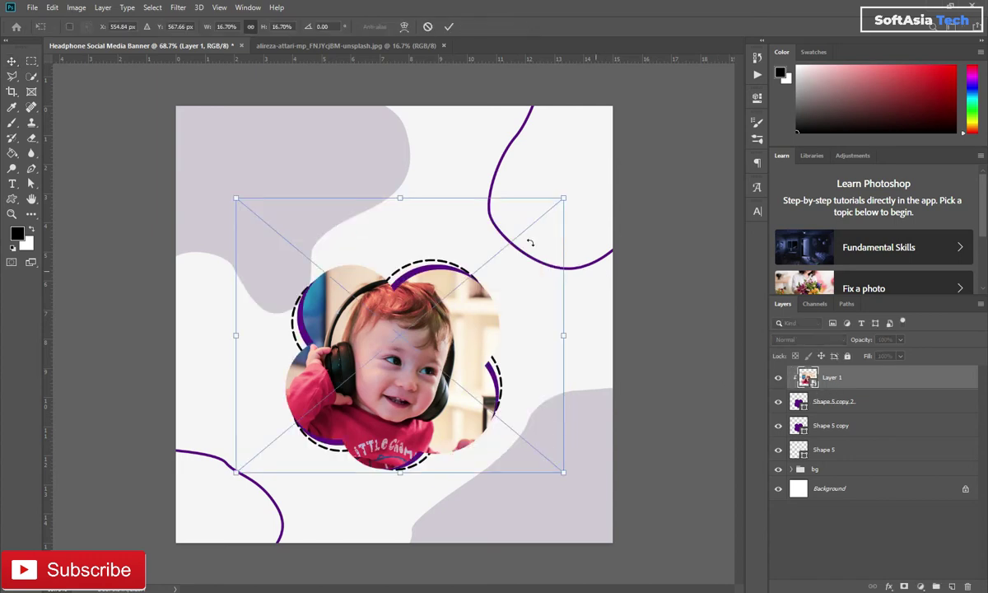
{"action": "left_click_drag", "start_coordinate": [557, 211], "coordinate": [505, 247]}
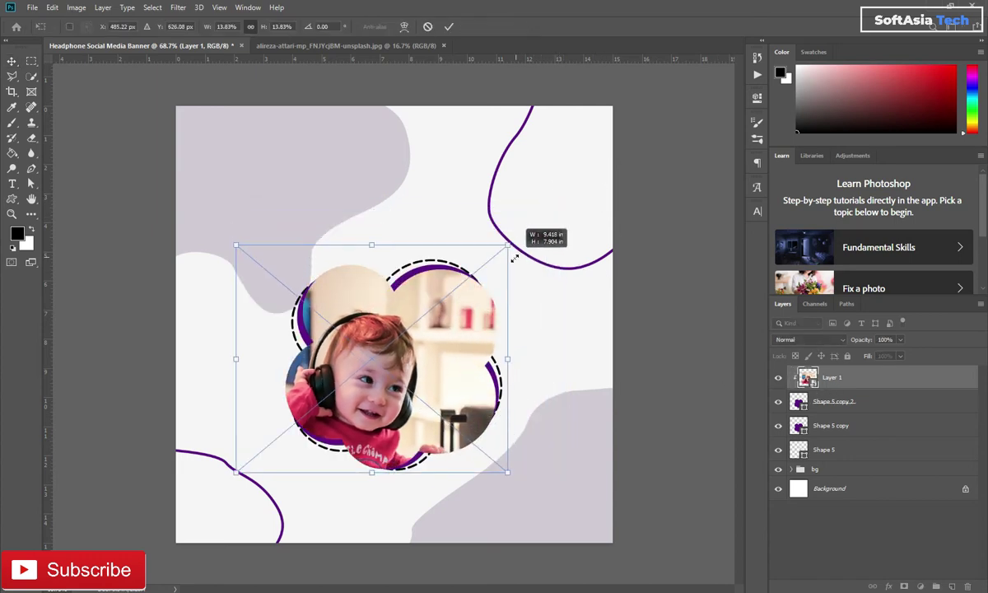
{"action": "mouse_move", "coordinate": [386, 388]}
{"action": "left_mouse_down"}
{"action": "mouse_move", "coordinate": [423, 365]}
{"action": "mouse_move", "coordinate": [461, 429]}
{"action": "left_mouse_up"}
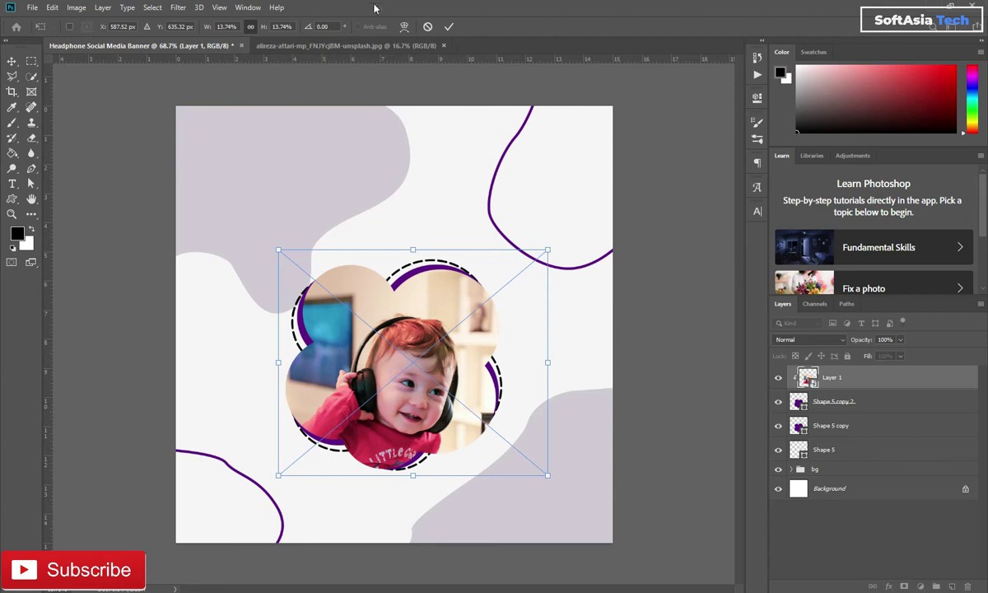
{"action": "left_click", "coordinate": [449, 26]}
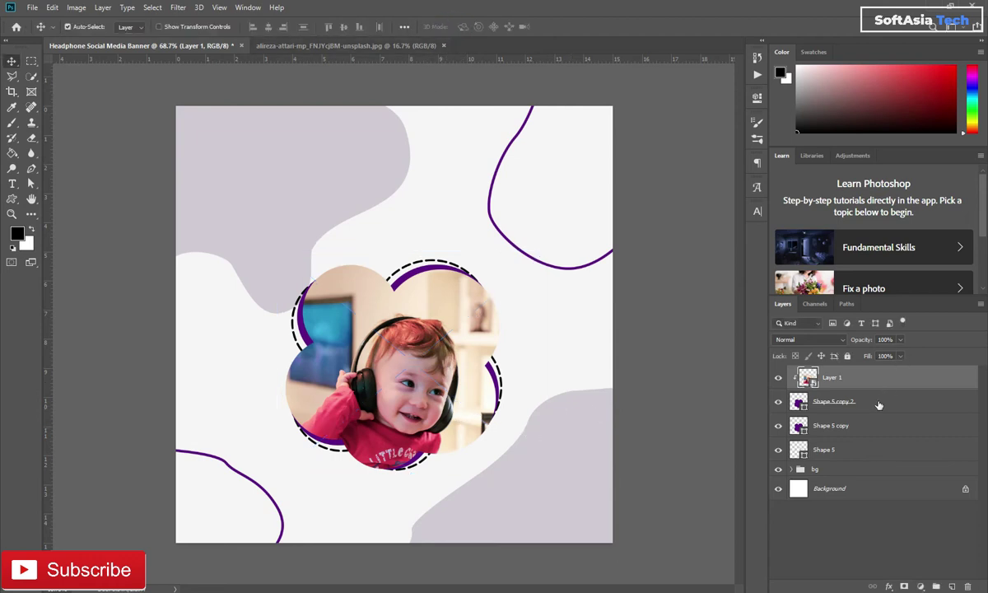
Group the photo and three flower layers into a group named 'image'.
{"action": "left_click", "coordinate": [842, 451], "text": "shift"}
{"action": "key", "text": "ctrl+g"}
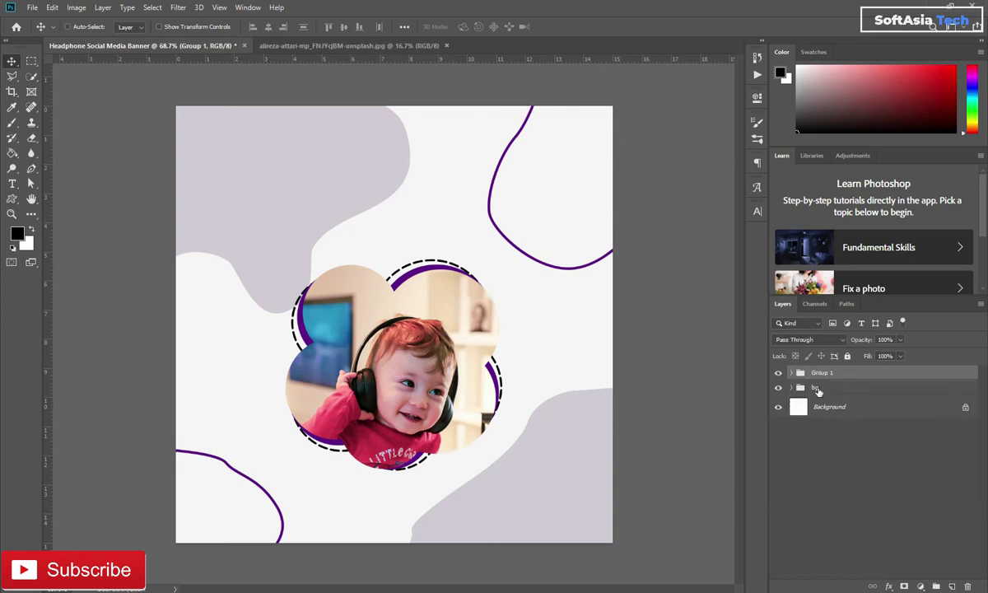
{"action": "double_click", "coordinate": [823, 372]}
{"action": "type", "text": "image"}
{"action": "left_click", "coordinate": [856, 377]}
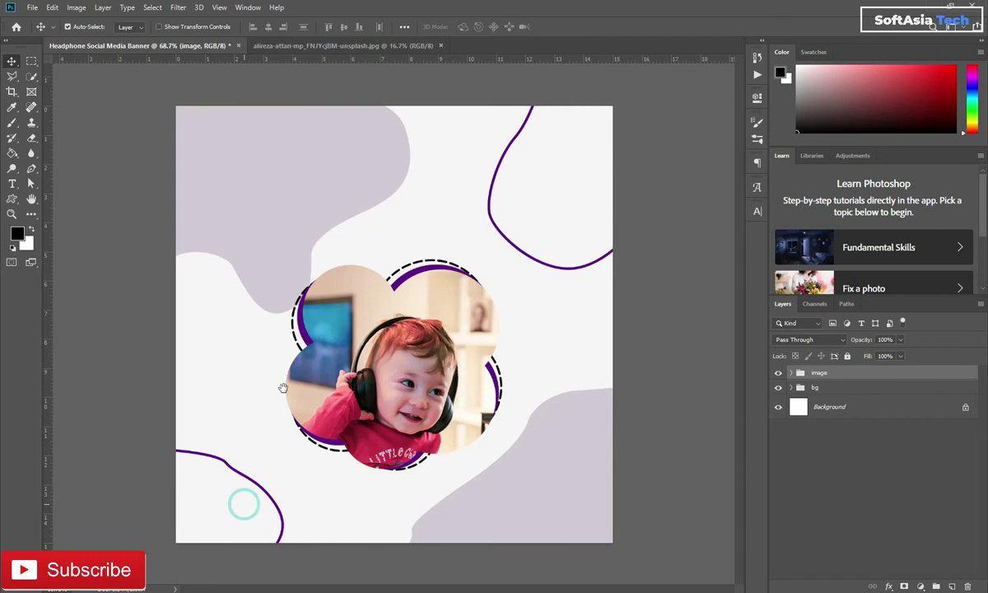
Add a new guide layout with 0.694 in margins on all sides.
{"action": "left_click", "coordinate": [221, 8]}
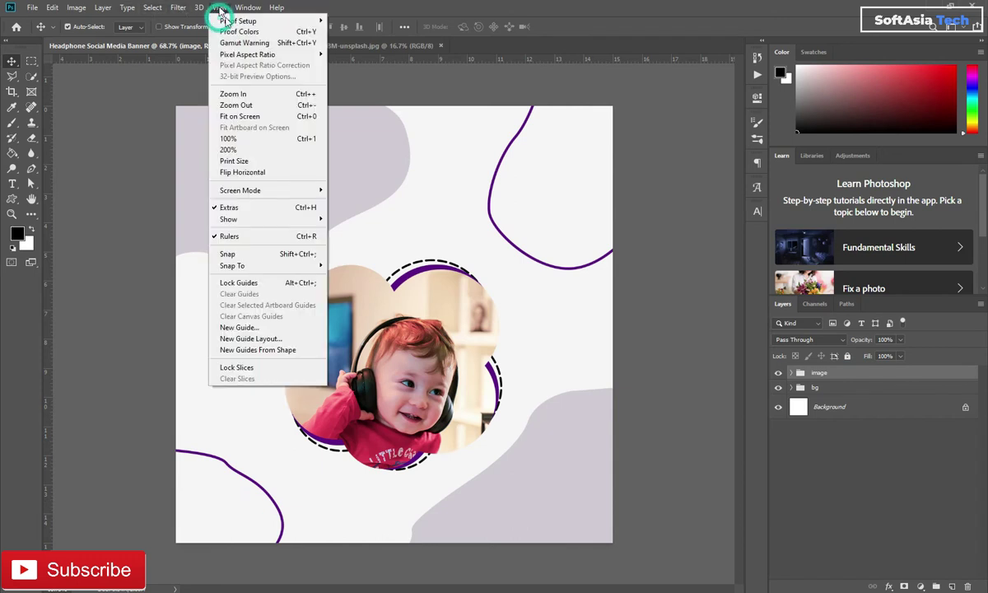
{"action": "left_click", "coordinate": [273, 340]}
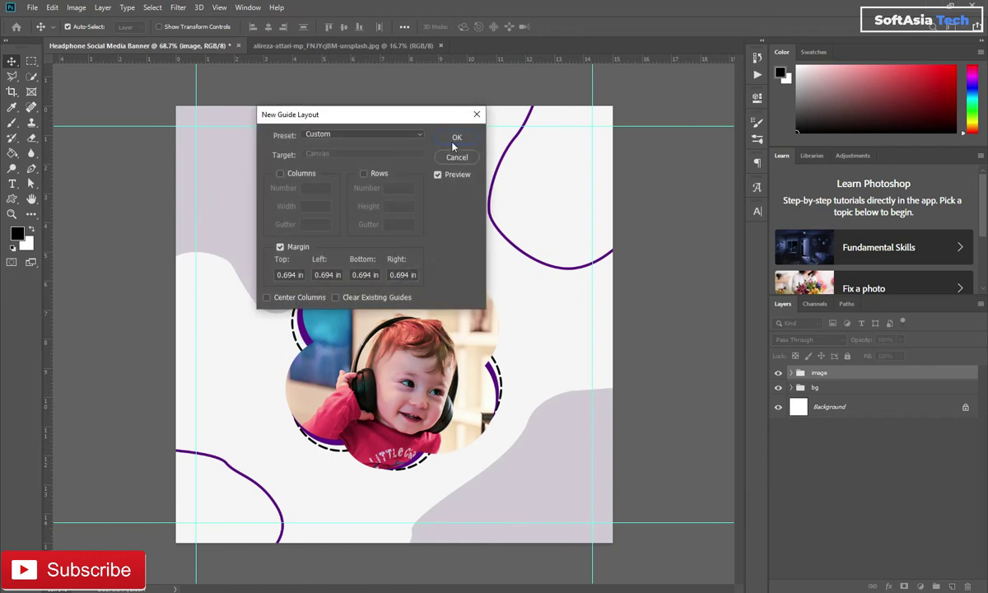
{"action": "left_click", "coordinate": [452, 142]}
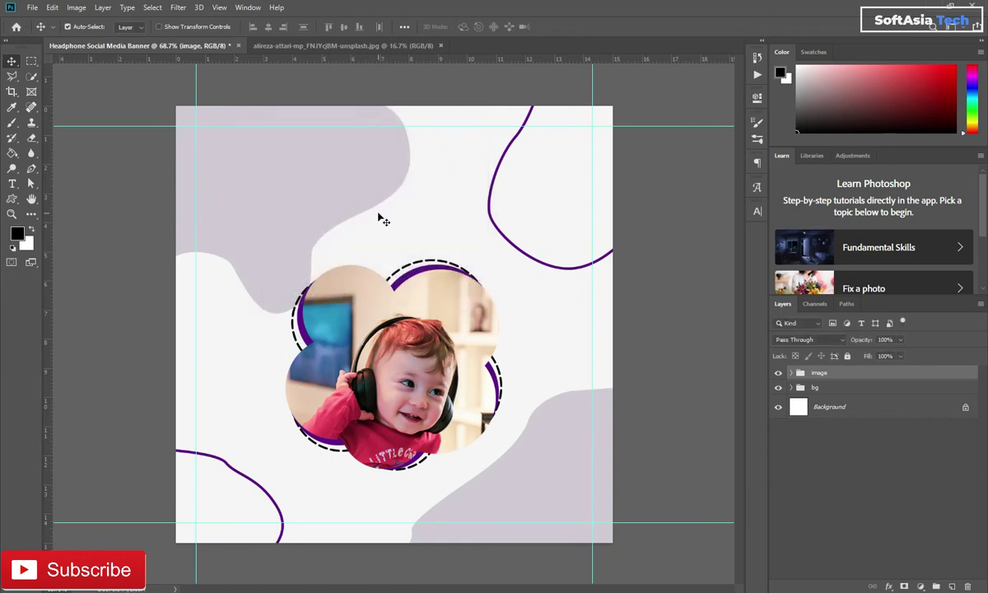
{"action": "scroll", "coordinate": [300, 357], "scroll_direction": "up", "scroll_amount": 2}
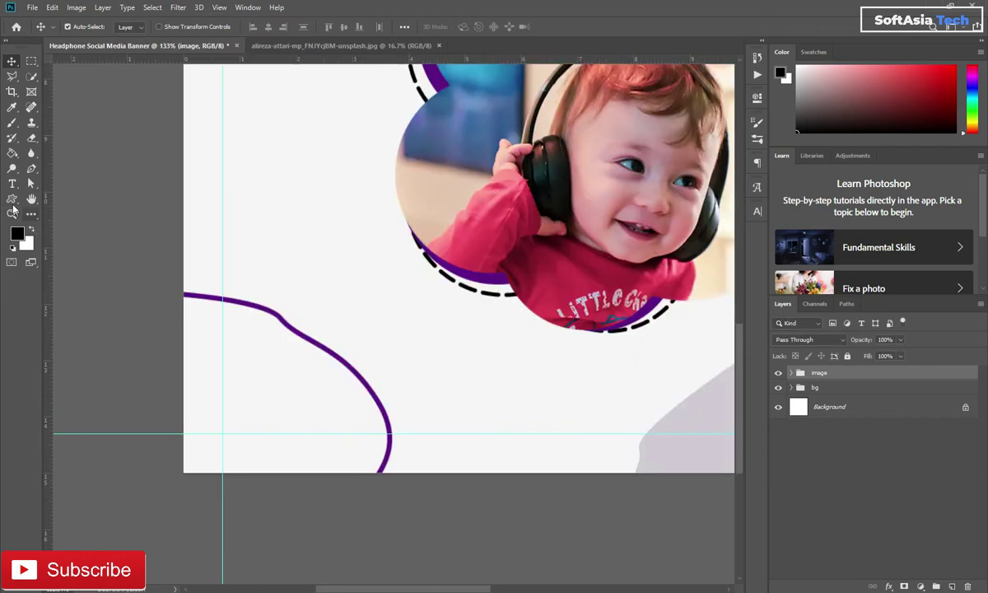
Draw a rounded rectangle button shape in the banner's lower-left area.
{"action": "left_click", "coordinate": [12, 198]}
{"action": "left_click", "coordinate": [73, 211]}
{"action": "left_click_drag", "start_coordinate": [242, 362], "coordinate": [381, 393]}
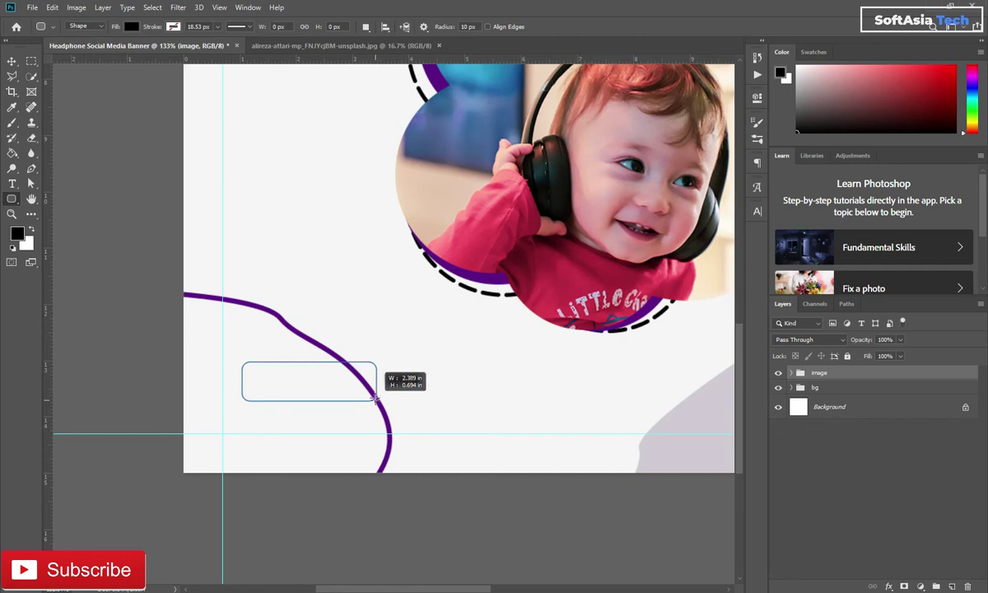
{"action": "left_click_drag", "start_coordinate": [379, 394], "coordinate": [376, 400]}
Round the rectangle into a purple pill and move it down-left near the margin guides.
{"action": "left_click", "coordinate": [621, 210]}
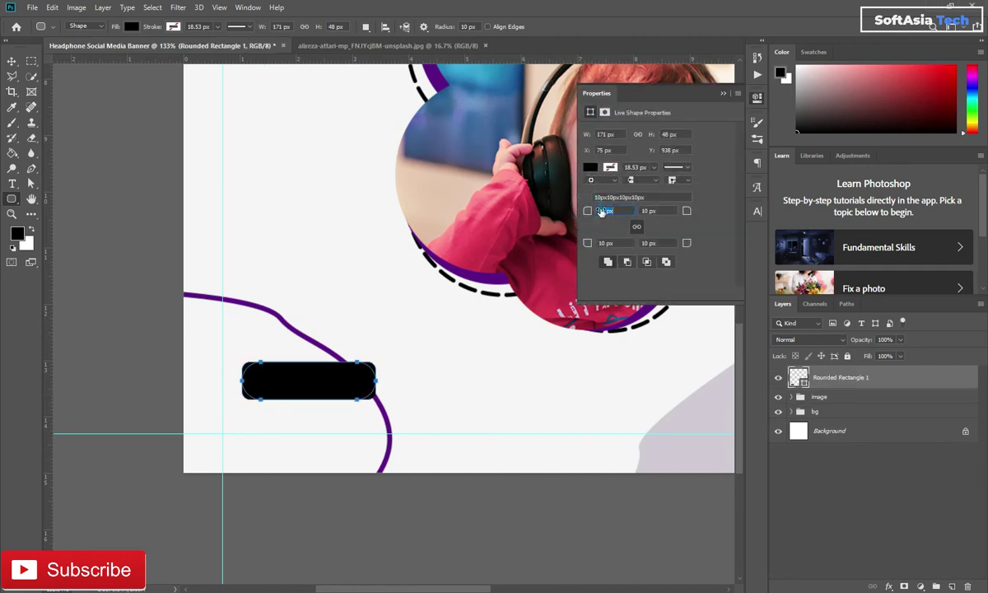
{"action": "left_click", "coordinate": [590, 168]}
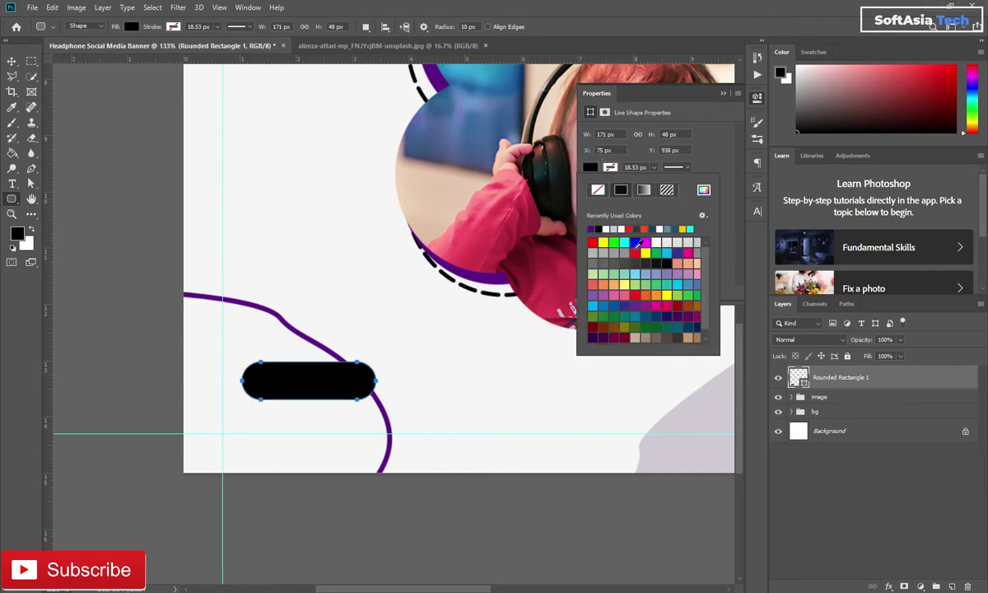
{"action": "left_click", "coordinate": [591, 228]}
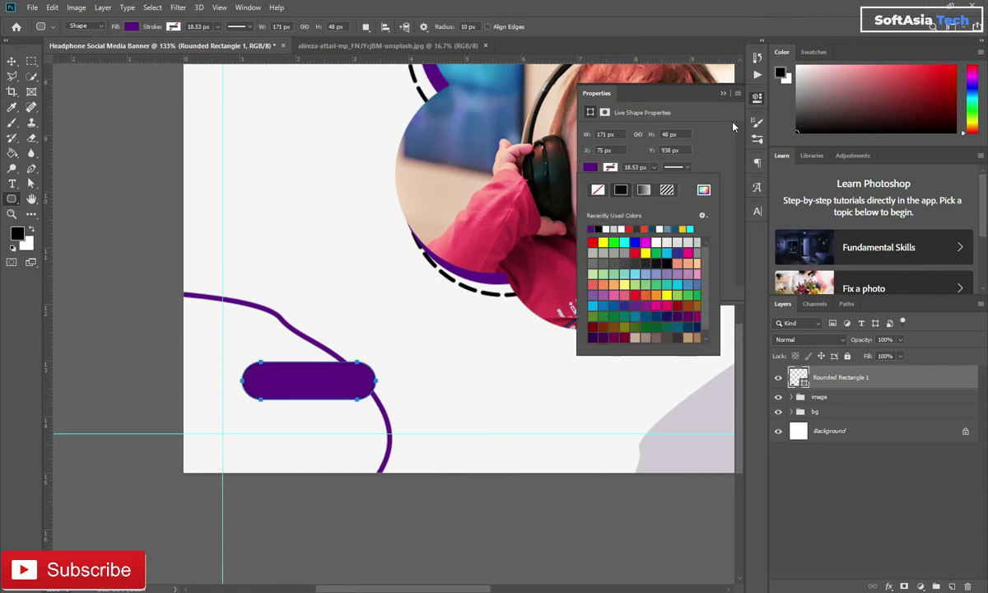
{"action": "left_click", "coordinate": [736, 92]}
{"action": "key", "text": "Escape"}
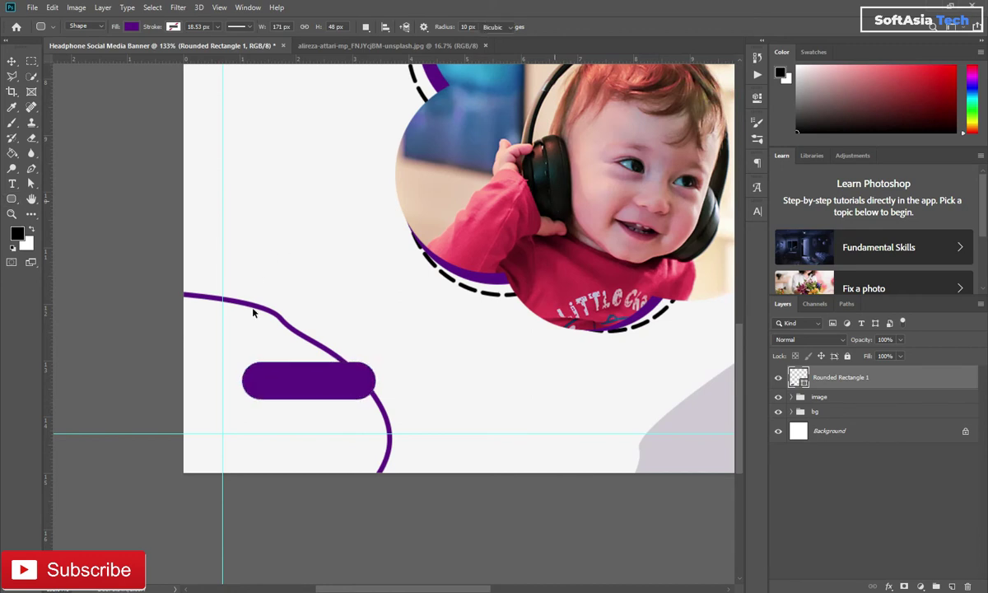
{"action": "key", "text": "ctrl+t"}
{"action": "left_click_drag", "start_coordinate": [303, 372], "coordinate": [285, 405]}
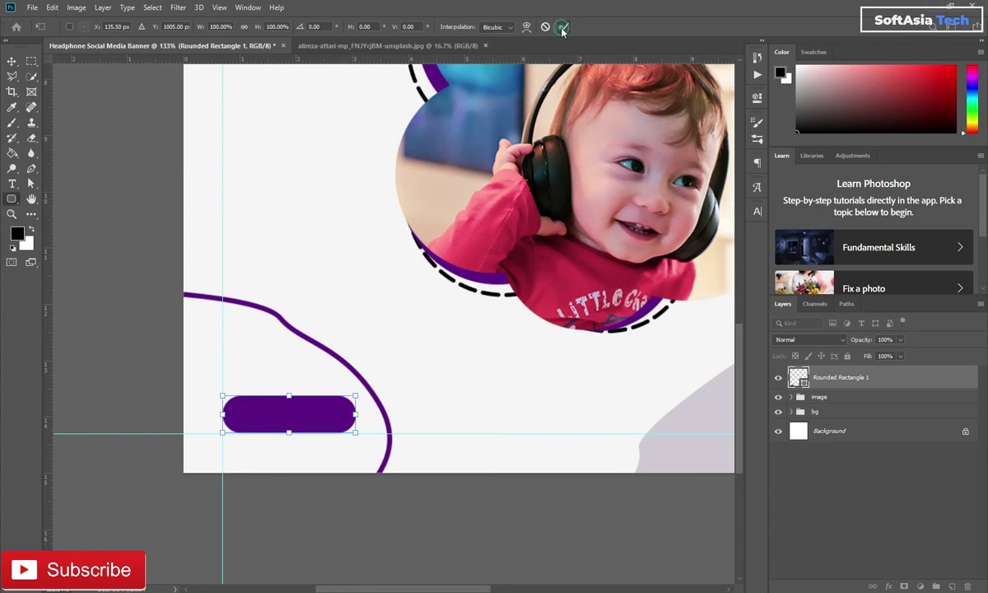
Add a text layer reading ORDER NOW on the banner.
{"action": "key", "text": "Return"}
{"action": "key", "text": "t"}
{"action": "left_click", "coordinate": [286, 251]}
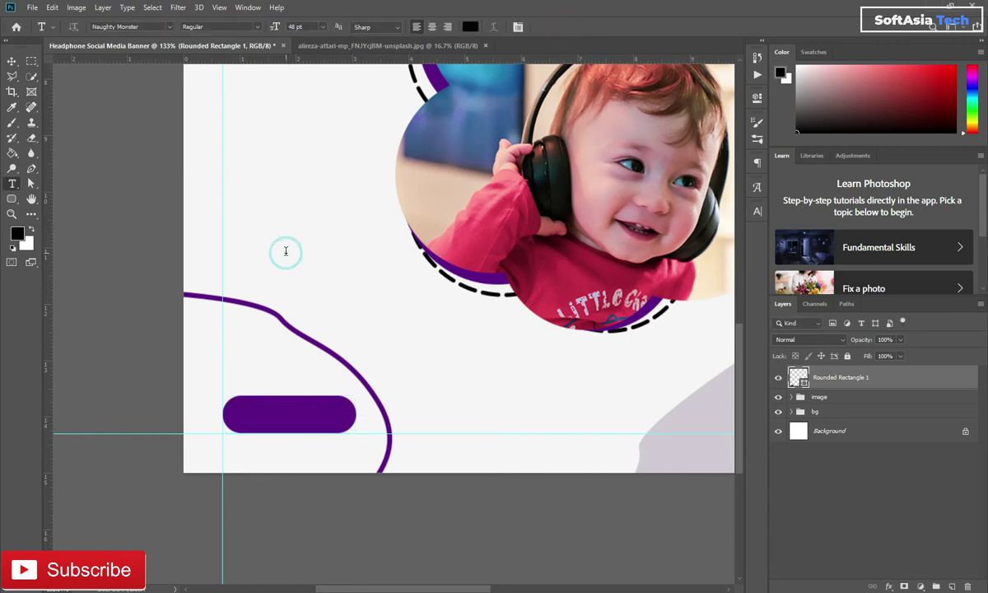
{"action": "type", "text": "0RDER N"}
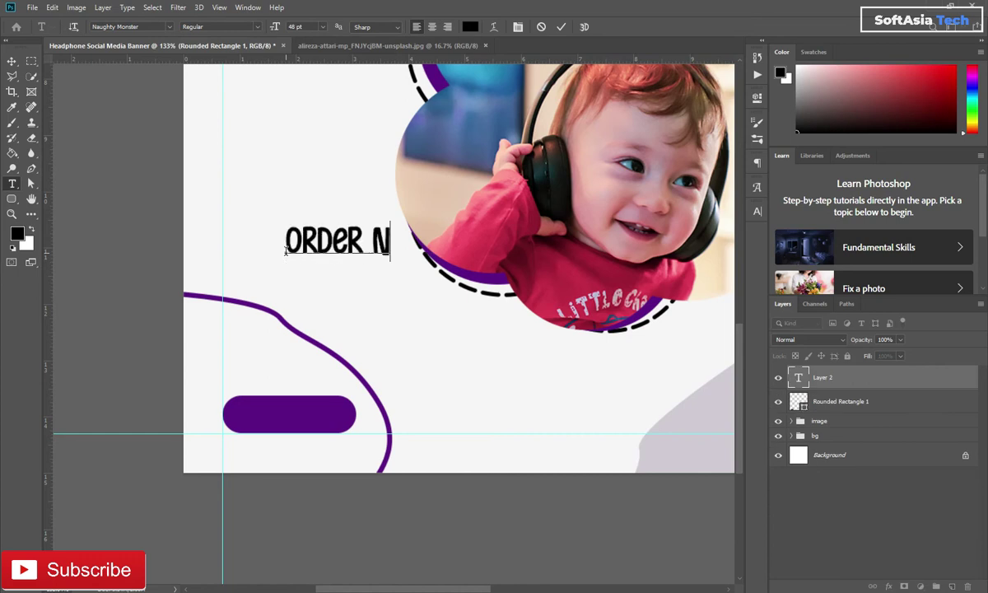
{"action": "type", "text": "OW"}
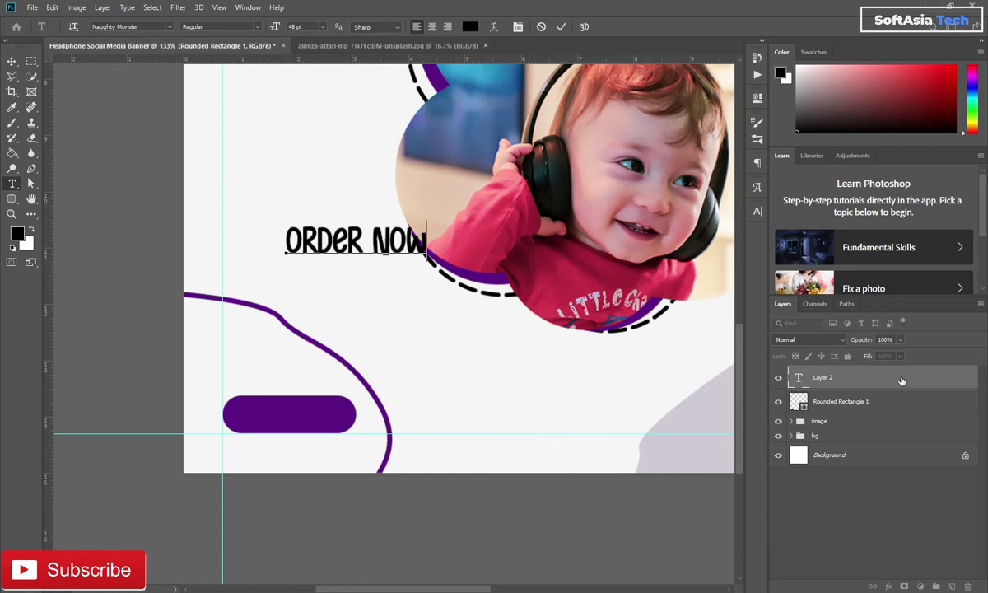
{"action": "key", "text": "ctrl+Return"}
Set the ORDER NOW text to Montserrat Black with All Caps.
{"action": "left_click", "coordinate": [758, 212]}
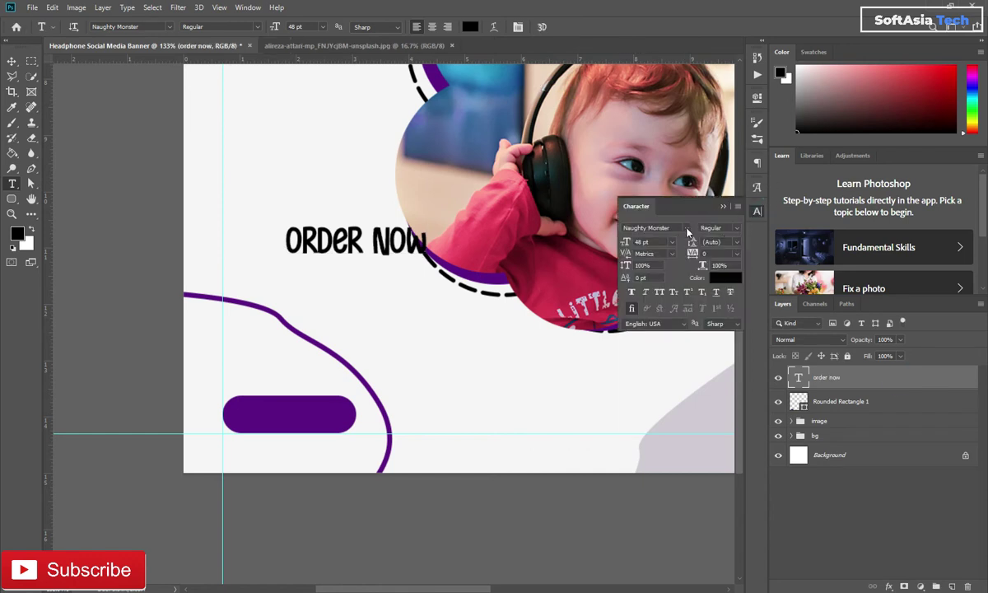
{"action": "left_click", "coordinate": [687, 228]}
{"action": "left_click", "coordinate": [671, 280]}
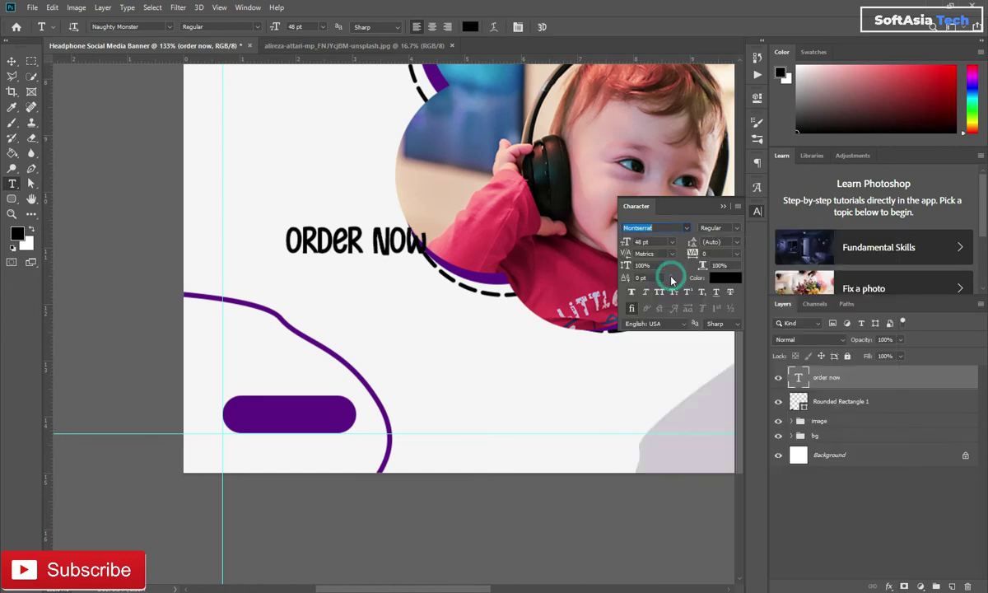
{"action": "left_click", "coordinate": [737, 231]}
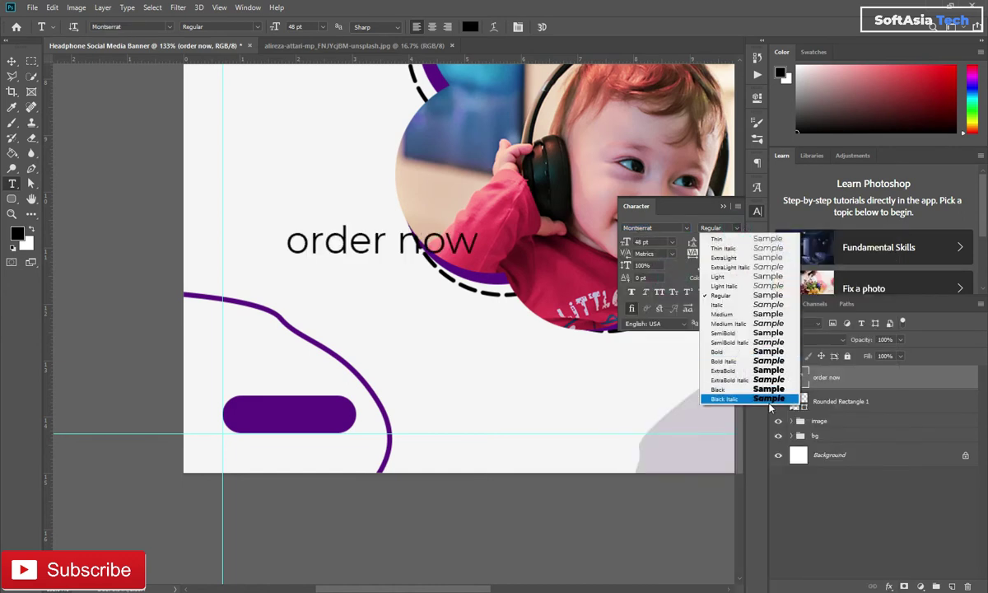
{"action": "left_click", "coordinate": [715, 385]}
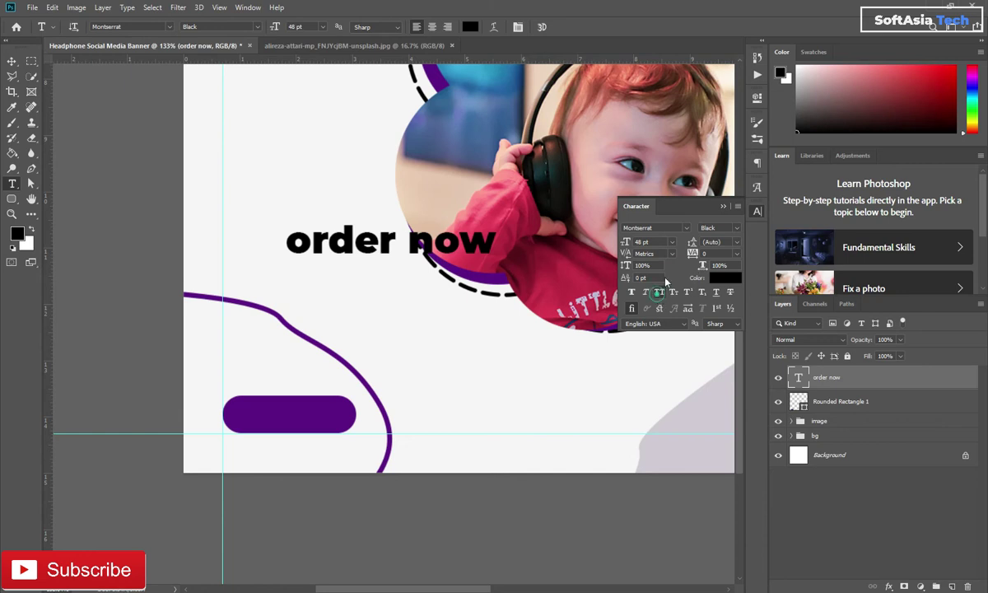
{"action": "left_click", "coordinate": [660, 291]}
{"action": "left_click", "coordinate": [725, 206]}
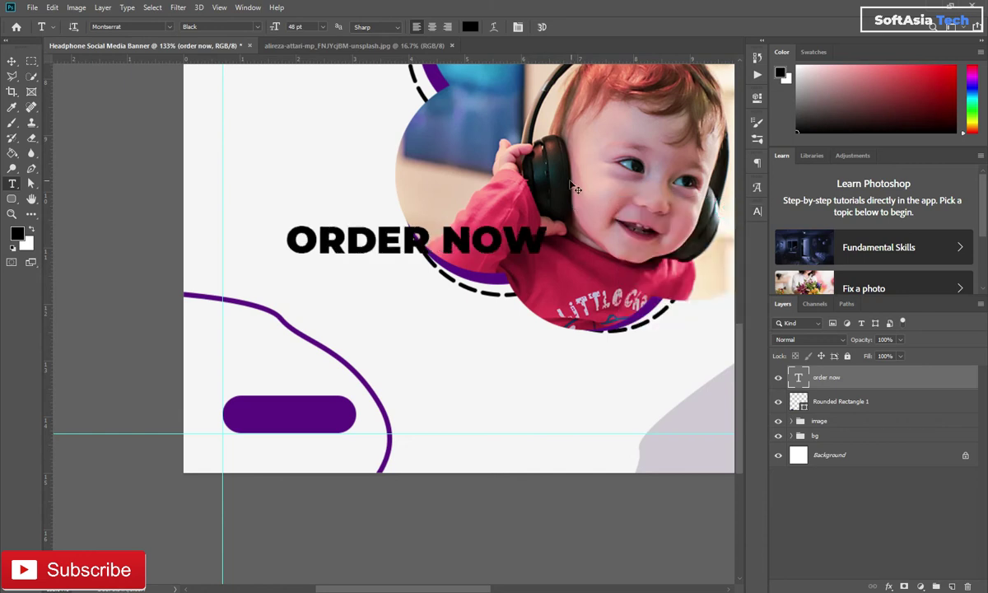
Shrink ORDER NOW to about 24.59 pt and recolour it white (#ffffff).
{"action": "key", "text": "ctrl+t"}
{"action": "left_click_drag", "start_coordinate": [550, 222], "coordinate": [415, 245]}
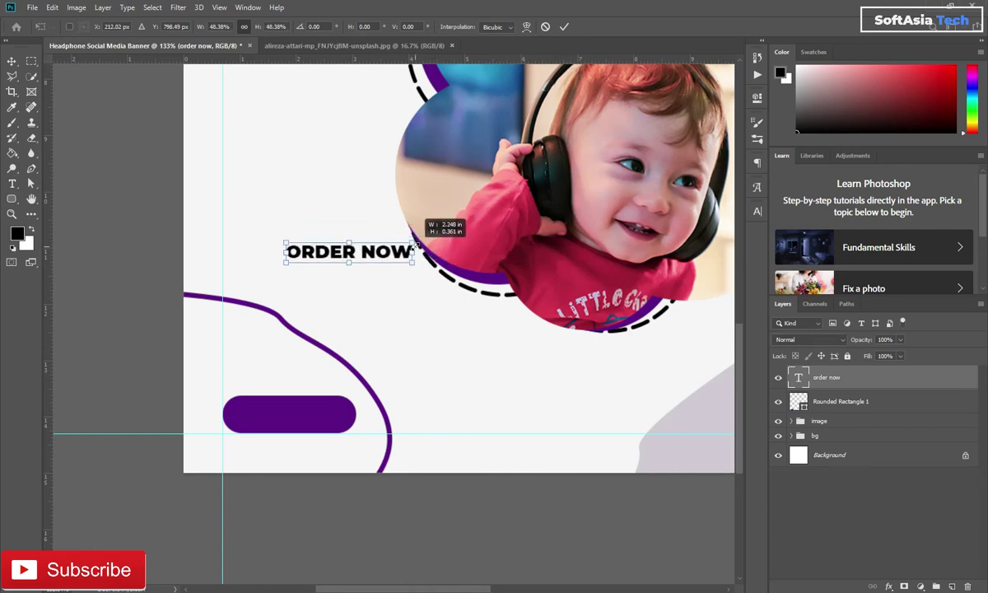
{"action": "key", "text": "Return"}
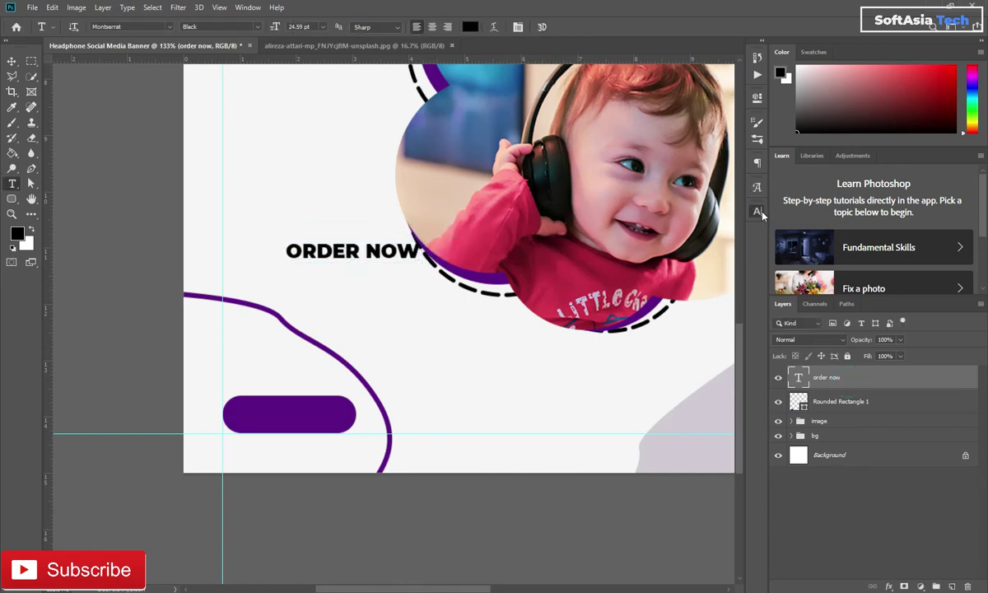
{"action": "left_click", "coordinate": [759, 212]}
{"action": "left_click", "coordinate": [713, 277]}
{"action": "left_click_drag", "start_coordinate": [719, 423], "coordinate": [659, 381]}
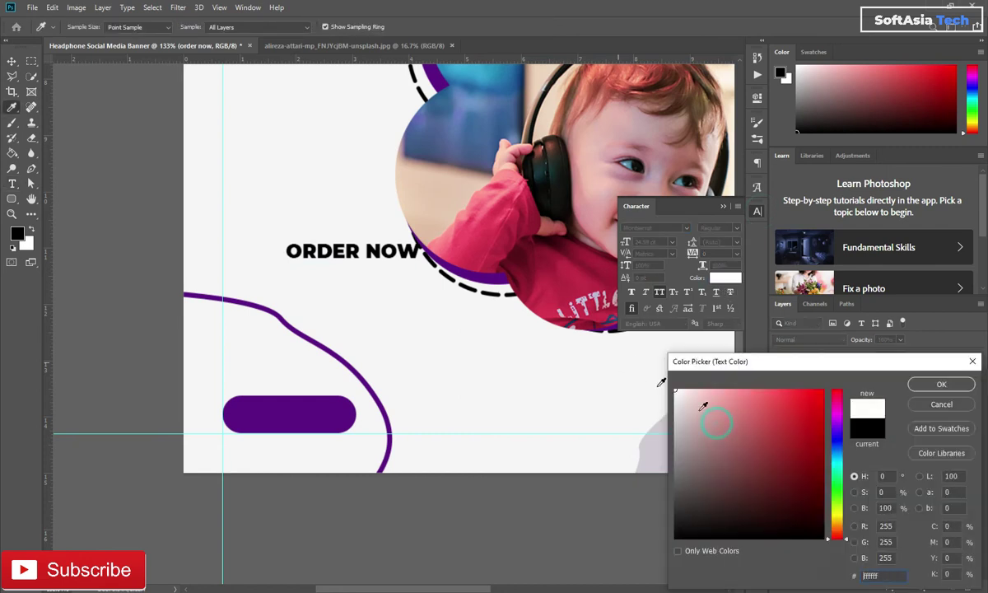
{"action": "left_click", "coordinate": [942, 385]}
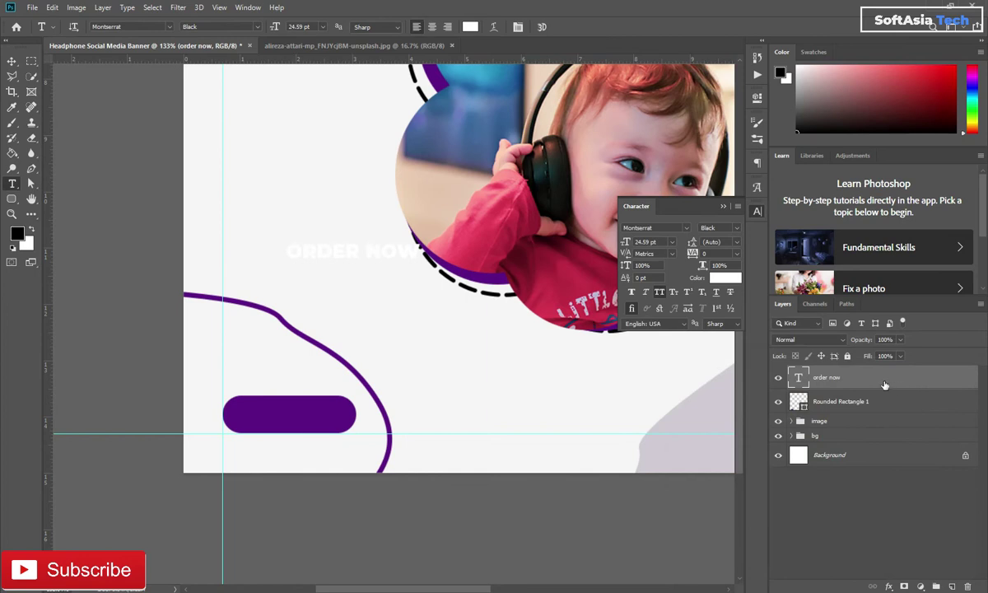
{"action": "left_click", "coordinate": [724, 206]}
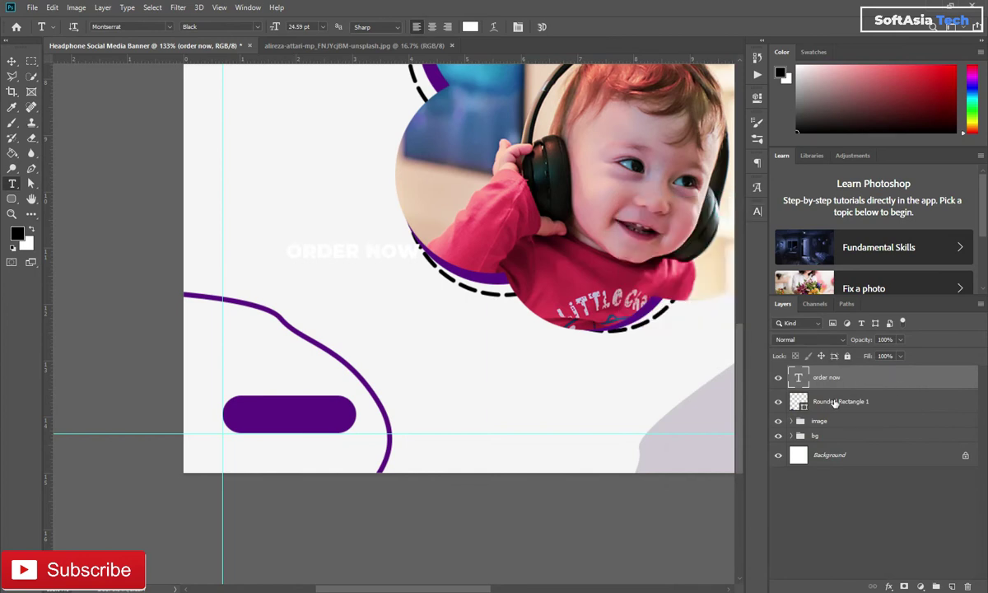
{"action": "left_click", "coordinate": [798, 401], "text": "ctrl"}
Centre the ORDER NOW text horizontally and vertically on the purple button.
{"action": "key", "text": "v"}
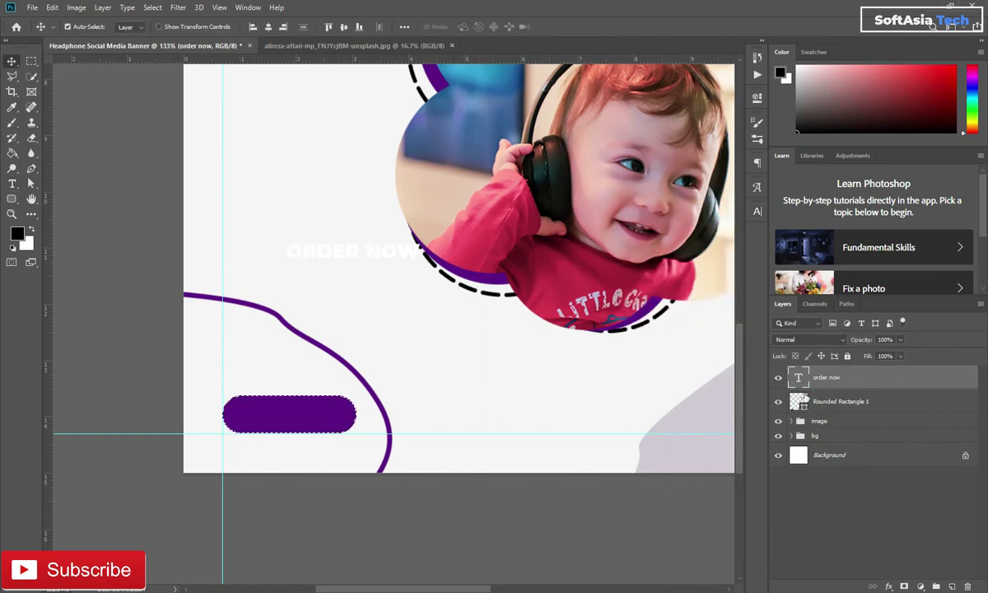
{"action": "left_click", "coordinate": [269, 27]}
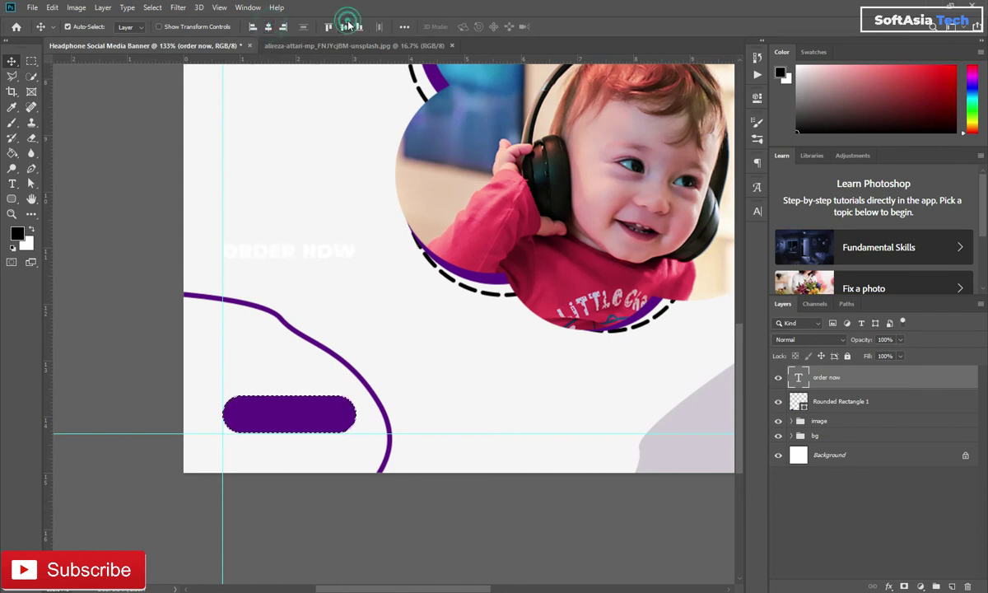
{"action": "left_click", "coordinate": [345, 26]}
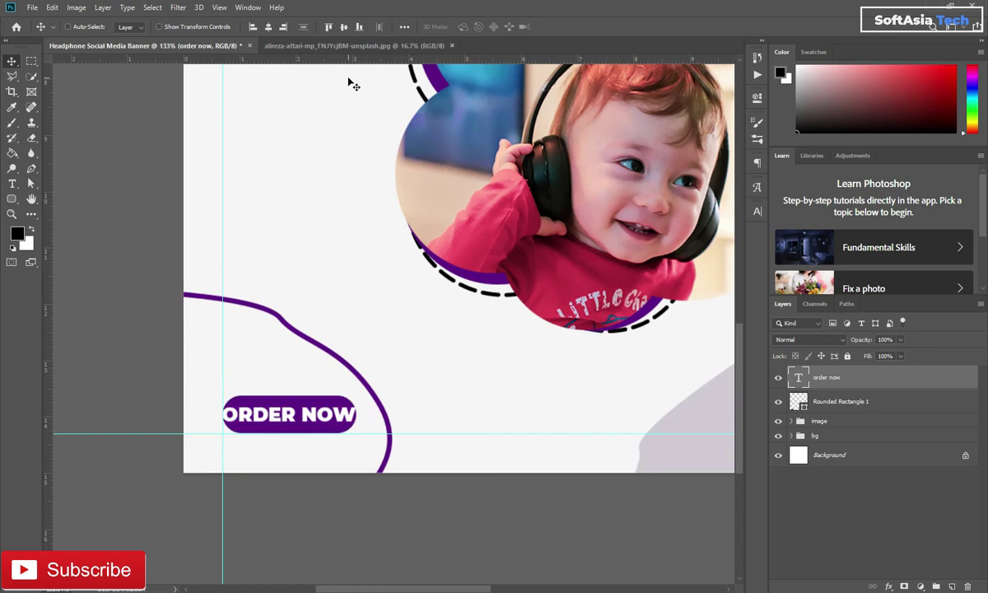
Shrink the ORDER NOW text to fit the button, re-centre it, and deselect.
{"action": "key", "text": "ctrl+t"}
{"action": "left_click_drag", "start_coordinate": [359, 404], "coordinate": [322, 410]}
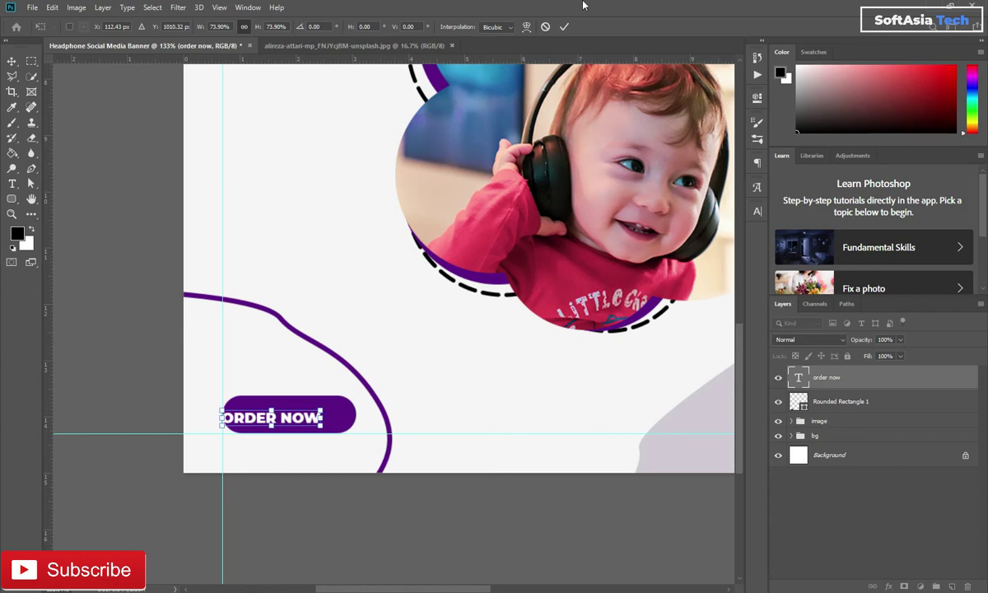
{"action": "left_click", "coordinate": [565, 28]}
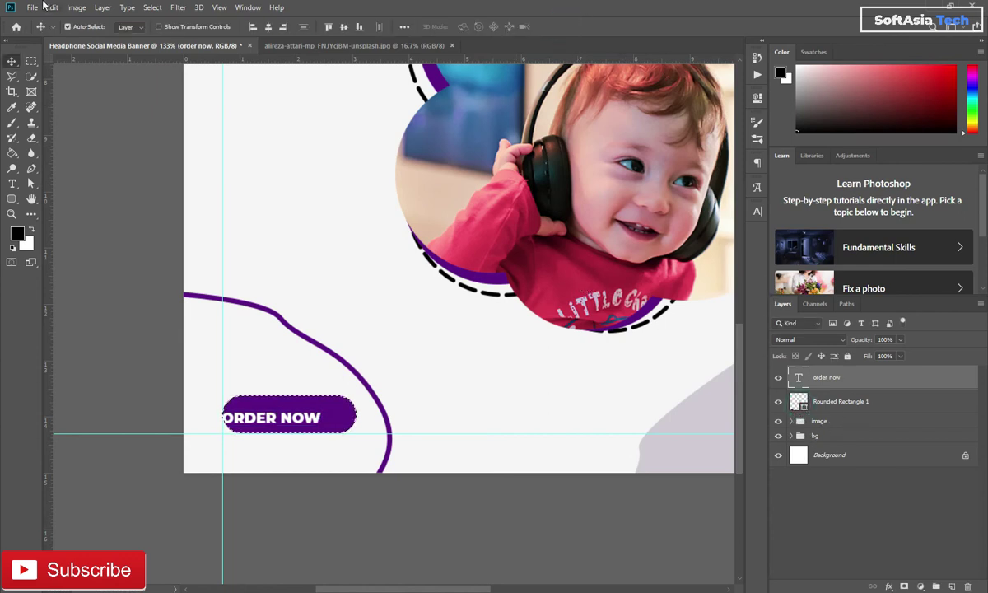
{"action": "left_click", "coordinate": [268, 26]}
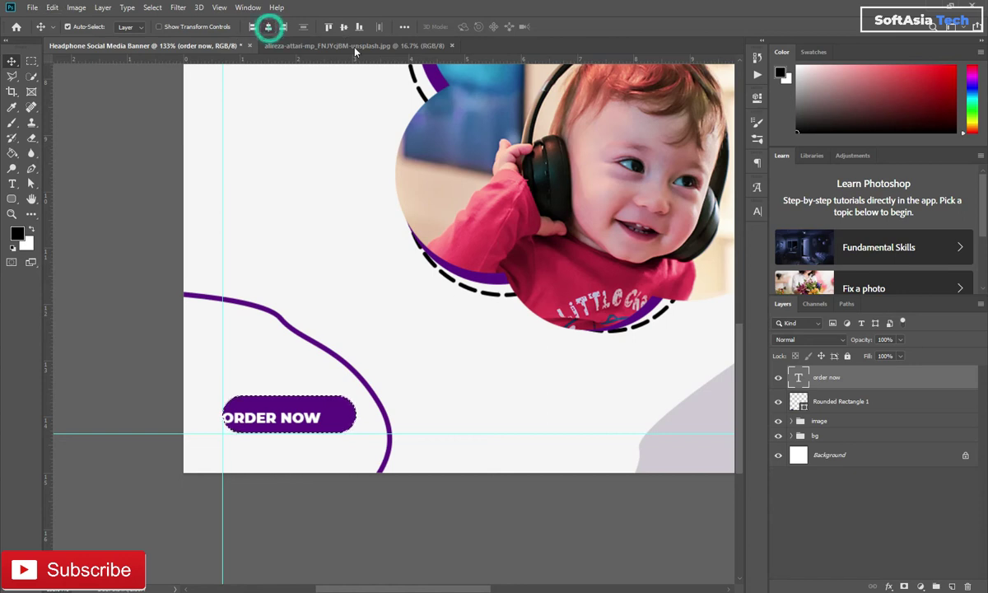
{"action": "left_click", "coordinate": [344, 27]}
{"action": "key", "text": "ctrl+d"}
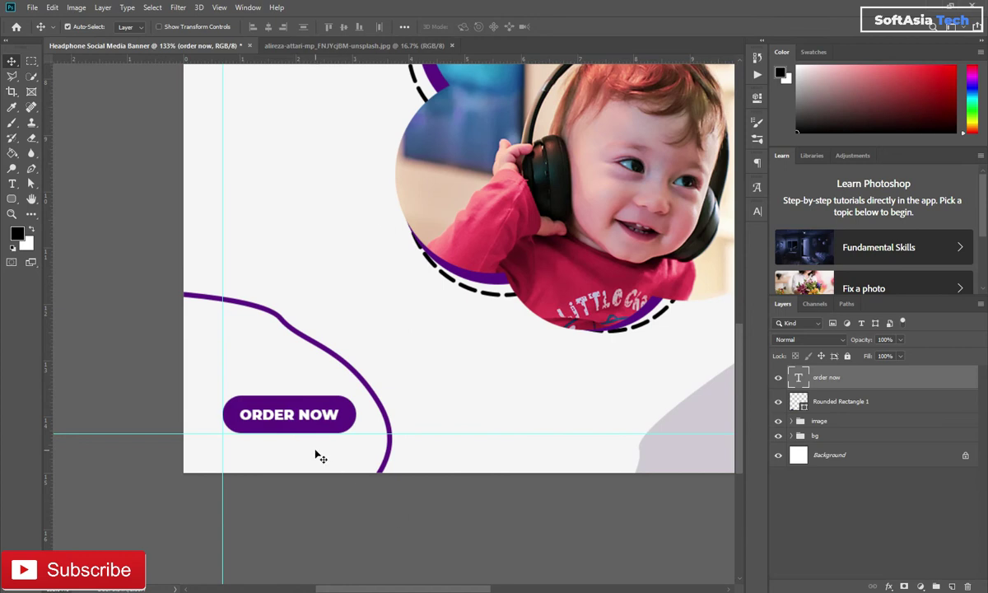
{"action": "scroll", "coordinate": [271, 431], "scroll_direction": "up", "scroll_amount": 3}
{"action": "scroll", "coordinate": [271, 431], "scroll_direction": "down", "scroll_amount": 1}
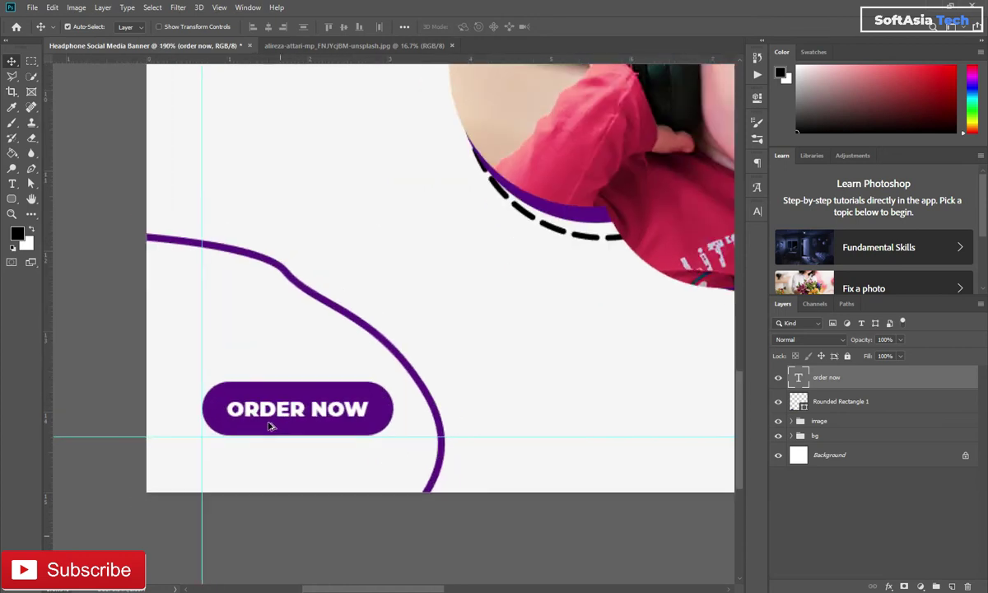
{"action": "scroll", "coordinate": [267, 424], "scroll_direction": "down", "scroll_amount": 2}
{"action": "scroll", "coordinate": [271, 425], "scroll_direction": "down", "scroll_amount": 1}
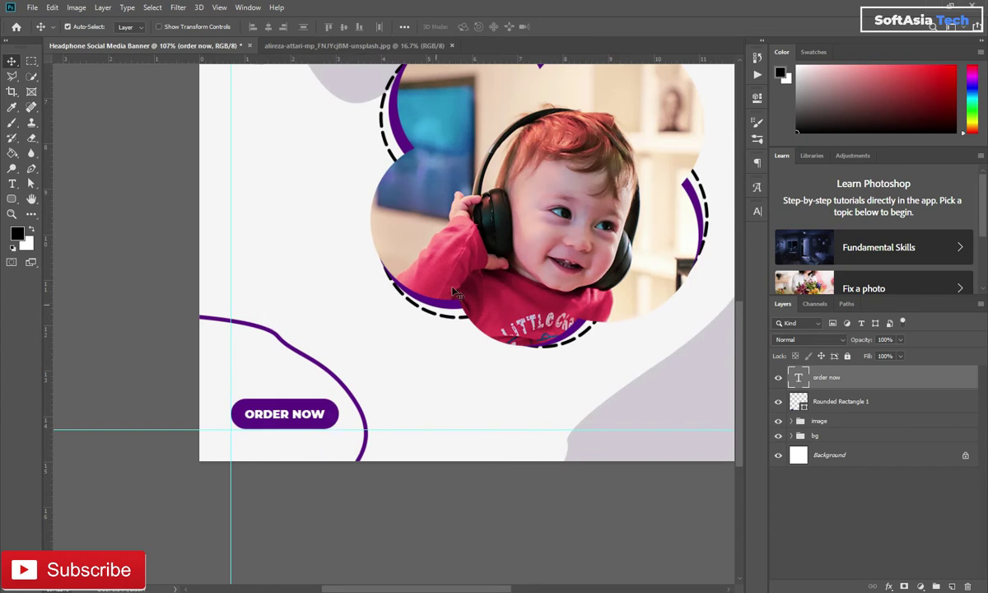
Group the ORDER NOW text and rounded rectangle as 'botton', then select Shape 5.
{"action": "left_click", "coordinate": [828, 403], "text": "shift"}
{"action": "key", "text": "ctrl+g"}
{"action": "double_click", "coordinate": [820, 373]}
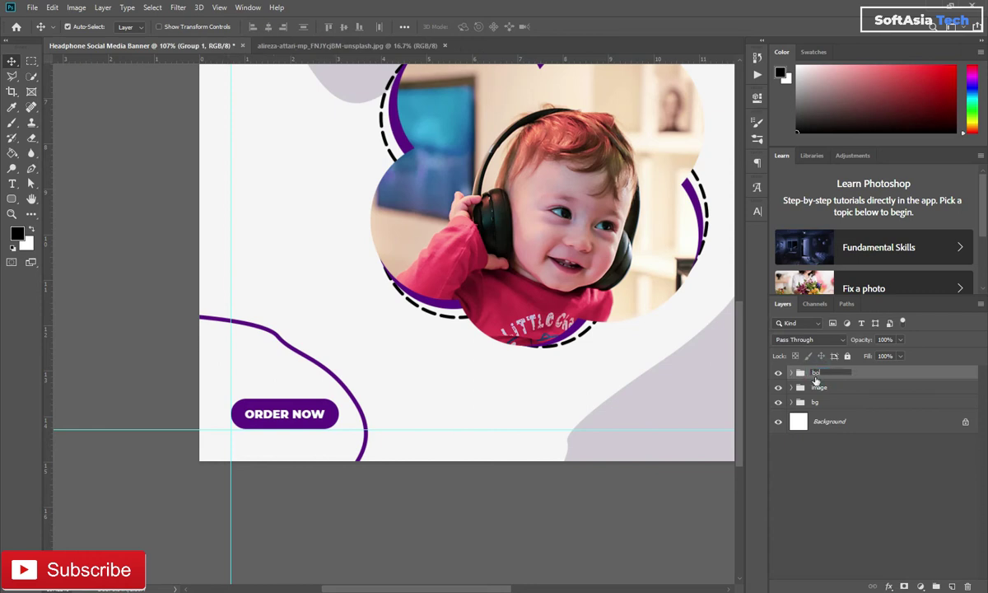
{"action": "left_click", "coordinate": [860, 386]}
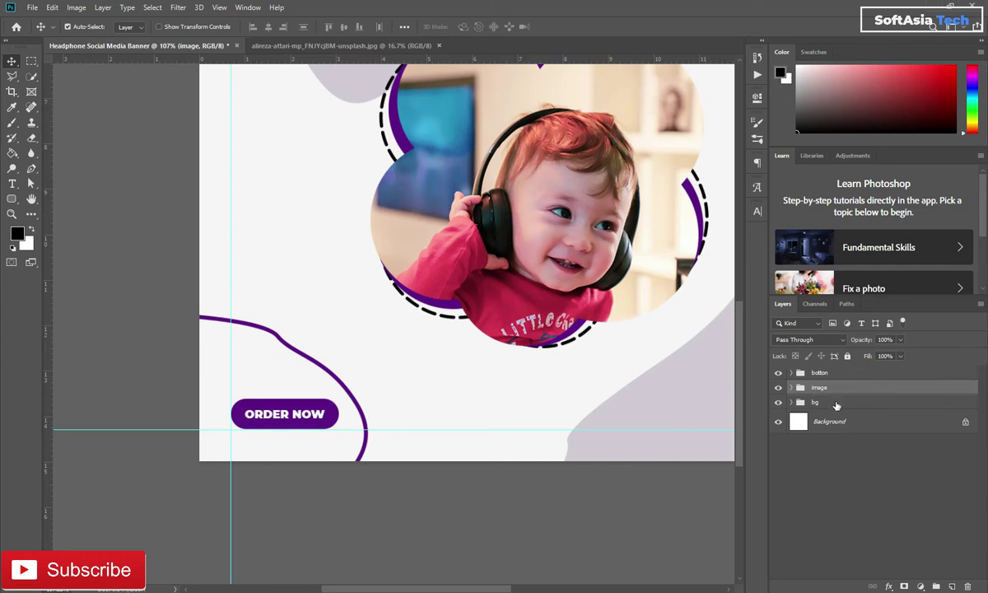
{"action": "left_click", "coordinate": [791, 387]}
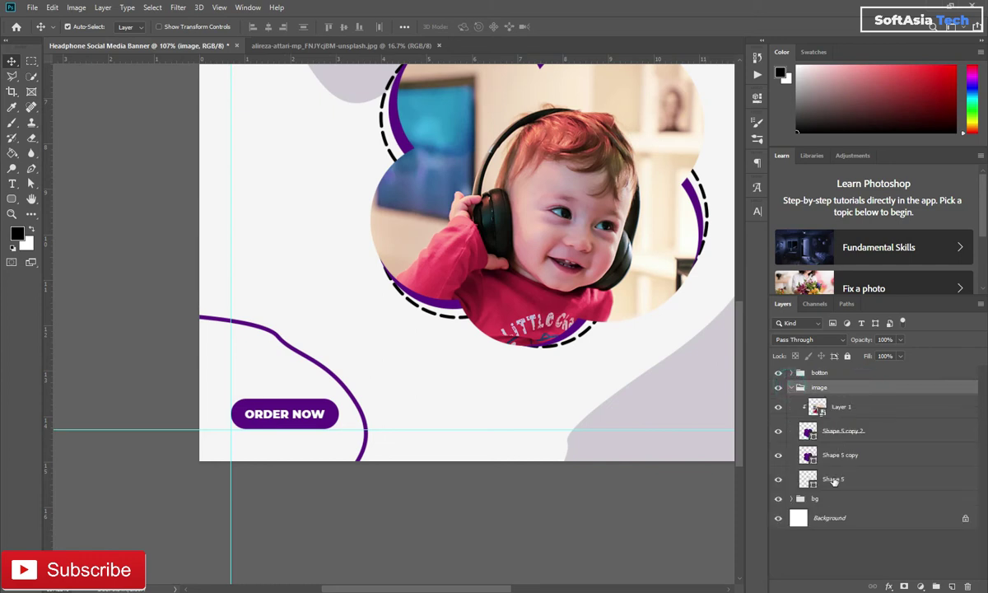
{"action": "left_click", "coordinate": [832, 478]}
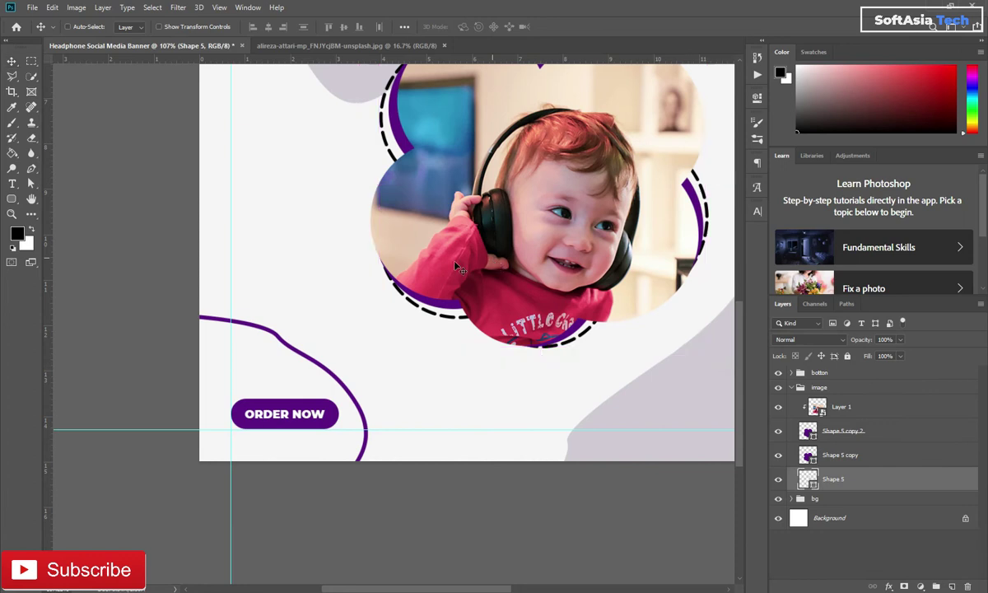
Rotate the Shape 5 frame about 18 degrees and fit the banner in the window.
{"action": "key", "text": "ctrl+t"}
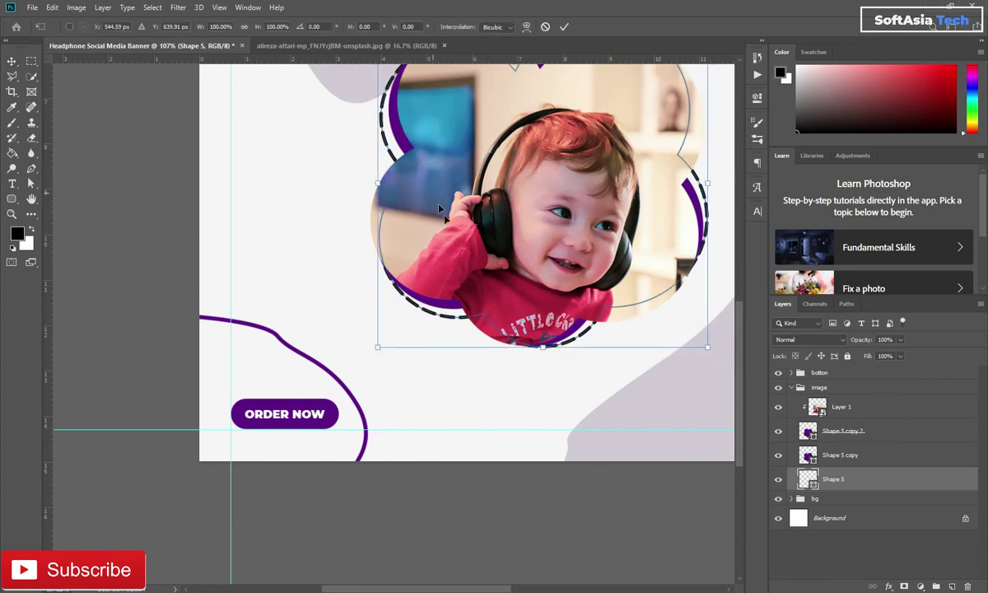
{"action": "left_click_drag", "start_coordinate": [457, 265], "coordinate": [465, 272]}
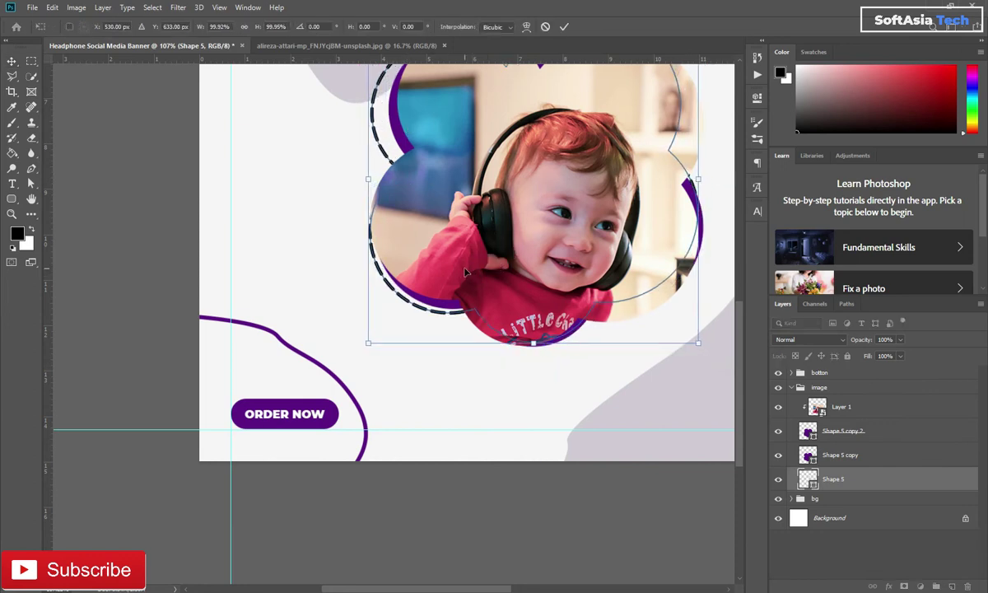
{"action": "key", "text": "ctrl+z"}
{"action": "left_click_drag", "start_coordinate": [714, 363], "coordinate": [627, 385]}
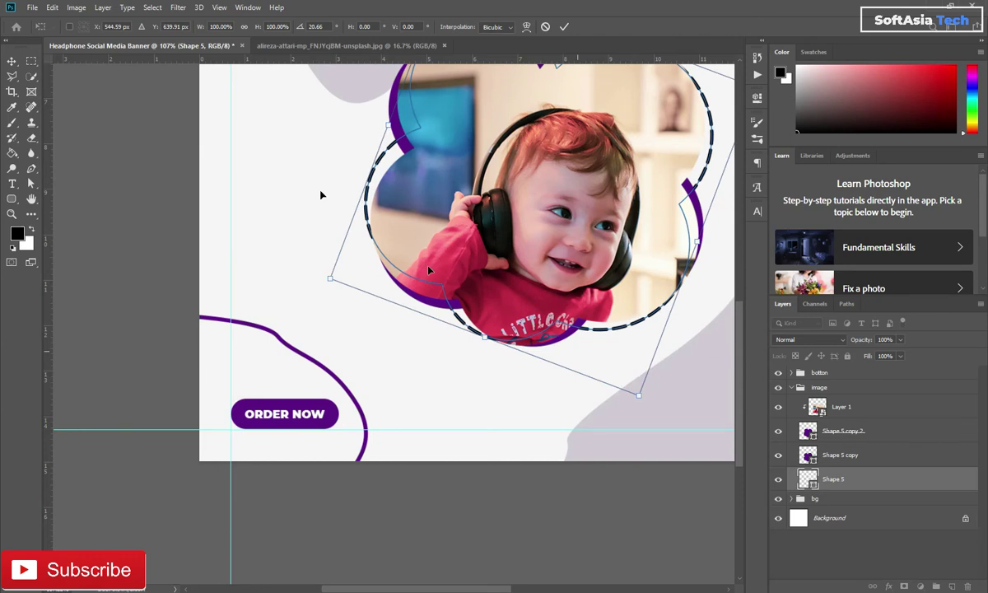
{"action": "left_click", "coordinate": [564, 26]}
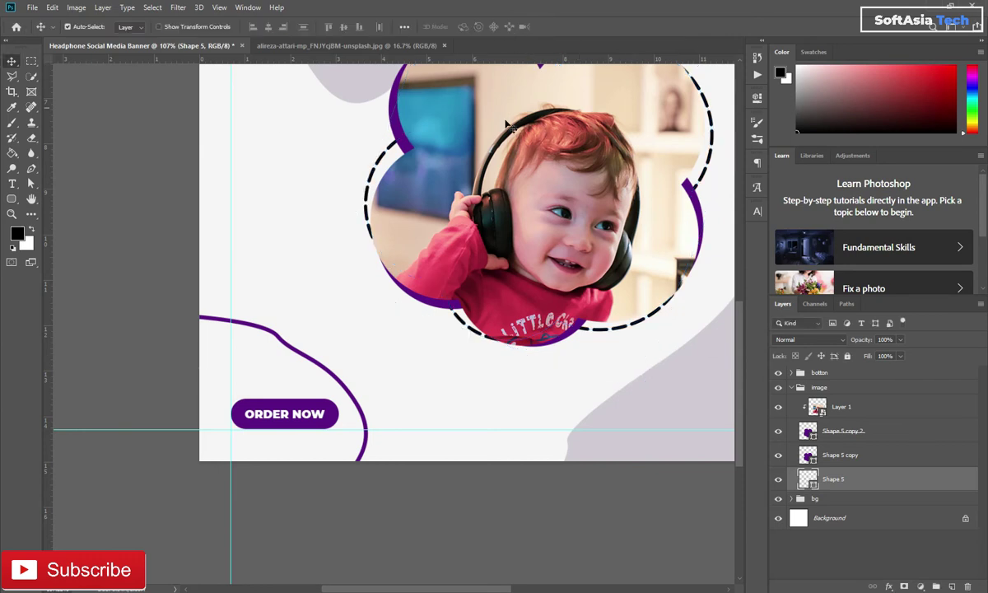
{"action": "key", "text": "ctrl+0"}
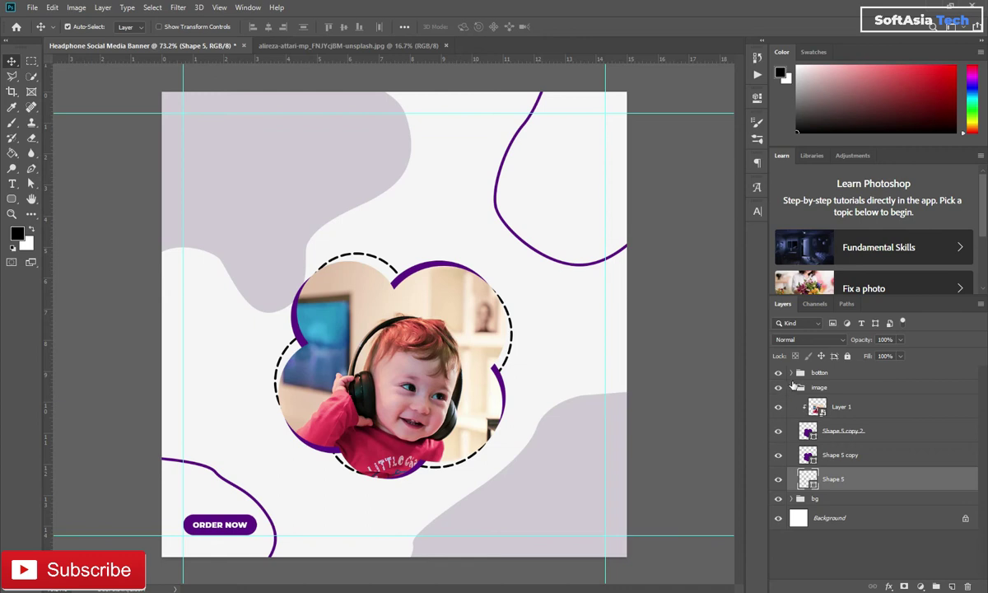
Collapse the image group and select the botton group.
{"action": "left_click", "coordinate": [792, 386]}
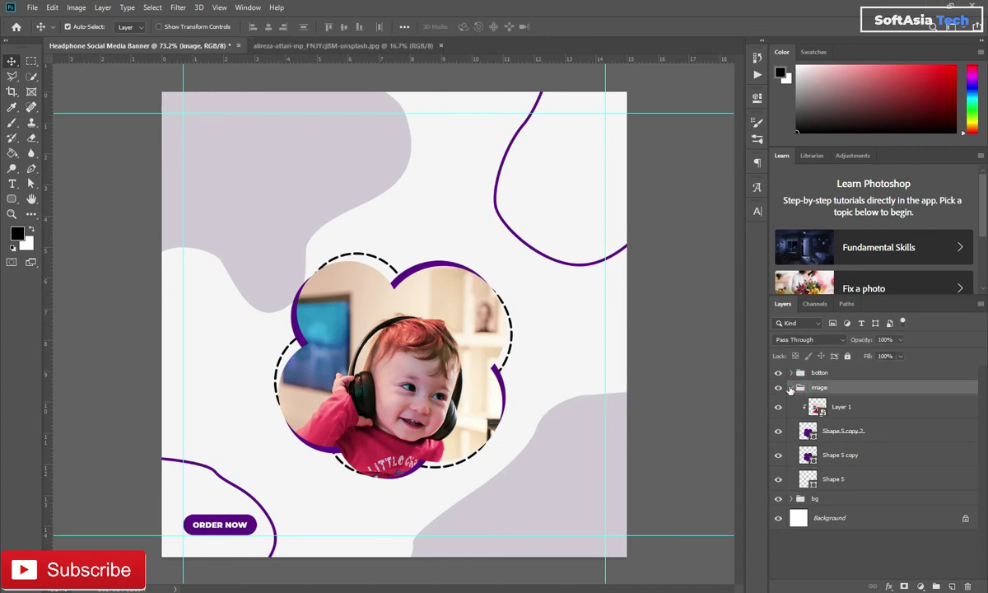
{"action": "left_click", "coordinate": [792, 387]}
{"action": "left_click", "coordinate": [815, 373]}
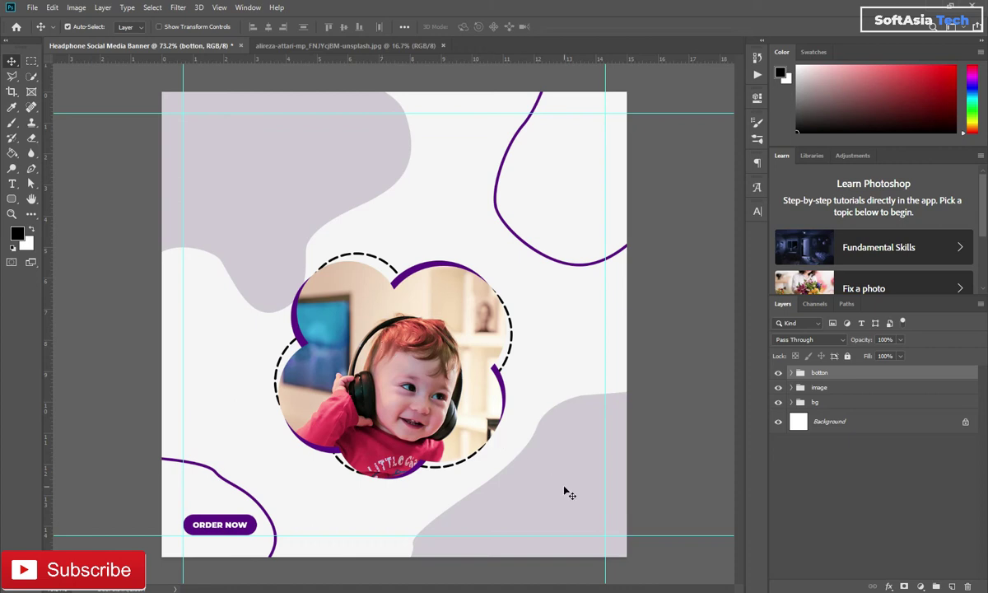
{"action": "key", "text": "t"}
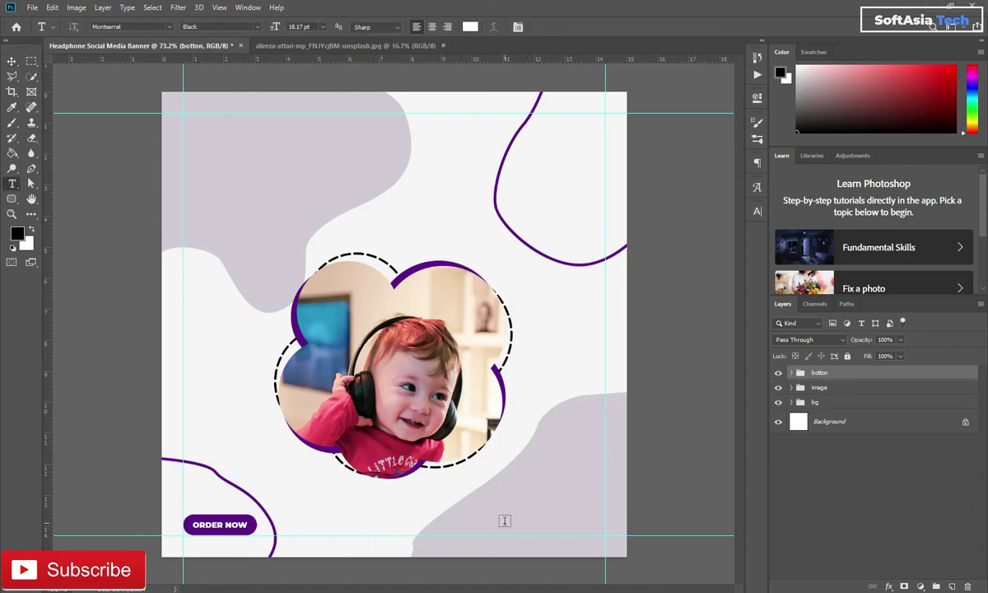
{"action": "left_click", "coordinate": [462, 525]}
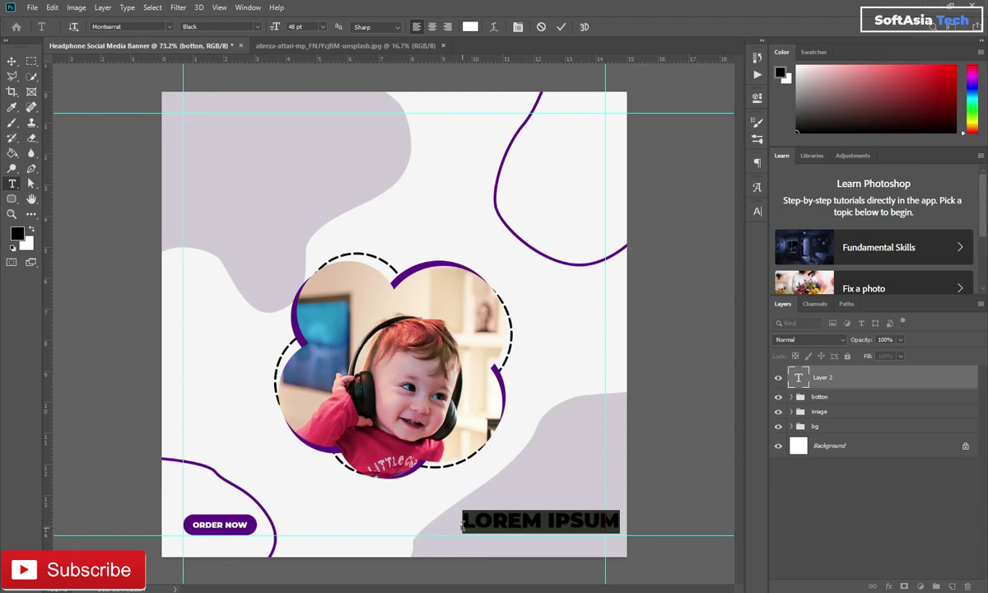
{"action": "key", "text": "BackSpace"}
{"action": "type", "text": "+321 456 8790"}
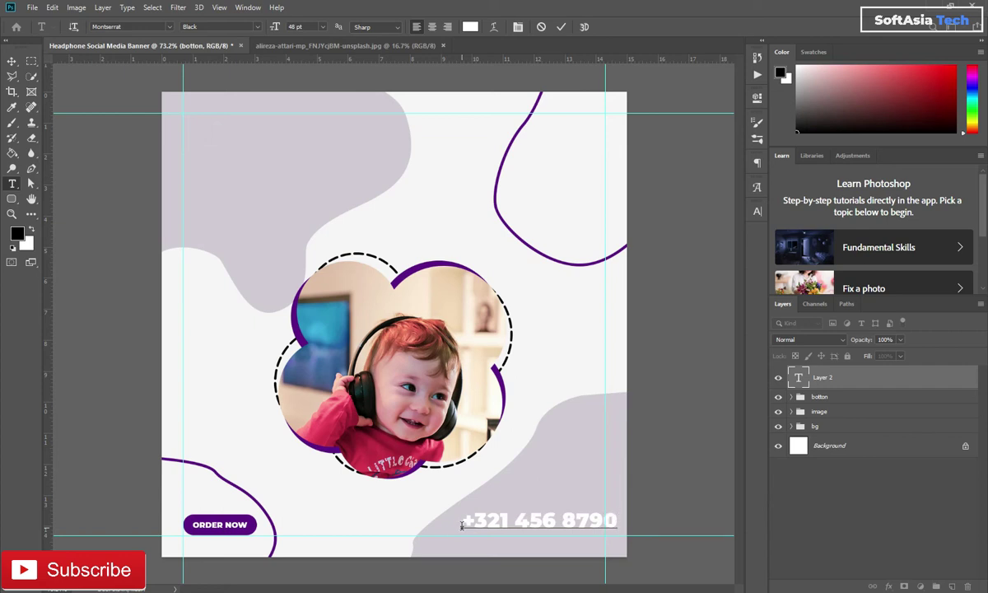
{"action": "left_click", "coordinate": [880, 381]}
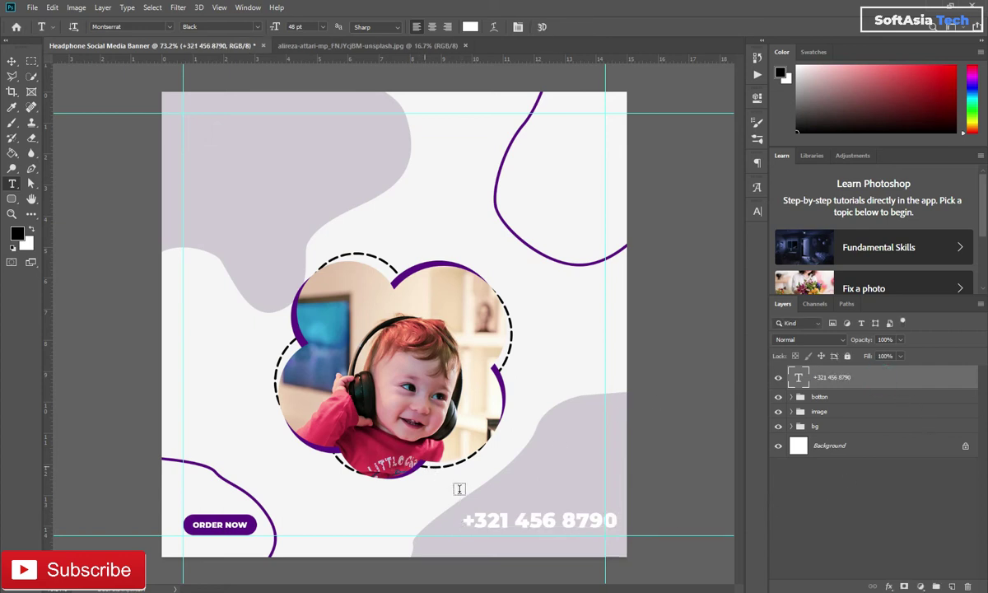
Scale the phone number down over the grey shape and nudge it up slightly.
{"action": "scroll", "coordinate": [459, 487], "scroll_direction": "up", "scroll_amount": 4}
{"action": "scroll", "coordinate": [498, 523], "scroll_direction": "up", "scroll_amount": 1}
{"action": "left_click_drag", "start_coordinate": [517, 520], "coordinate": [470, 371]}
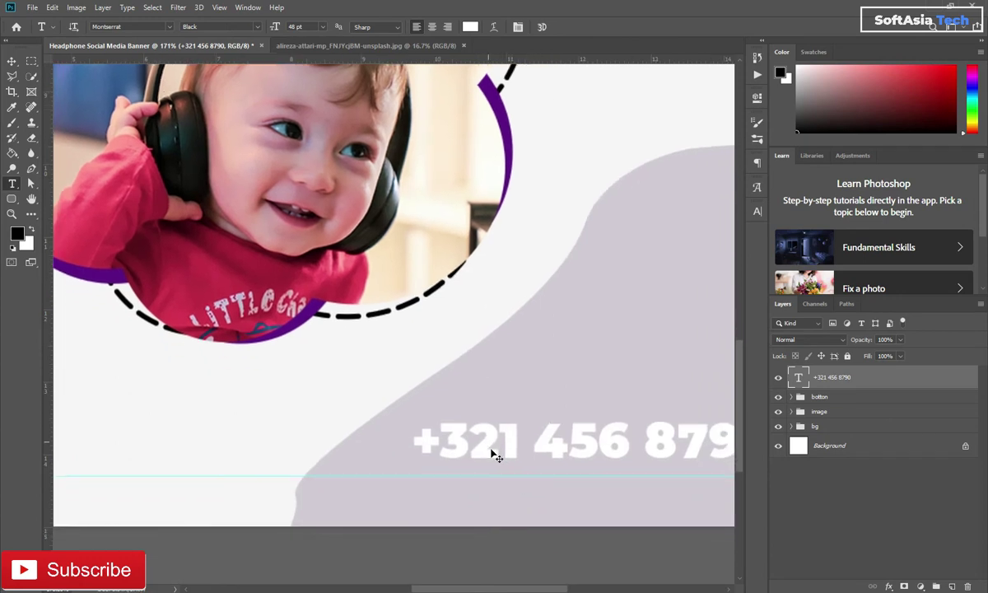
{"action": "key", "text": "ctrl+t"}
{"action": "scroll", "coordinate": [558, 444], "scroll_direction": "down", "scroll_amount": 2}
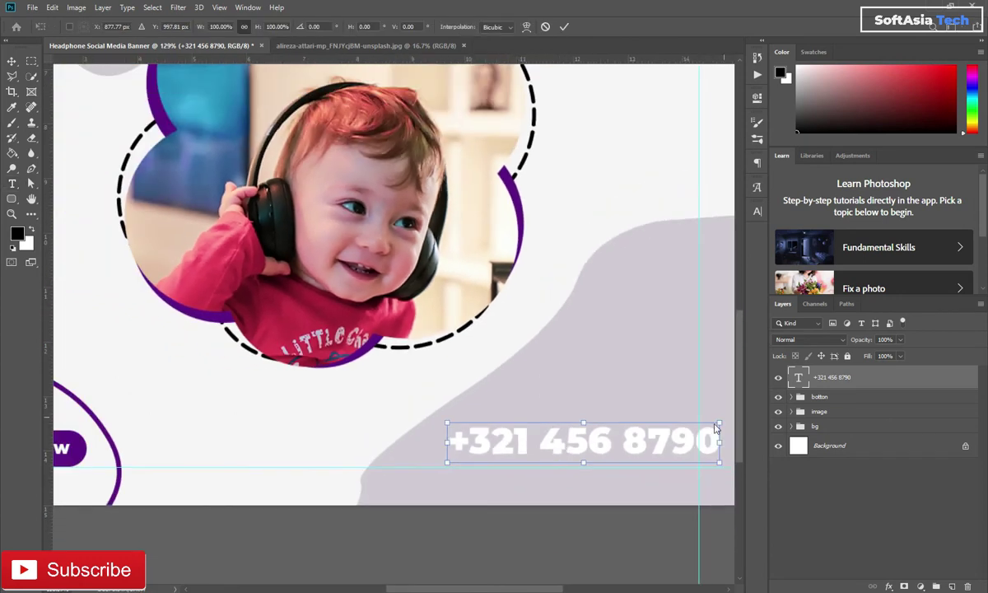
{"action": "mouse_move", "coordinate": [719, 423]}
{"action": "left_mouse_down"}
{"action": "mouse_move", "coordinate": [645, 433]}
{"action": "mouse_move", "coordinate": [652, 453]}
{"action": "left_mouse_up"}
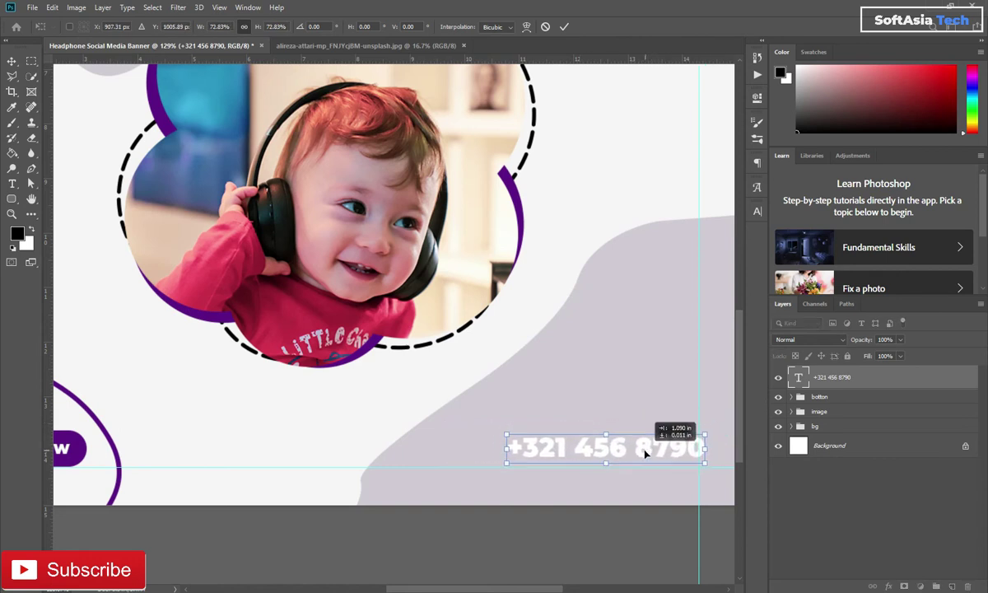
{"action": "left_click_drag", "start_coordinate": [704, 434], "coordinate": [658, 445]}
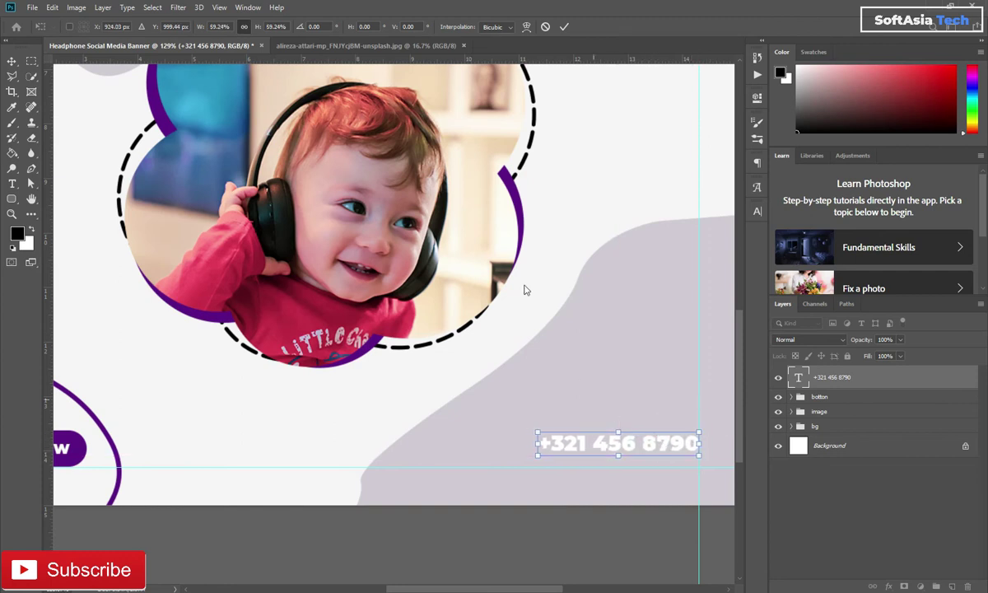
{"action": "left_click", "coordinate": [564, 26]}
{"action": "key", "text": "t"}
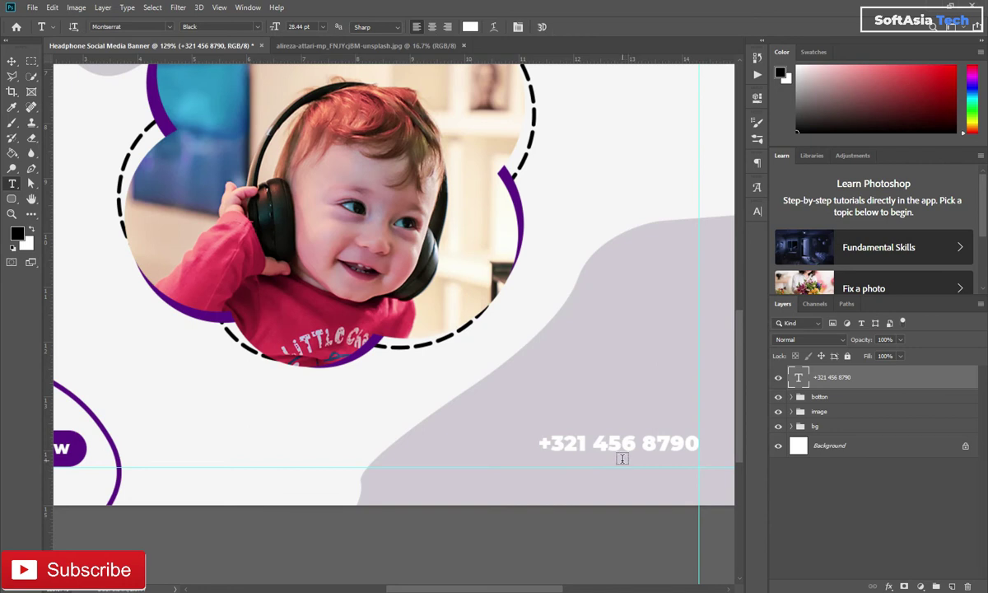
{"action": "key", "text": "v"}
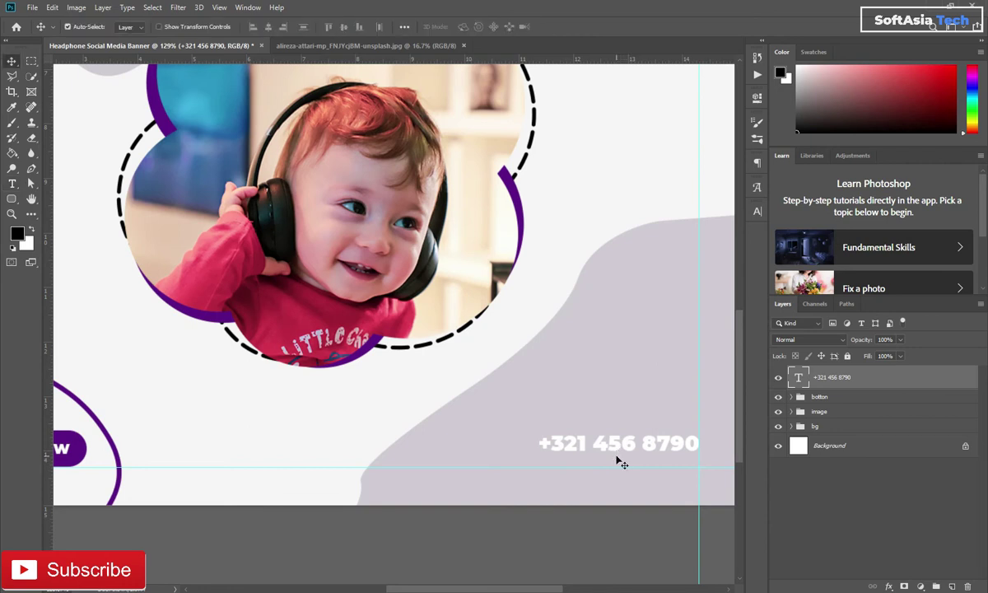
{"action": "key", "text": "Up"}
{"action": "key", "text": "Up"}
{"action": "key", "text": "Up"}
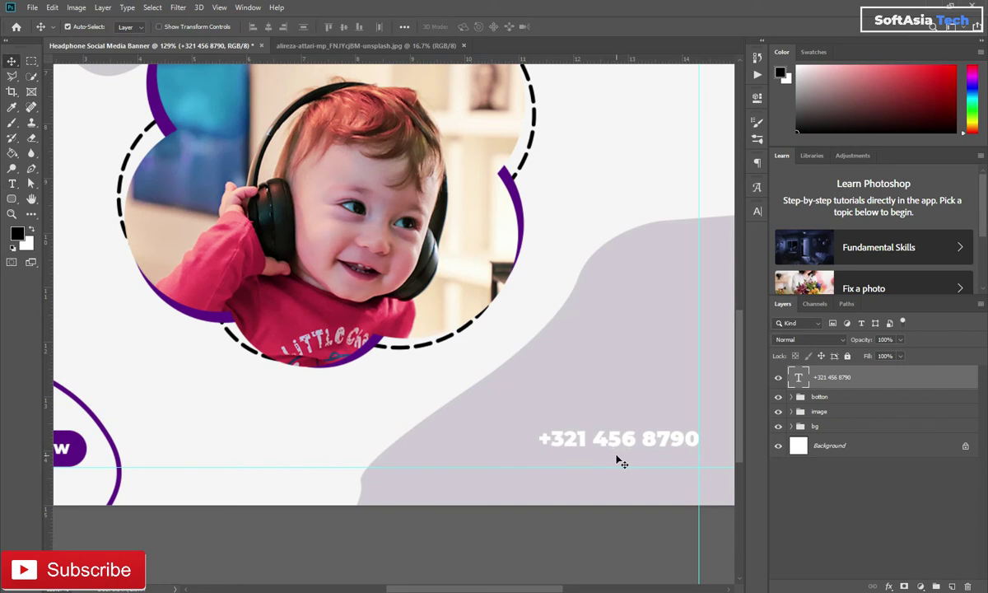
{"action": "key", "text": "t"}
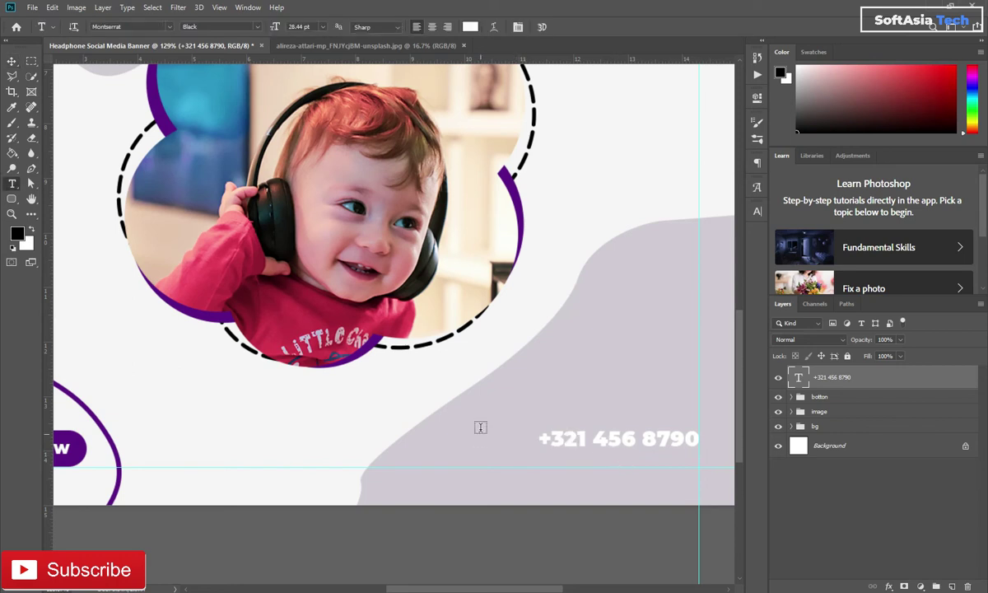
{"action": "left_click", "coordinate": [480, 414]}
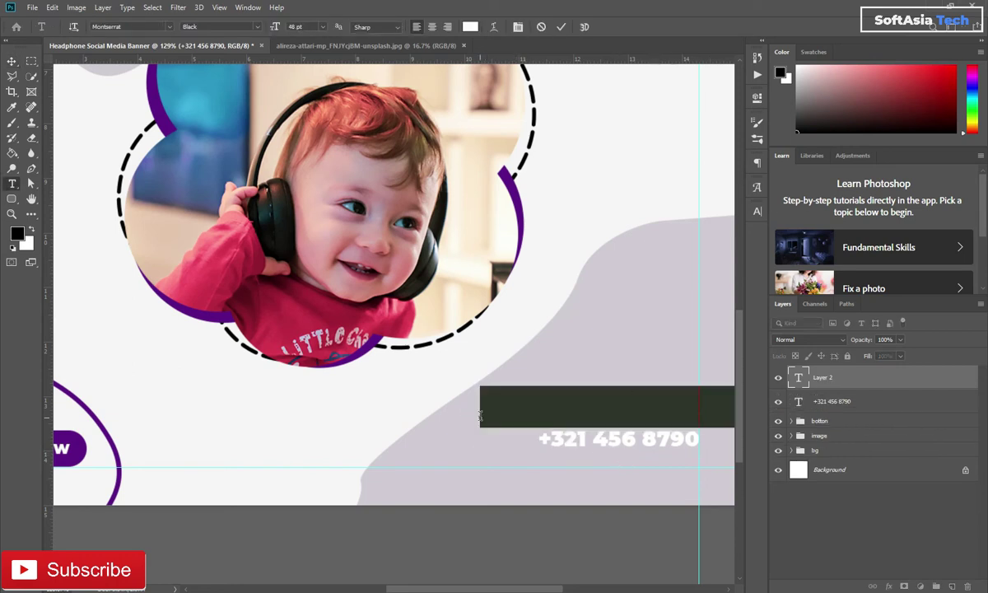
{"action": "key", "text": "BackSpace"}
{"action": "type", "text": "ww"}
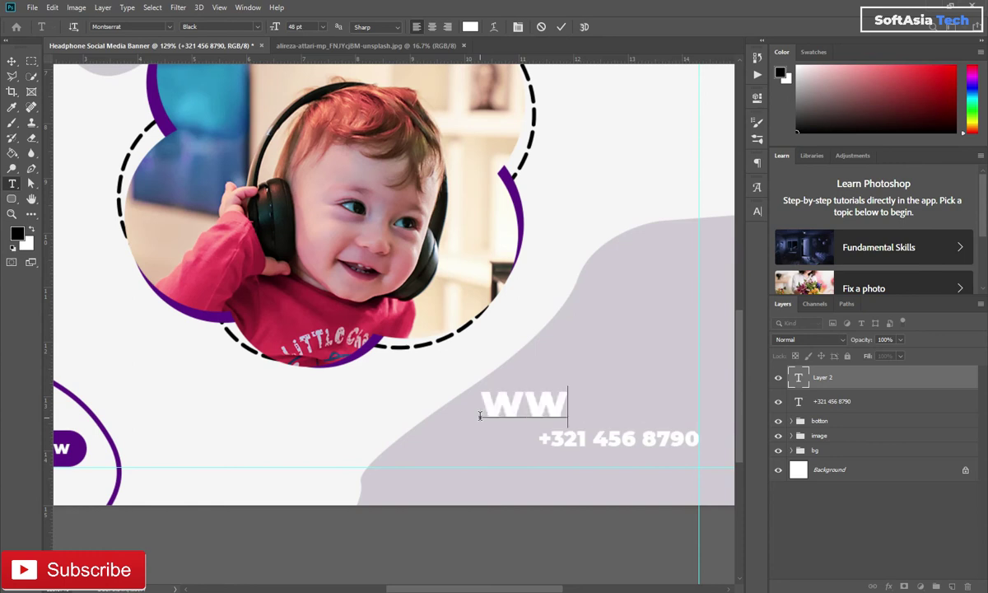
{"action": "type", "text": "w"}
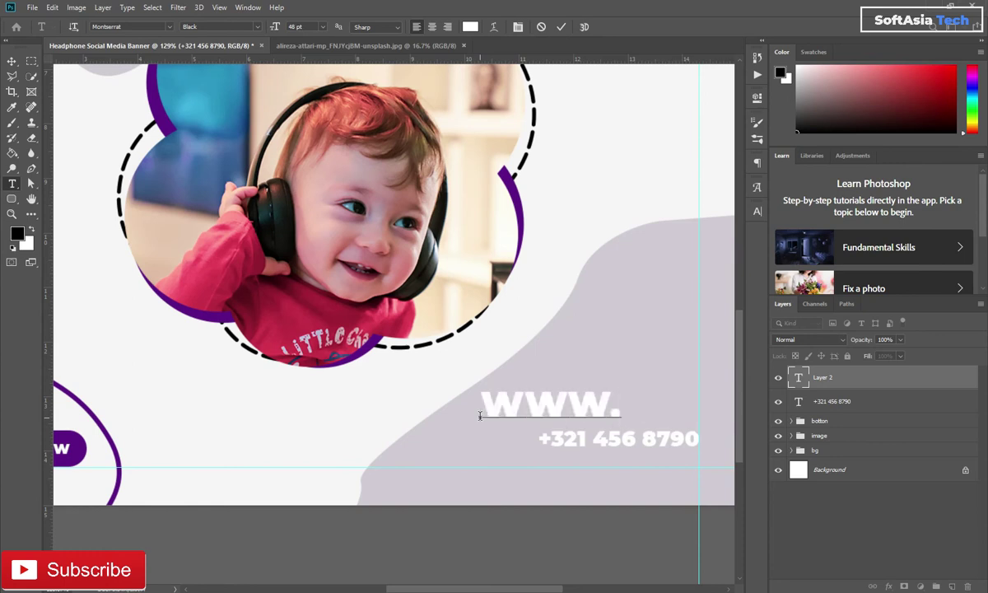
{"action": "type", "text": "softa"}
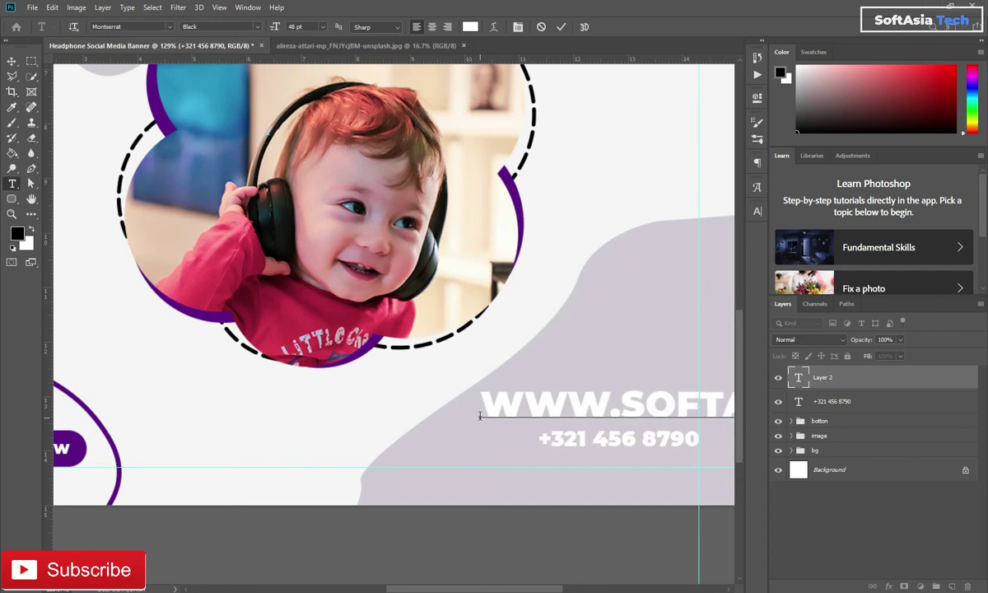
{"action": "left_click", "coordinate": [923, 380]}
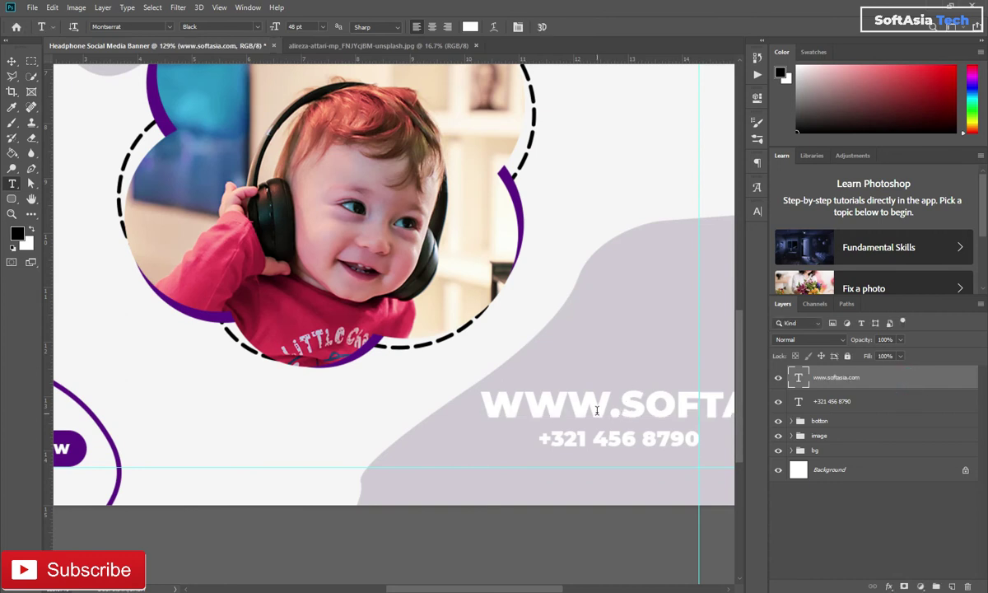
{"action": "key", "text": "v"}
{"action": "mouse_move", "coordinate": [601, 410]}
{"action": "left_mouse_down"}
{"action": "mouse_move", "coordinate": [578, 431]}
{"action": "mouse_move", "coordinate": [479, 474]}
{"action": "left_mouse_up"}
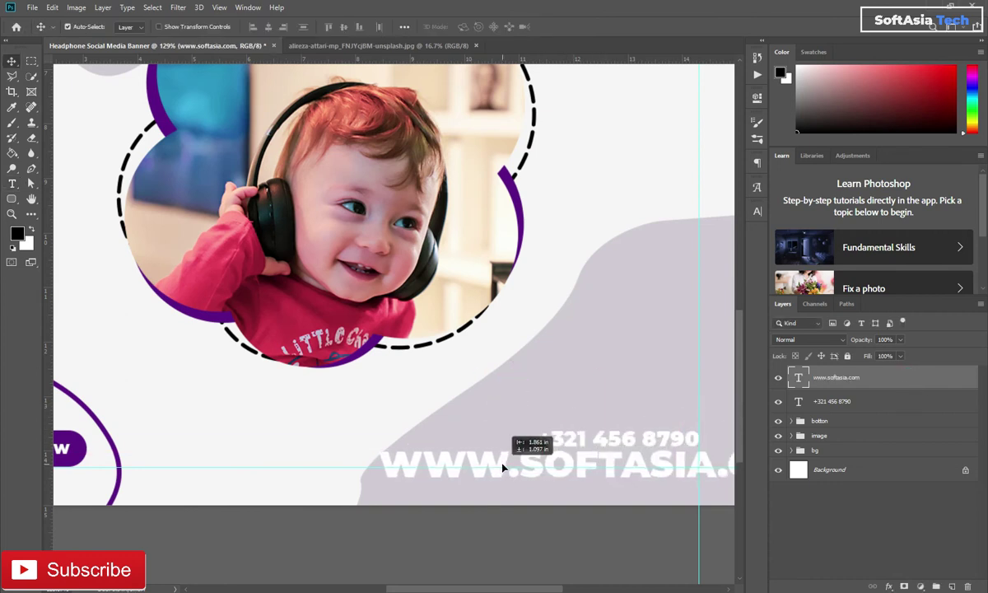
Make the website text near-black #090909, SemiBold weight, with tracking 200.
{"action": "left_click", "coordinate": [756, 212]}
{"action": "left_click", "coordinate": [718, 278]}
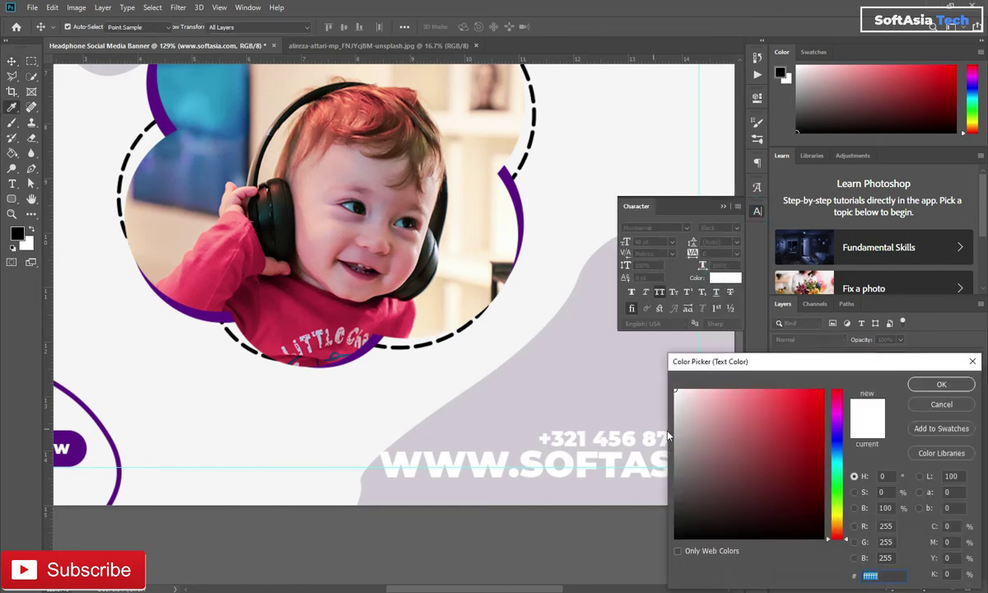
{"action": "left_click", "coordinate": [677, 521]}
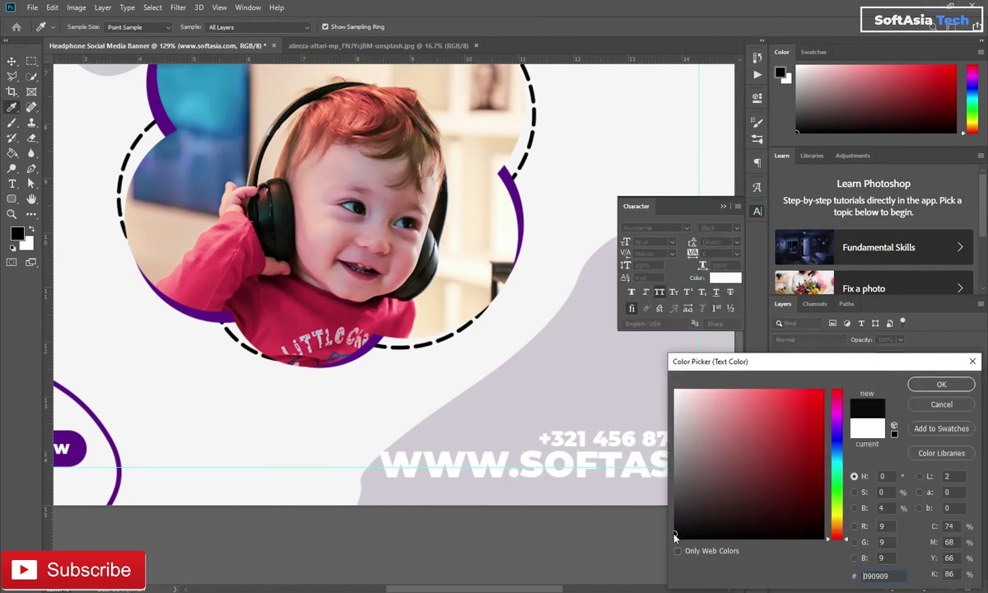
{"action": "left_click", "coordinate": [941, 385]}
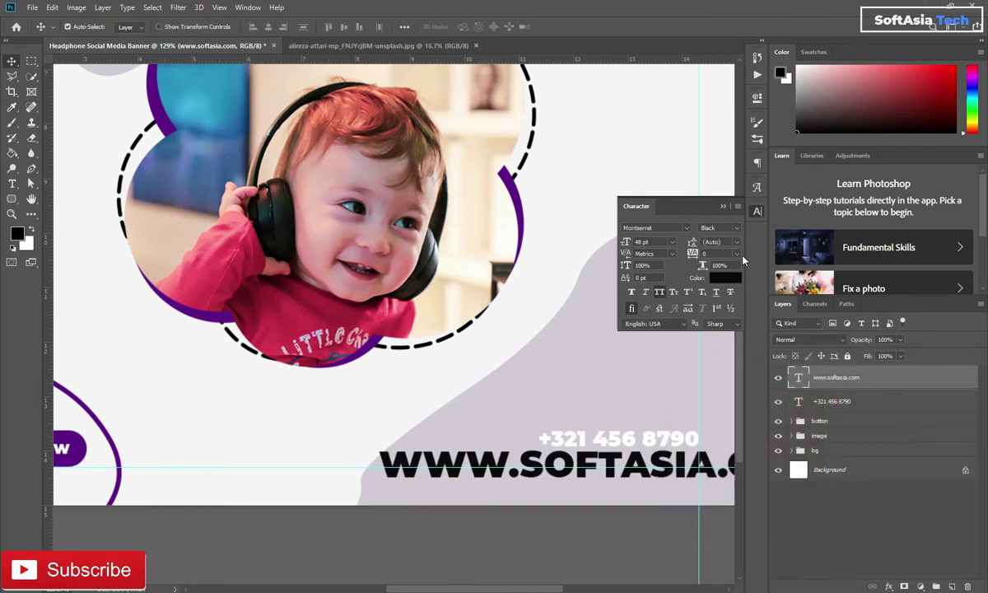
{"action": "left_click", "coordinate": [738, 228]}
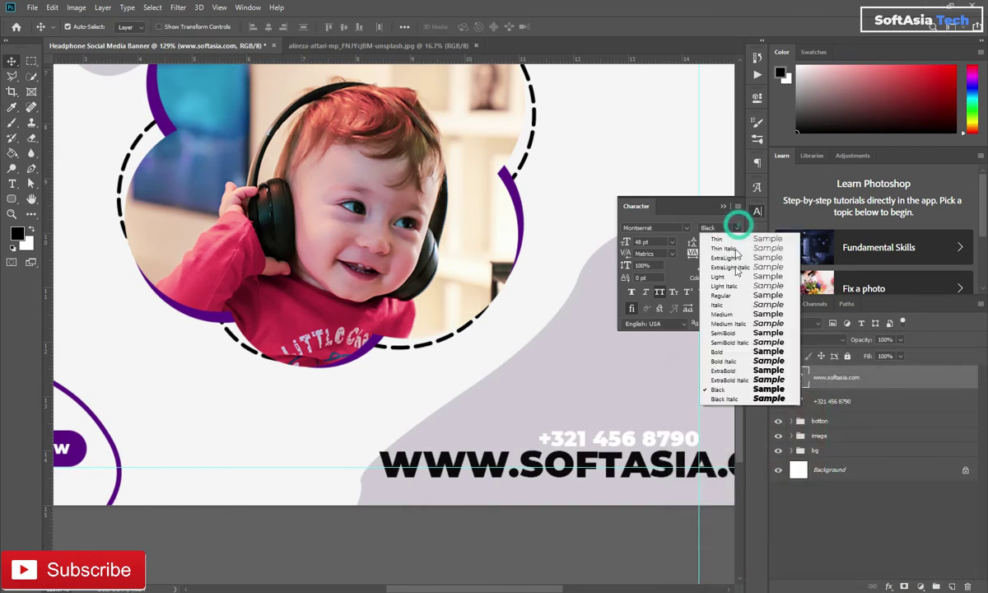
{"action": "left_click", "coordinate": [752, 332]}
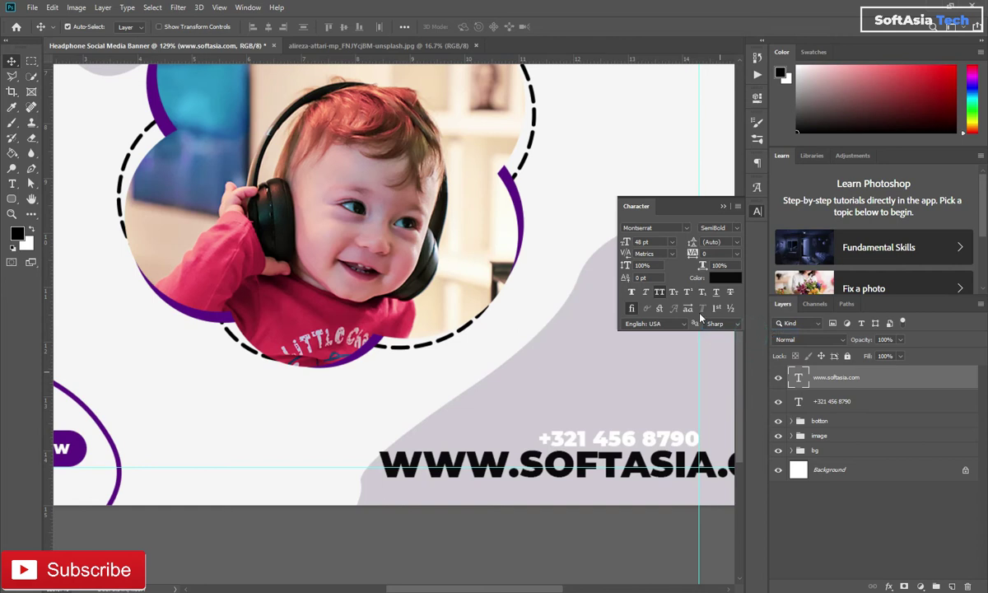
{"action": "left_click", "coordinate": [737, 254]}
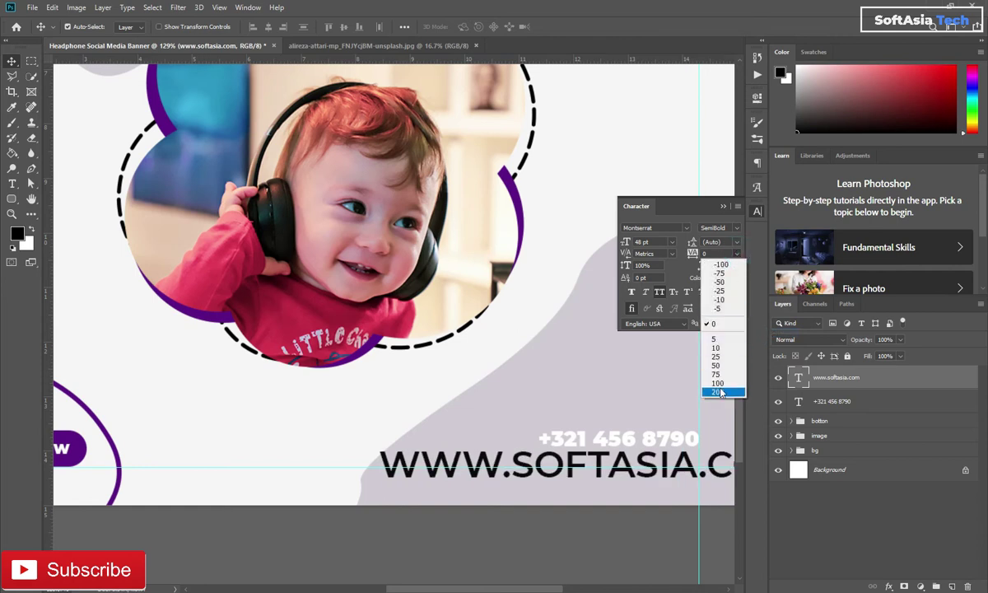
{"action": "left_click", "coordinate": [717, 388]}
{"action": "left_click", "coordinate": [723, 207]}
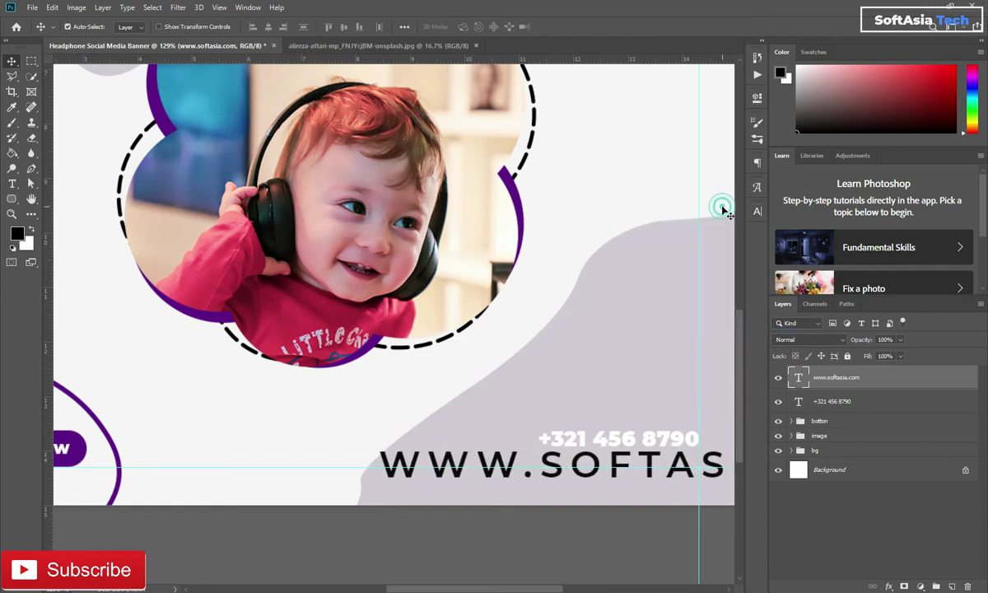
{"action": "key", "text": "ctrl+t"}
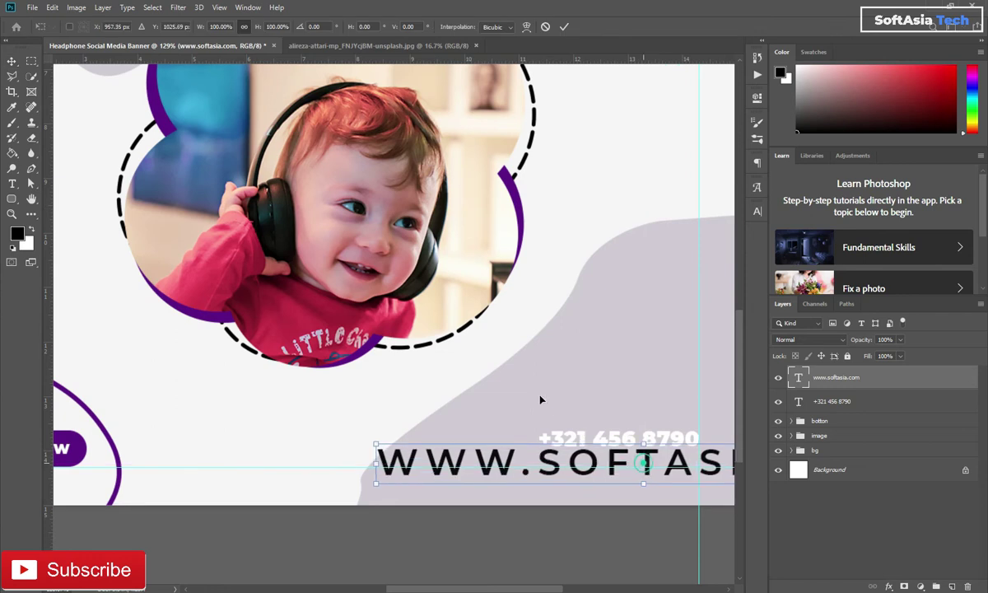
Shrink the website text to about 13.57 pt, matching the phone number's width beneath it.
{"action": "left_click_drag", "start_coordinate": [647, 456], "coordinate": [519, 323]}
{"action": "left_click_drag", "start_coordinate": [255, 314], "coordinate": [560, 334]}
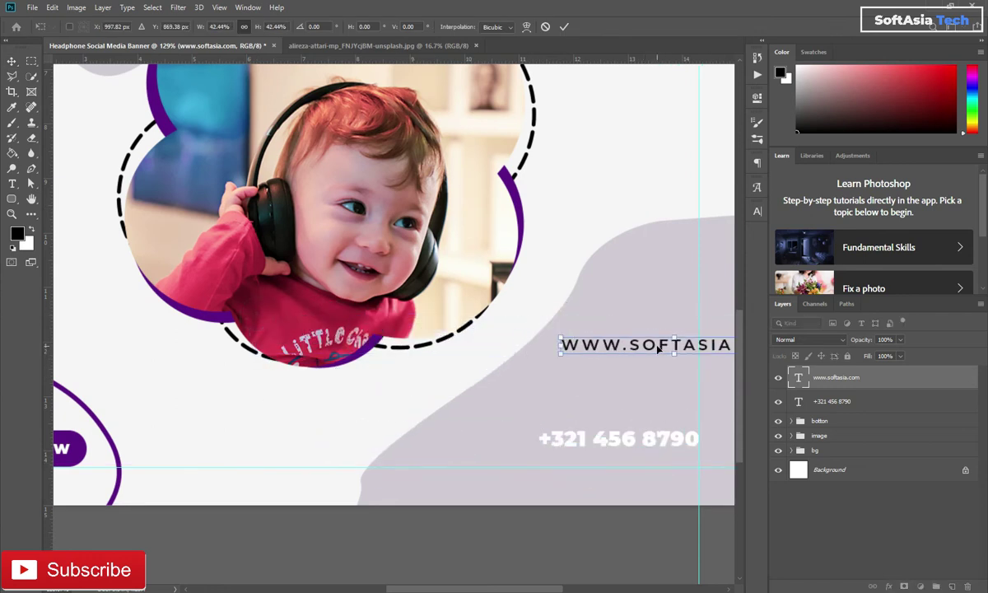
{"action": "left_click_drag", "start_coordinate": [657, 349], "coordinate": [531, 459]}
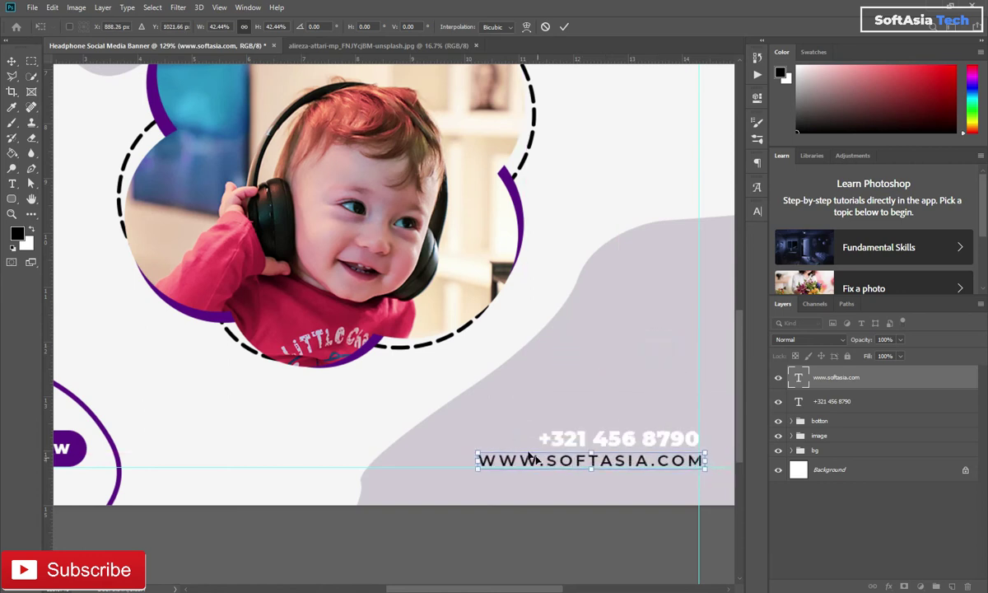
{"action": "left_click_drag", "start_coordinate": [476, 451], "coordinate": [561, 459]}
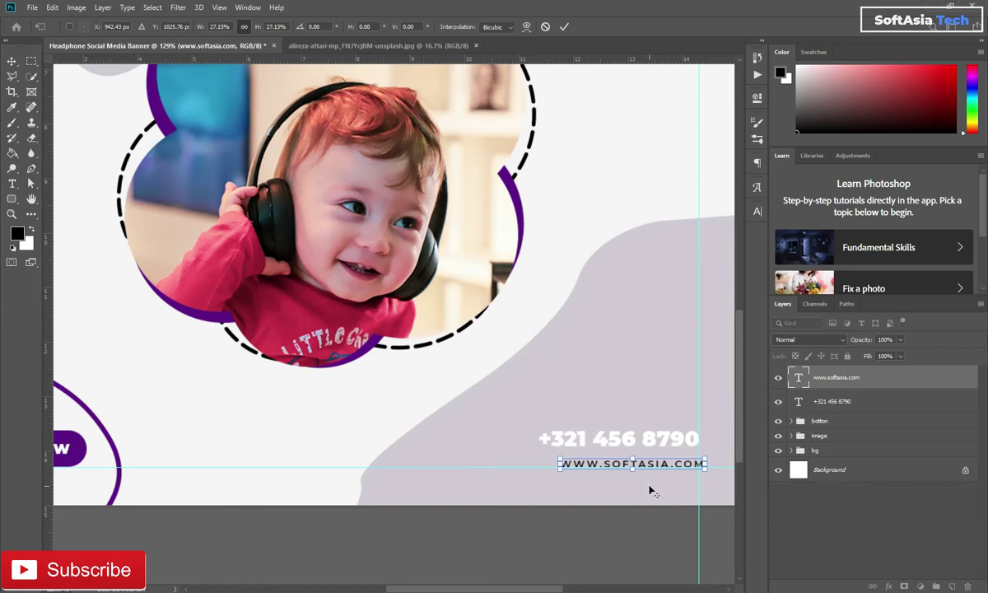
{"action": "scroll", "coordinate": [650, 492], "scroll_direction": "up", "scroll_amount": 5}
{"action": "scroll", "coordinate": [640, 471], "scroll_direction": "up", "scroll_amount": 3}
{"action": "left_click_drag", "start_coordinate": [497, 497], "coordinate": [359, 457]}
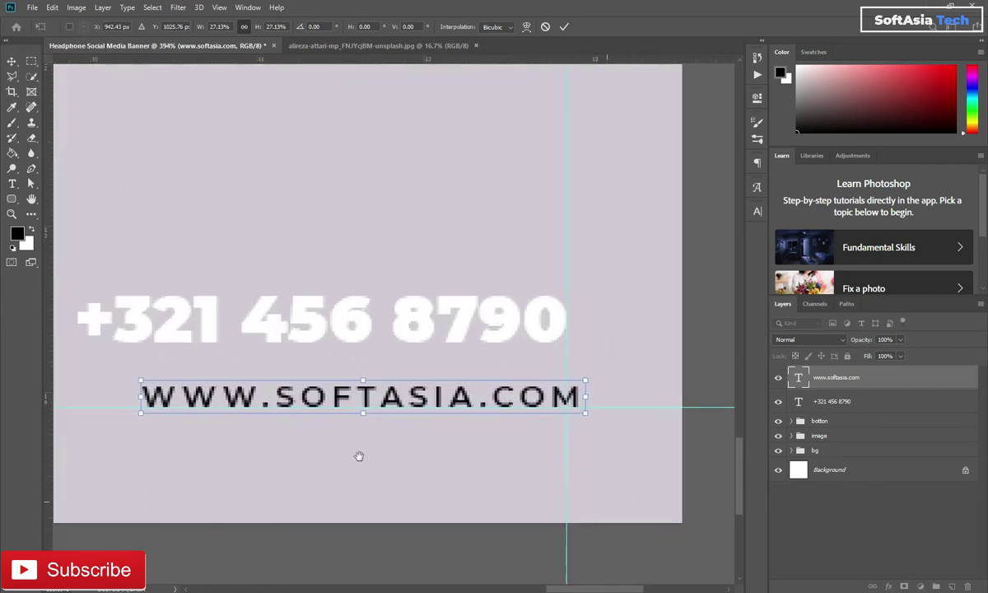
{"action": "left_click_drag", "start_coordinate": [384, 388], "coordinate": [377, 390]}
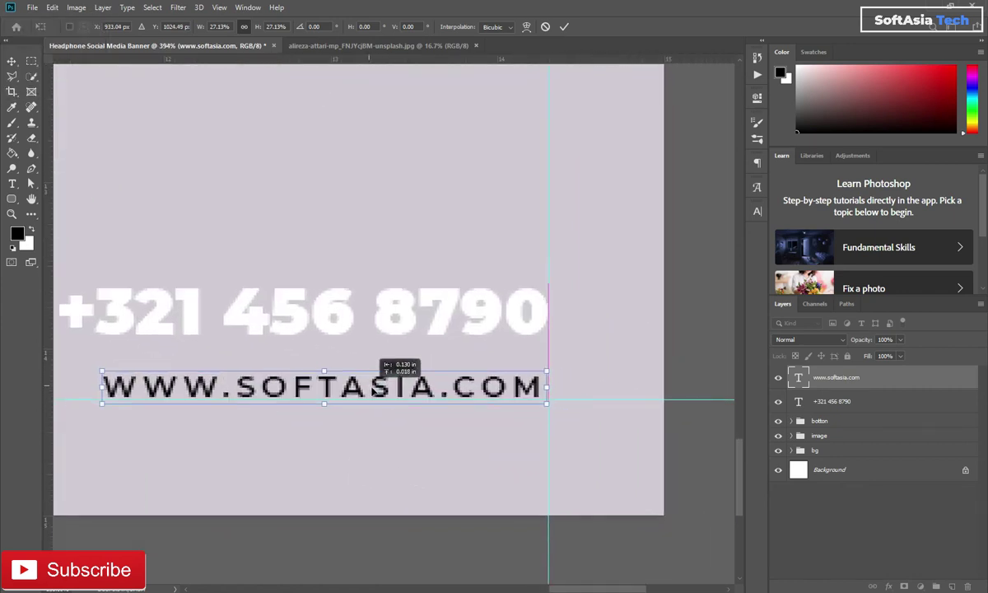
{"action": "left_click_drag", "start_coordinate": [378, 390], "coordinate": [380, 392]}
{"action": "left_click_drag", "start_coordinate": [109, 372], "coordinate": [91, 373]}
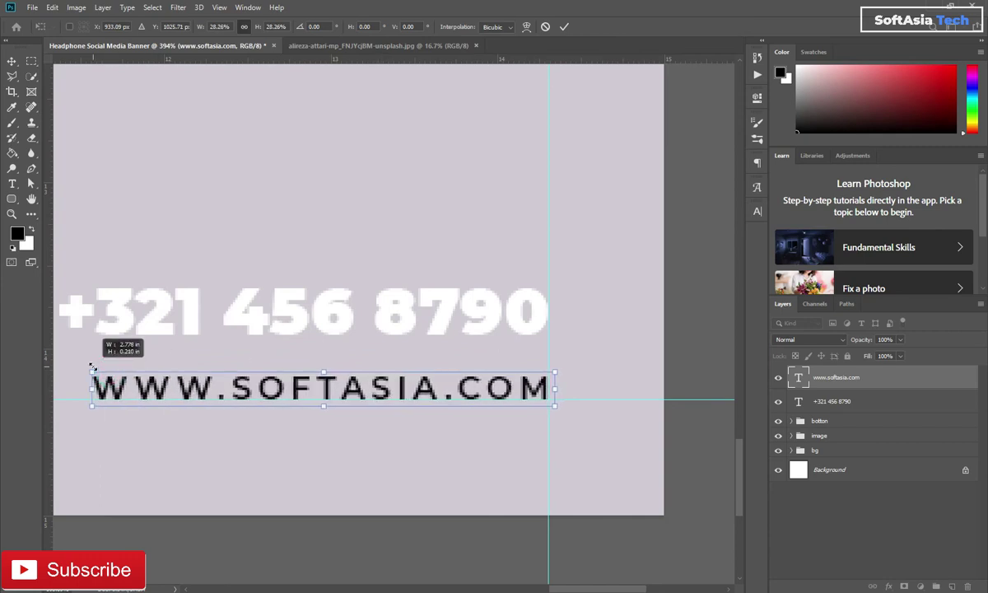
{"action": "left_click", "coordinate": [563, 25]}
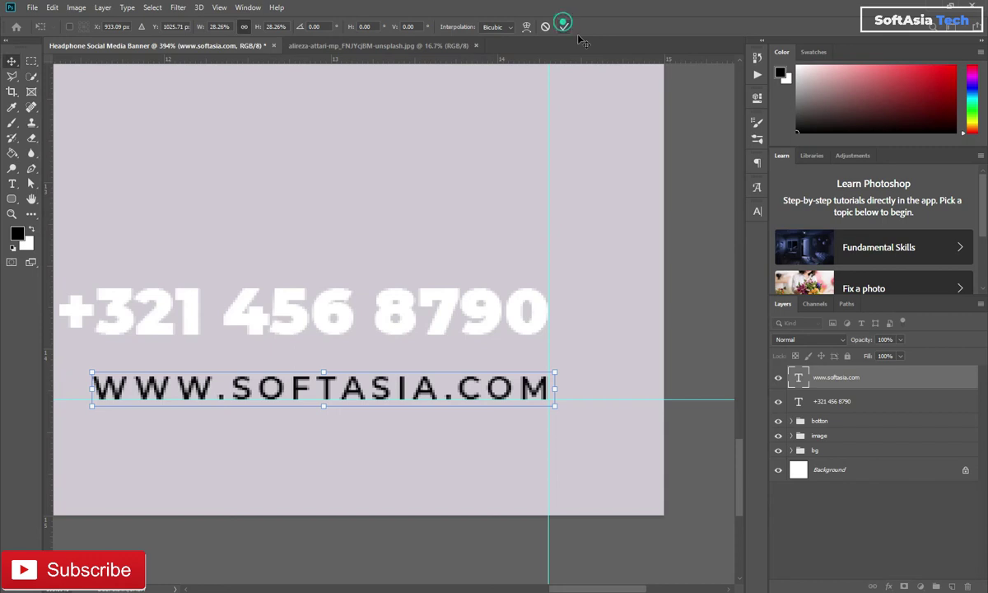
Open the Character panel and select the phone number text layer.
{"action": "left_click", "coordinate": [758, 212]}
{"action": "left_click", "coordinate": [737, 228]}
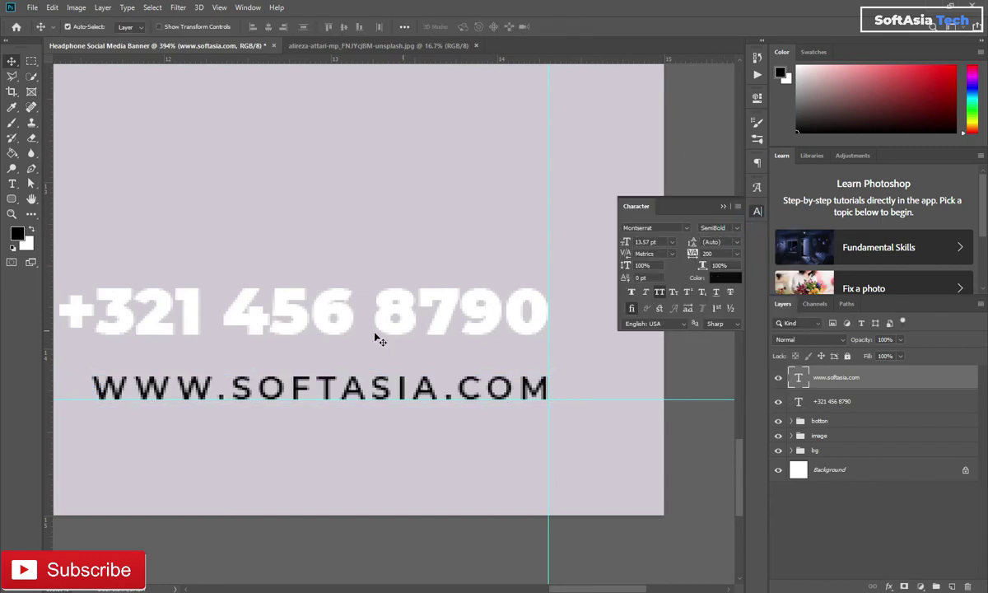
{"action": "scroll", "coordinate": [375, 338], "scroll_direction": "down", "scroll_amount": 3}
{"action": "scroll", "coordinate": [346, 329], "scroll_direction": "down", "scroll_amount": 1}
{"action": "scroll", "coordinate": [350, 340], "scroll_direction": "down", "scroll_amount": 2}
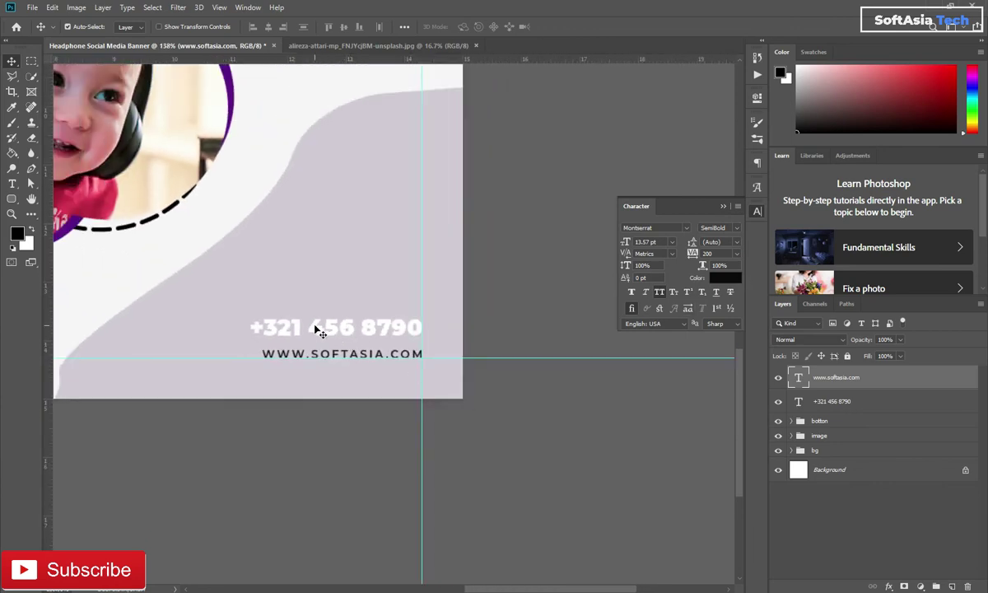
{"action": "left_click", "coordinate": [315, 329]}
Colour the phone number with the frame ring's deep purple and move it closer to the website line.
{"action": "left_click", "coordinate": [725, 278]}
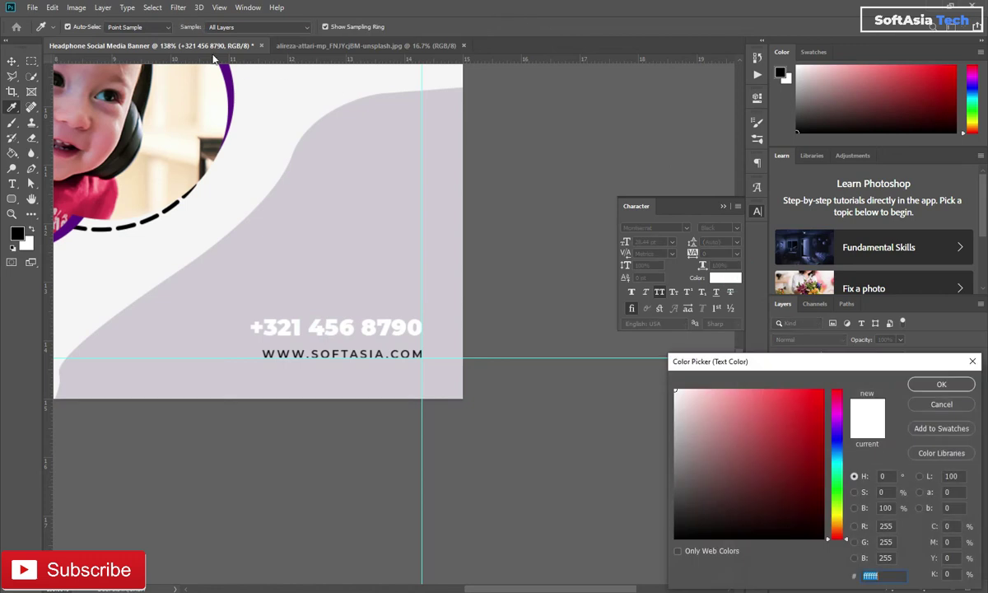
{"action": "left_click", "coordinate": [220, 71]}
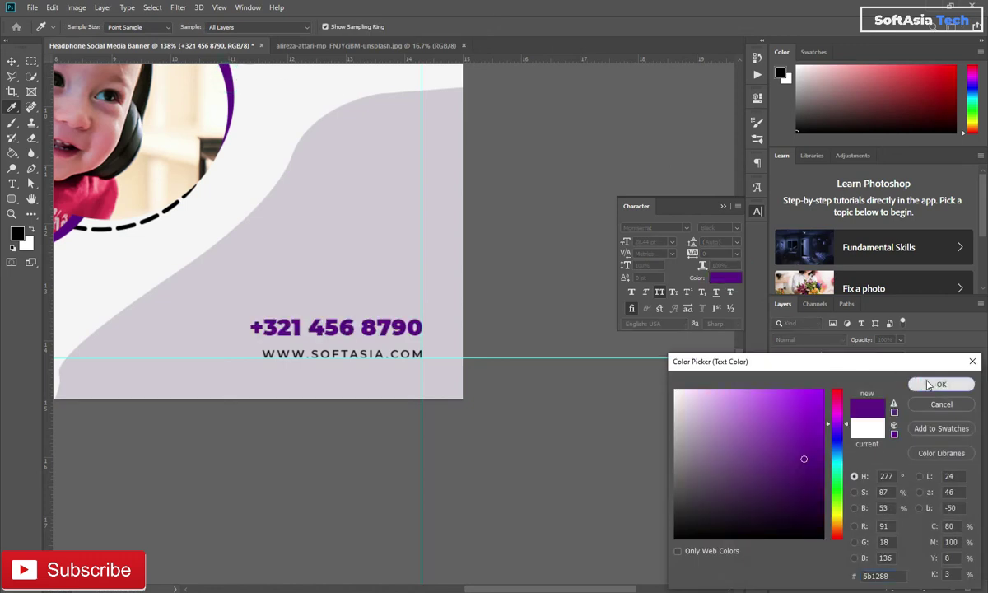
{"action": "left_click", "coordinate": [930, 385]}
{"action": "left_click", "coordinate": [722, 206]}
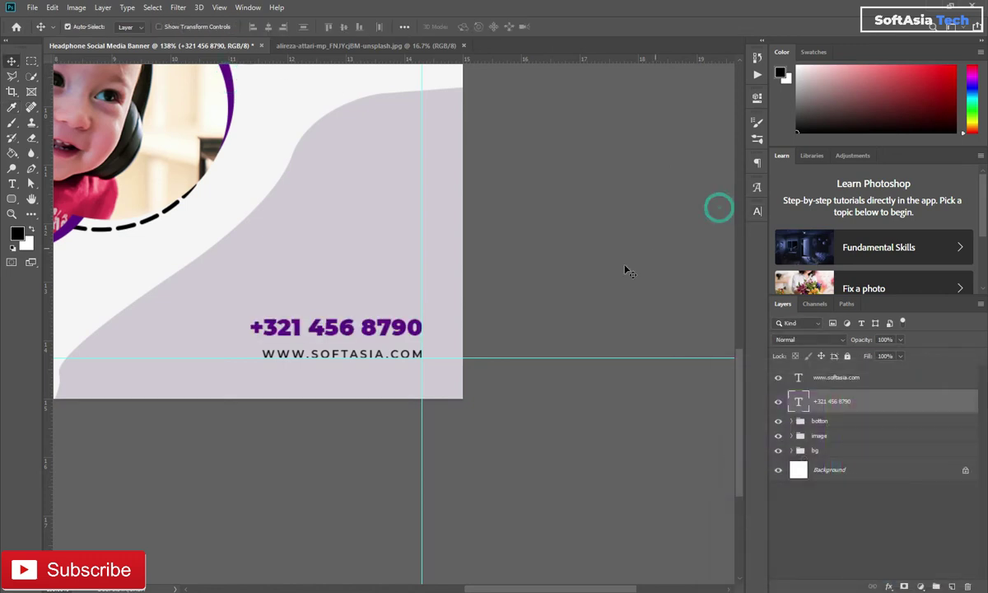
{"action": "scroll", "coordinate": [401, 328], "scroll_direction": "up", "scroll_amount": 3}
{"action": "left_click_drag", "start_coordinate": [375, 329], "coordinate": [376, 340]}
Group the phone number and website text layers into a group named 'info'.
{"action": "left_click", "coordinate": [856, 379], "text": "shift"}
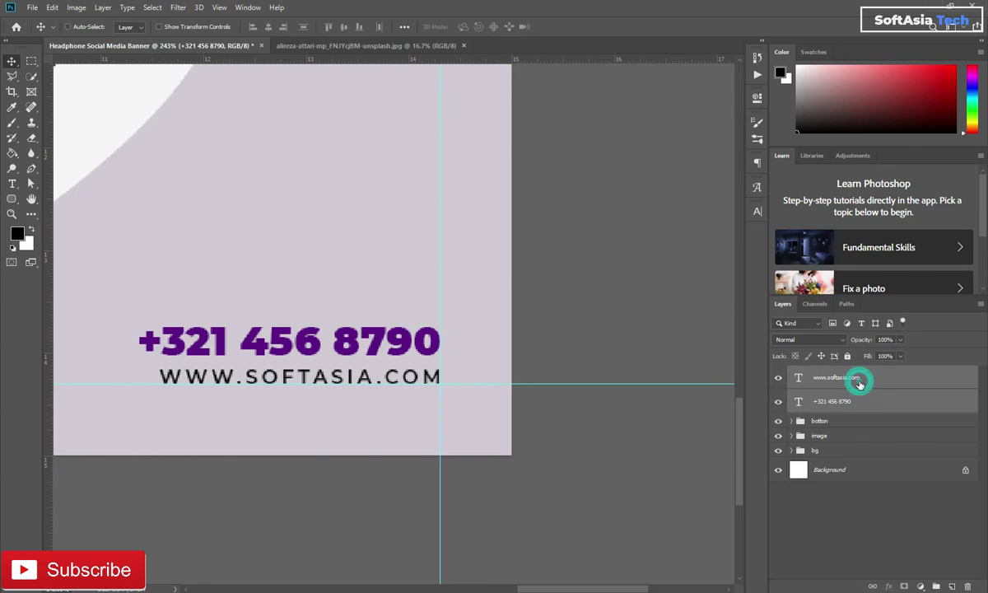
{"action": "key", "text": "ctrl+g"}
{"action": "double_click", "coordinate": [822, 373]}
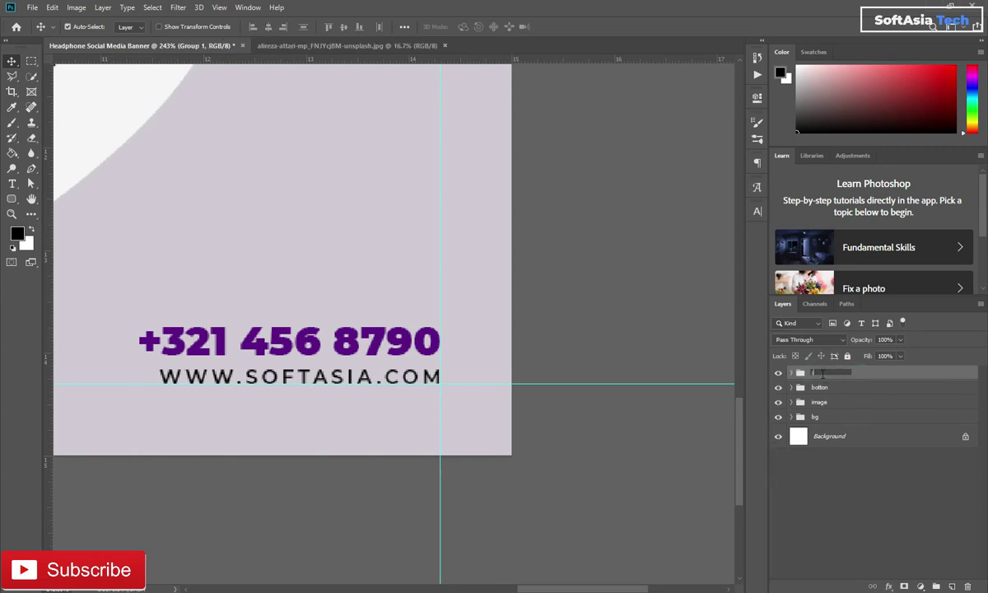
{"action": "type", "text": "info"}
{"action": "left_click", "coordinate": [853, 375]}
{"action": "scroll", "coordinate": [256, 227], "scroll_direction": "down", "scroll_amount": 2}
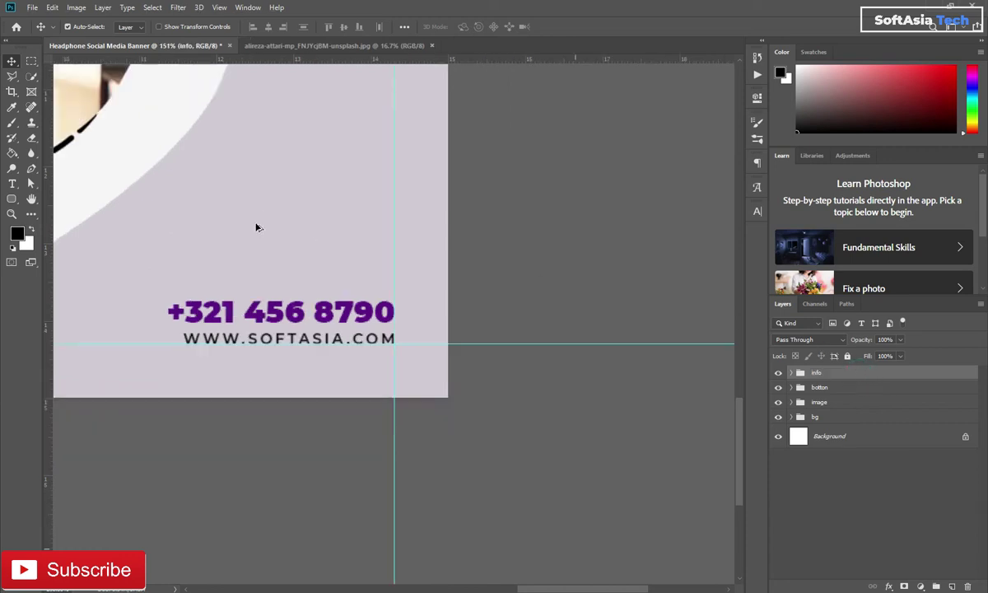
{"action": "scroll", "coordinate": [256, 228], "scroll_direction": "down", "scroll_amount": 2}
Bring the headphone graphic from headphones.png into the banner as Layer 2 at the top of the stack.
{"action": "left_click_drag", "start_coordinate": [202, 159], "coordinate": [385, 266]}
{"action": "mouse_move", "coordinate": [138, 140]}
{"action": "left_mouse_down"}
{"action": "mouse_move", "coordinate": [198, 183]}
{"action": "mouse_move", "coordinate": [261, 424]}
{"action": "left_mouse_up"}
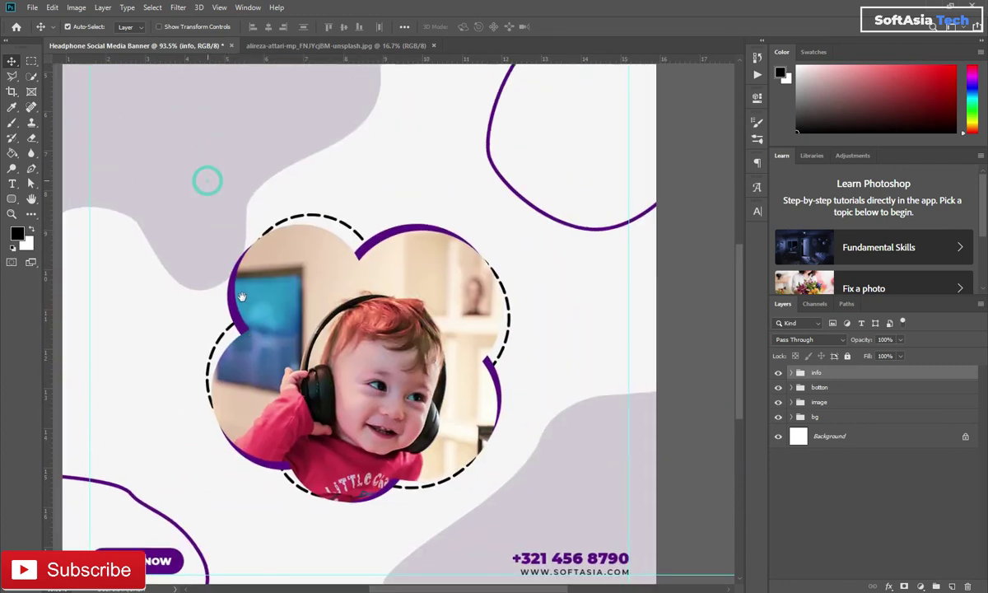
{"action": "left_click_drag", "start_coordinate": [360, 152], "coordinate": [378, 219]}
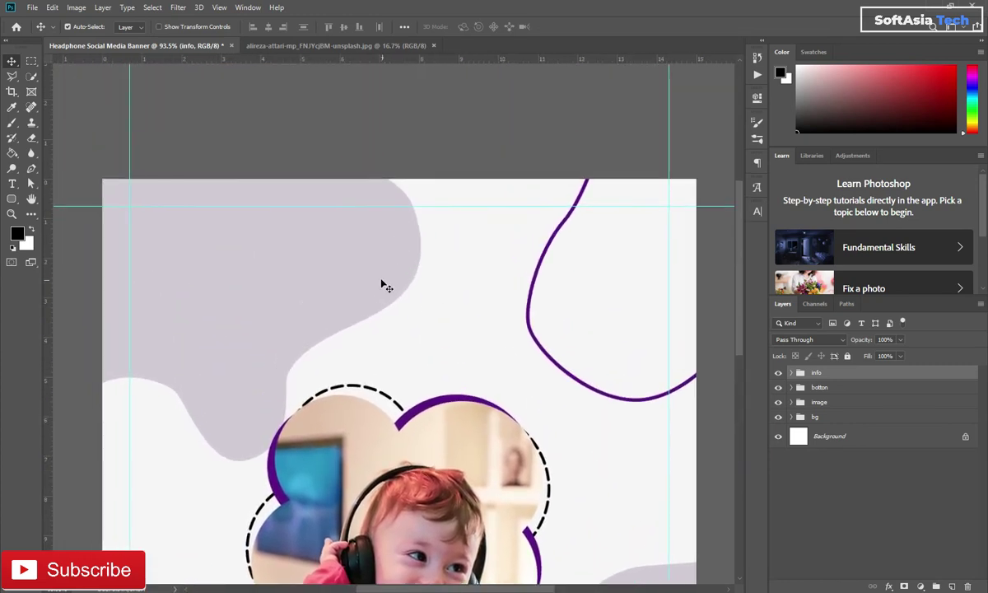
{"action": "key", "text": "t"}
{"action": "key", "text": "v"}
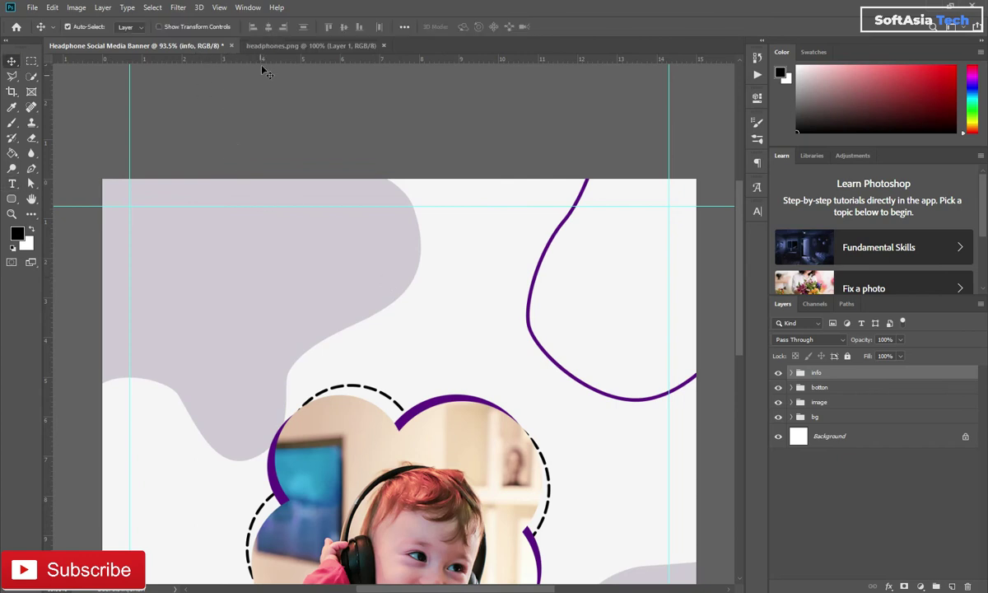
{"action": "left_click", "coordinate": [272, 45]}
{"action": "mouse_move", "coordinate": [334, 216]}
{"action": "left_mouse_down"}
{"action": "mouse_move", "coordinate": [159, 41]}
{"action": "mouse_move", "coordinate": [247, 197]}
{"action": "left_mouse_up"}
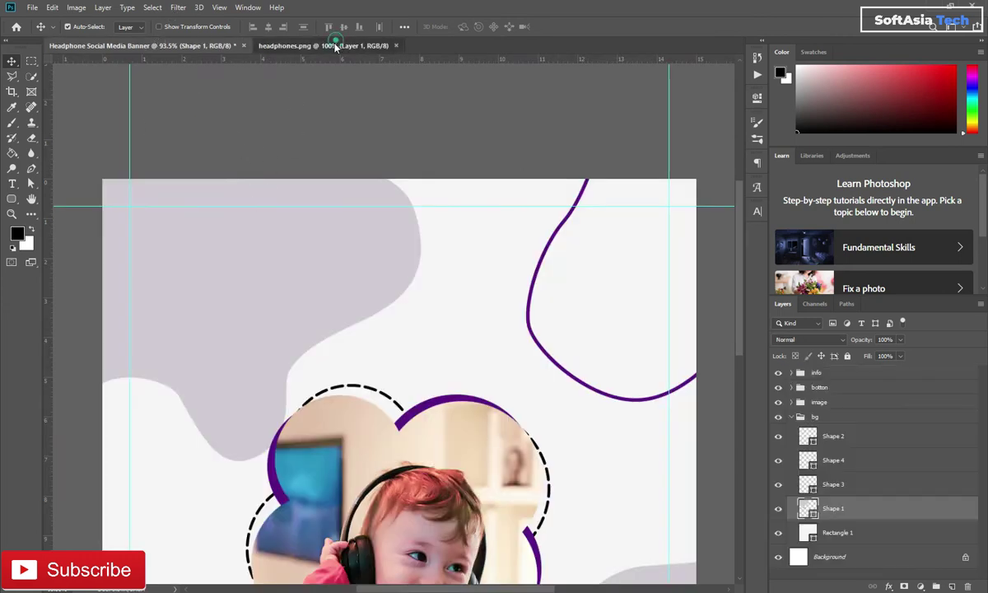
{"action": "left_click", "coordinate": [330, 45]}
{"action": "mouse_move", "coordinate": [330, 206]}
{"action": "left_mouse_down"}
{"action": "mouse_move", "coordinate": [138, 46]}
{"action": "mouse_move", "coordinate": [357, 336]}
{"action": "left_mouse_up"}
{"action": "scroll", "coordinate": [353, 325], "scroll_direction": "down", "scroll_amount": 1}
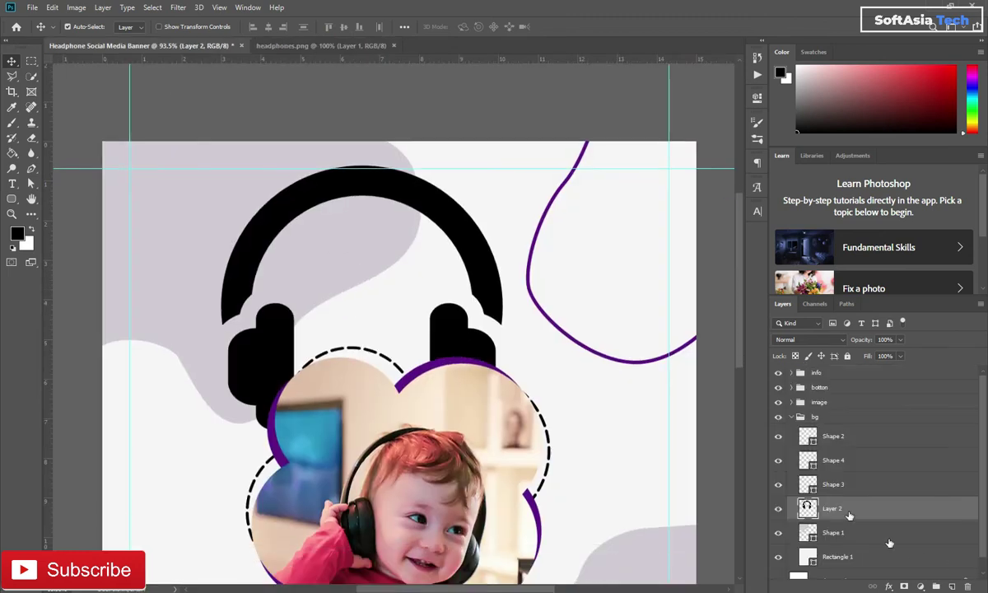
{"action": "left_click_drag", "start_coordinate": [881, 512], "coordinate": [879, 371]}
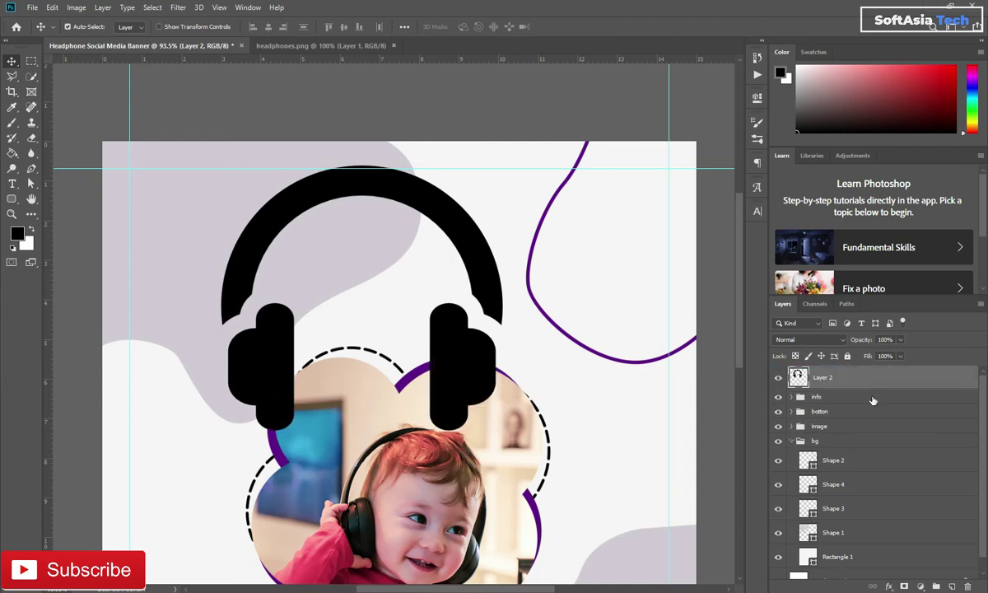
Fill the headphone graphic with the frame's deep purple and convert it to a smart object.
{"action": "left_click", "coordinate": [791, 441]}
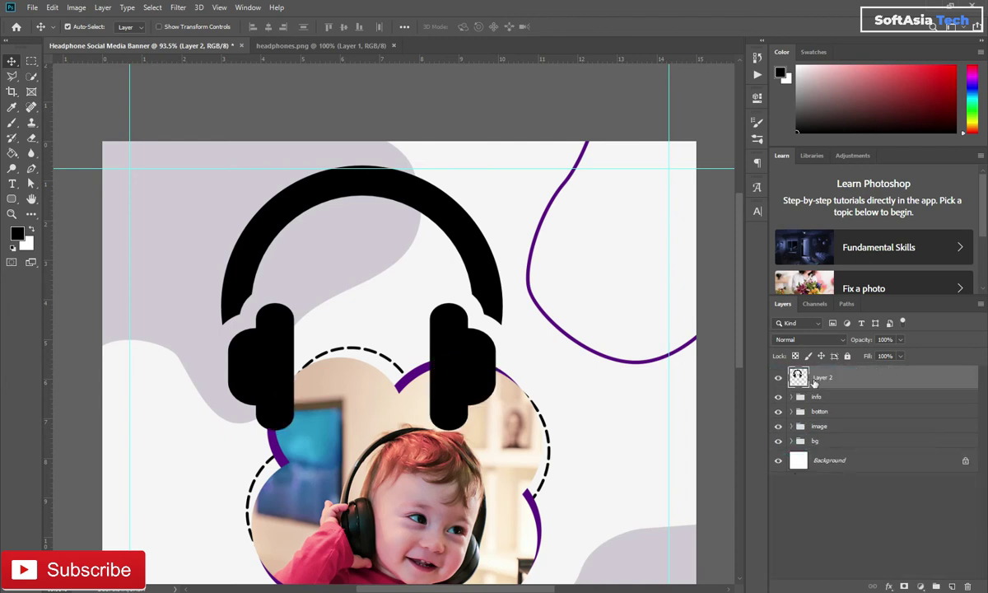
{"action": "left_click", "coordinate": [799, 379], "text": "ctrl"}
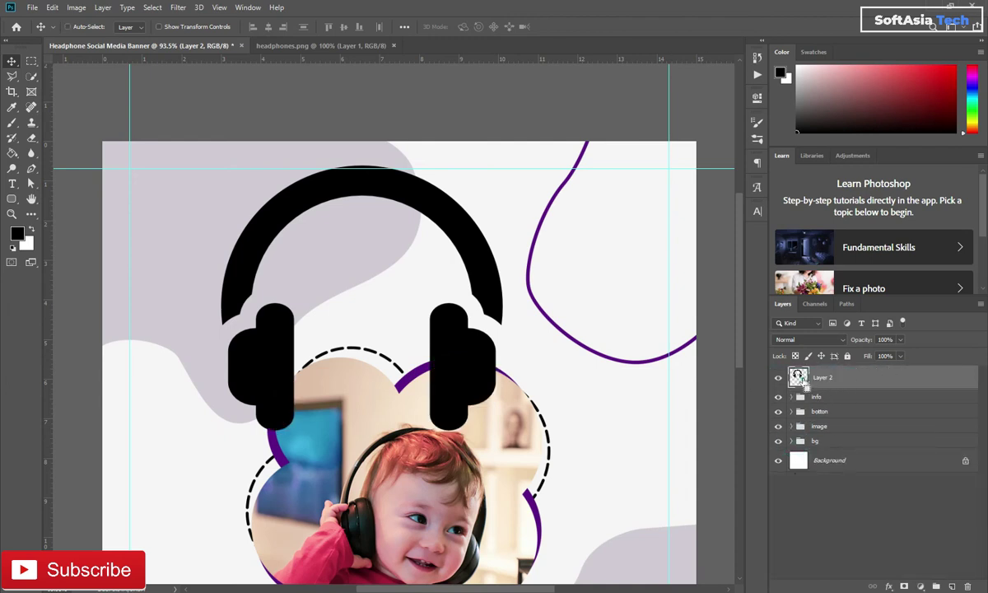
{"action": "left_click", "coordinate": [16, 235]}
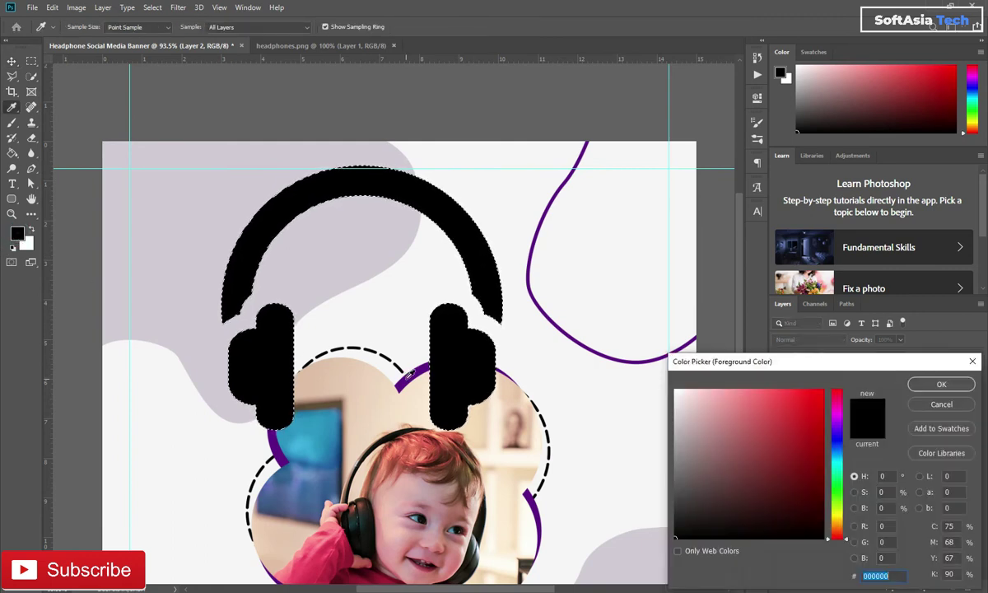
{"action": "left_click", "coordinate": [404, 377]}
{"action": "left_click", "coordinate": [941, 384]}
{"action": "key", "text": "v"}
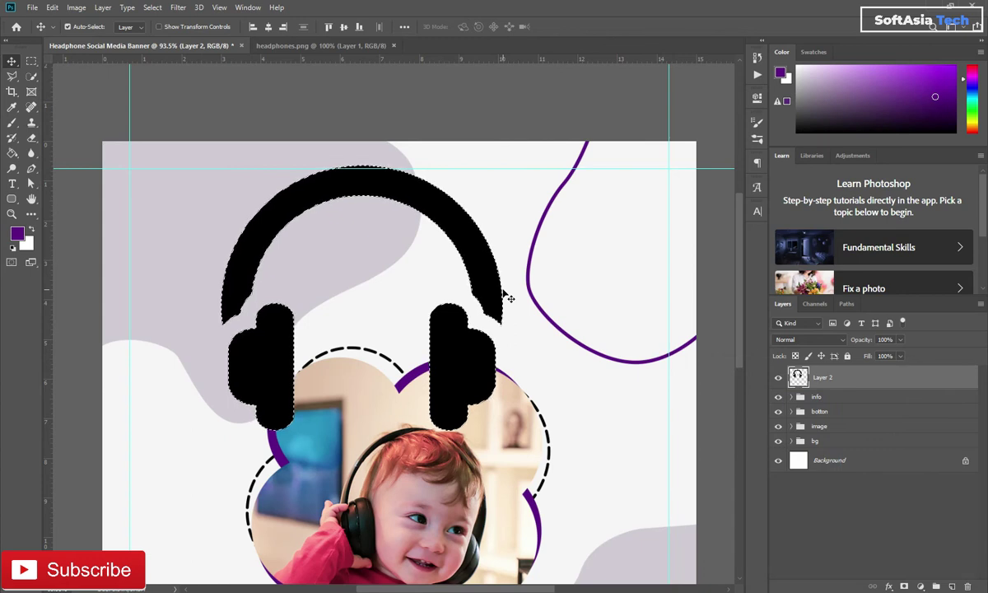
{"action": "key", "text": "alt+BackSpace"}
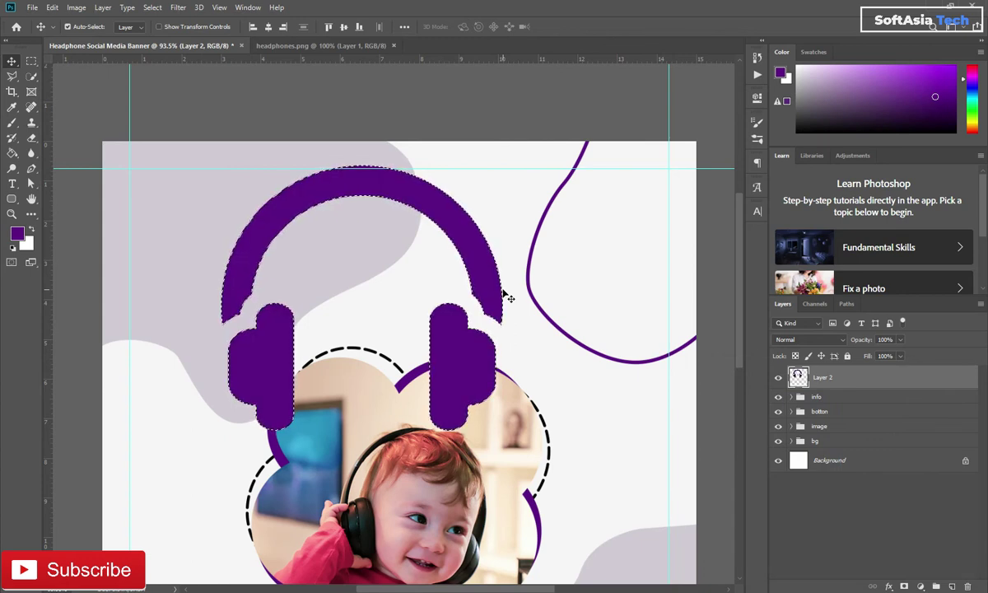
{"action": "key", "text": "ctrl+d"}
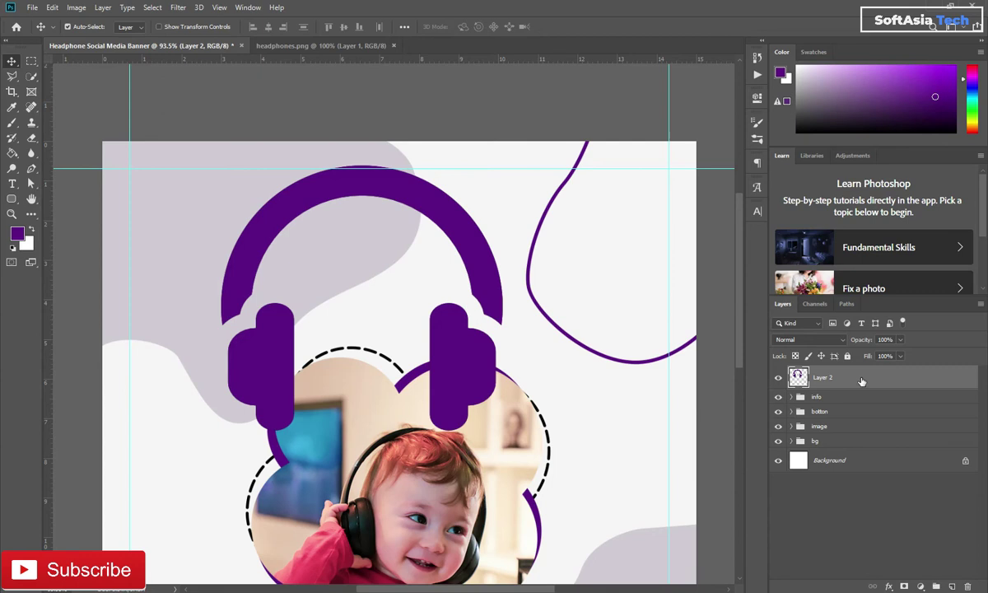
{"action": "right_click", "coordinate": [861, 379]}
{"action": "left_click", "coordinate": [766, 260]}
Shrink the headphone graphic to about 13% and place it in the banner's top-left corner.
{"action": "key", "text": "ctrl+t"}
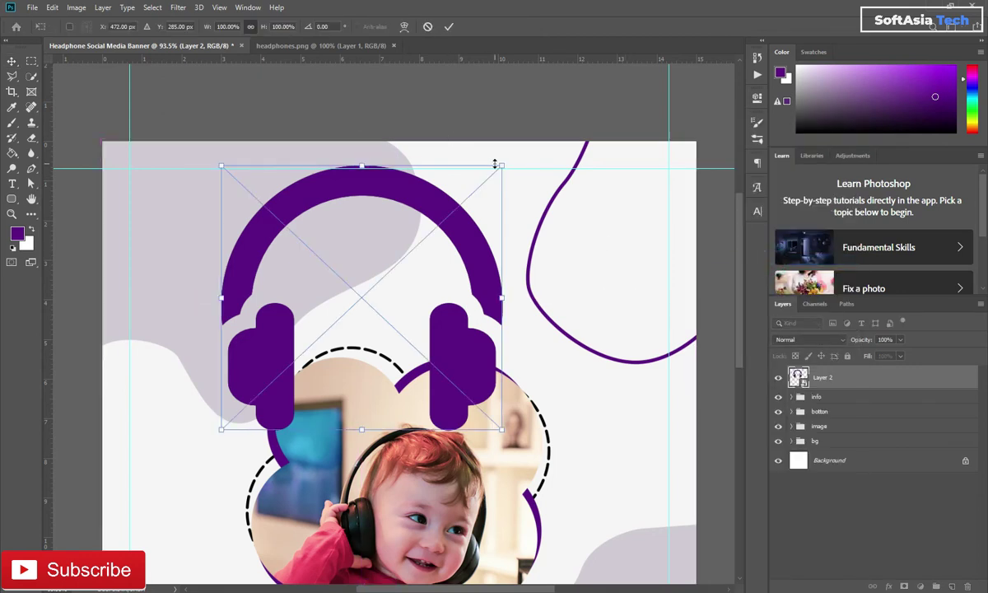
{"action": "left_click_drag", "start_coordinate": [499, 166], "coordinate": [283, 372]}
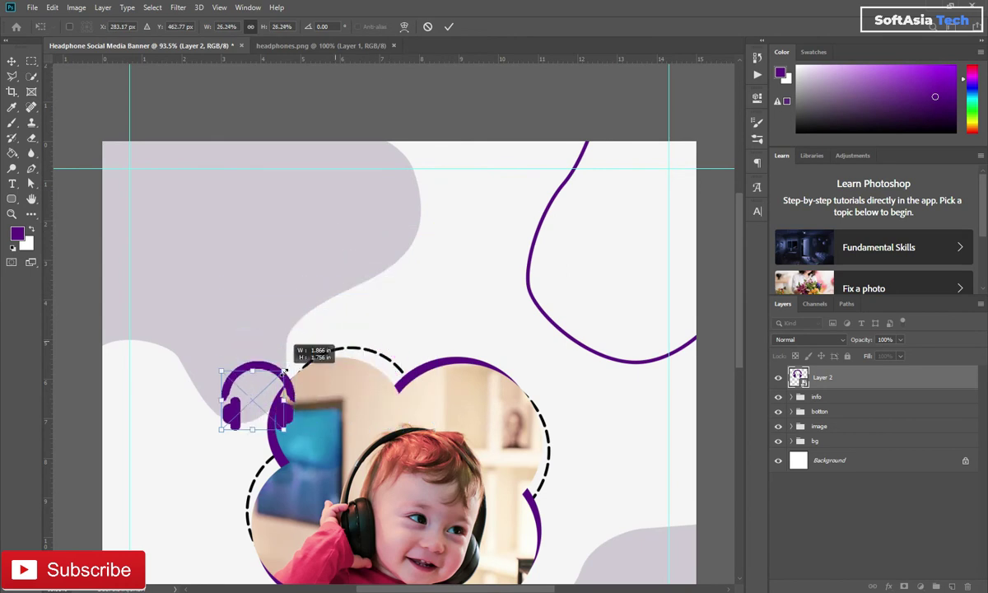
{"action": "mouse_move", "coordinate": [262, 410]}
{"action": "left_mouse_down"}
{"action": "mouse_move", "coordinate": [160, 202]}
{"action": "mouse_move", "coordinate": [130, 186]}
{"action": "left_mouse_up"}
{"action": "scroll", "coordinate": [157, 202], "scroll_direction": "up", "scroll_amount": 2}
{"action": "scroll", "coordinate": [148, 198], "scroll_direction": "up", "scroll_amount": 1}
{"action": "left_click_drag", "start_coordinate": [135, 188], "coordinate": [140, 191]}
{"action": "left_click_drag", "start_coordinate": [254, 268], "coordinate": [186, 216]}
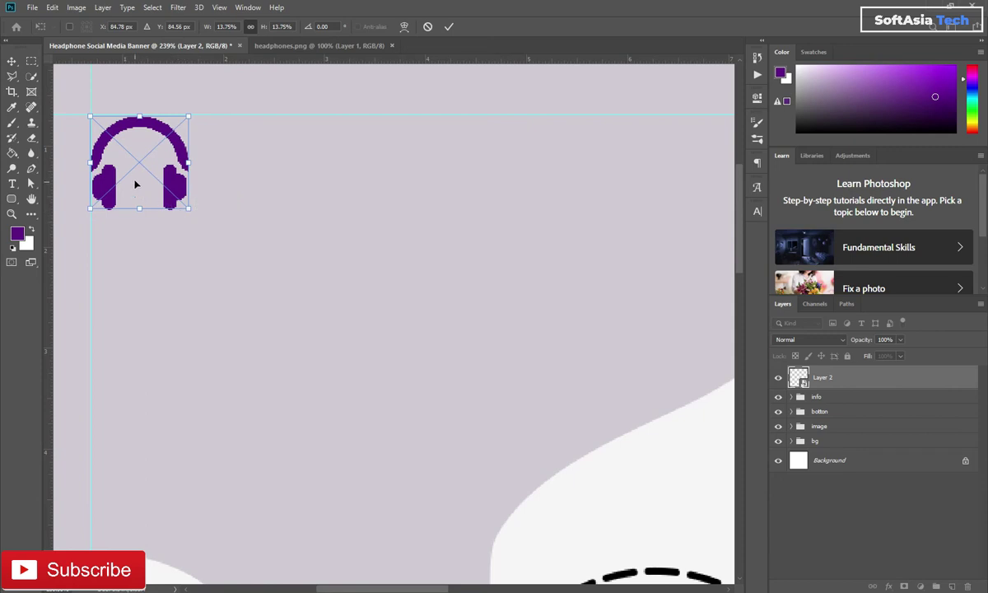
{"action": "left_click_drag", "start_coordinate": [186, 205], "coordinate": [170, 192]}
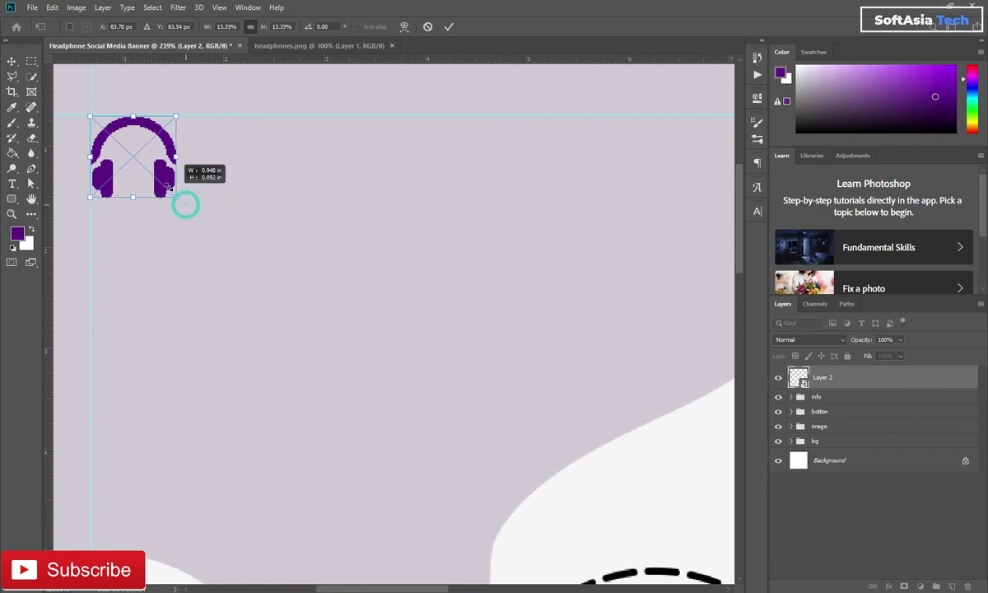
{"action": "left_click", "coordinate": [446, 27]}
Nudge the headphone icon slightly right to align with the top-left margin guides.
{"action": "scroll", "coordinate": [145, 213], "scroll_direction": "down", "scroll_amount": 3}
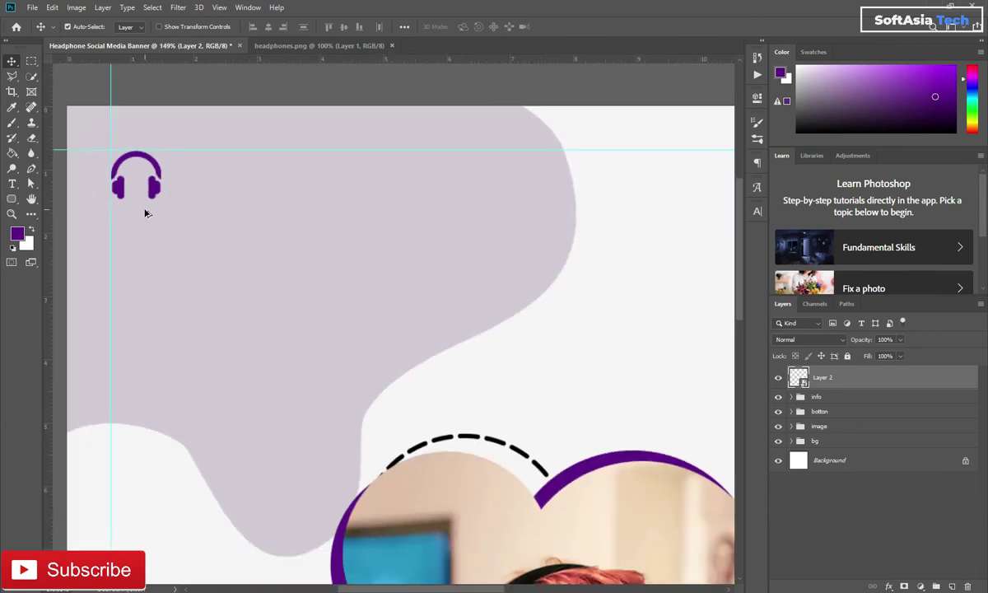
{"action": "scroll", "coordinate": [139, 191], "scroll_direction": "up", "scroll_amount": 2}
{"action": "scroll", "coordinate": [148, 197], "scroll_direction": "up", "scroll_amount": 2}
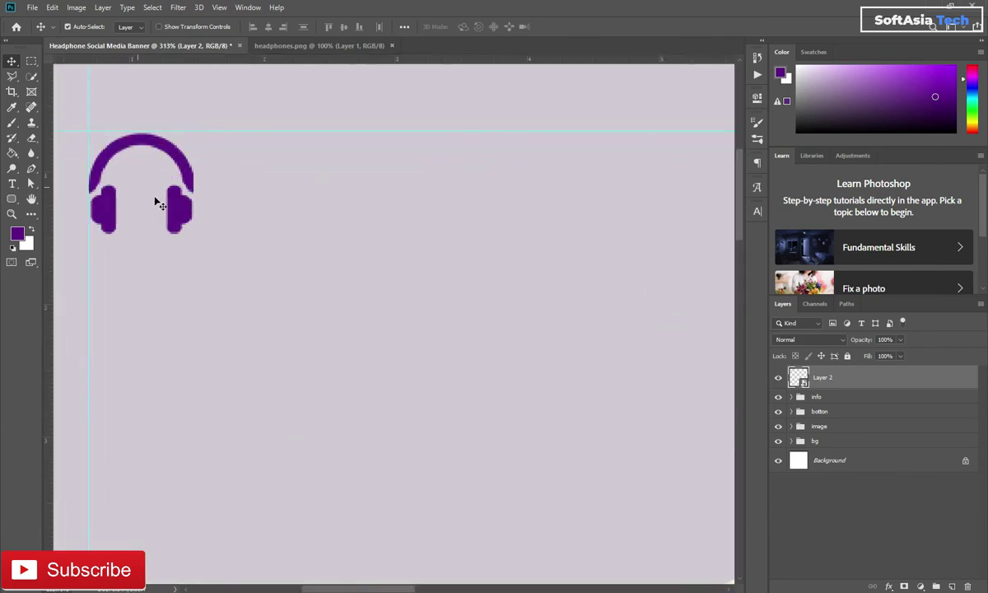
{"action": "left_click_drag", "start_coordinate": [167, 206], "coordinate": [180, 210]}
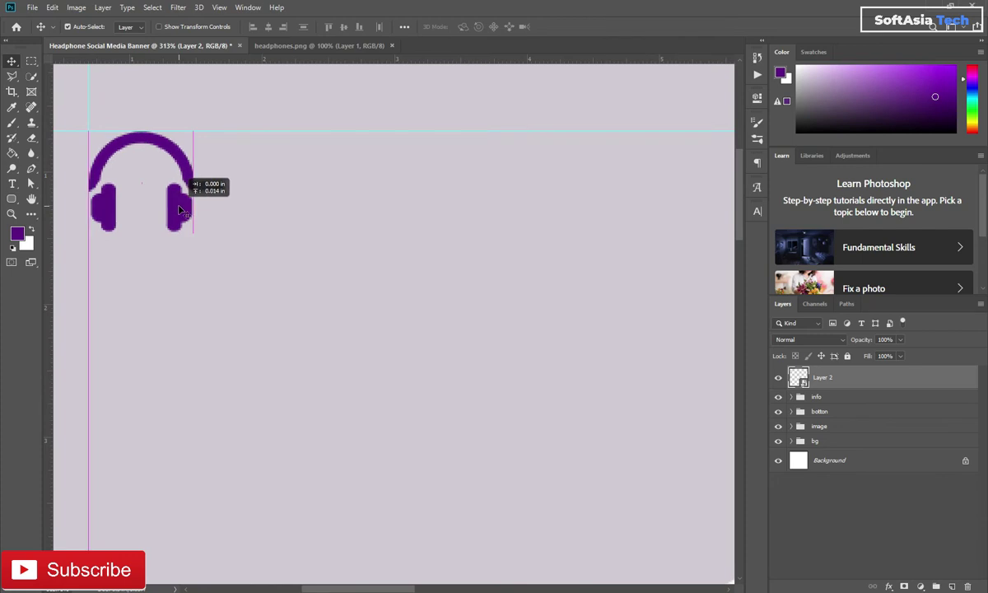
{"action": "left_click_drag", "start_coordinate": [180, 210], "coordinate": [180, 211]}
{"action": "scroll", "coordinate": [198, 263], "scroll_direction": "down", "scroll_amount": 2}
{"action": "scroll", "coordinate": [197, 263], "scroll_direction": "down", "scroll_amount": 1}
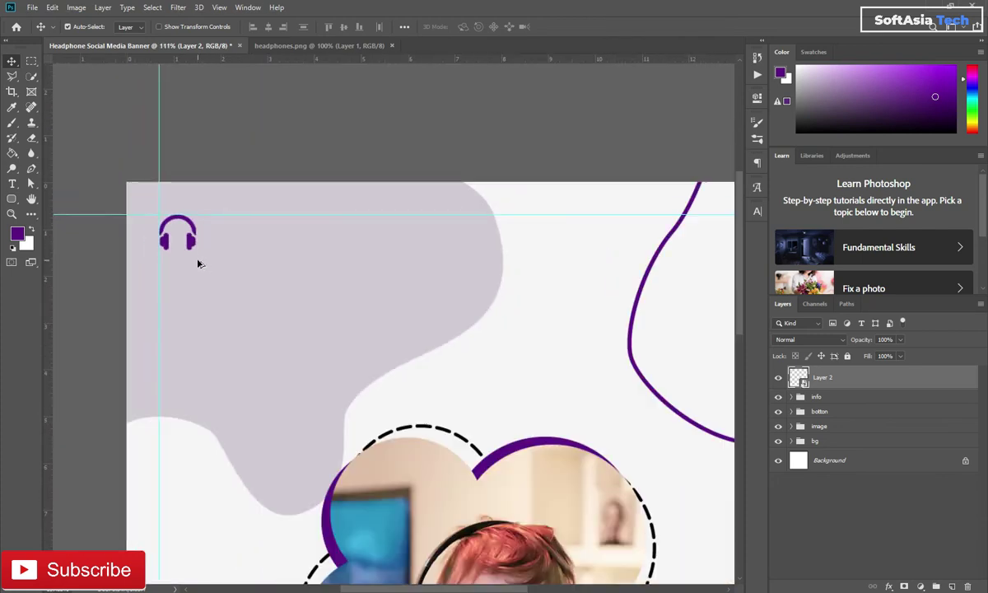
{"action": "scroll", "coordinate": [198, 263], "scroll_direction": "down", "scroll_amount": 1}
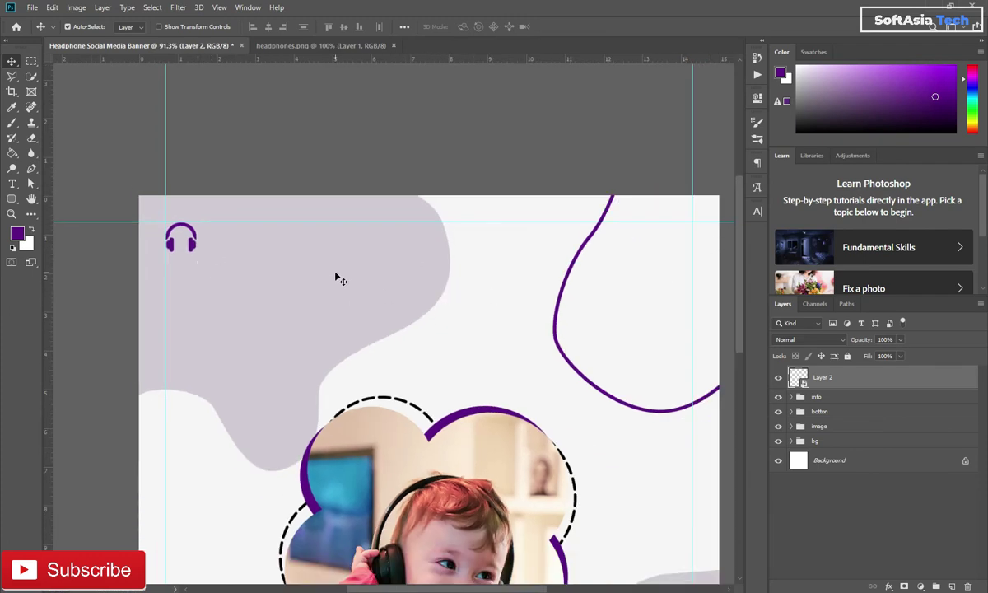
Add a script text layer reading 'SA' beside the headphone icon.
{"action": "key", "text": "t"}
{"action": "left_click", "coordinate": [245, 246]}
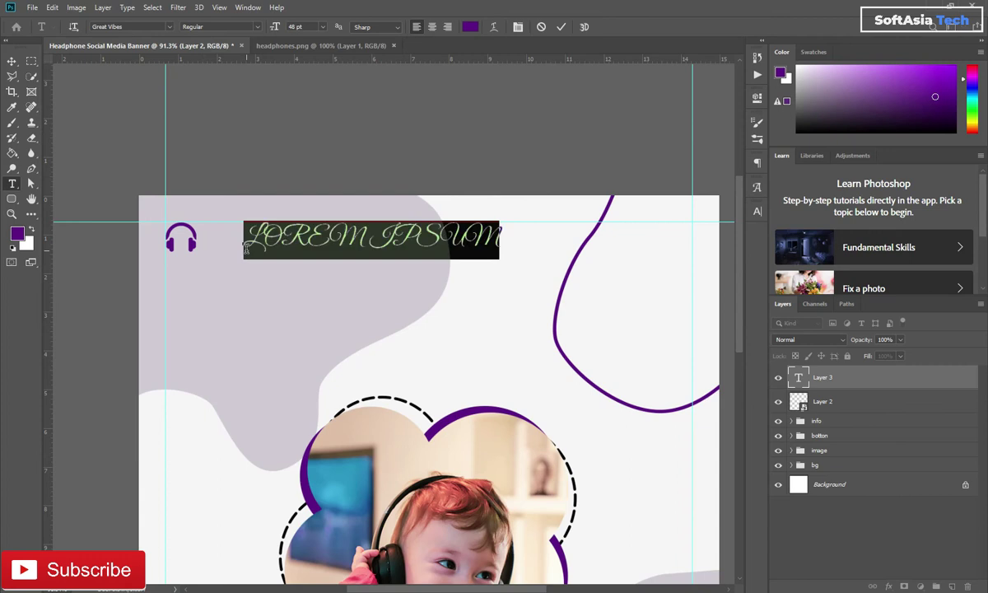
{"action": "key", "text": "BackSpace"}
{"action": "type", "text": "SA"}
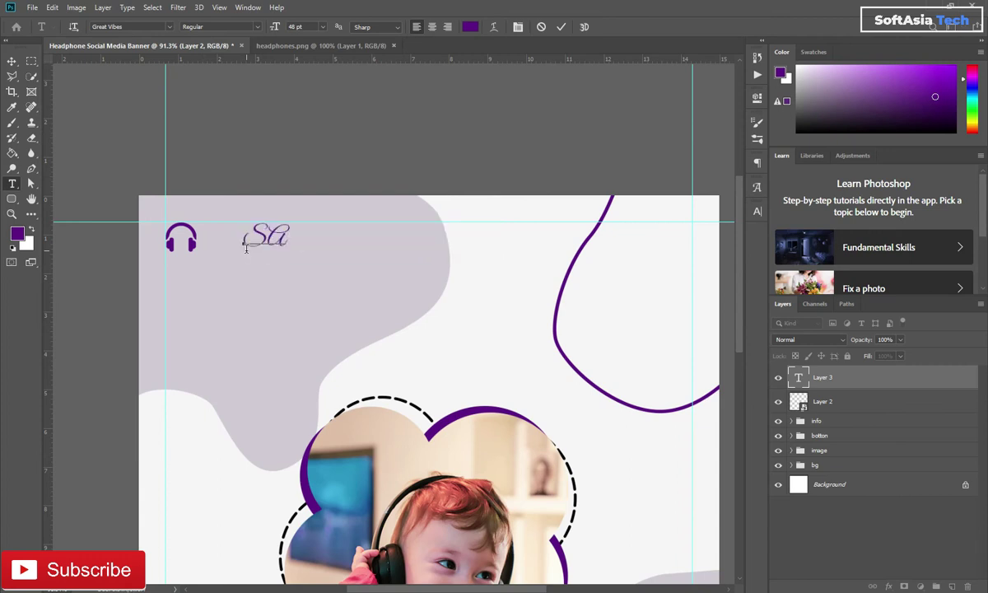
{"action": "left_click", "coordinate": [918, 376]}
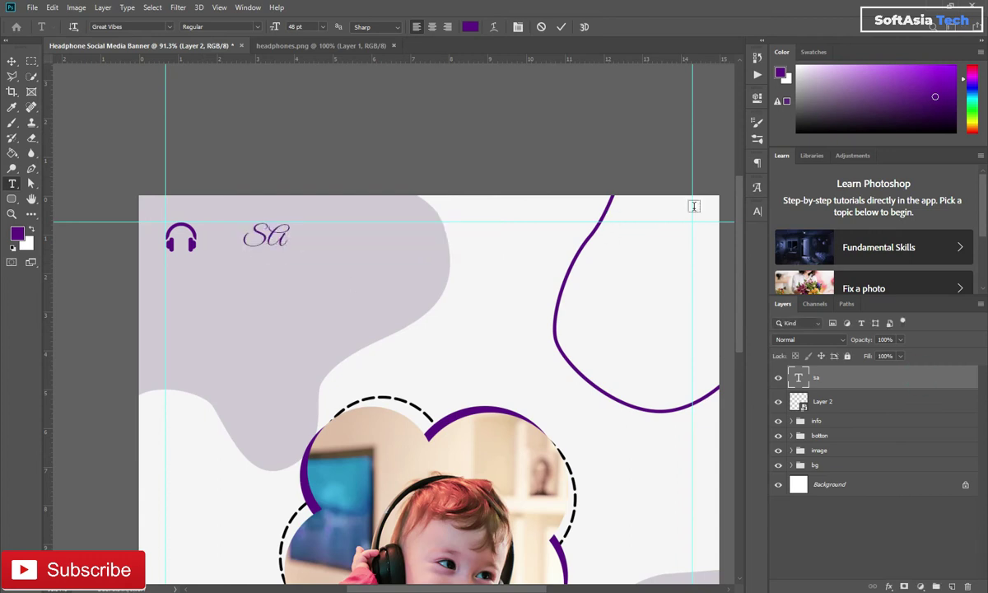
{"action": "left_click", "coordinate": [756, 211]}
{"action": "left_click", "coordinate": [723, 207]}
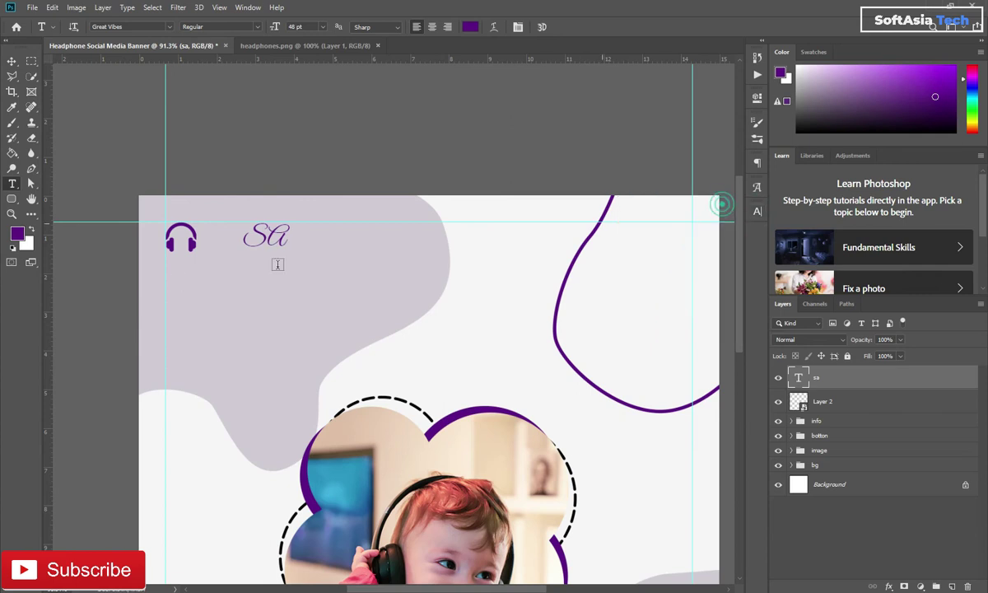
{"action": "scroll", "coordinate": [266, 231], "scroll_direction": "up", "scroll_amount": 5}
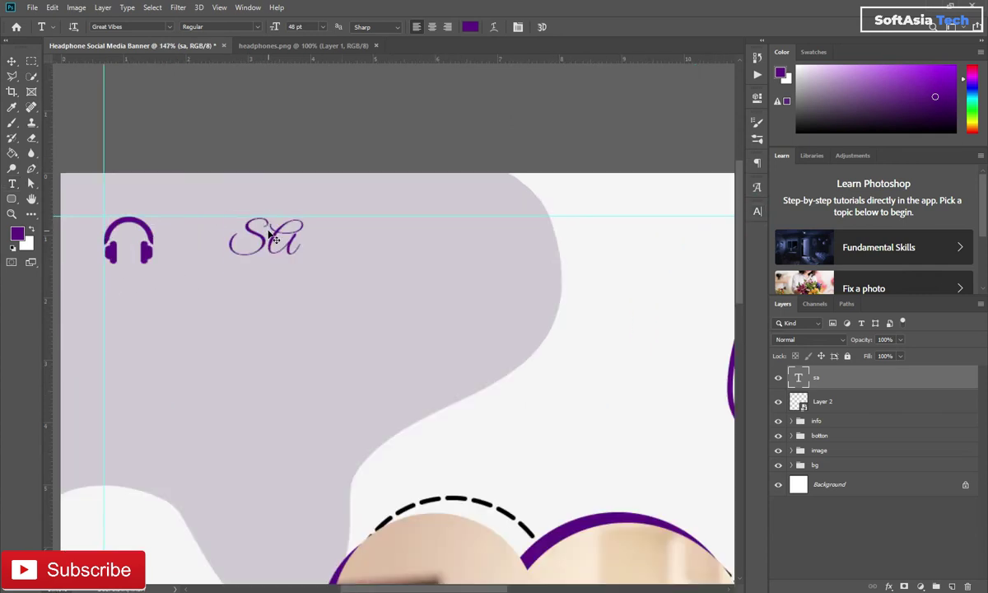
Move the SA text next to the icon, enlarge it to about 94%, and colour it #101010.
{"action": "key", "text": "ctrl+t"}
{"action": "mouse_move", "coordinate": [274, 238]}
{"action": "left_mouse_down"}
{"action": "mouse_move", "coordinate": [185, 244]}
{"action": "mouse_move", "coordinate": [221, 217]}
{"action": "mouse_move", "coordinate": [194, 258]}
{"action": "left_mouse_up"}
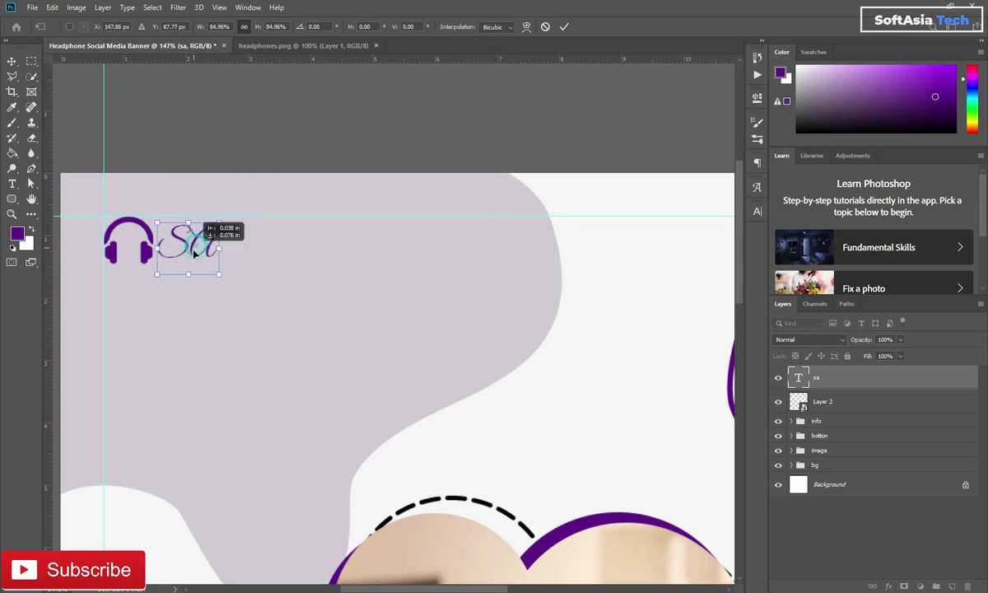
{"action": "left_click_drag", "start_coordinate": [221, 224], "coordinate": [226, 220]}
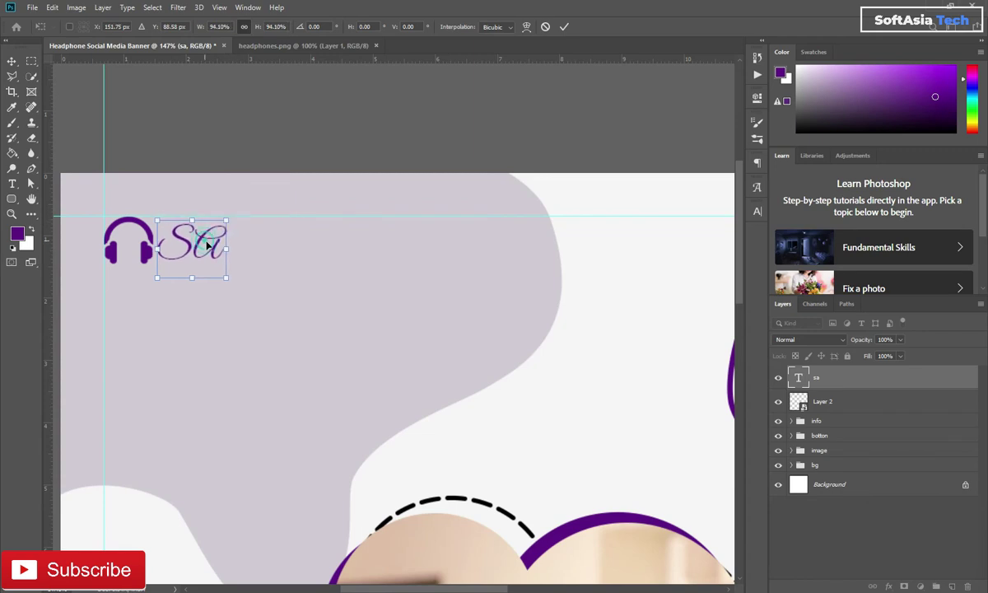
{"action": "left_click", "coordinate": [861, 379]}
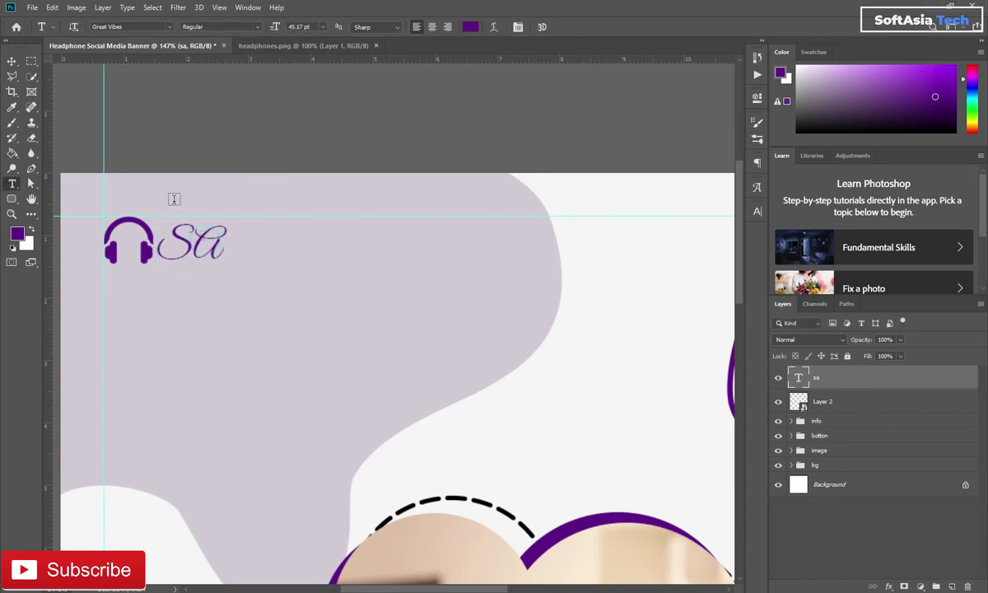
{"action": "left_click", "coordinate": [469, 27]}
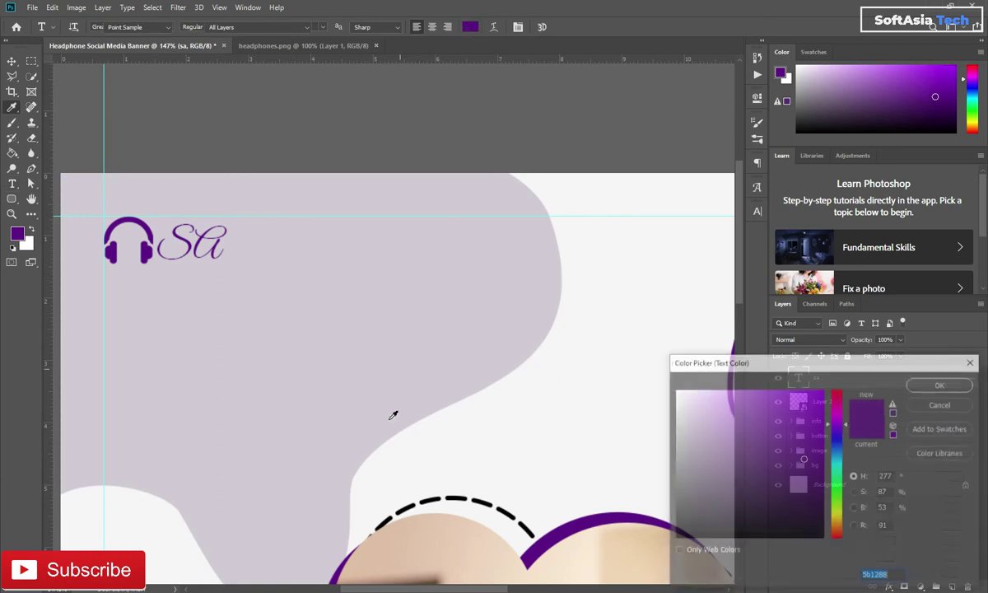
{"action": "left_click", "coordinate": [678, 515]}
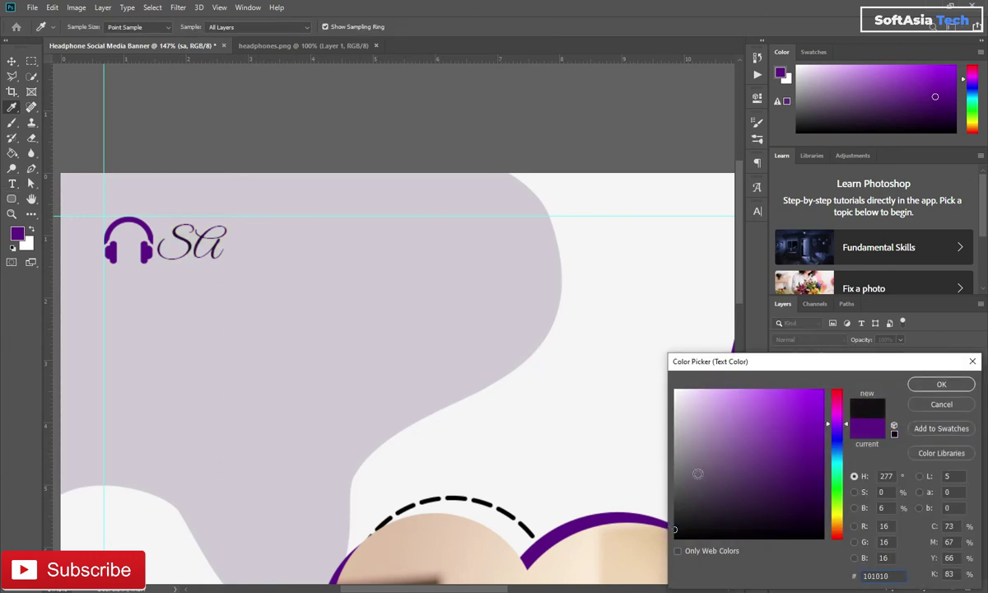
{"action": "left_click", "coordinate": [947, 384]}
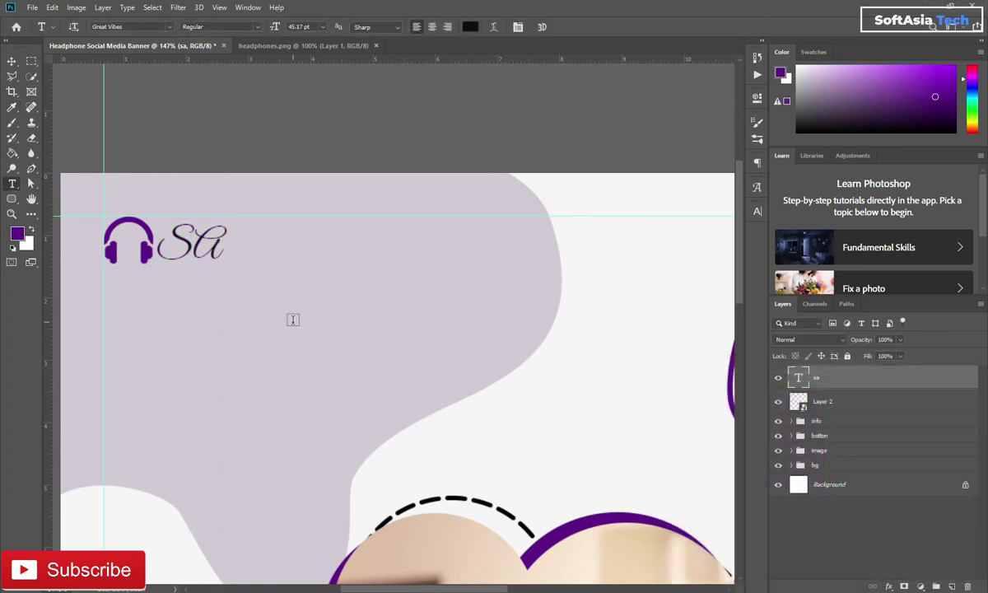
Group the SA text with the headphone icon layer and clear the group's name.
{"action": "key", "text": "ctrl+0"}
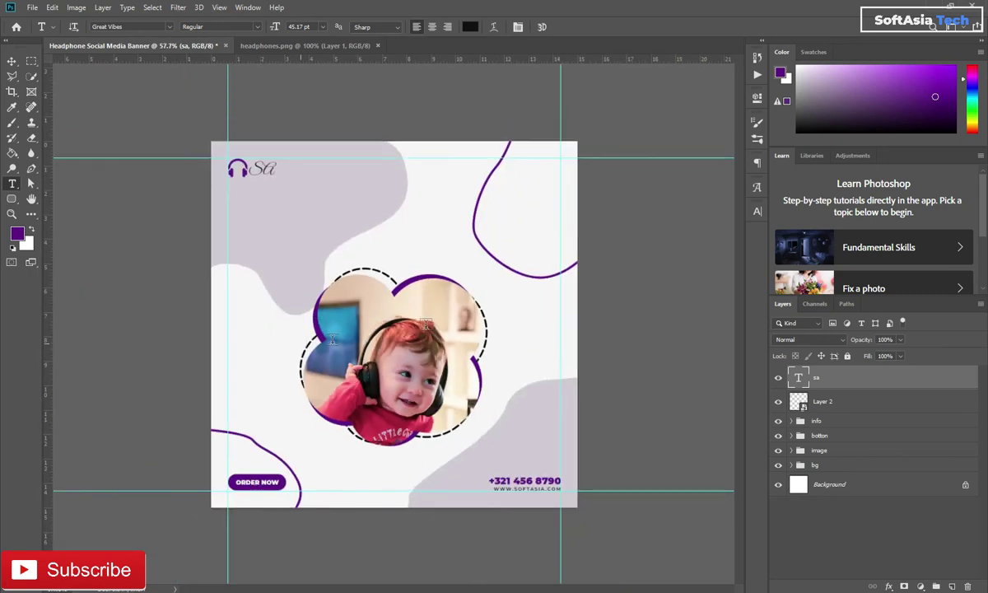
{"action": "left_click", "coordinate": [867, 402], "text": "shift"}
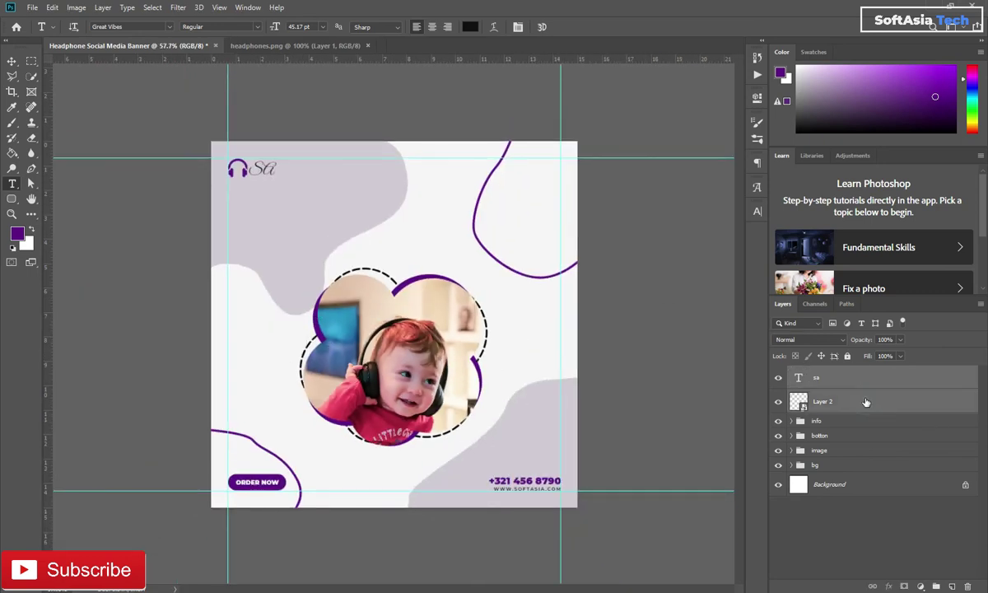
{"action": "key", "text": "ctrl+g"}
{"action": "double_click", "coordinate": [824, 372]}
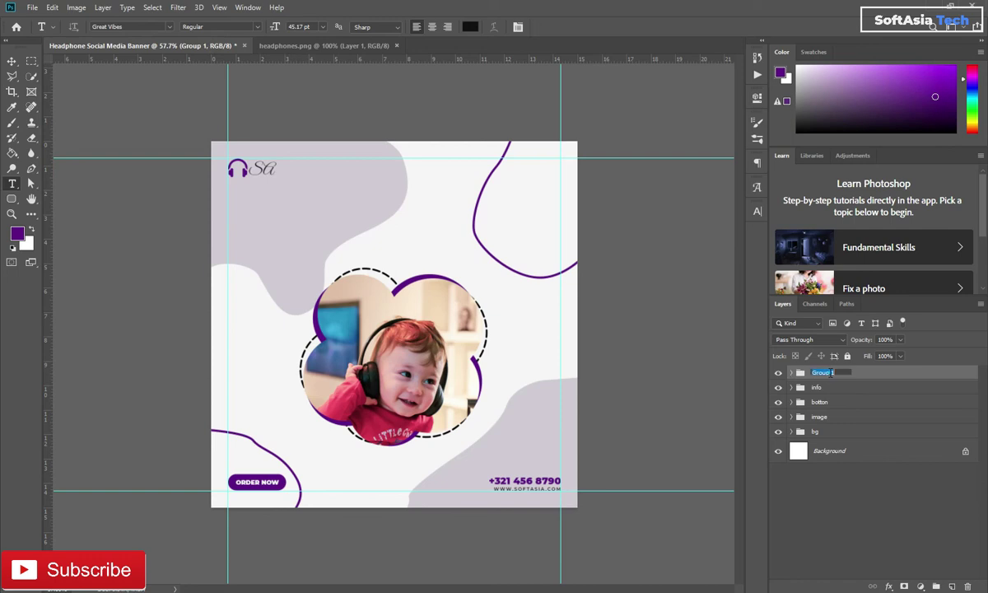
{"action": "key", "text": "BackSpace"}
{"action": "type", "text": "logo"}
Name the group 'logo' and add a script text layer reading 'Special' near the banner top.
{"action": "left_click", "coordinate": [673, 312]}
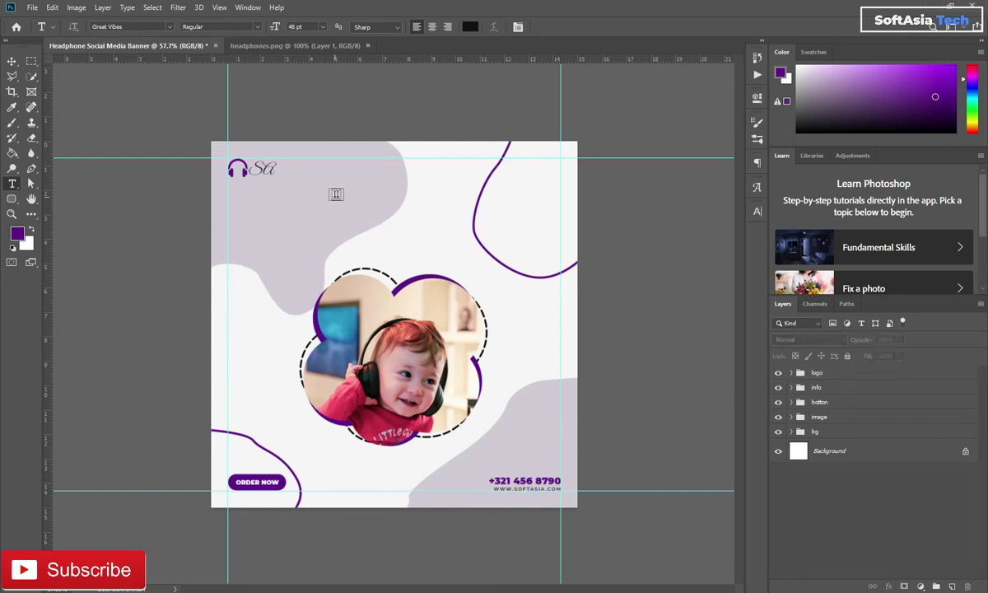
{"action": "left_click", "coordinate": [357, 196]}
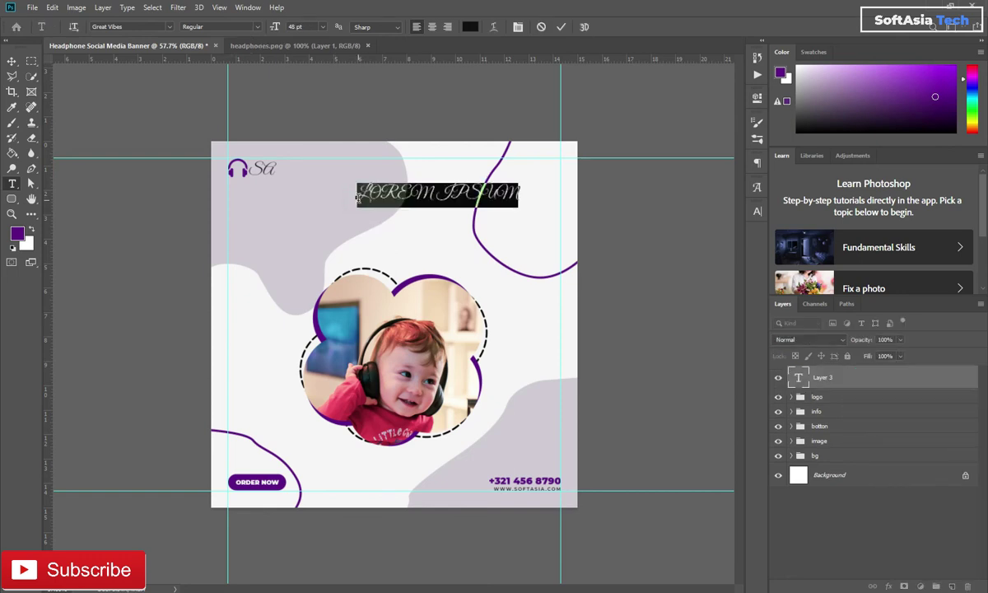
{"action": "key", "text": "BackSpace"}
{"action": "type", "text": "S"}
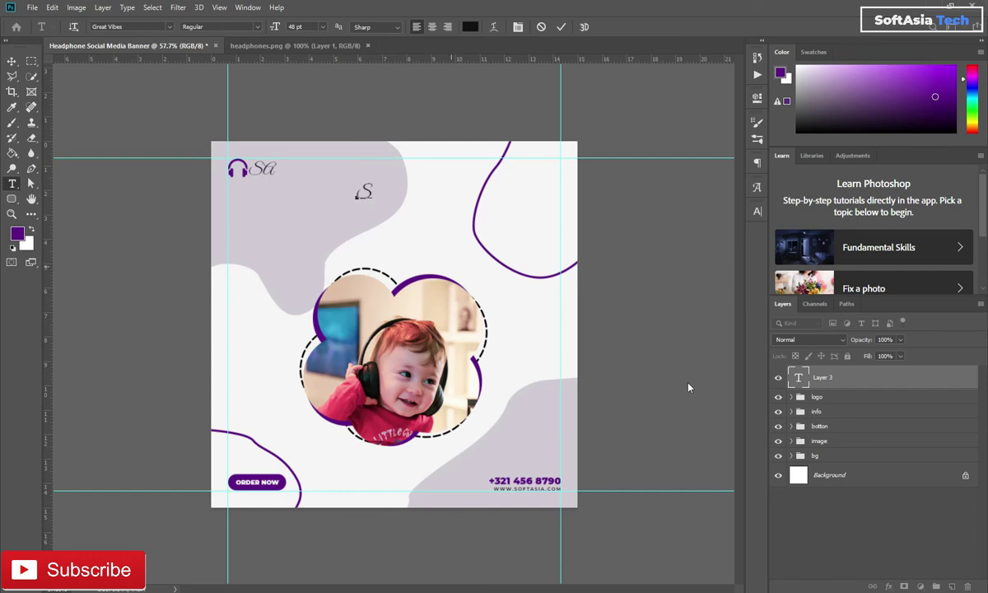
{"action": "left_click", "coordinate": [757, 211]}
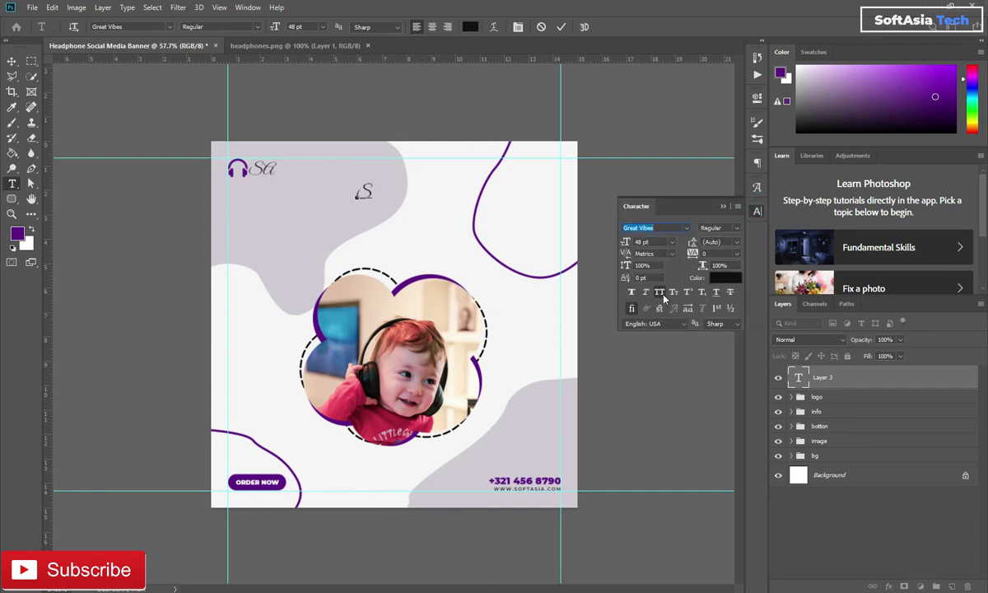
{"action": "left_click", "coordinate": [723, 206]}
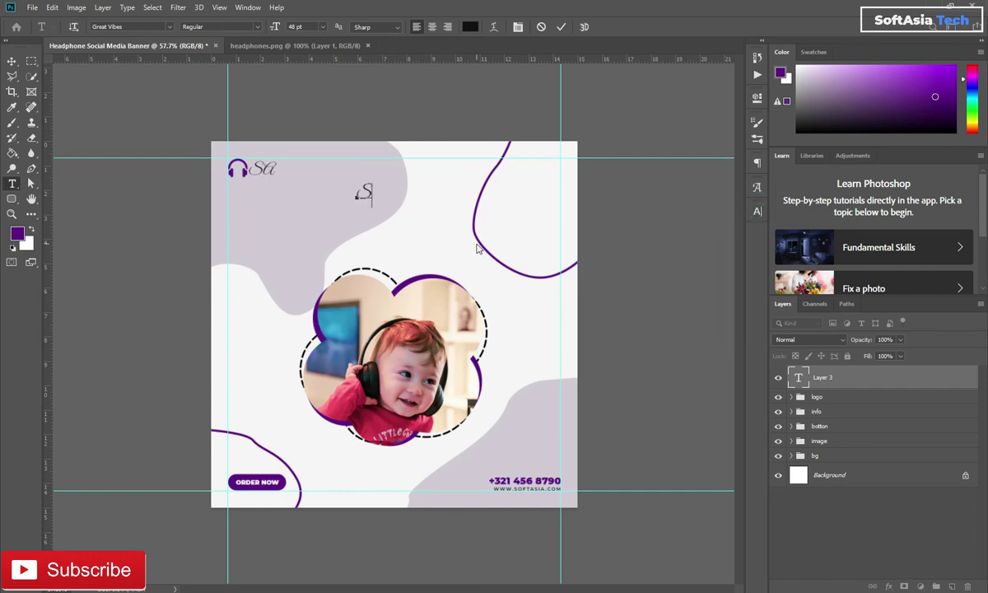
{"action": "type", "text": "pec"}
{"action": "type", "text": "ial promo"}
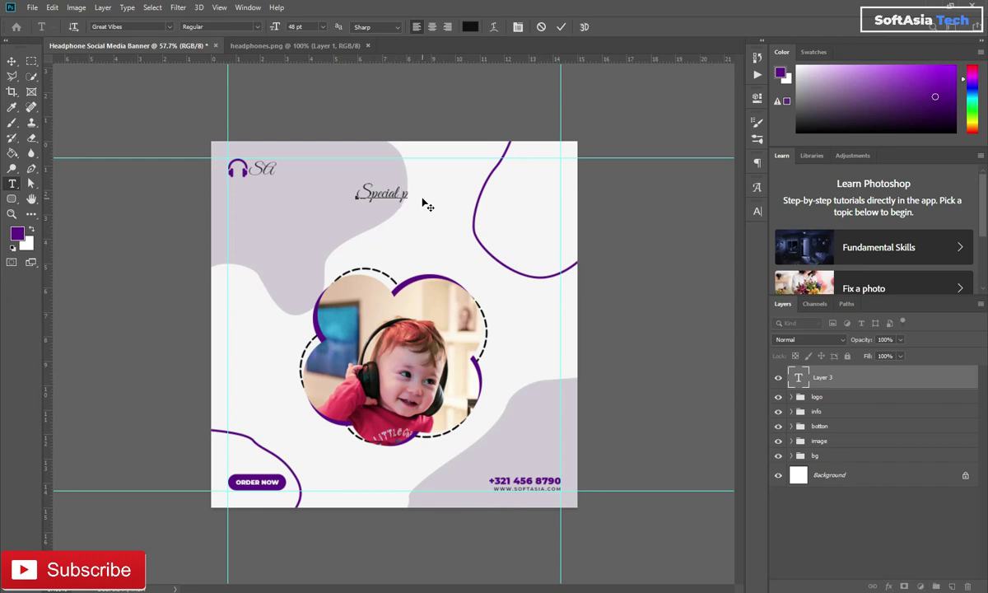
Correct the heading to read 'Special Promo' with a capital P.
{"action": "type", "text": "mo"}
{"action": "left_click_drag", "start_coordinate": [401, 195], "coordinate": [407, 195]}
{"action": "type", "text": "P"}
{"action": "left_click", "coordinate": [860, 379]}
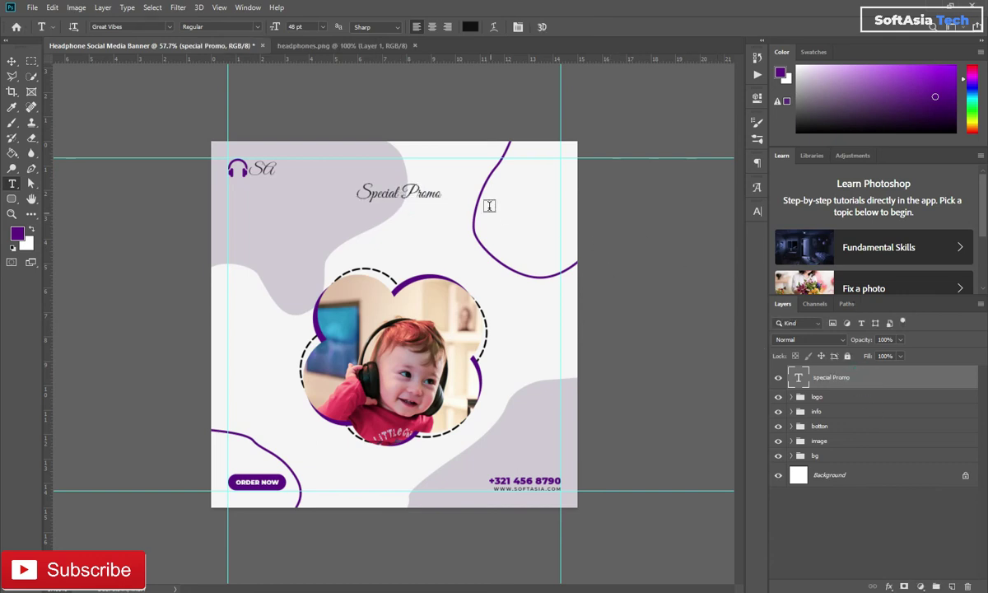
Enlarge the Special Promo heading to about 114% and shift it up-left.
{"action": "scroll", "coordinate": [363, 197], "scroll_direction": "up", "scroll_amount": 3}
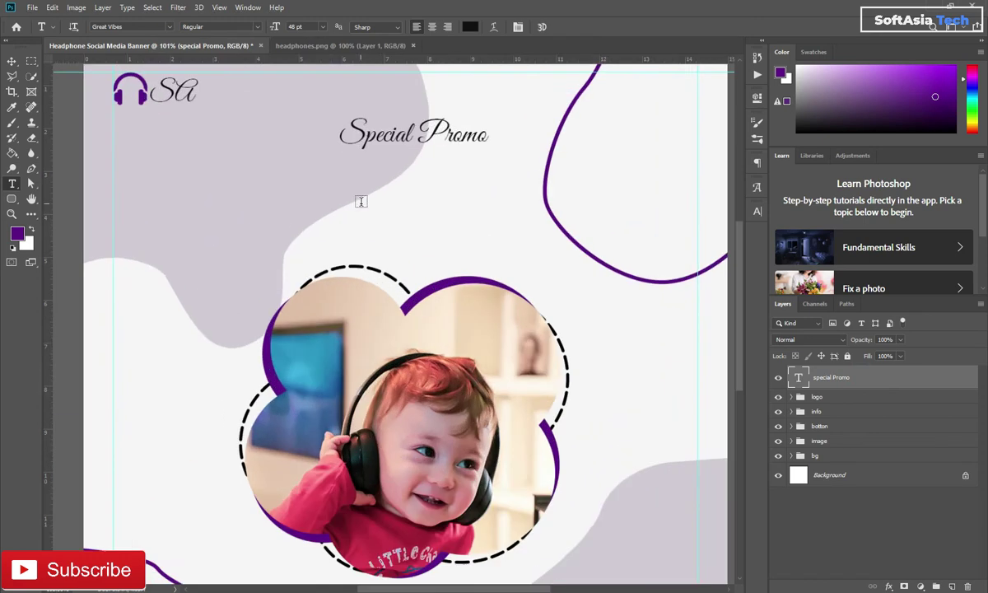
{"action": "scroll", "coordinate": [387, 200], "scroll_direction": "up", "scroll_amount": 2}
{"action": "left_click_drag", "start_coordinate": [404, 155], "coordinate": [412, 352]}
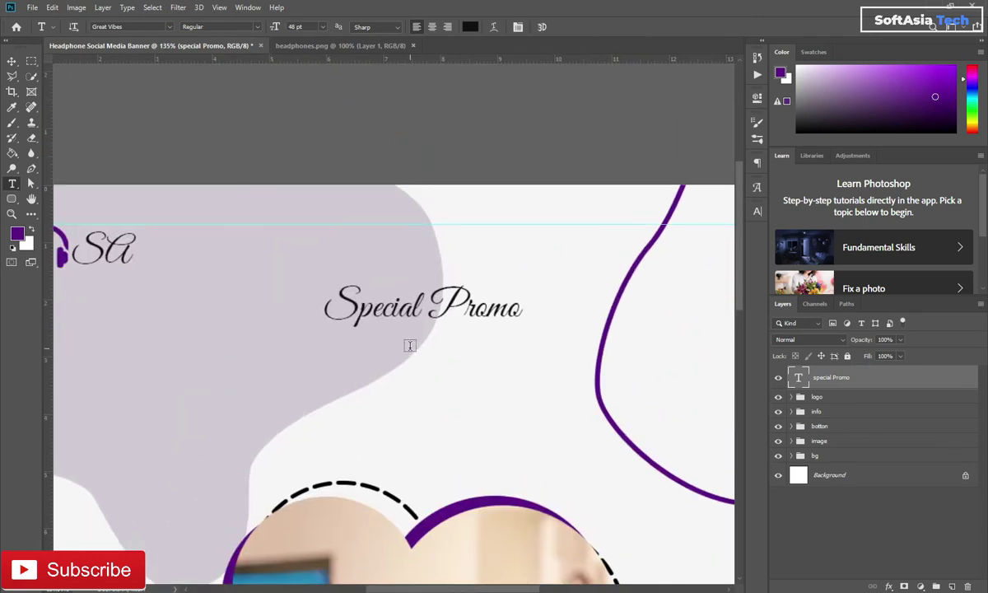
{"action": "key", "text": "ctrl+t"}
{"action": "mouse_move", "coordinate": [524, 279]}
{"action": "left_mouse_down"}
{"action": "mouse_move", "coordinate": [548, 270]}
{"action": "mouse_move", "coordinate": [469, 267]}
{"action": "left_mouse_up"}
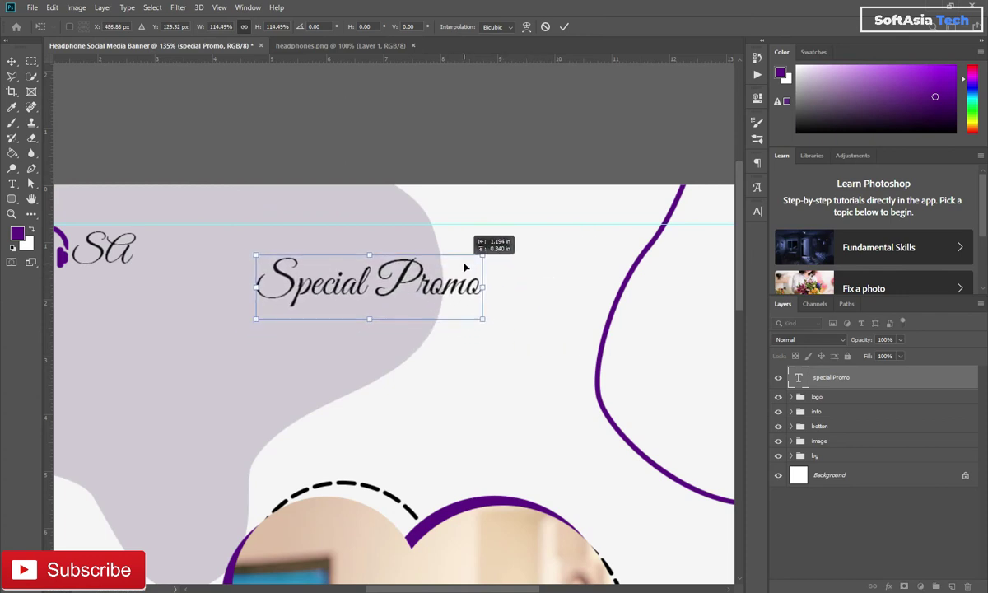
{"action": "left_click", "coordinate": [565, 28]}
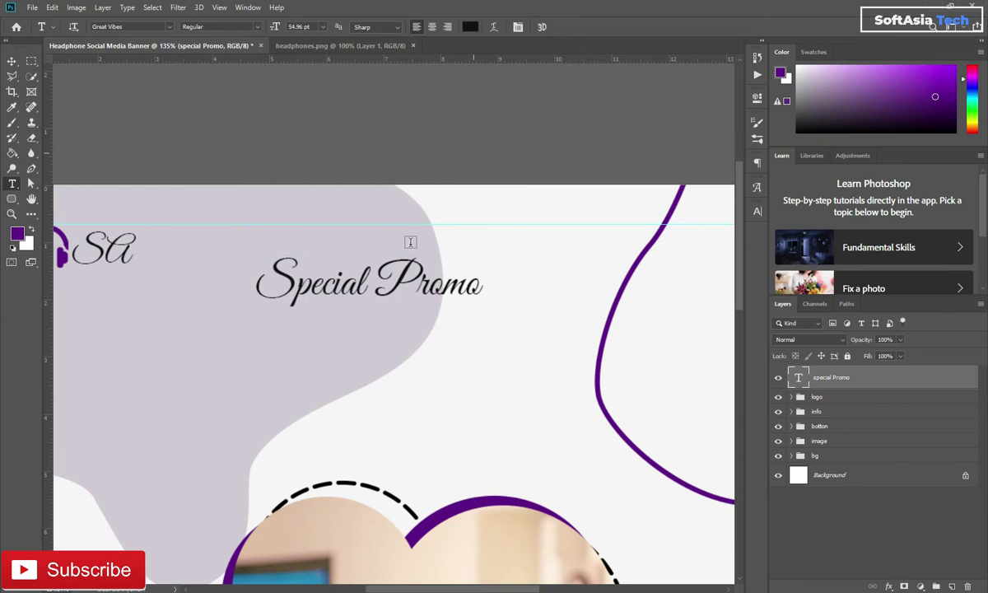
Add a text line below the heading and correct its spelling to 'Weekend'.
{"action": "left_click", "coordinate": [250, 389]}
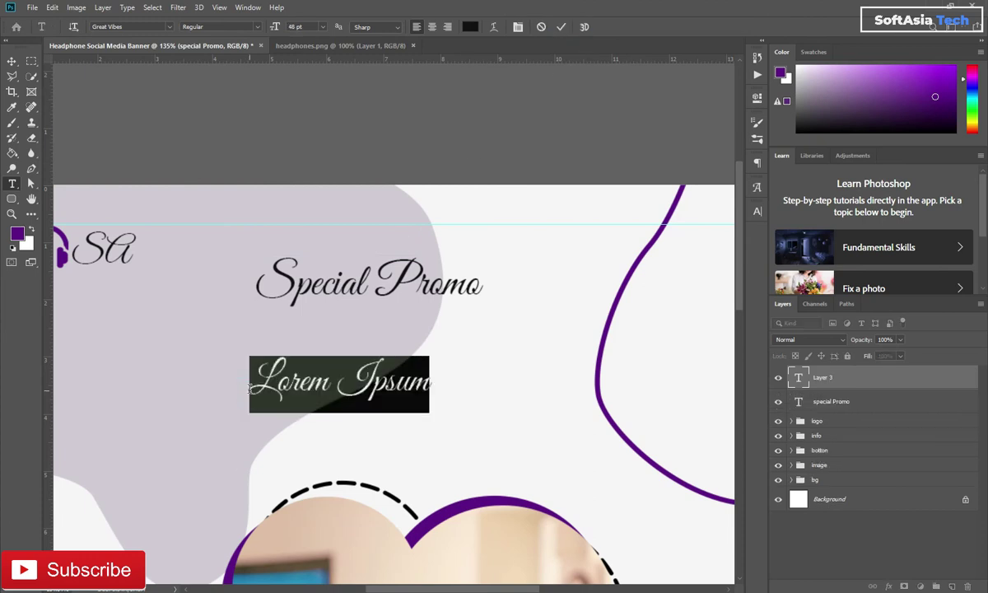
{"action": "key", "text": "BackSpace"}
{"action": "type", "text": "week"}
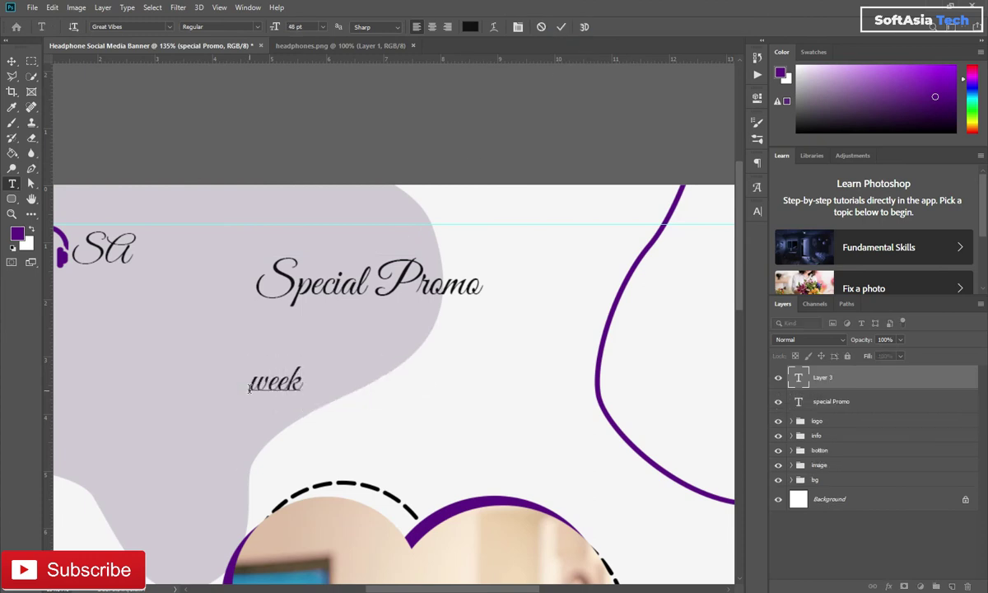
{"action": "type", "text": "ed"}
{"action": "left_click_drag", "start_coordinate": [269, 383], "coordinate": [249, 385]}
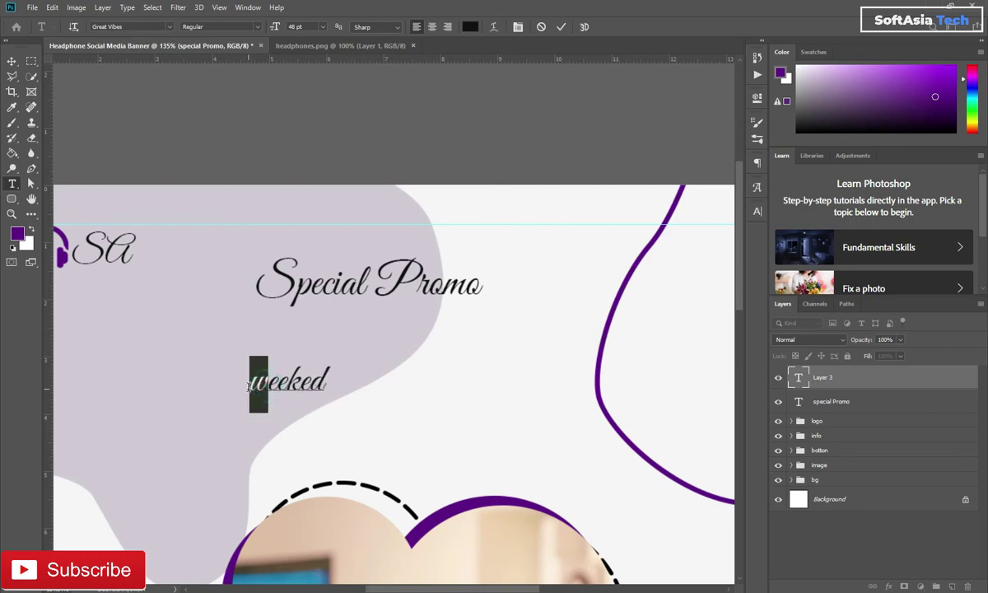
{"action": "type", "text": "W"}
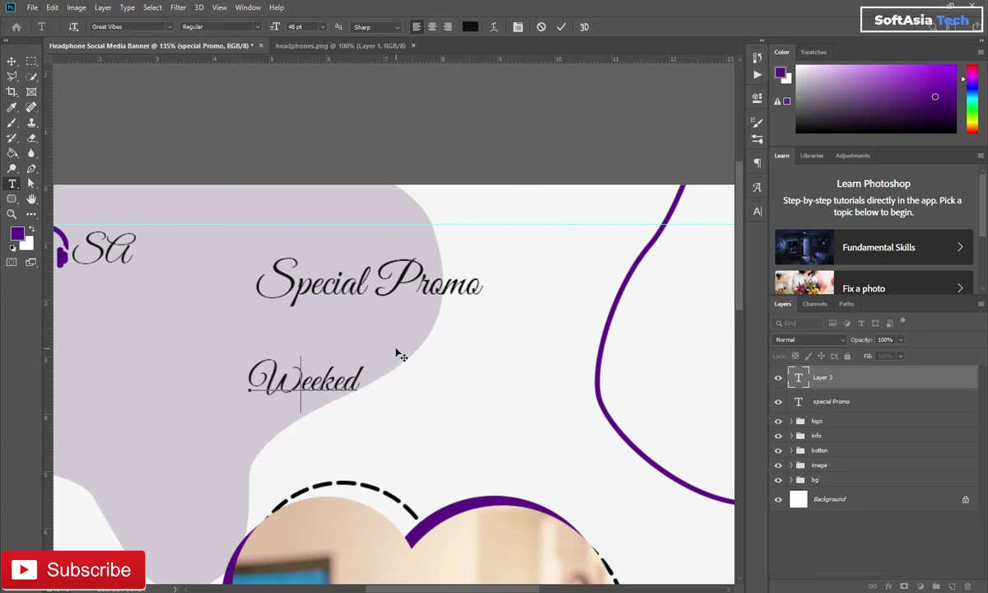
{"action": "left_click", "coordinate": [342, 384]}
{"action": "type", "text": "n"}
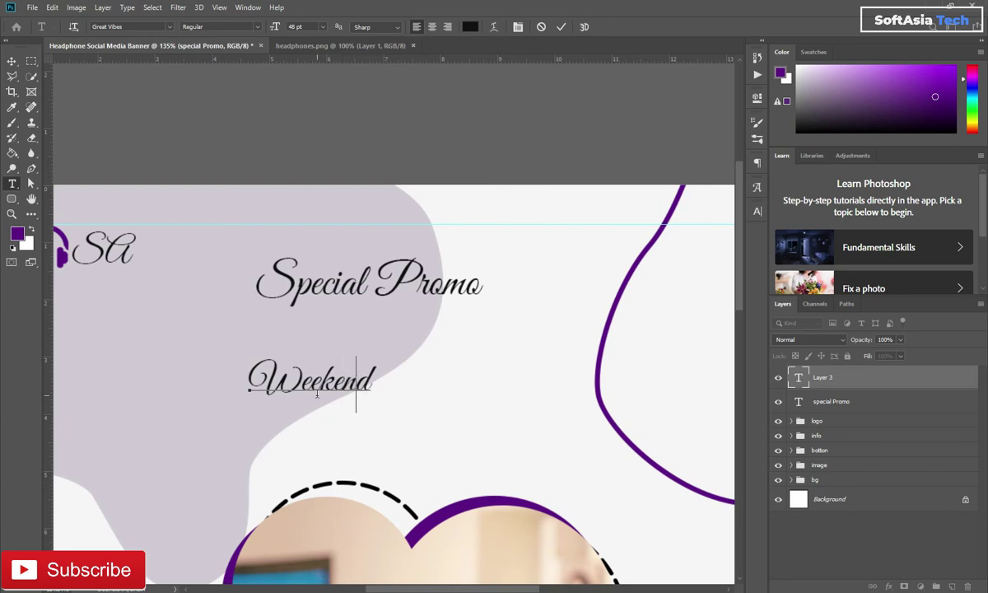
{"action": "left_click", "coordinate": [850, 381]}
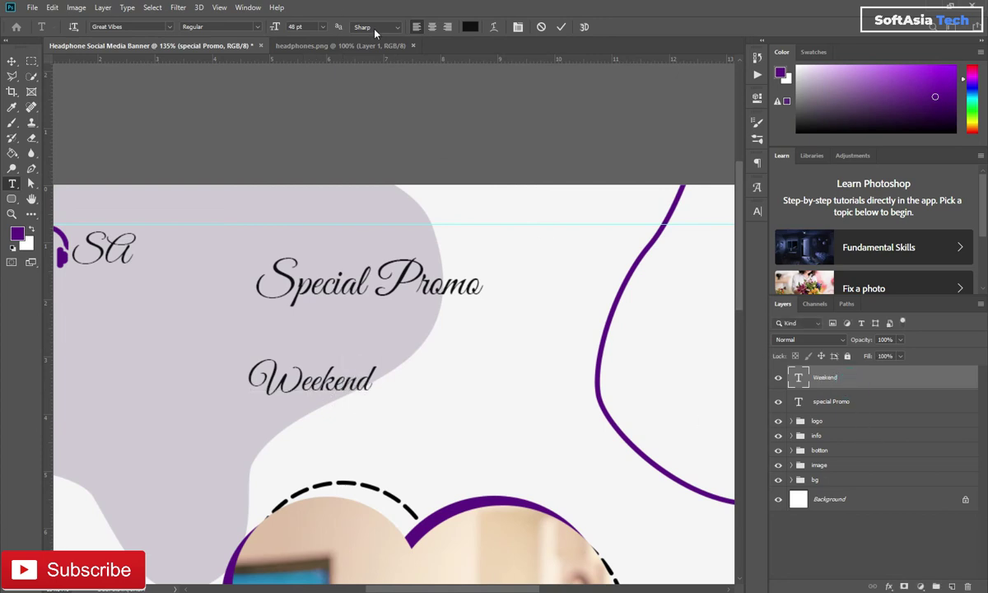
Set the Weekend text's font to Montserrat Black.
{"action": "left_click", "coordinate": [759, 213]}
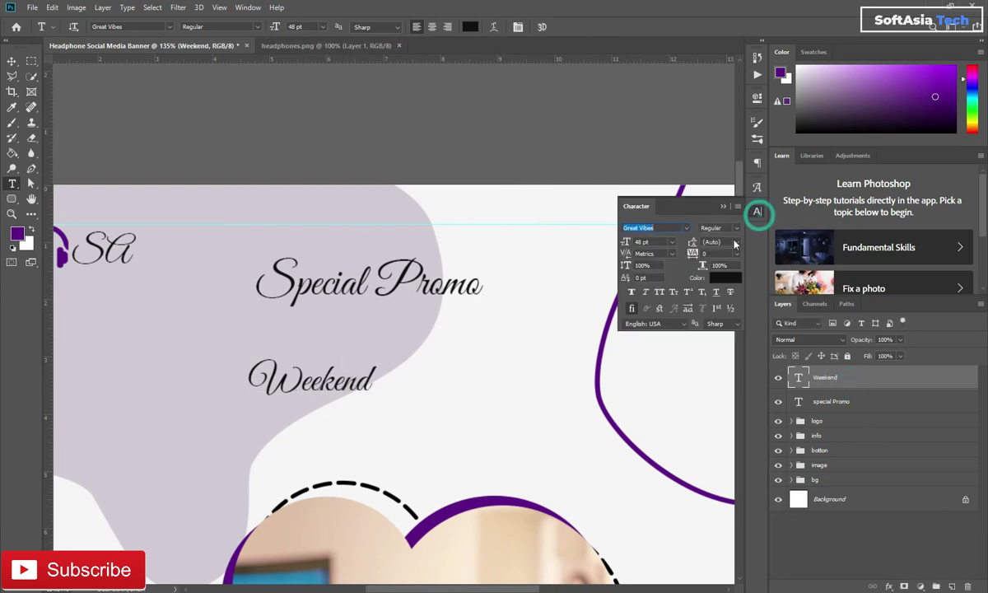
{"action": "left_click", "coordinate": [686, 228]}
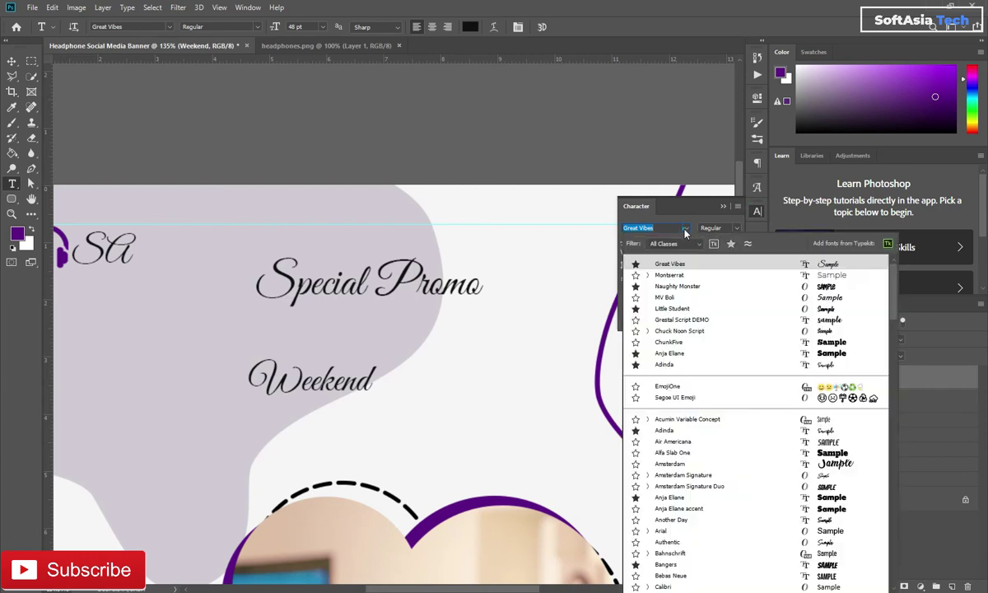
{"action": "left_click", "coordinate": [668, 272]}
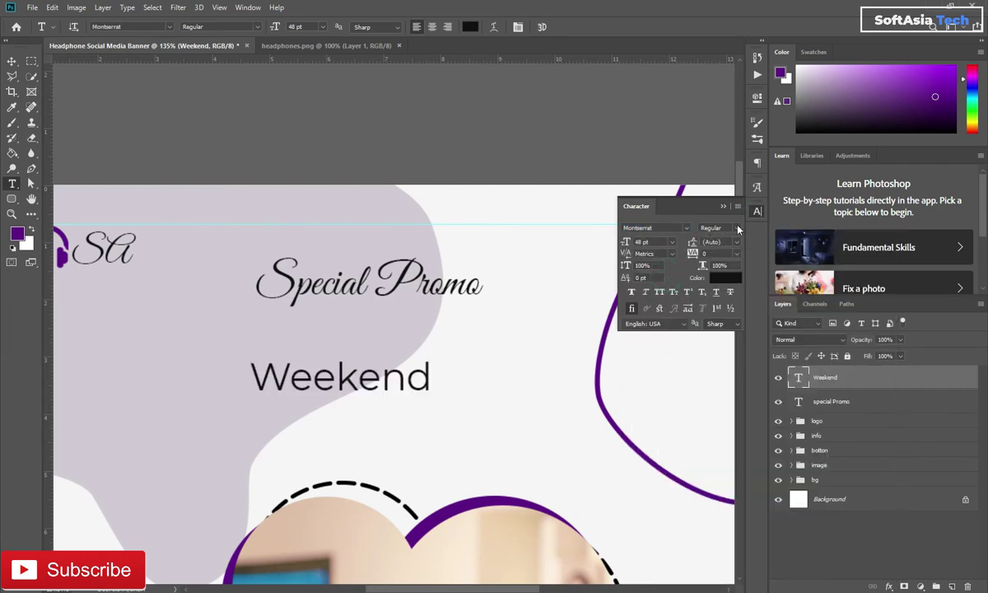
{"action": "left_click", "coordinate": [737, 229]}
{"action": "left_click", "coordinate": [715, 389]}
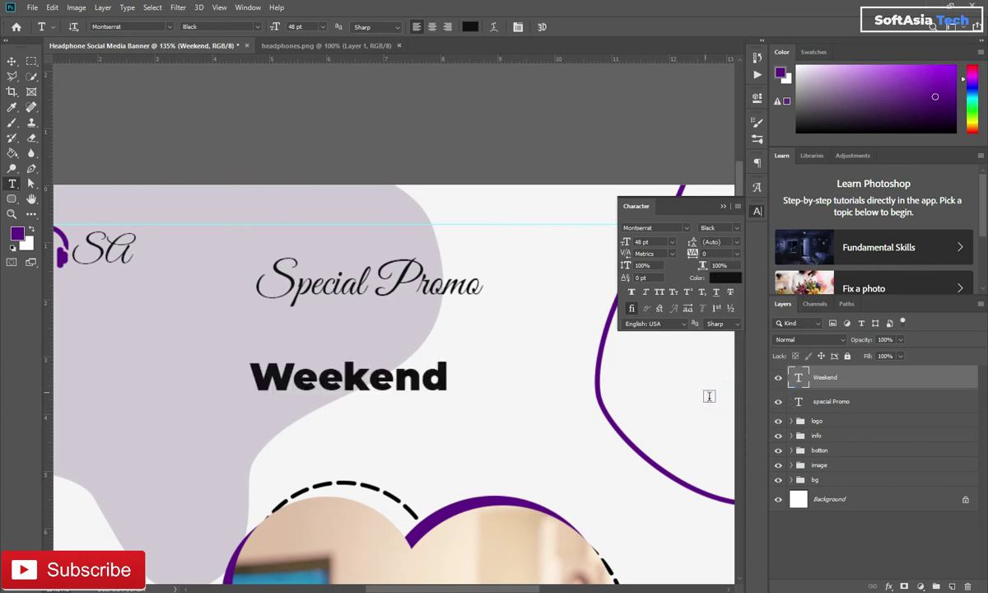
{"action": "left_click", "coordinate": [723, 206]}
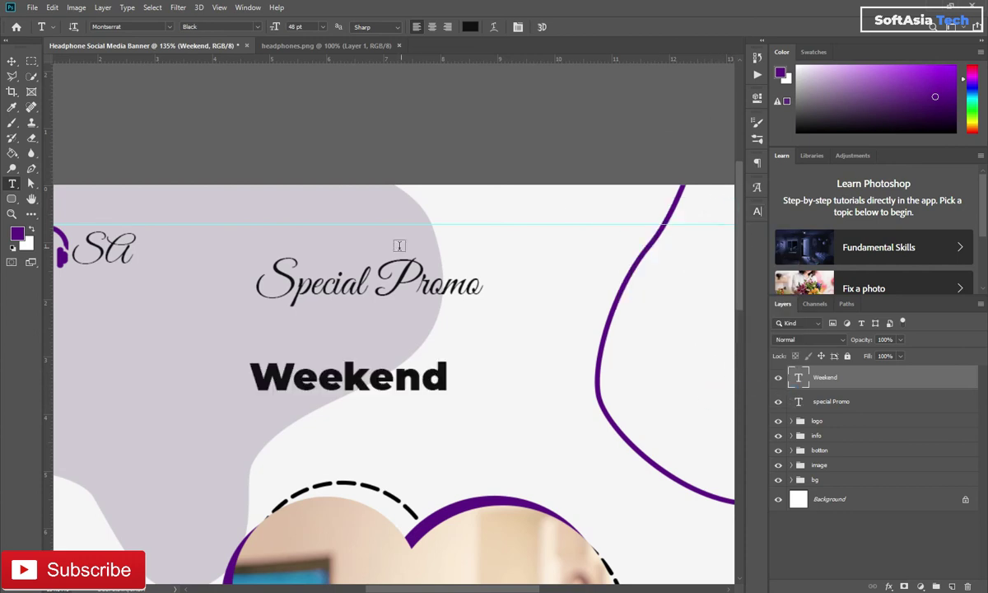
Scale Weekend to about 203% and place it directly beneath Special Promo.
{"action": "scroll", "coordinate": [346, 262], "scroll_direction": "down", "scroll_amount": 3}
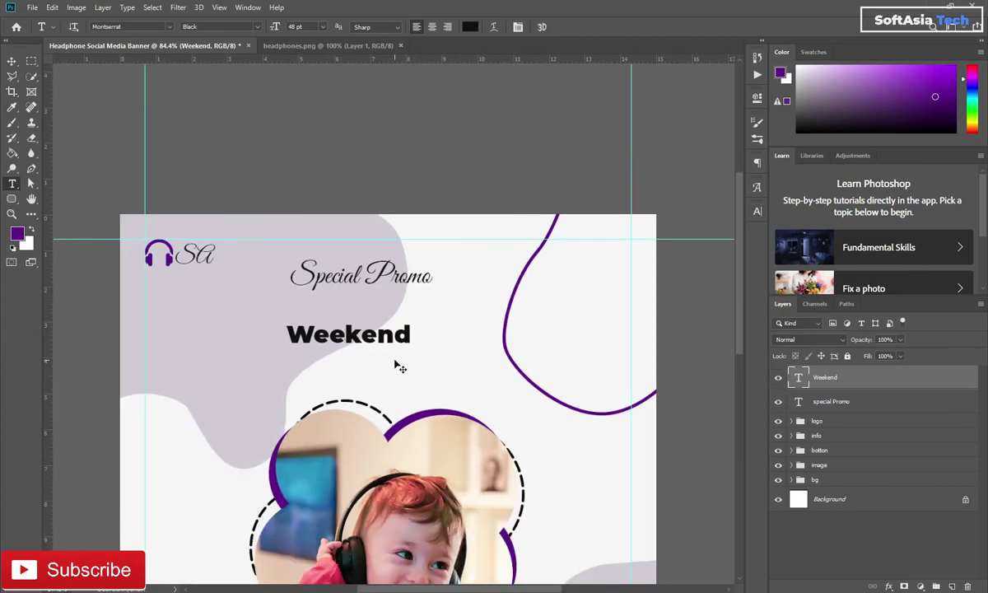
{"action": "key", "text": "ctrl+t"}
{"action": "mouse_move", "coordinate": [410, 322]}
{"action": "left_mouse_down"}
{"action": "mouse_move", "coordinate": [465, 283]}
{"action": "mouse_move", "coordinate": [500, 276]}
{"action": "left_mouse_up"}
{"action": "mouse_move", "coordinate": [452, 332]}
{"action": "left_mouse_down"}
{"action": "mouse_move", "coordinate": [383, 329]}
{"action": "mouse_move", "coordinate": [399, 299]}
{"action": "left_mouse_up"}
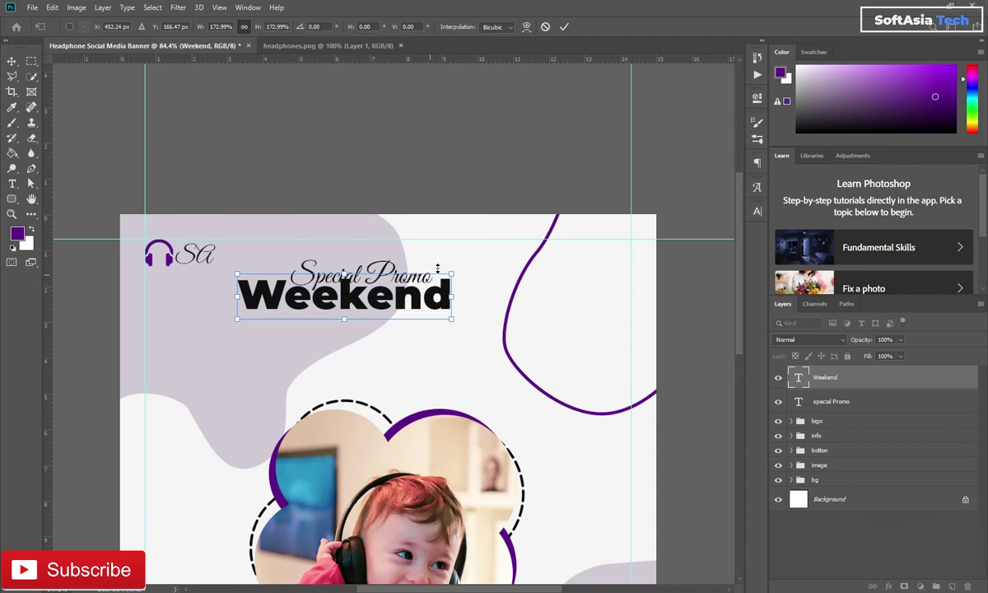
{"action": "left_click_drag", "start_coordinate": [449, 275], "coordinate": [455, 272]}
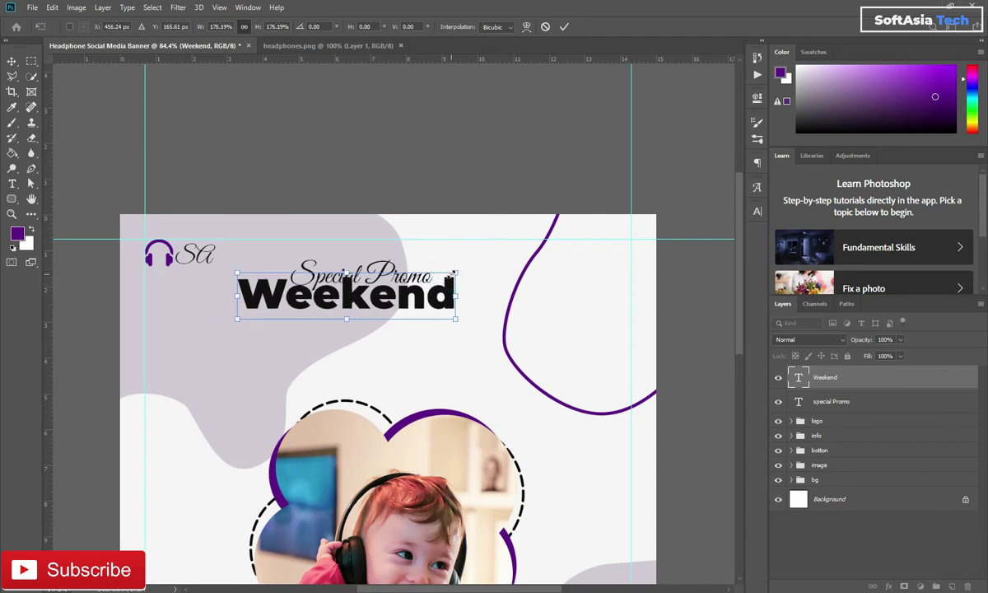
{"action": "left_click_drag", "start_coordinate": [454, 271], "coordinate": [492, 233]}
{"action": "mouse_move", "coordinate": [468, 287]}
{"action": "left_mouse_down"}
{"action": "mouse_move", "coordinate": [456, 304]}
{"action": "mouse_move", "coordinate": [465, 296]}
{"action": "left_mouse_up"}
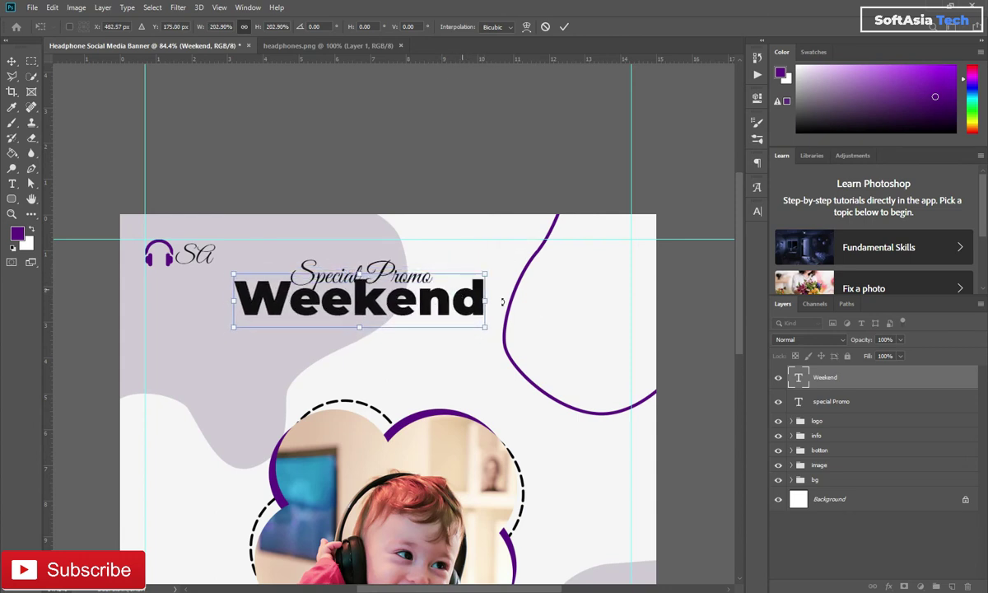
{"action": "key", "text": "Return"}
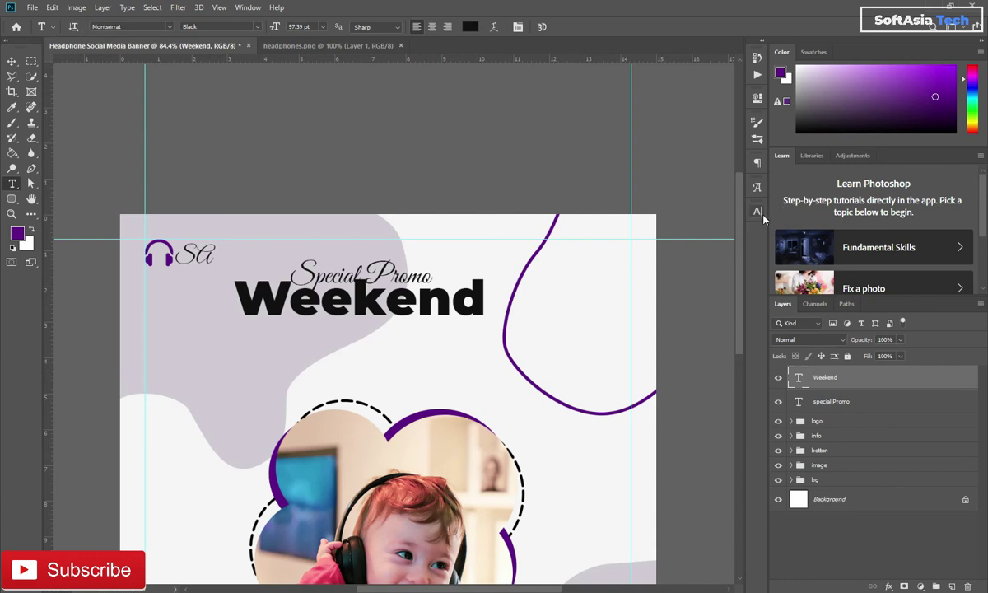
Set the Weekend text's letter tracking to 25.
{"action": "left_click", "coordinate": [758, 212]}
{"action": "left_click", "coordinate": [737, 242]}
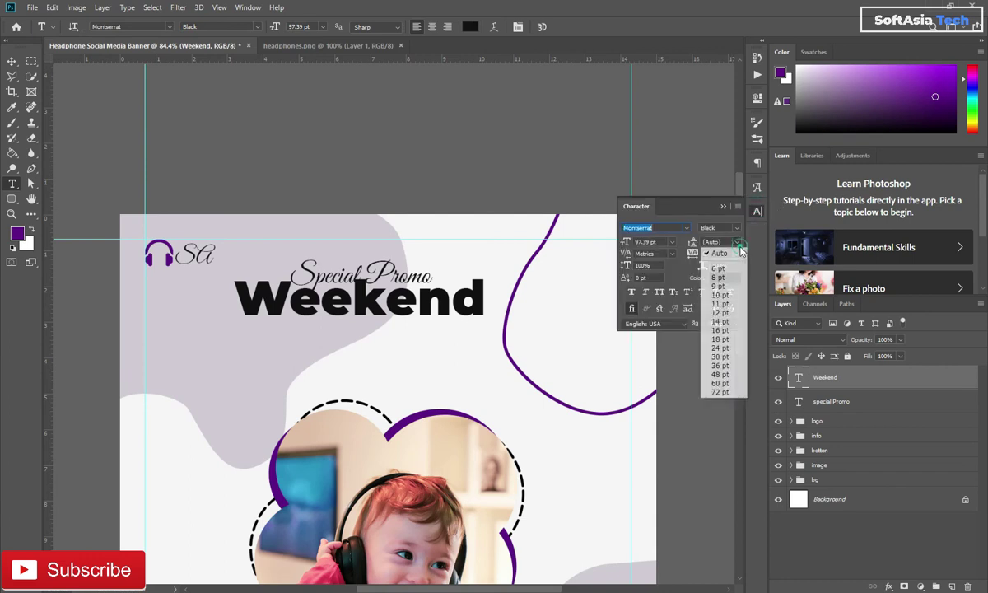
{"action": "left_click", "coordinate": [694, 241]}
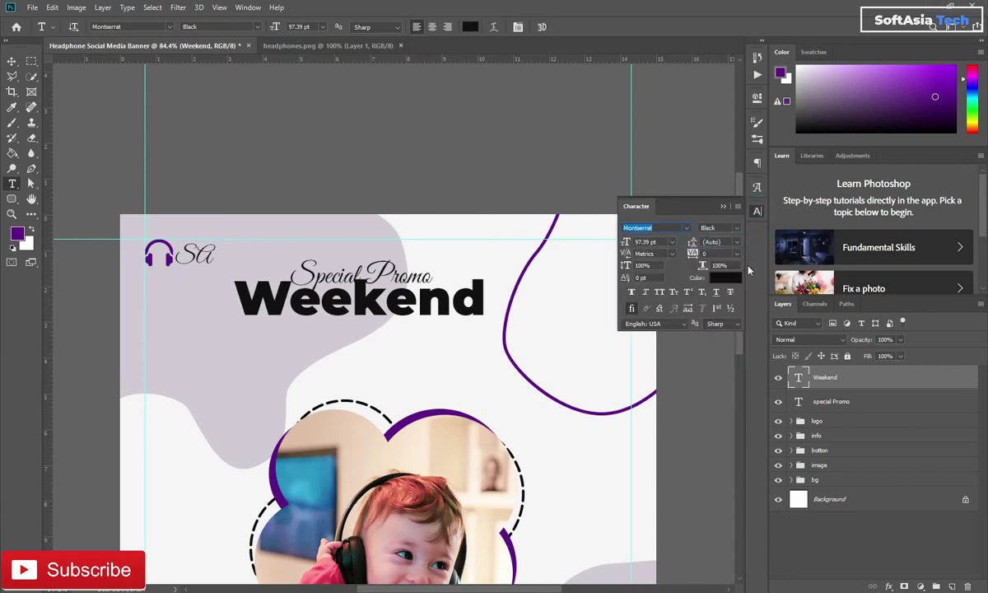
{"action": "left_click", "coordinate": [736, 254]}
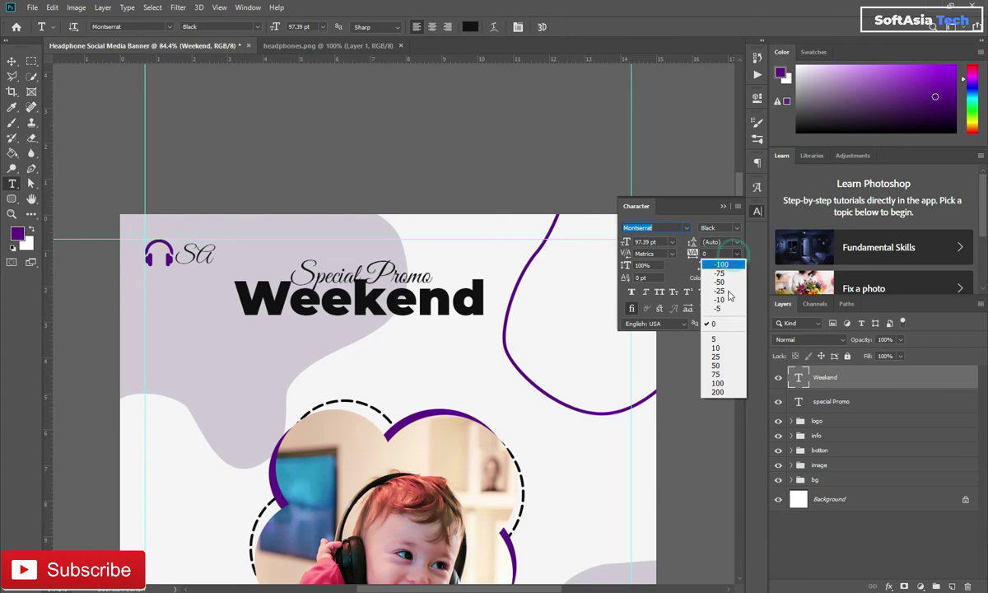
{"action": "left_click", "coordinate": [733, 357]}
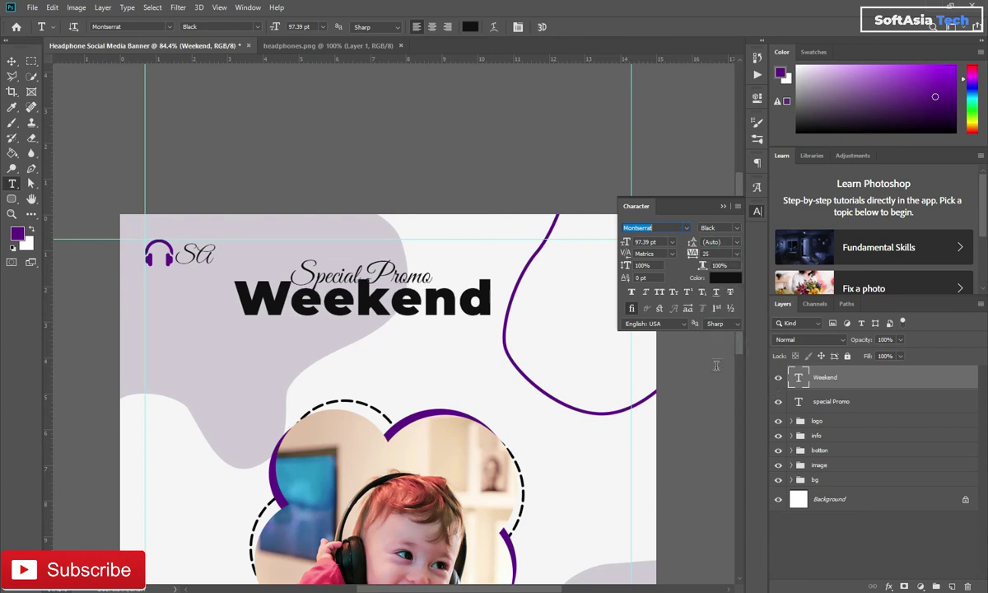
{"action": "left_click", "coordinate": [722, 207]}
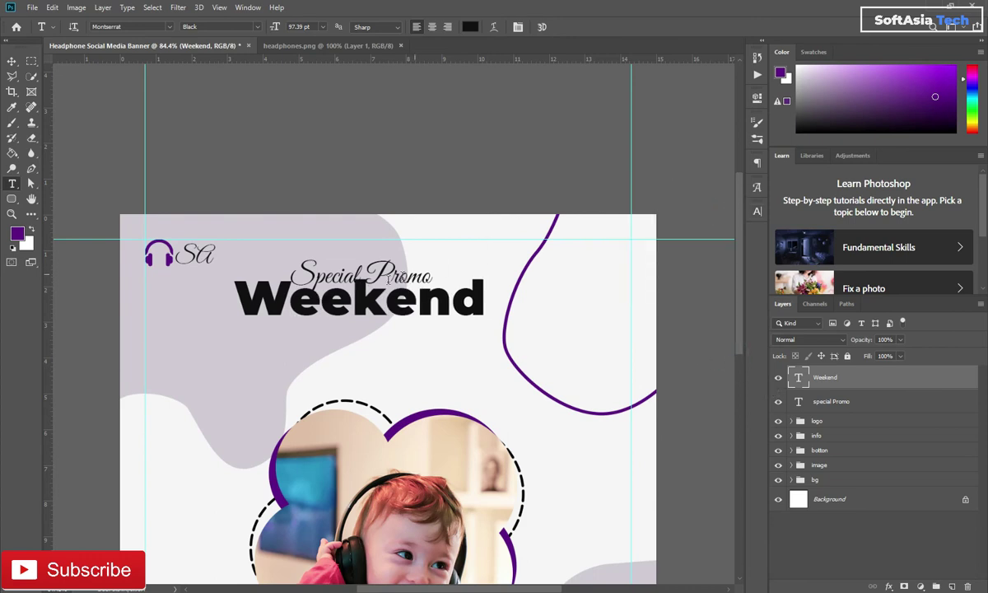
{"action": "scroll", "coordinate": [336, 305], "scroll_direction": "up", "scroll_amount": 5}
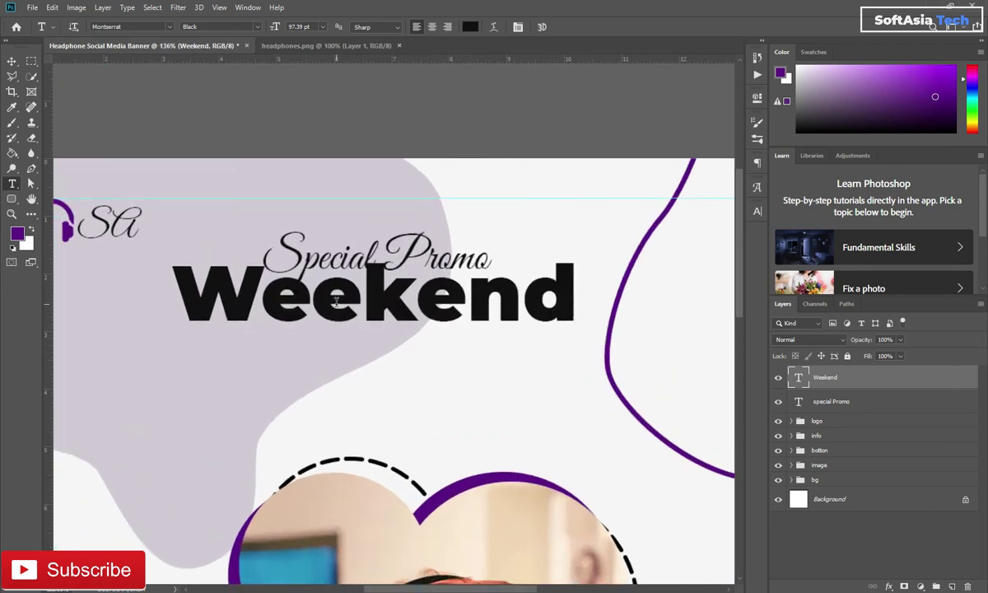
{"action": "key", "text": "v"}
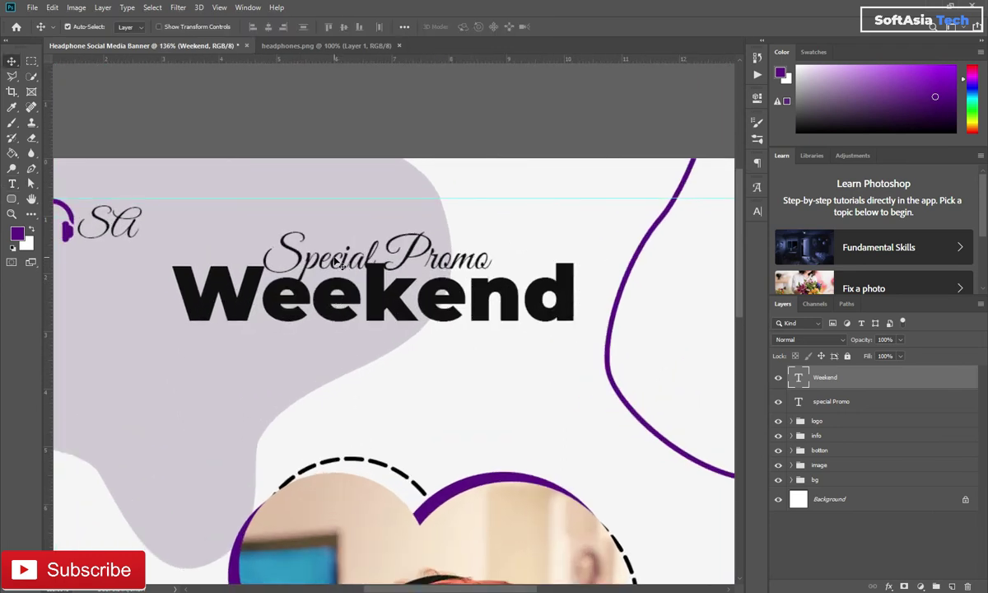
Move Special Promo up and enlarge it to about 108%.
{"action": "left_click_drag", "start_coordinate": [313, 264], "coordinate": [311, 252]}
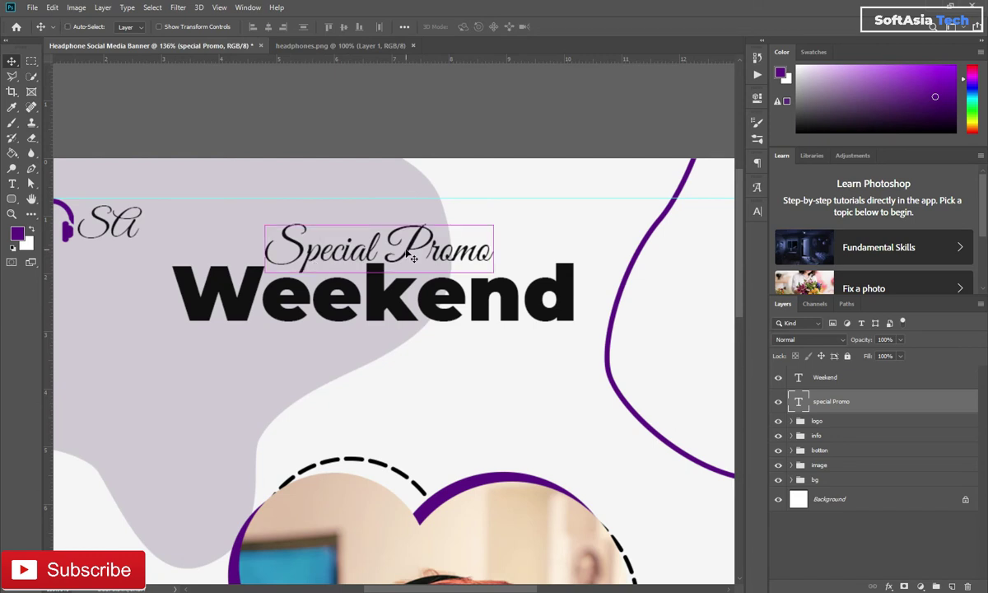
{"action": "key", "text": "ctrl+t"}
{"action": "mouse_move", "coordinate": [495, 218]}
{"action": "left_mouse_down"}
{"action": "mouse_move", "coordinate": [511, 216]}
{"action": "mouse_move", "coordinate": [493, 234]}
{"action": "left_mouse_up"}
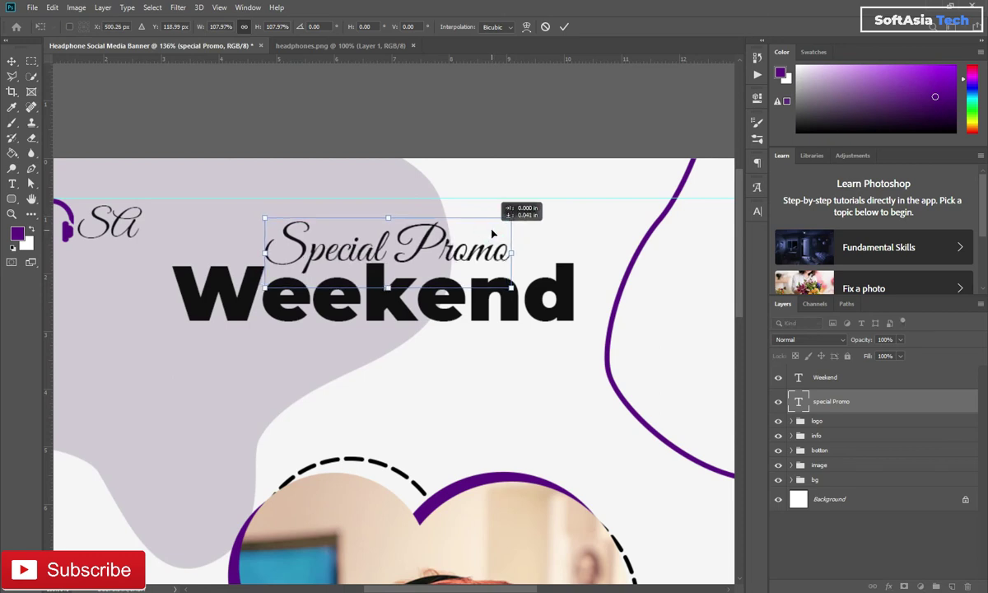
{"action": "left_click_drag", "start_coordinate": [493, 234], "coordinate": [492, 235]}
{"action": "key", "text": "Return"}
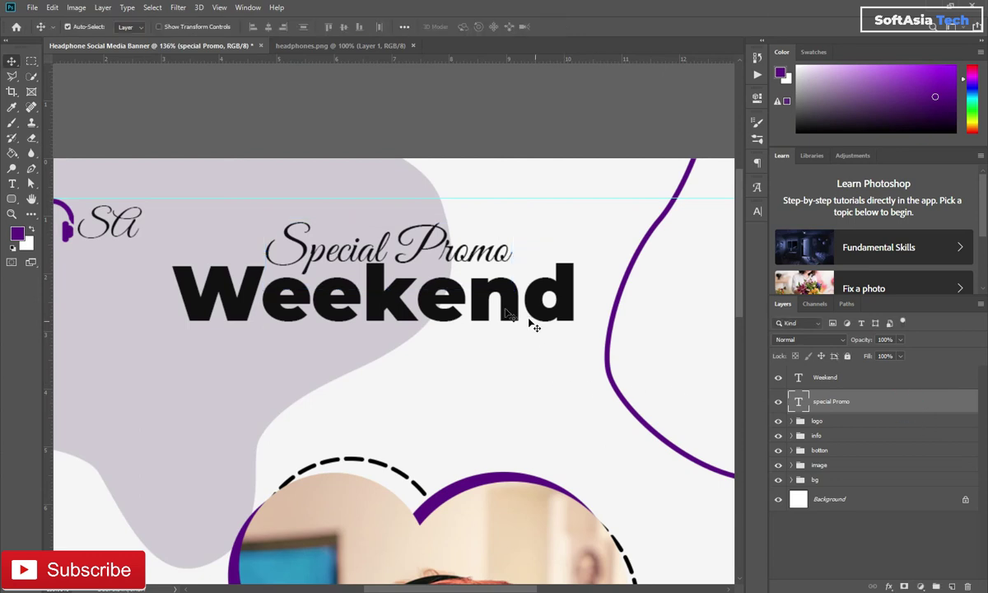
Enlarge Weekend slightly, check the fonts, and nudge it under Special Promo.
{"action": "left_click", "coordinate": [480, 300]}
{"action": "key", "text": "ctrl+t"}
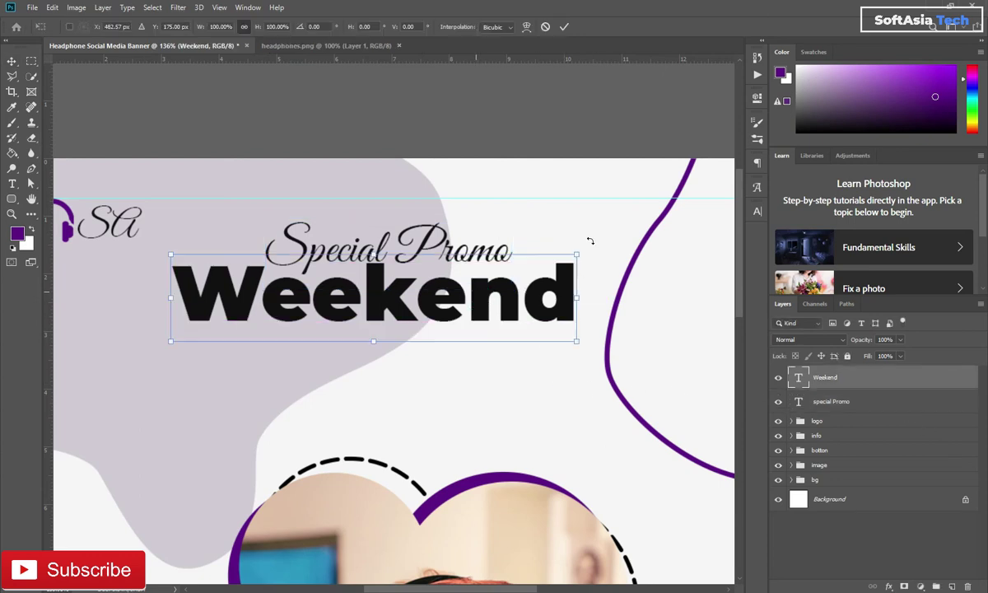
{"action": "mouse_move", "coordinate": [579, 255]}
{"action": "left_mouse_down"}
{"action": "mouse_move", "coordinate": [569, 266]}
{"action": "mouse_move", "coordinate": [580, 260]}
{"action": "left_mouse_up"}
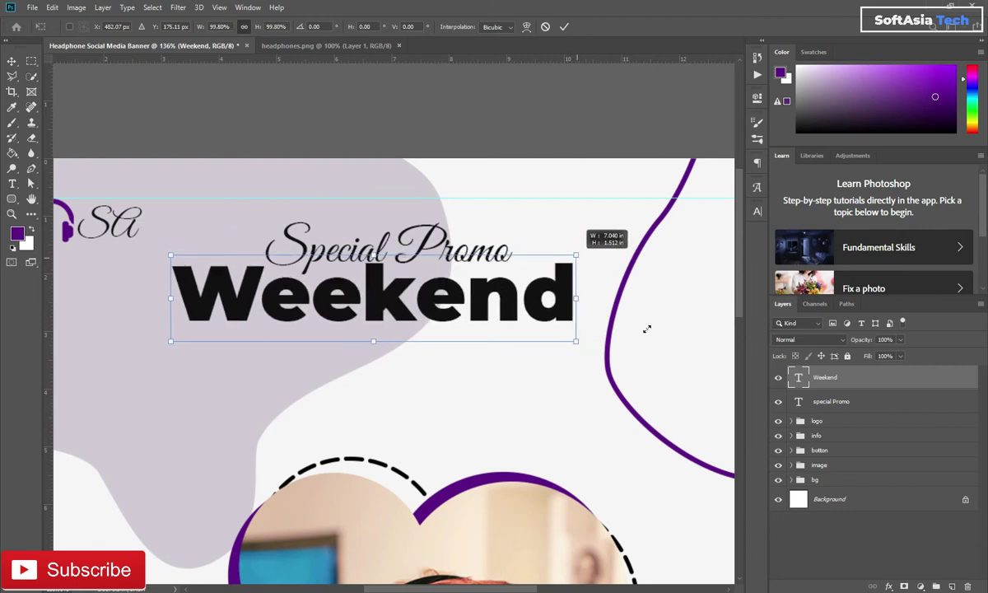
{"action": "key", "text": "Return"}
{"action": "left_click", "coordinate": [754, 211]}
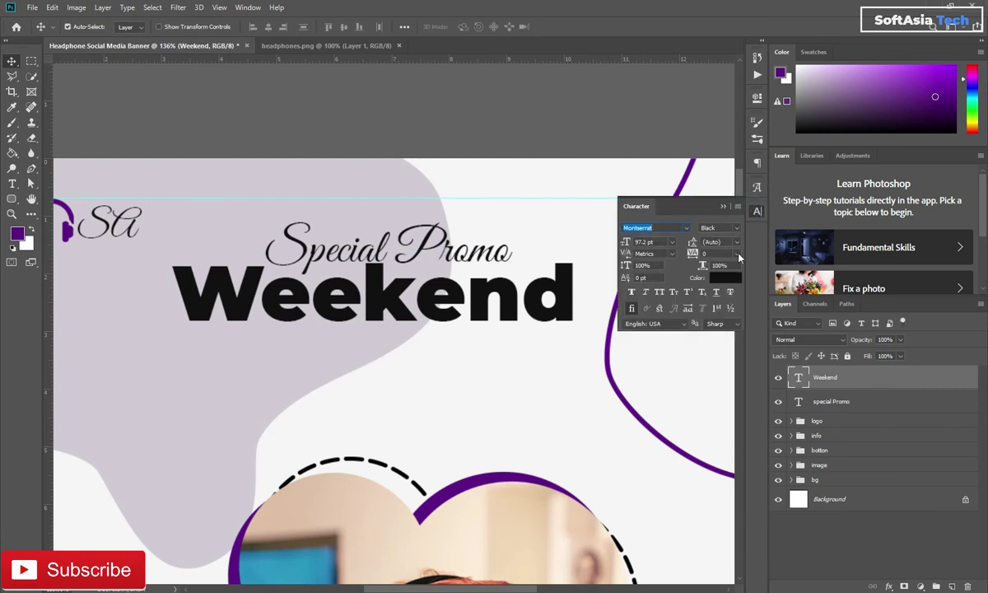
{"action": "left_click", "coordinate": [850, 403]}
{"action": "left_click", "coordinate": [723, 205]}
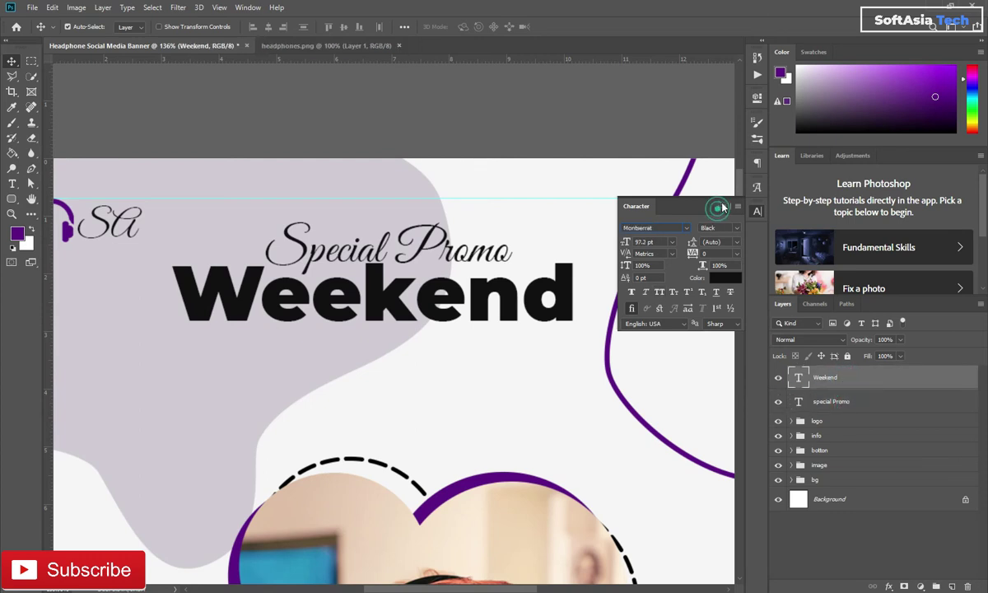
{"action": "left_click_drag", "start_coordinate": [405, 294], "coordinate": [404, 294]}
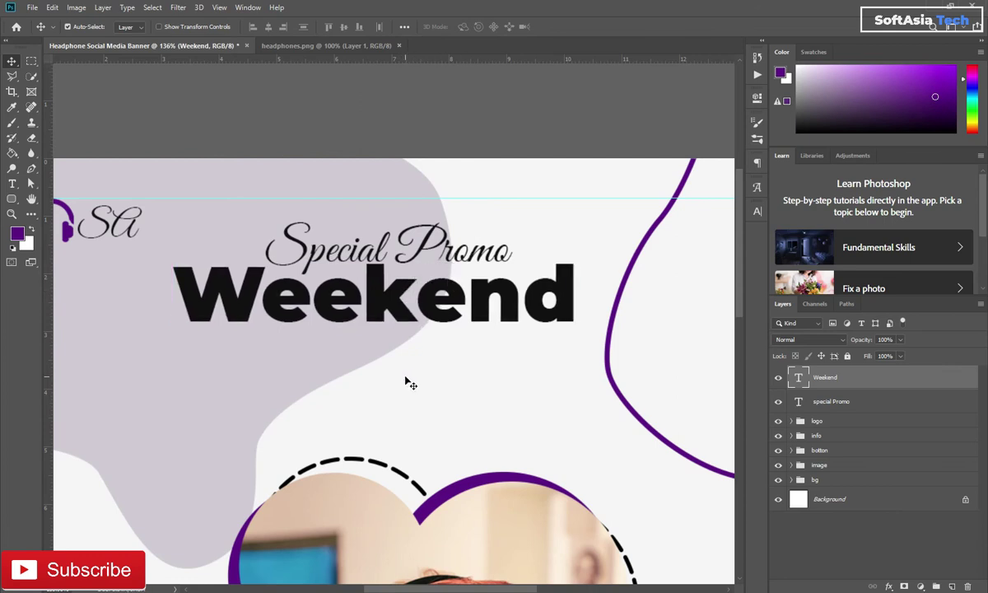
Draw a yellow rounded rectangle below Weekend.
{"action": "left_click", "coordinate": [12, 199]}
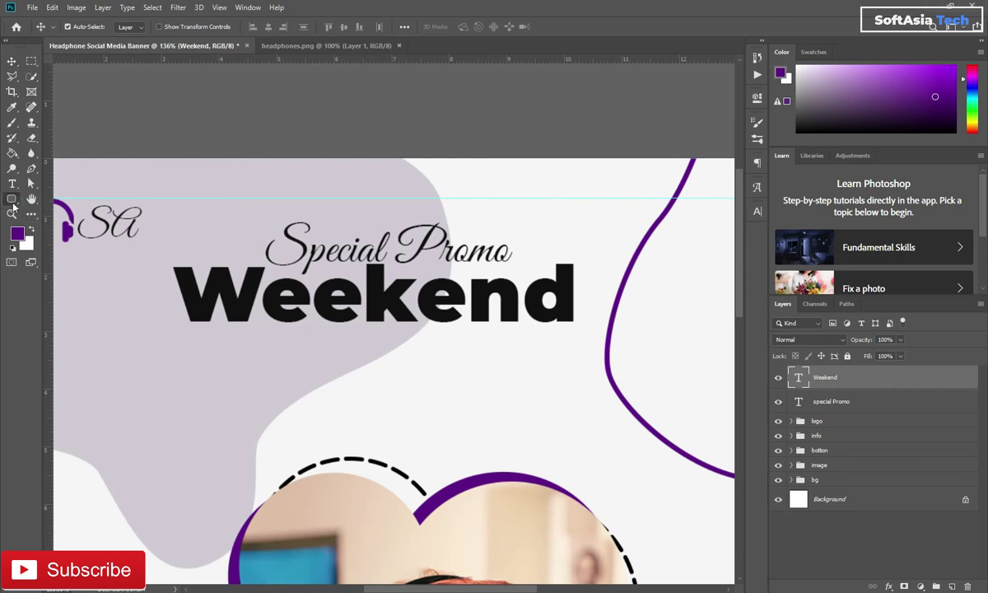
{"action": "left_click_drag", "start_coordinate": [471, 345], "coordinate": [585, 370]}
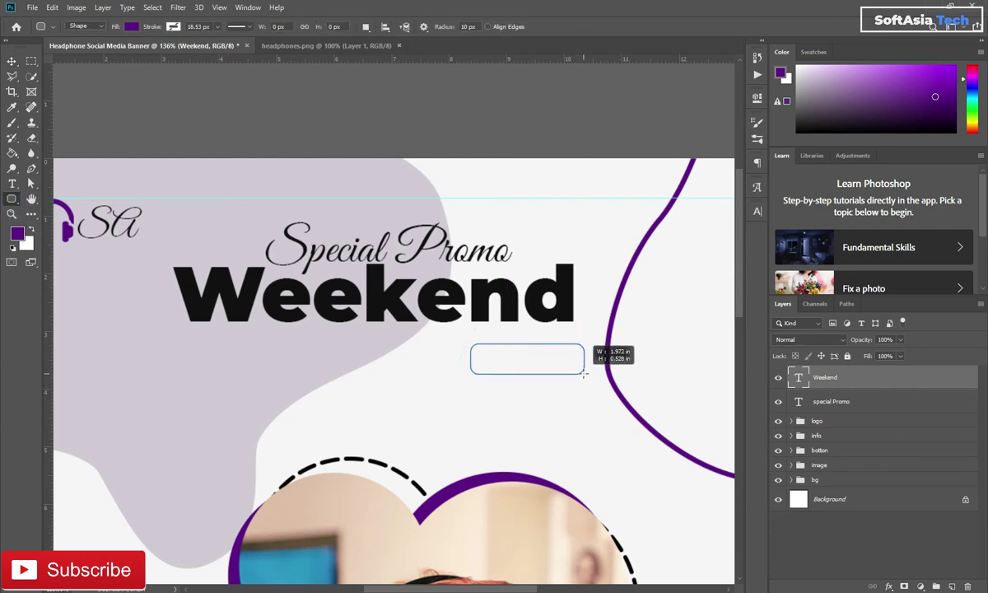
{"action": "left_click_drag", "start_coordinate": [585, 370], "coordinate": [585, 381]}
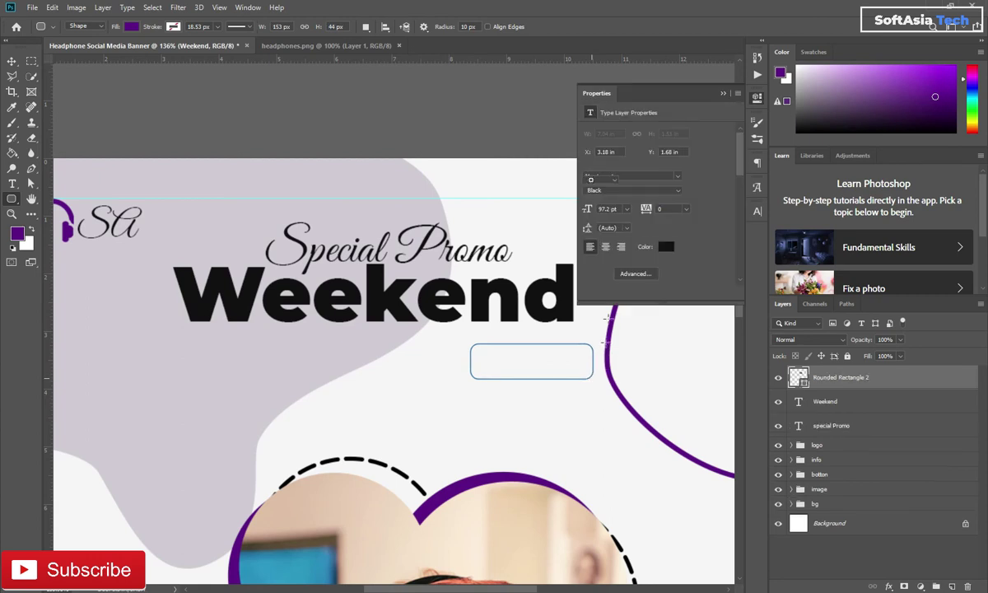
{"action": "left_click", "coordinate": [589, 168]}
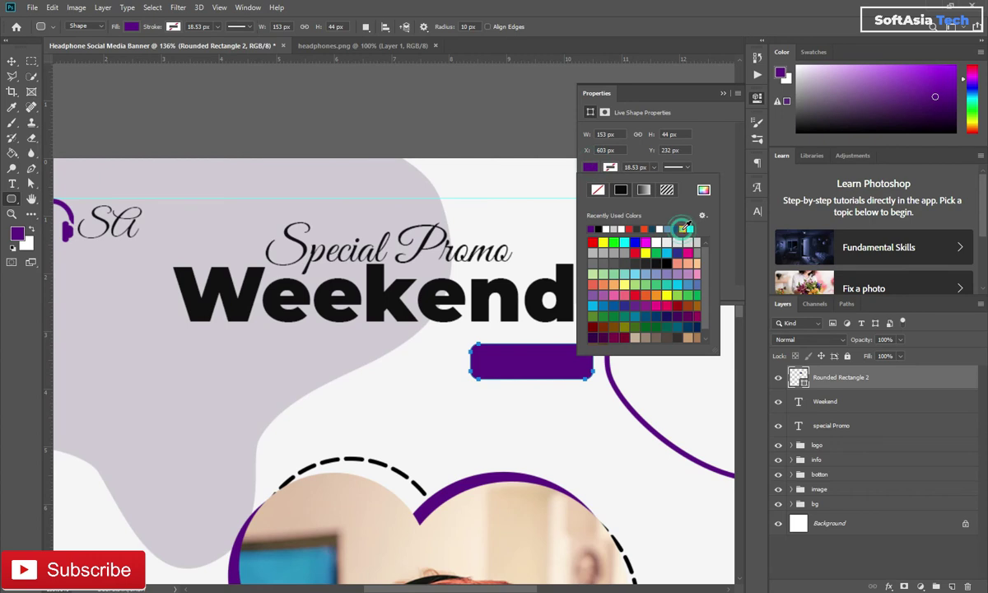
{"action": "left_click", "coordinate": [683, 229]}
{"action": "left_click", "coordinate": [724, 94]}
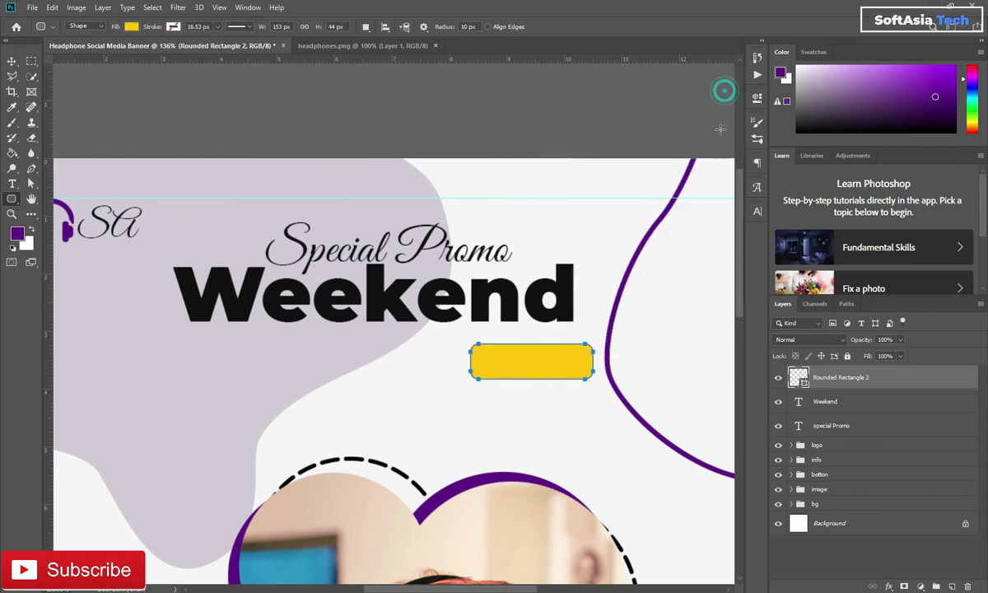
{"action": "key", "text": "ctrl+Return"}
{"action": "key", "text": "ctrl+d"}
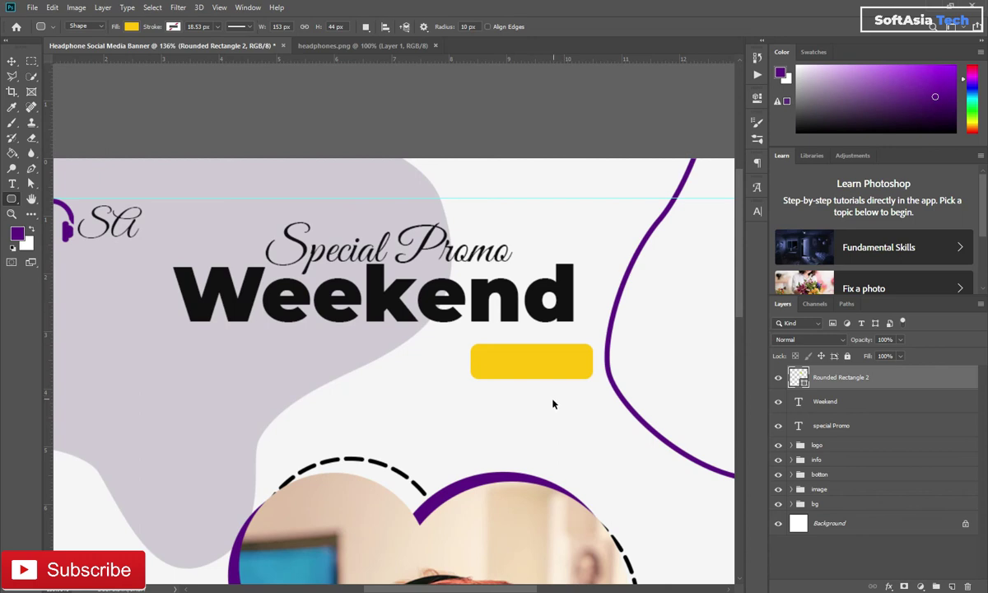
Try tilting the rectangle, then cancel and delete it.
{"action": "key", "text": "ctrl+t"}
{"action": "mouse_move", "coordinate": [600, 330]}
{"action": "left_mouse_down"}
{"action": "mouse_move", "coordinate": [585, 319]}
{"action": "mouse_move", "coordinate": [601, 328]}
{"action": "left_mouse_up"}
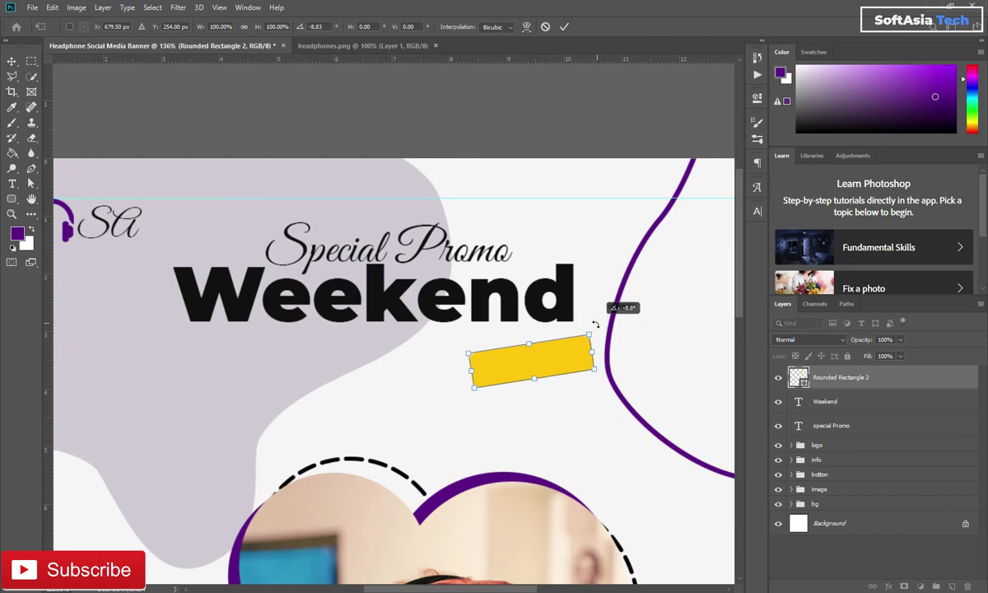
{"action": "key", "text": "Escape"}
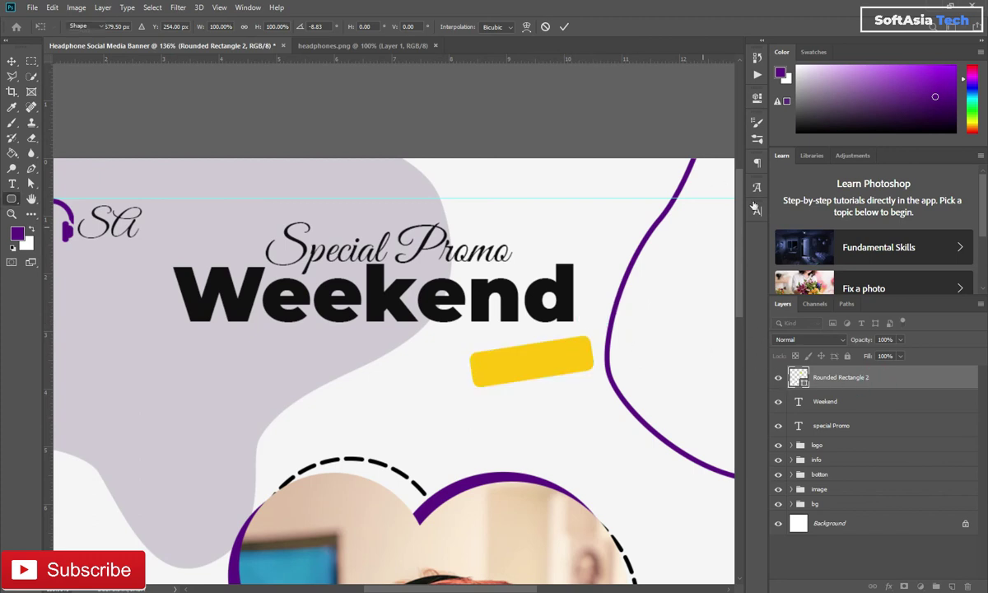
{"action": "left_click", "coordinate": [757, 98]}
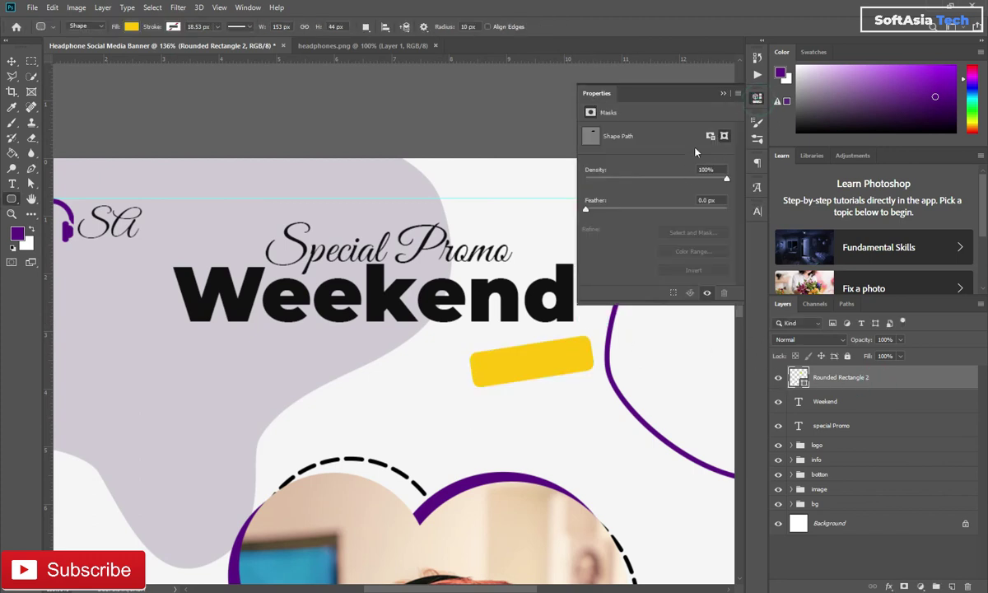
{"action": "left_click", "coordinate": [722, 95]}
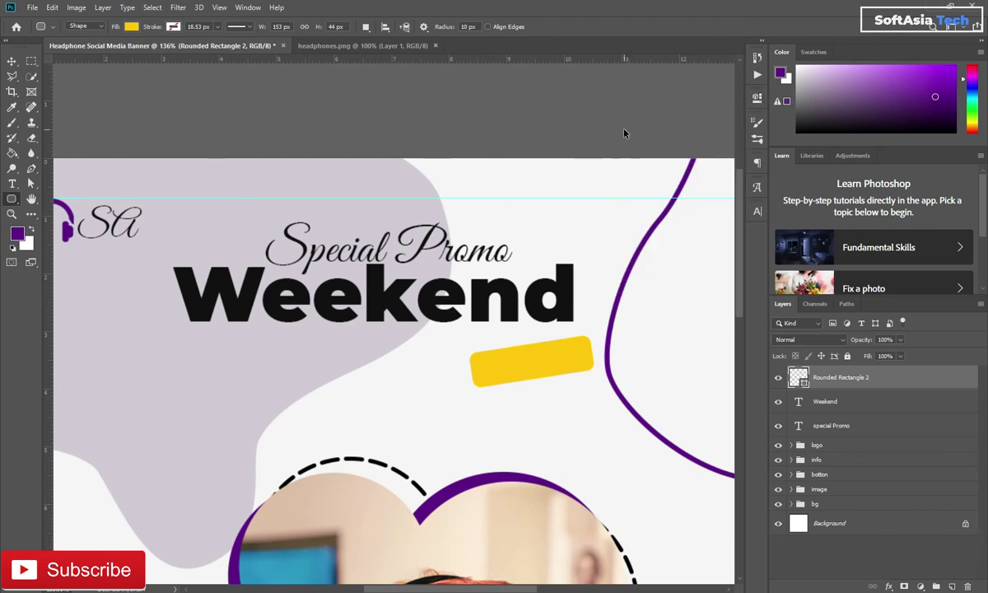
{"action": "key", "text": "ctrl+z"}
{"action": "left_click", "coordinate": [758, 97]}
{"action": "left_click", "coordinate": [758, 97]}
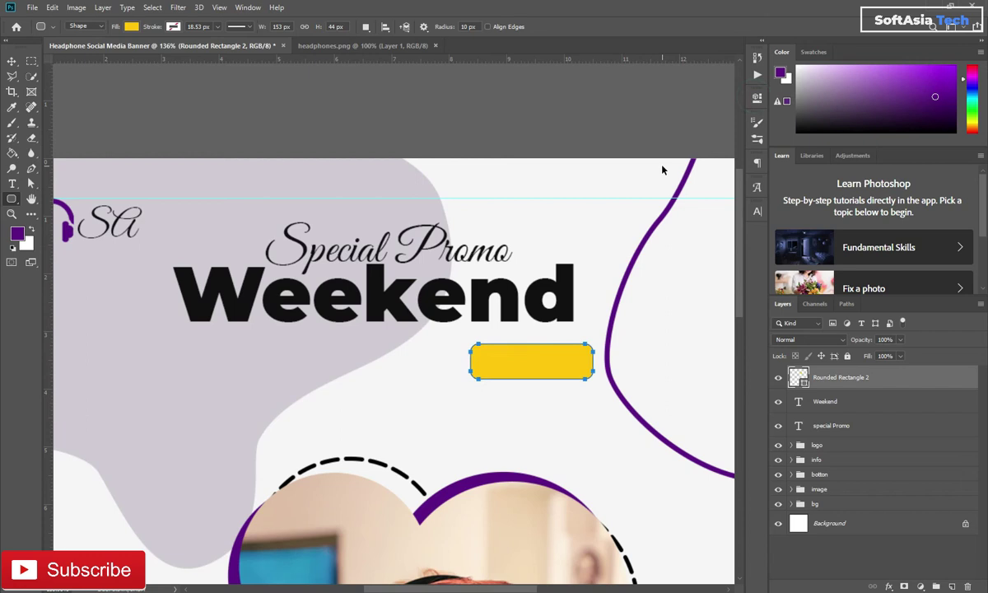
{"action": "left_click", "coordinate": [758, 97]}
{"action": "left_click", "coordinate": [758, 97]}
{"action": "key", "text": "alt+BackSpace"}
{"action": "key", "text": "Delete"}
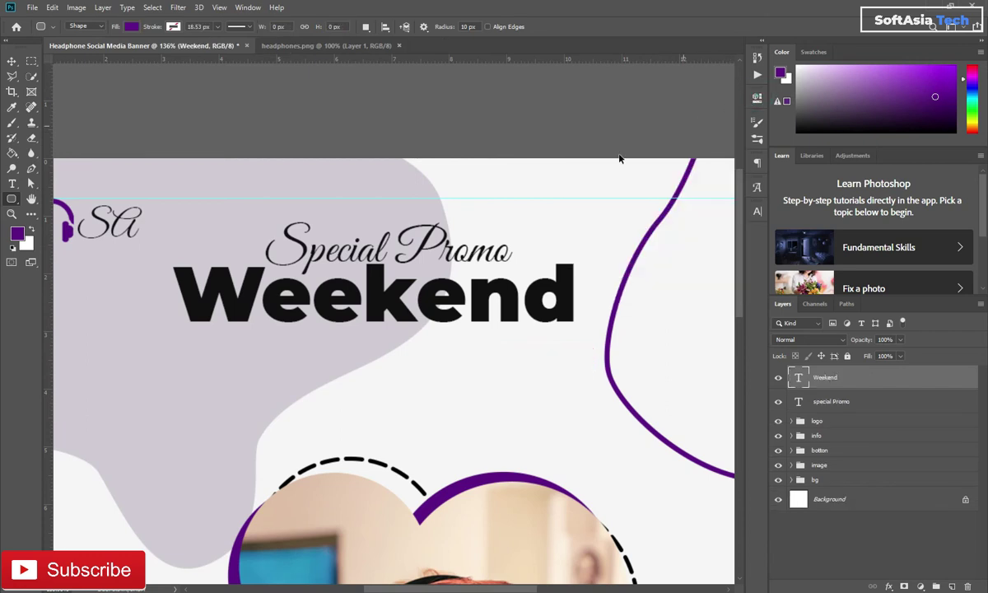
Draw a larger yellow rounded rectangle with 20 px corner radius below Weekend.
{"action": "left_click_drag", "start_coordinate": [438, 362], "coordinate": [610, 404]}
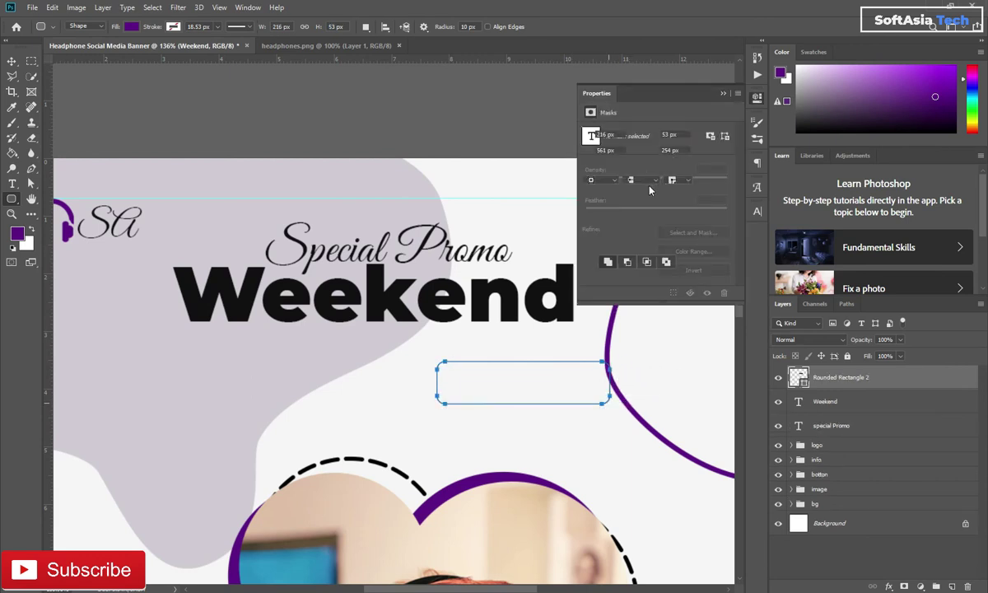
{"action": "left_click", "coordinate": [626, 213]}
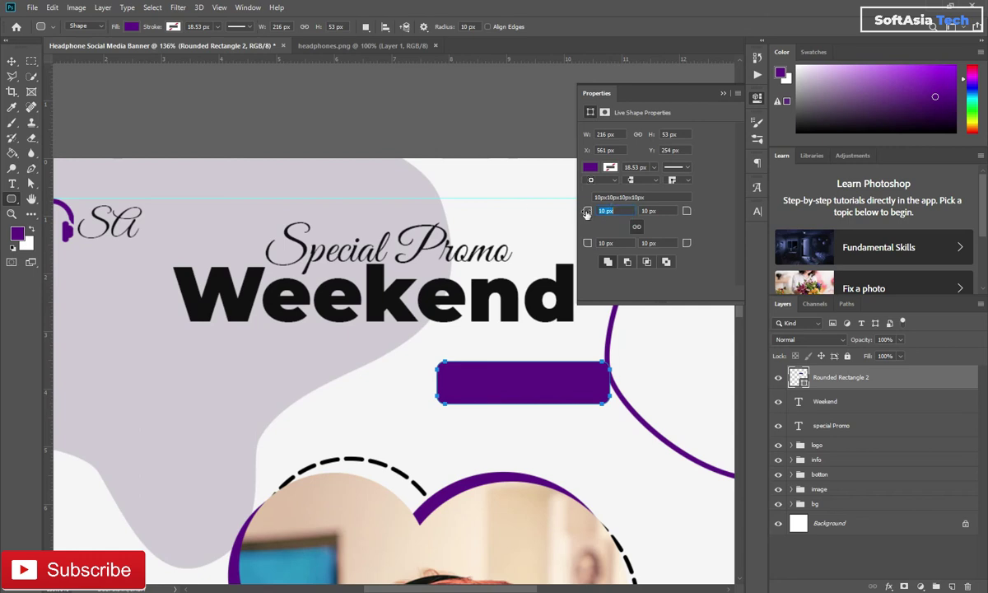
{"action": "key", "text": "Return"}
{"action": "left_click", "coordinate": [595, 166]}
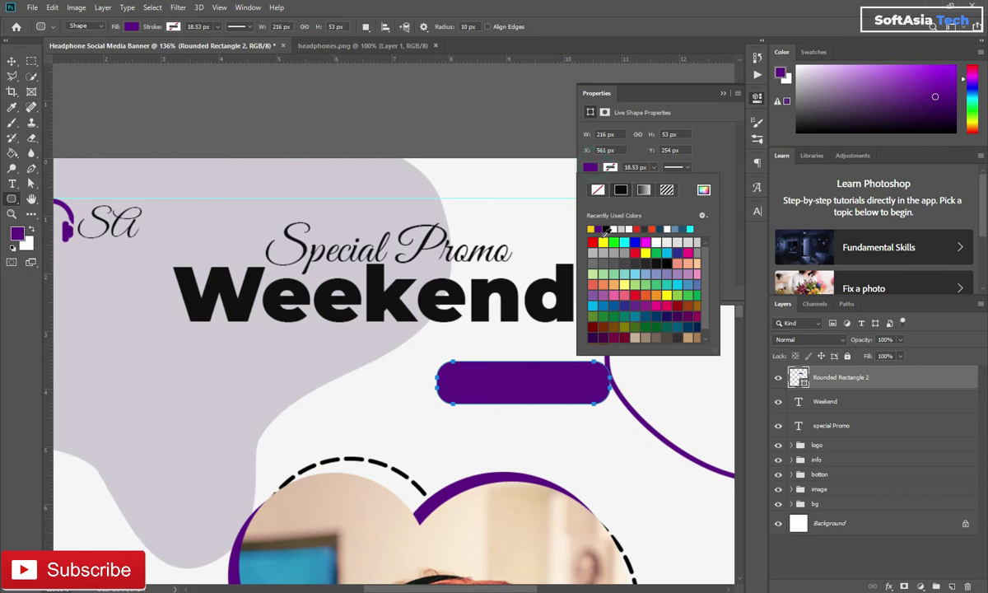
{"action": "left_click", "coordinate": [591, 229]}
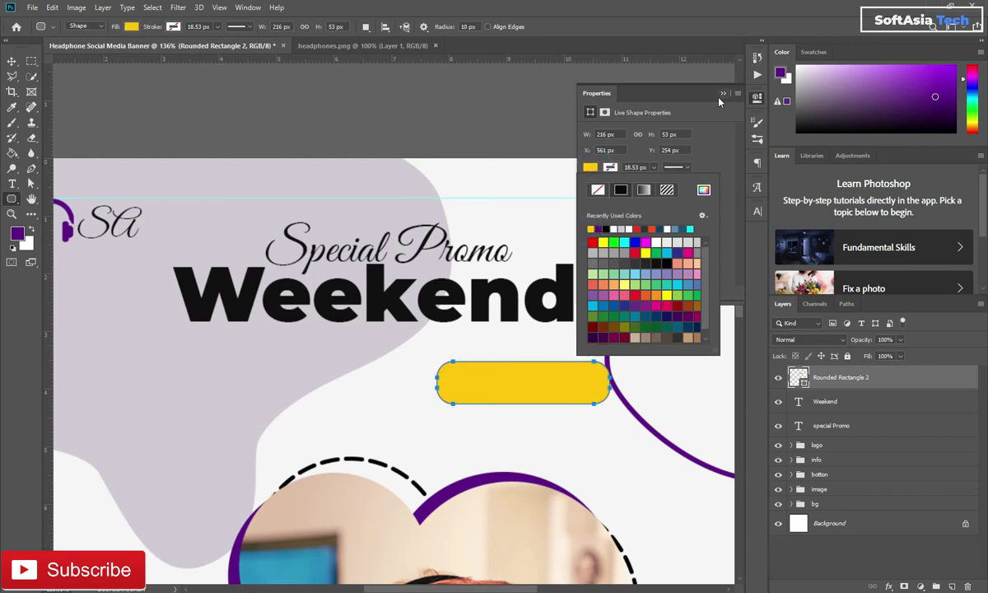
{"action": "left_click", "coordinate": [721, 97]}
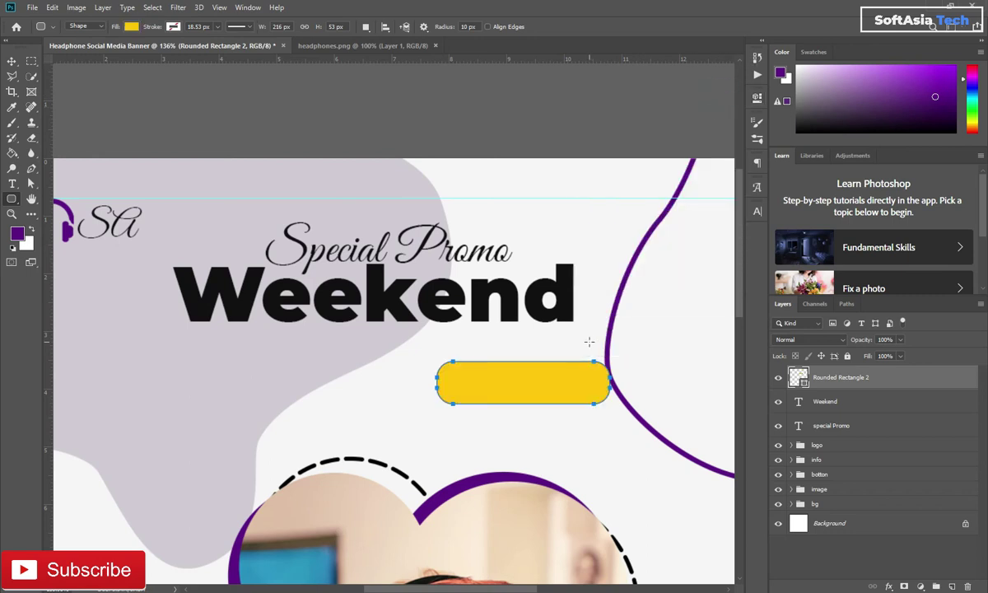
{"action": "key", "text": "Return"}
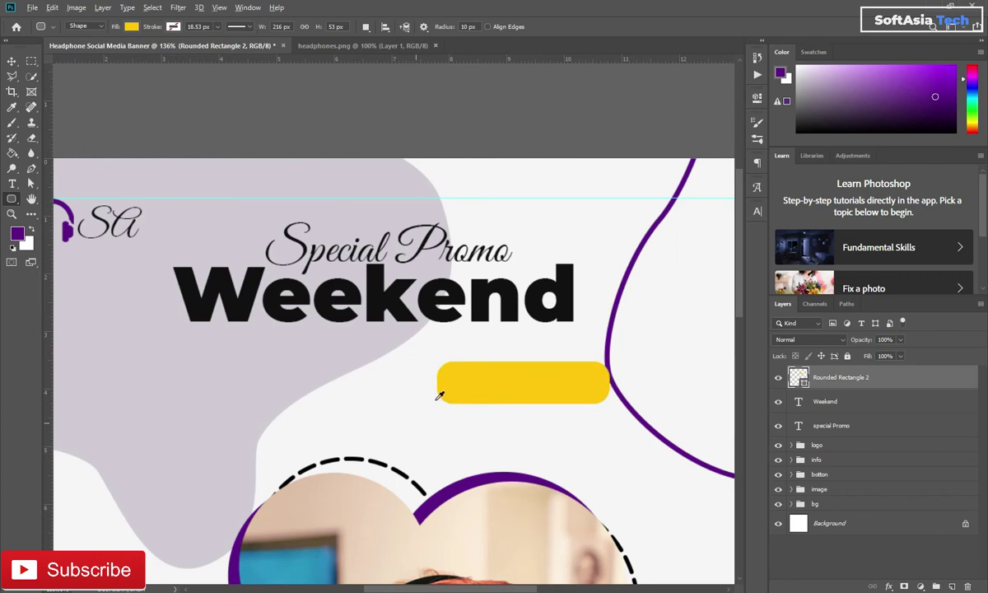
{"action": "scroll", "coordinate": [474, 372], "scroll_direction": "up", "scroll_amount": 3}
Tilt the yellow bar about -5.57° and place it just under Weekend.
{"action": "key", "text": "ctrl+t"}
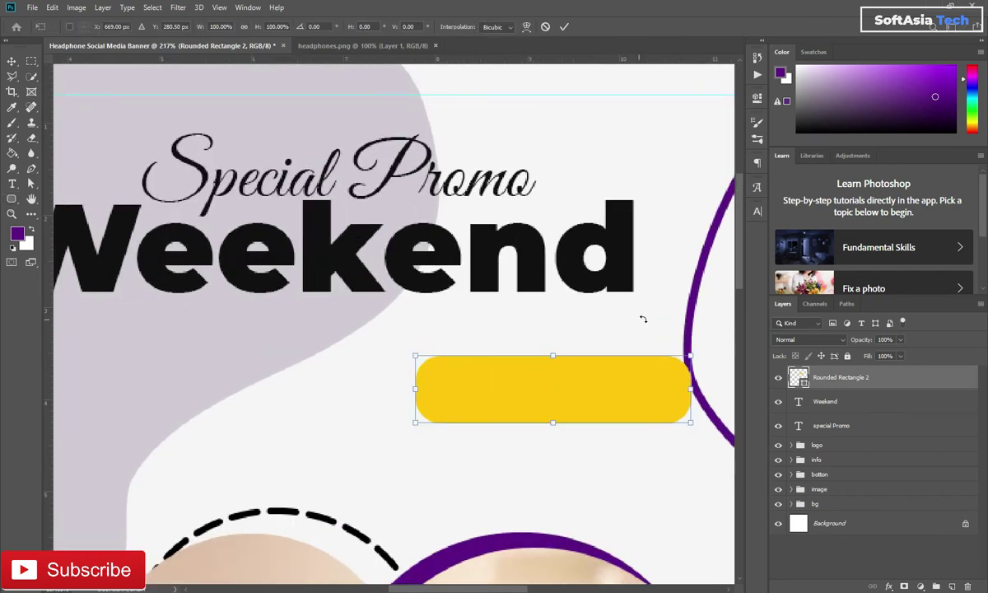
{"action": "left_click_drag", "start_coordinate": [668, 324], "coordinate": [656, 324]}
{"action": "left_click_drag", "start_coordinate": [580, 347], "coordinate": [557, 299]}
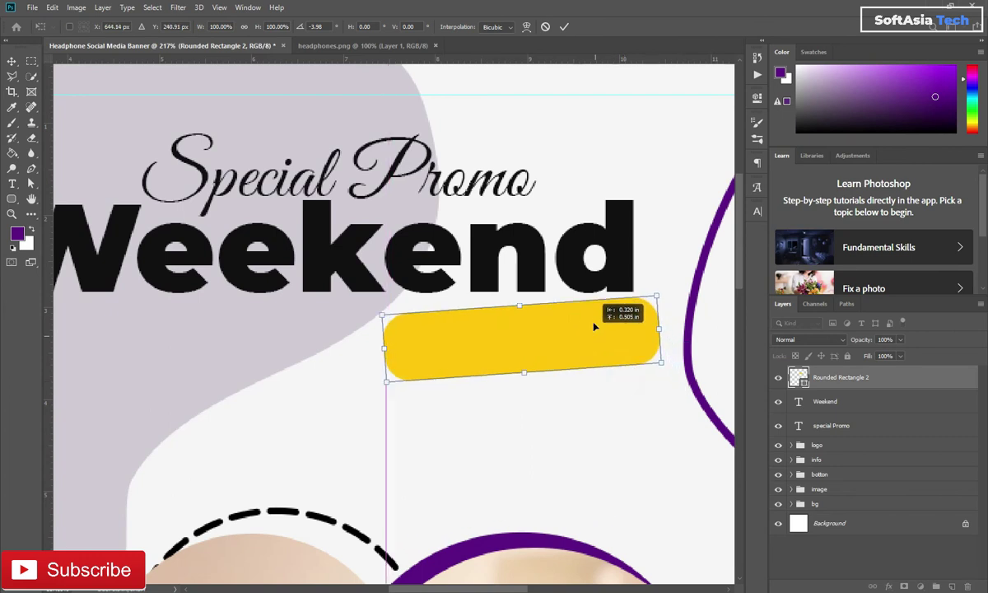
{"action": "left_click_drag", "start_coordinate": [650, 253], "coordinate": [640, 256]}
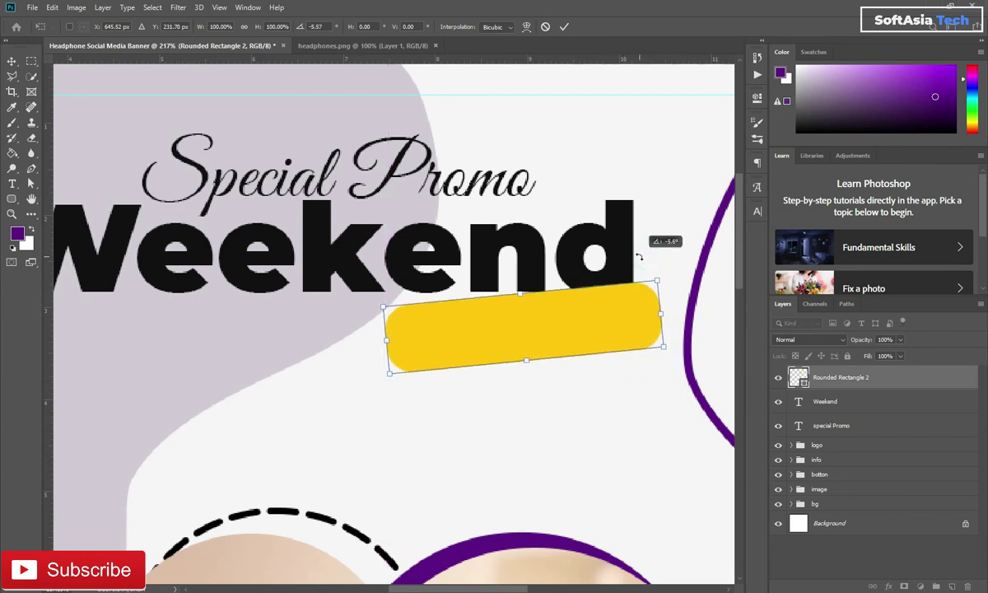
{"action": "left_click_drag", "start_coordinate": [616, 344], "coordinate": [603, 341]}
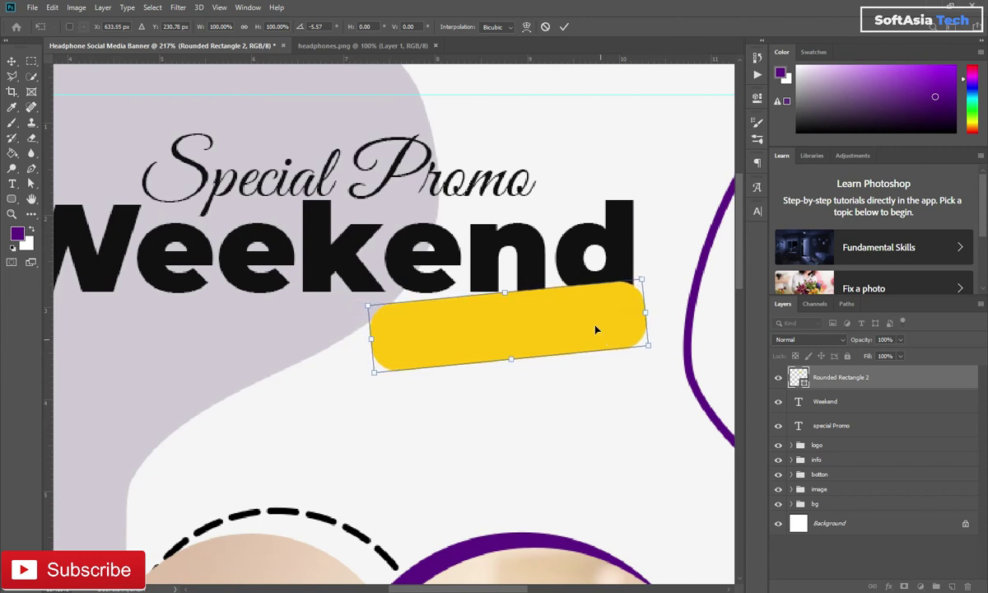
{"action": "left_click", "coordinate": [565, 28]}
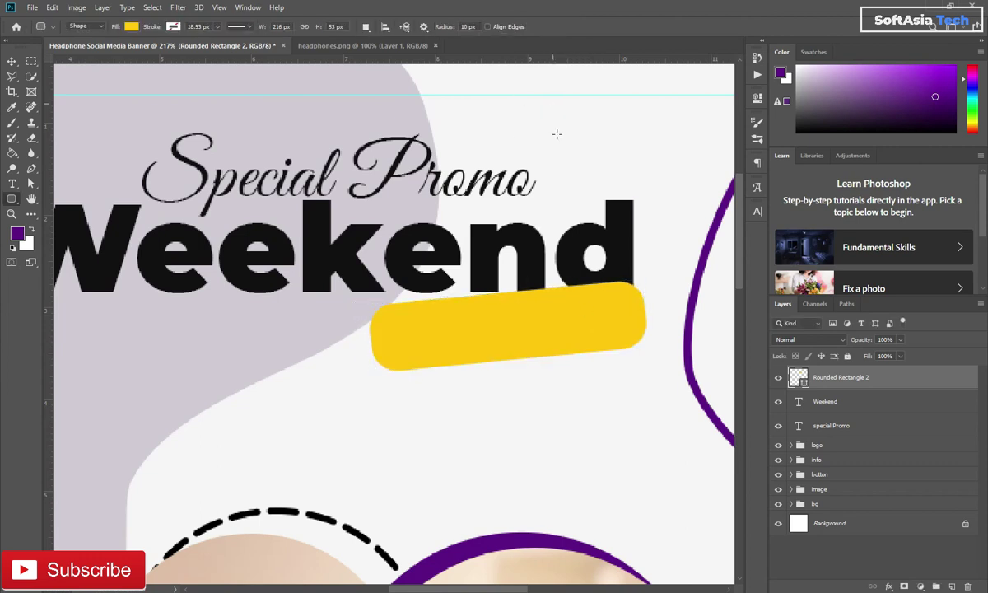
Add a text layer 'offer' and set it to All Caps.
{"action": "key", "text": "t"}
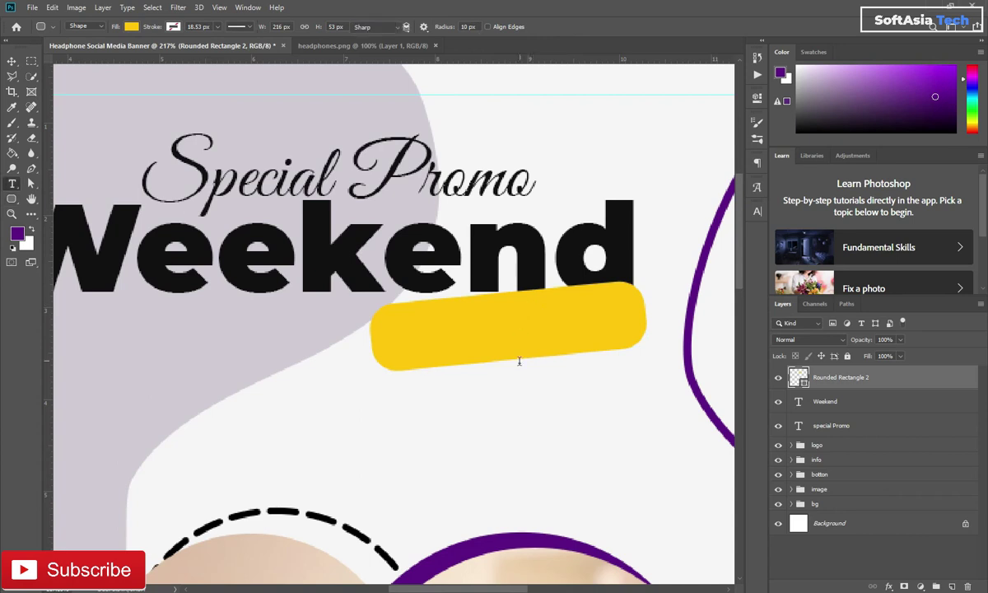
{"action": "left_click", "coordinate": [456, 429]}
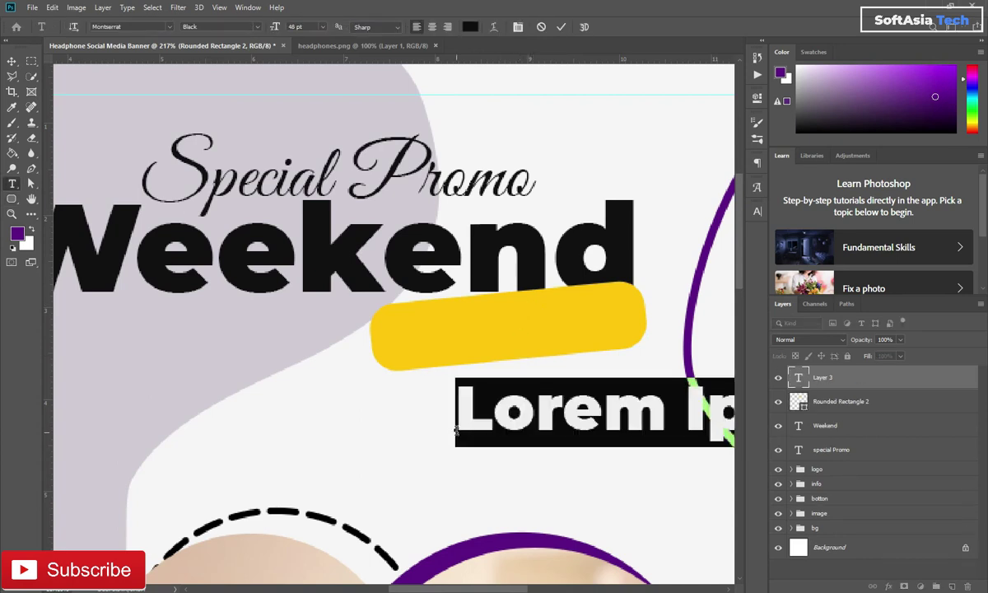
{"action": "key", "text": "BackSpace"}
{"action": "type", "text": "of"}
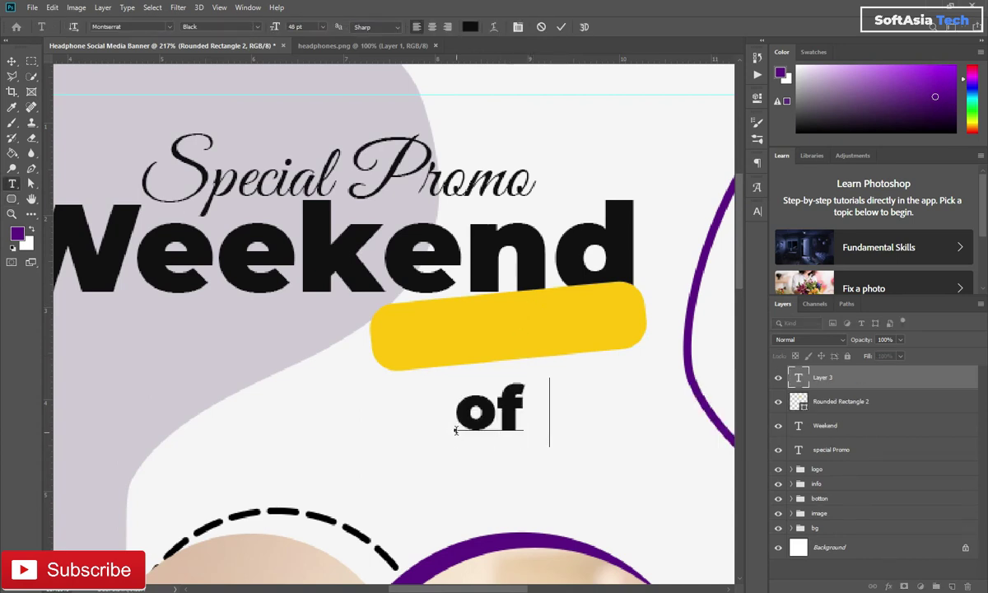
{"action": "type", "text": "fer"}
{"action": "left_click", "coordinate": [898, 377]}
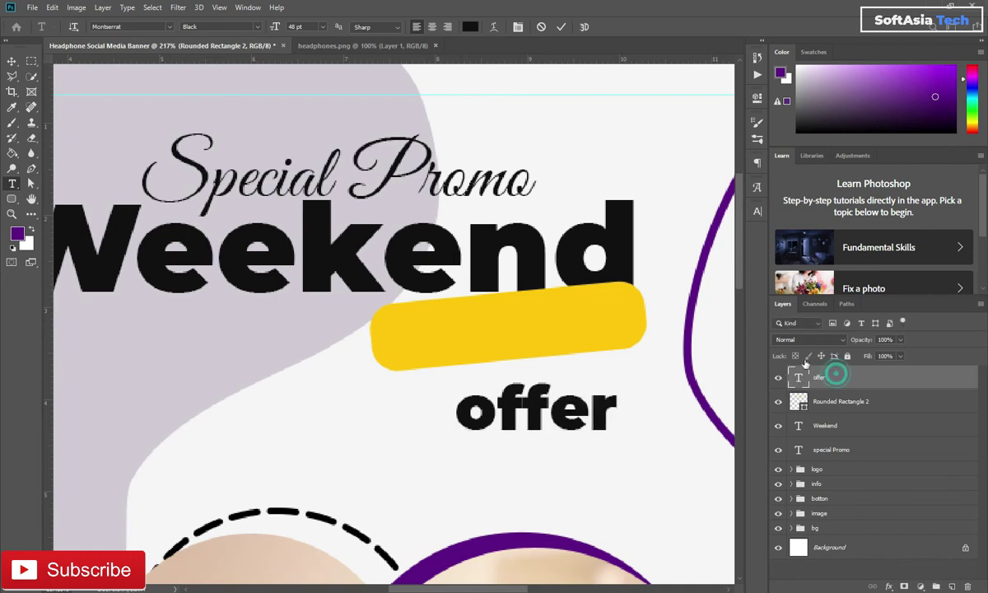
{"action": "left_click", "coordinate": [757, 211]}
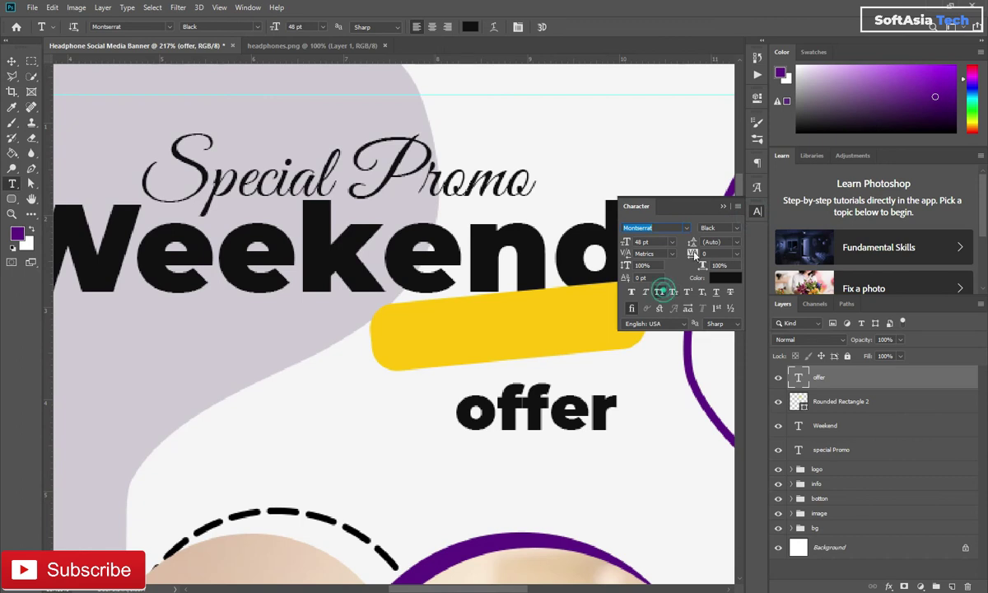
{"action": "left_click", "coordinate": [660, 292]}
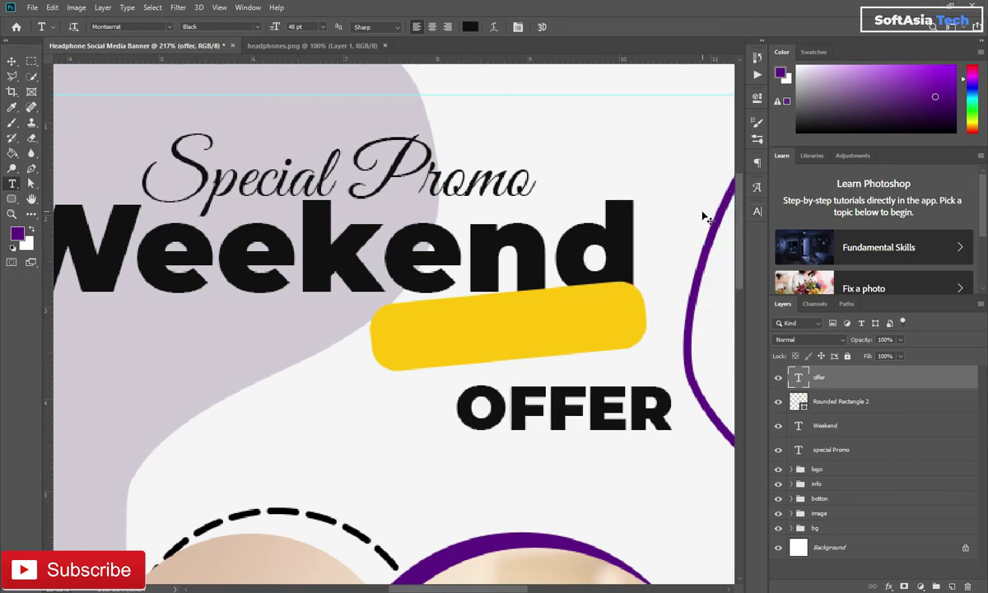
Move OFFER onto the yellow bar and tilt it about -6.41° to match.
{"action": "key", "text": "ctrl+t"}
{"action": "left_click_drag", "start_coordinate": [614, 404], "coordinate": [574, 325]}
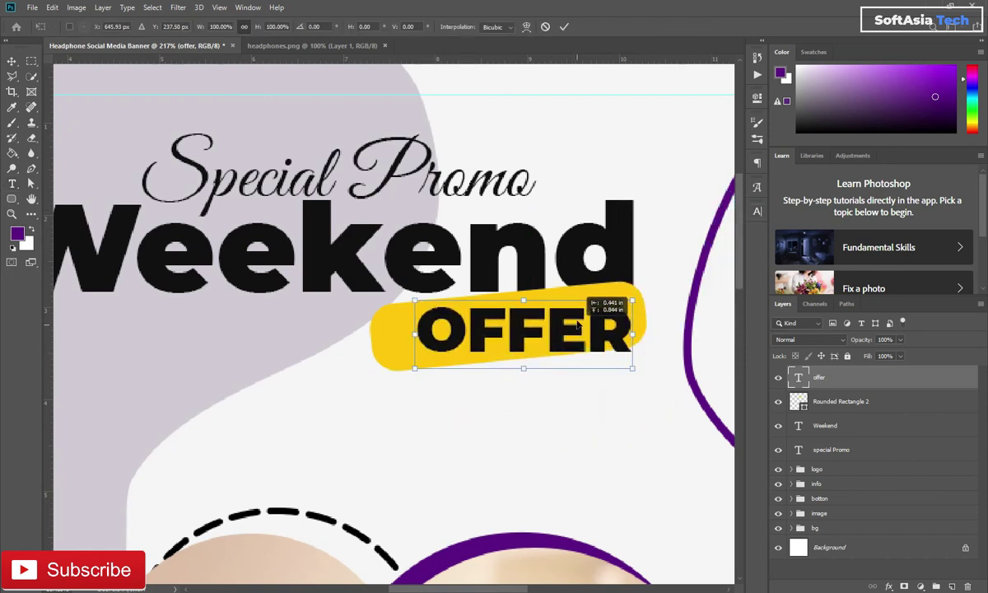
{"action": "mouse_move", "coordinate": [634, 290]}
{"action": "left_mouse_down"}
{"action": "mouse_move", "coordinate": [630, 282]}
{"action": "mouse_move", "coordinate": [601, 288]}
{"action": "left_mouse_up"}
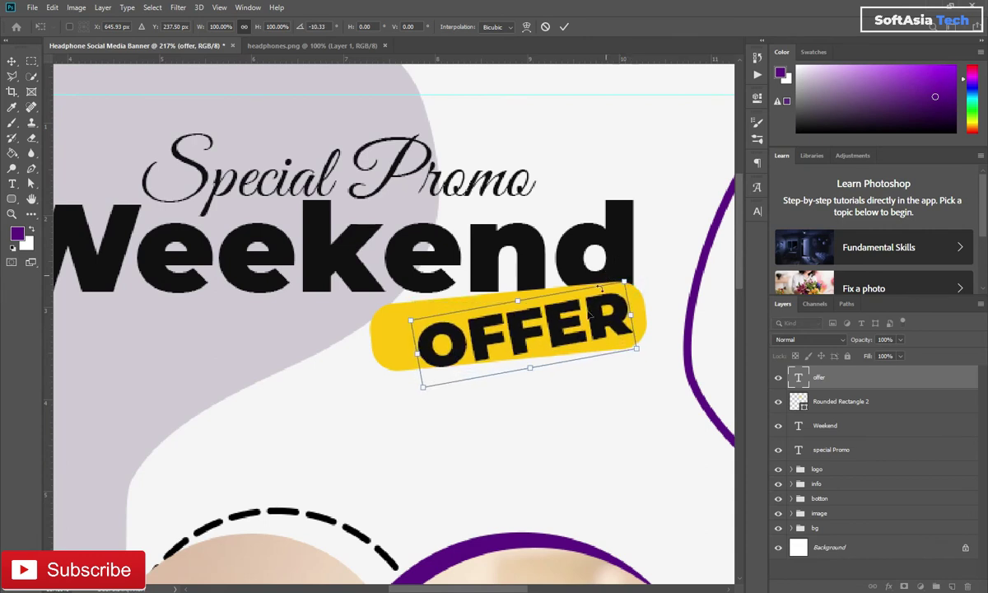
{"action": "left_click_drag", "start_coordinate": [536, 354], "coordinate": [528, 347]}
{"action": "left_click_drag", "start_coordinate": [614, 259], "coordinate": [616, 265]}
{"action": "left_click_drag", "start_coordinate": [553, 330], "coordinate": [543, 329]}
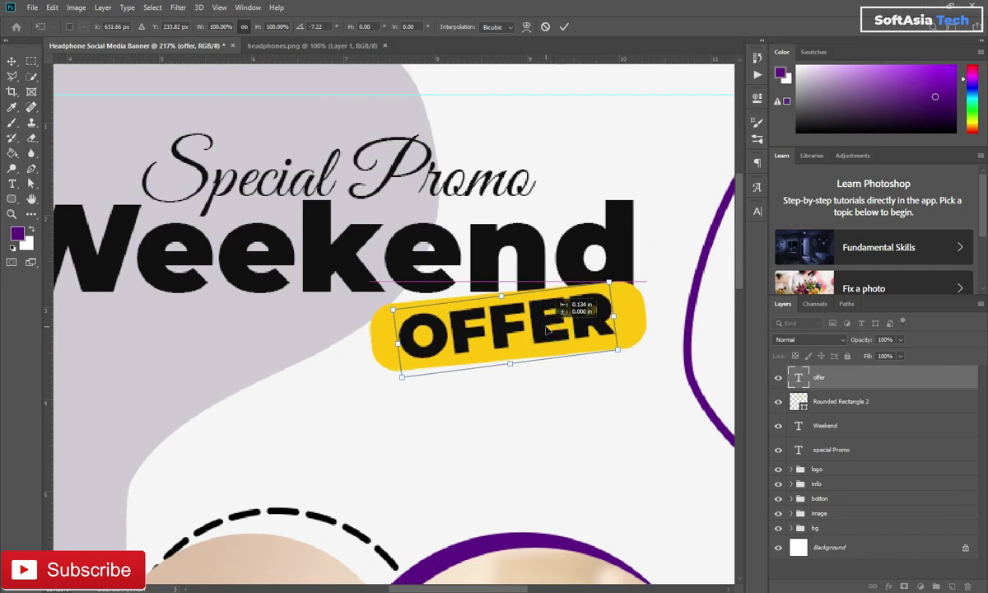
{"action": "left_click_drag", "start_coordinate": [573, 230], "coordinate": [612, 256]}
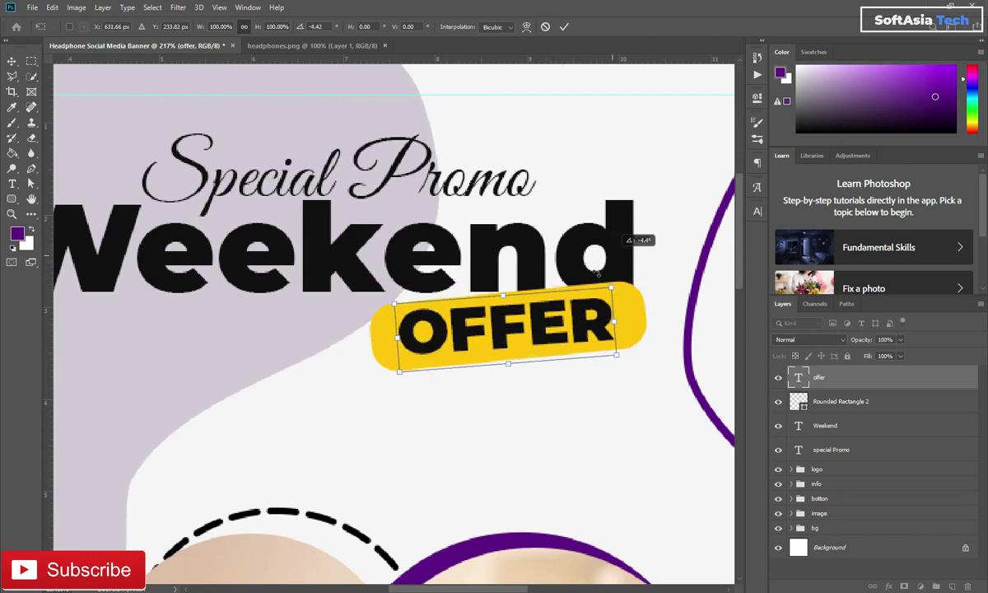
{"action": "left_click_drag", "start_coordinate": [561, 307], "coordinate": [564, 306]}
{"action": "left_click_drag", "start_coordinate": [613, 261], "coordinate": [629, 250]}
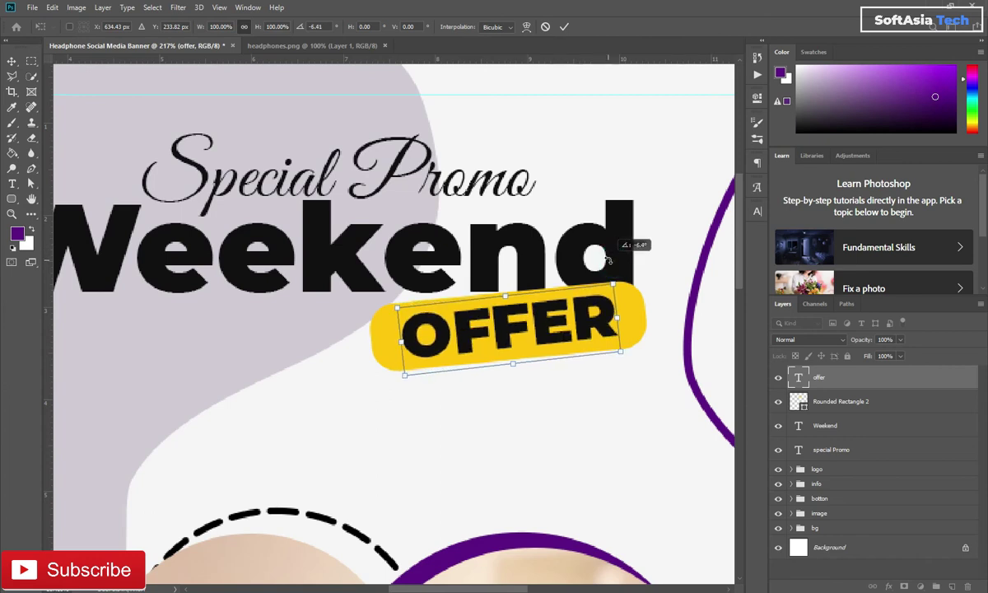
{"action": "left_click", "coordinate": [906, 386]}
Centre OFFER horizontally and vertically on the yellow bar.
{"action": "left_click", "coordinate": [799, 401], "text": "ctrl"}
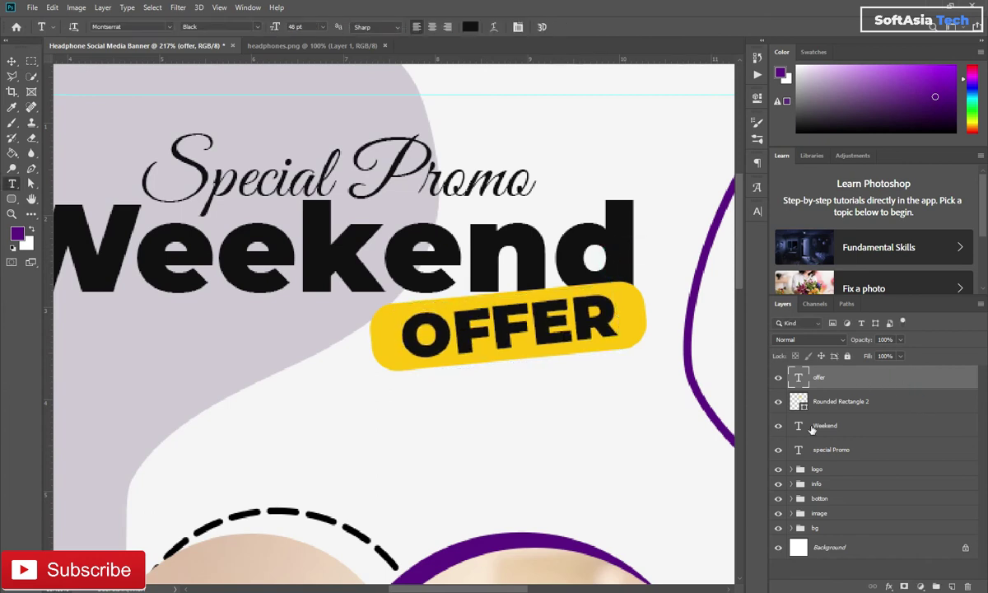
{"action": "key", "text": "v"}
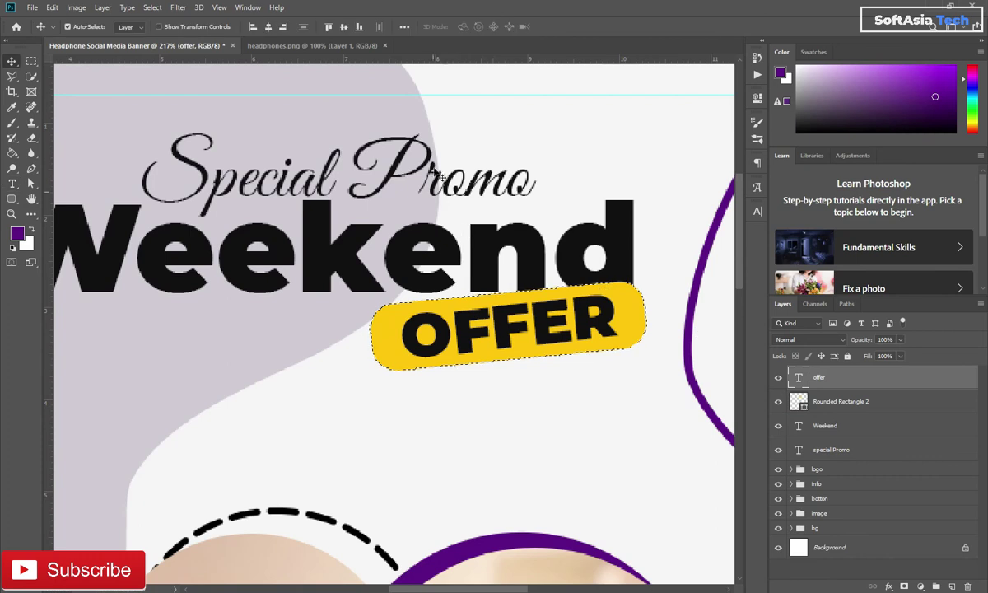
{"action": "left_click", "coordinate": [345, 27]}
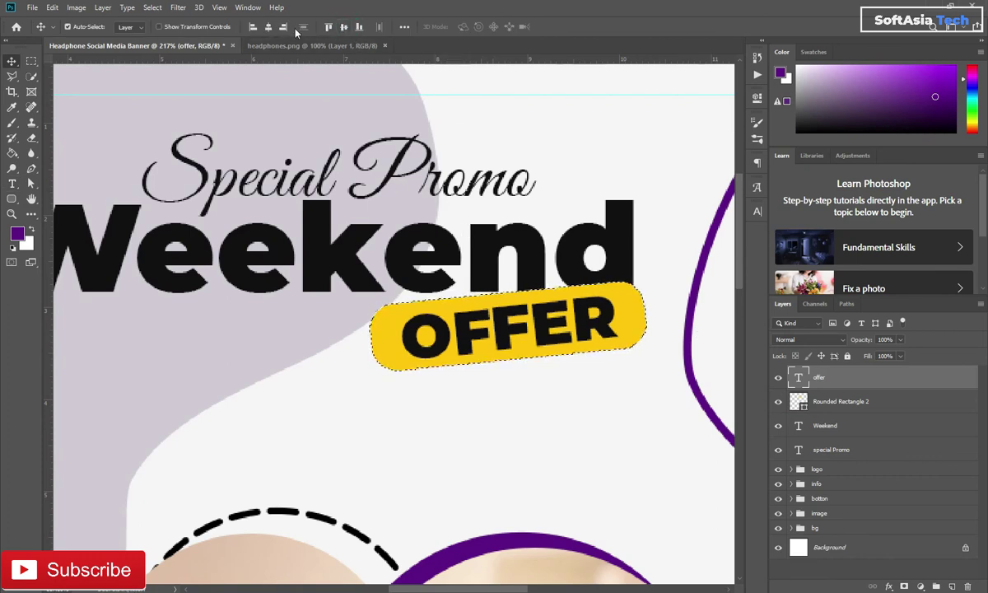
{"action": "left_click", "coordinate": [267, 28]}
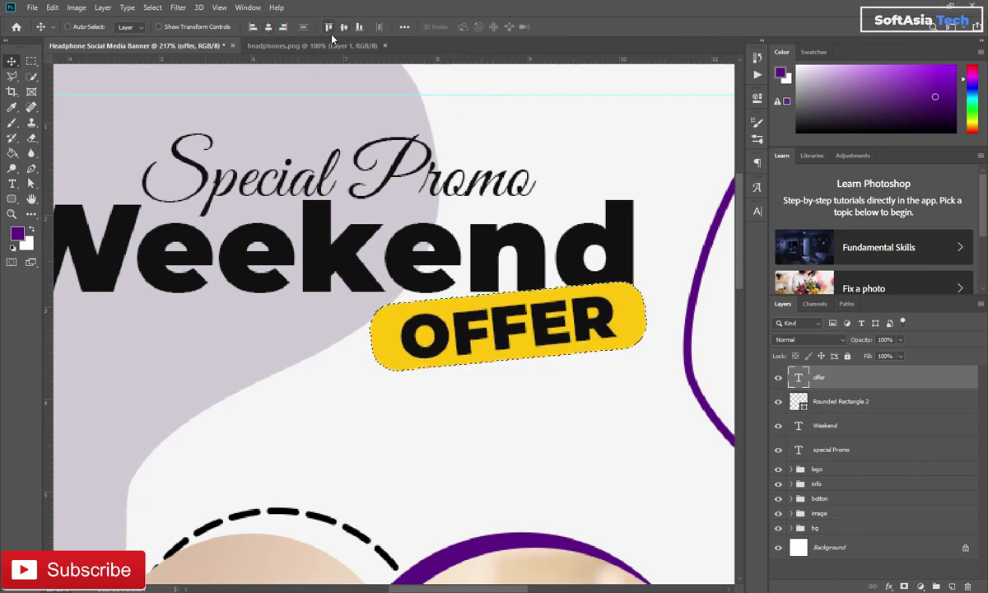
{"action": "key", "text": "ctrl+d"}
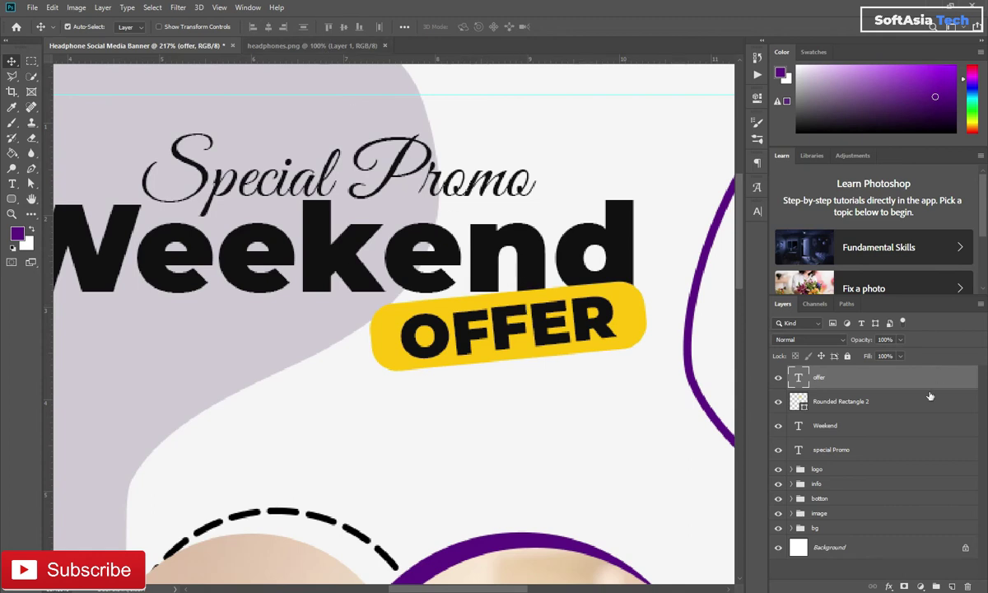
Give the yellow bar a drop shadow with 0 px distance.
{"action": "left_click", "coordinate": [906, 405]}
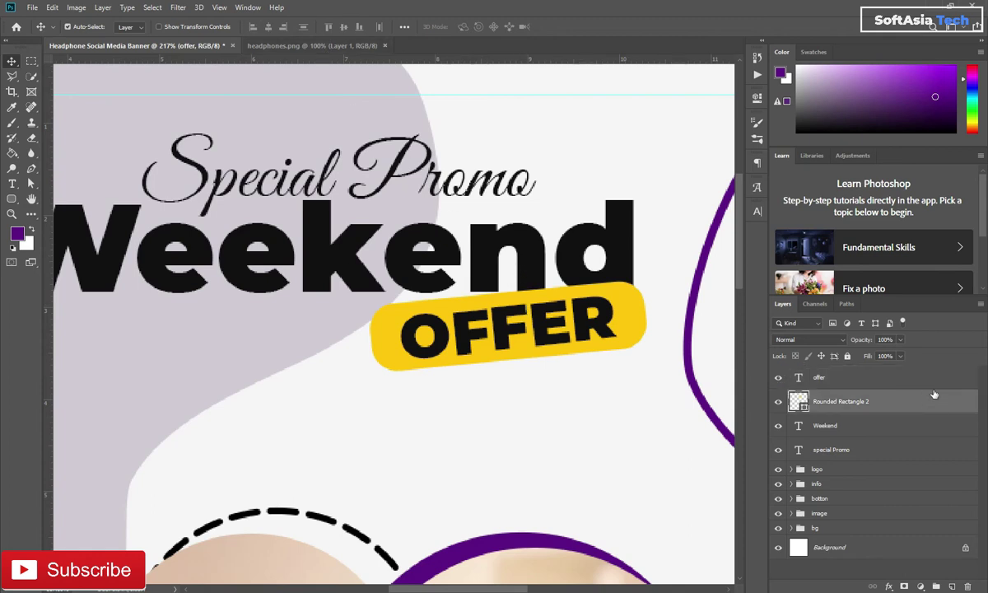
{"action": "double_click", "coordinate": [933, 395]}
{"action": "left_click", "coordinate": [584, 447]}
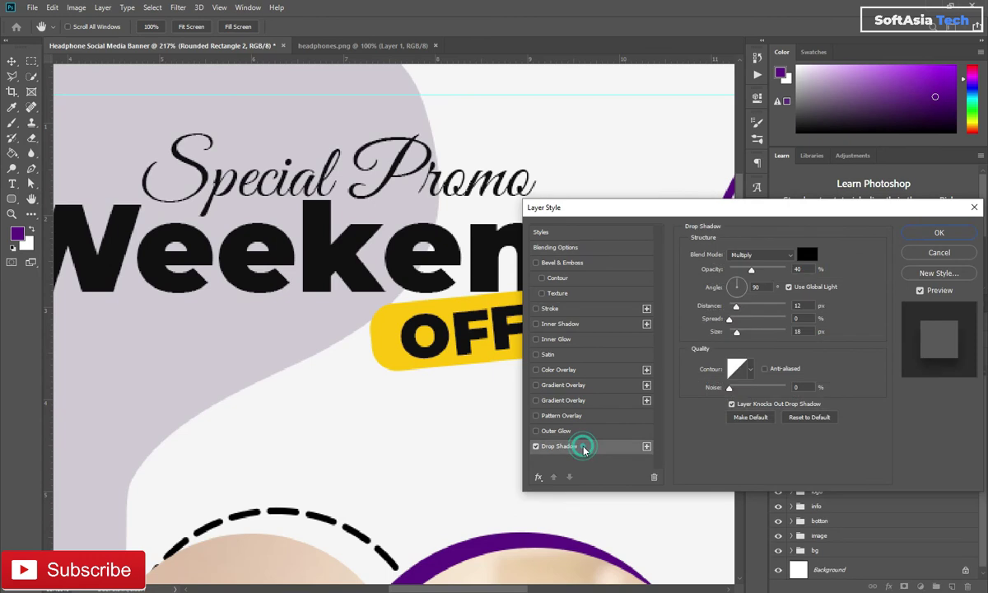
{"action": "mouse_move", "coordinate": [736, 306]}
{"action": "left_mouse_down"}
{"action": "mouse_move", "coordinate": [717, 307]}
{"action": "mouse_move", "coordinate": [735, 333]}
{"action": "left_mouse_up"}
{"action": "left_click", "coordinate": [939, 233]}
{"action": "scroll", "coordinate": [576, 296], "scroll_direction": "down", "scroll_amount": 3}
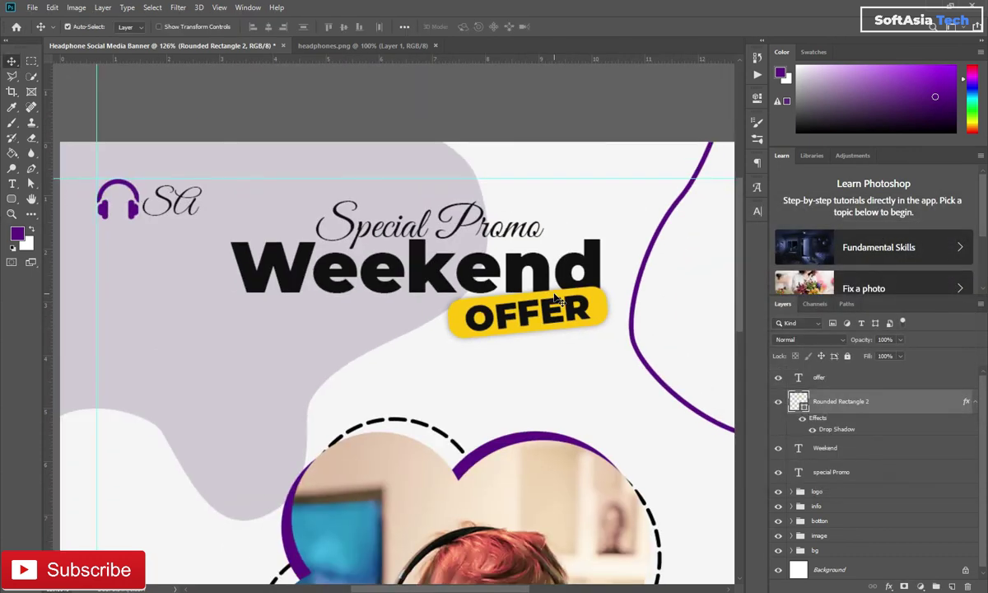
{"action": "scroll", "coordinate": [556, 297], "scroll_direction": "down", "scroll_amount": 3}
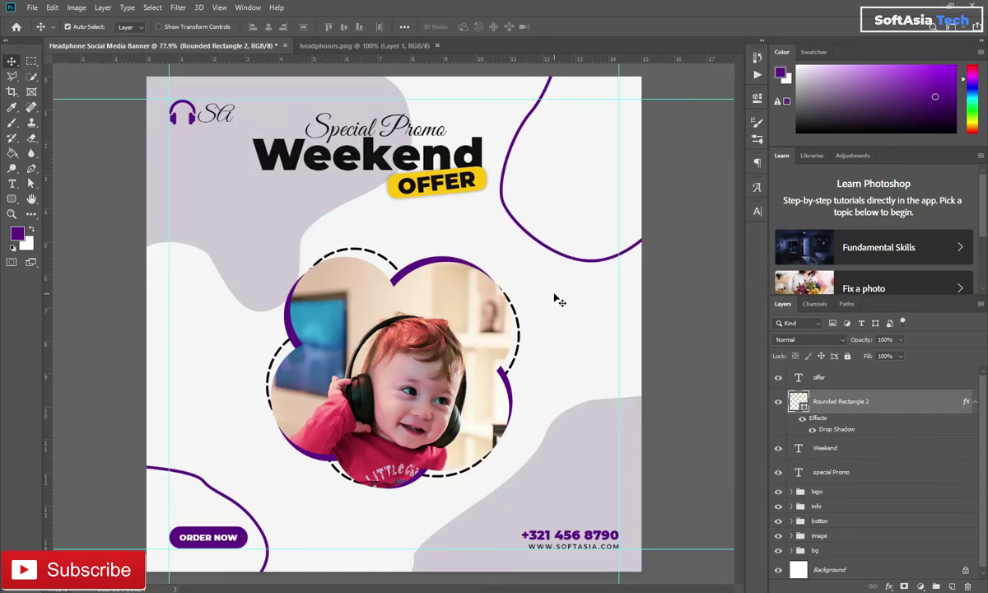
Colour the Weekend text with the banner's sampled purple, #5b1288.
{"action": "left_click", "coordinate": [368, 163]}
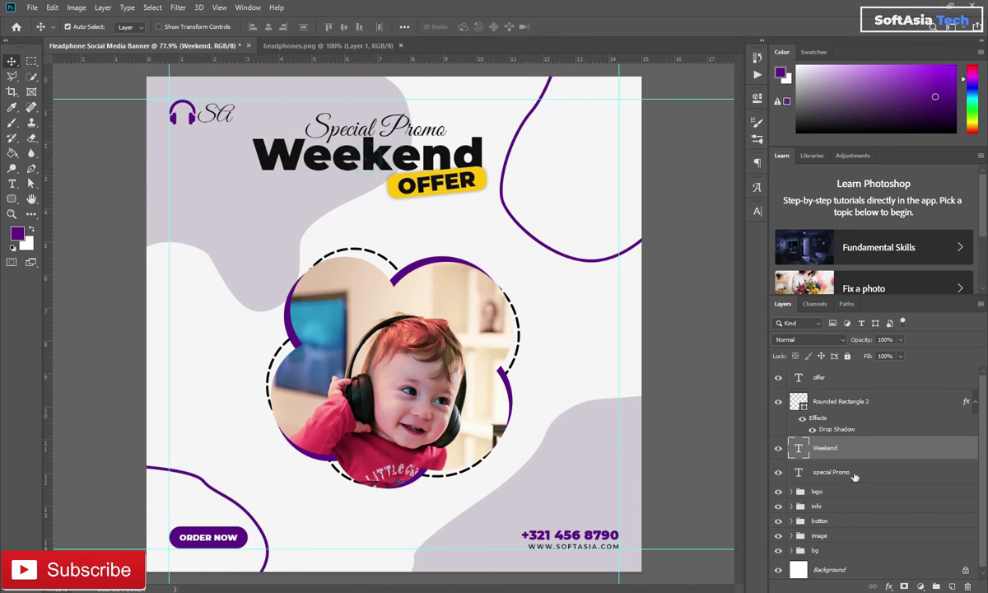
{"action": "left_click", "coordinate": [757, 211]}
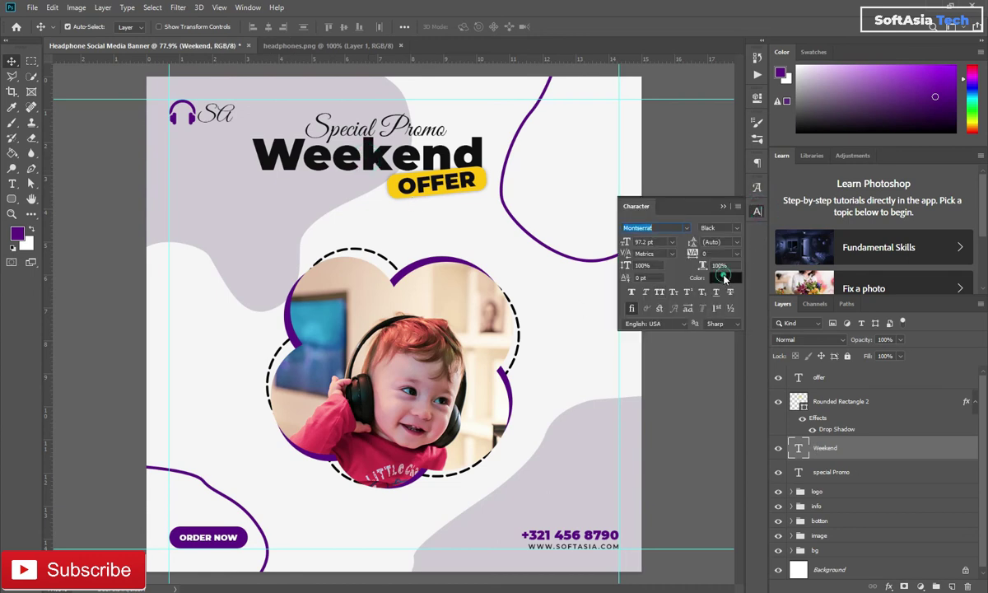
{"action": "left_click", "coordinate": [724, 279]}
{"action": "left_click", "coordinate": [418, 276]}
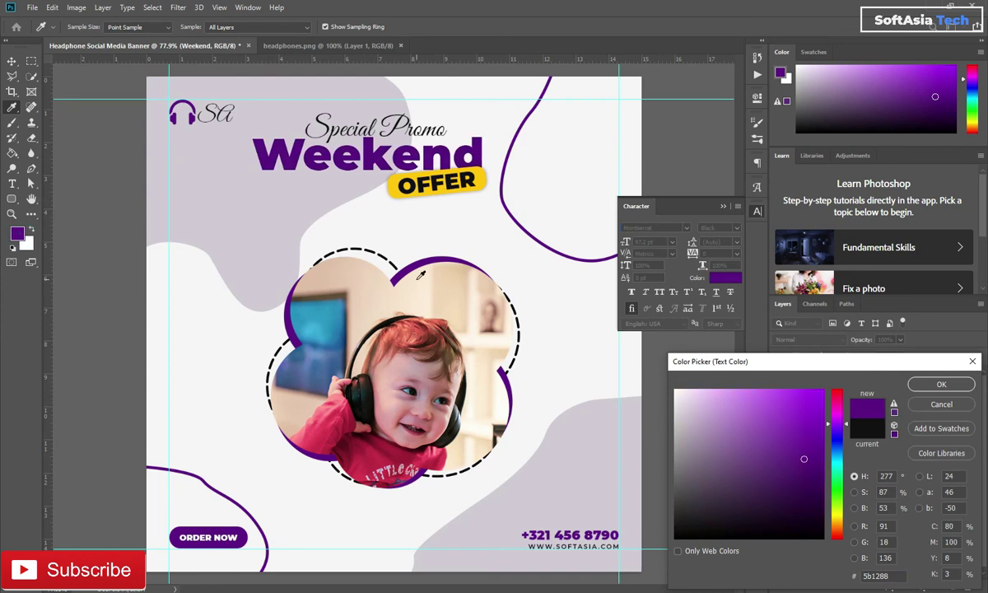
{"action": "left_click", "coordinate": [933, 389]}
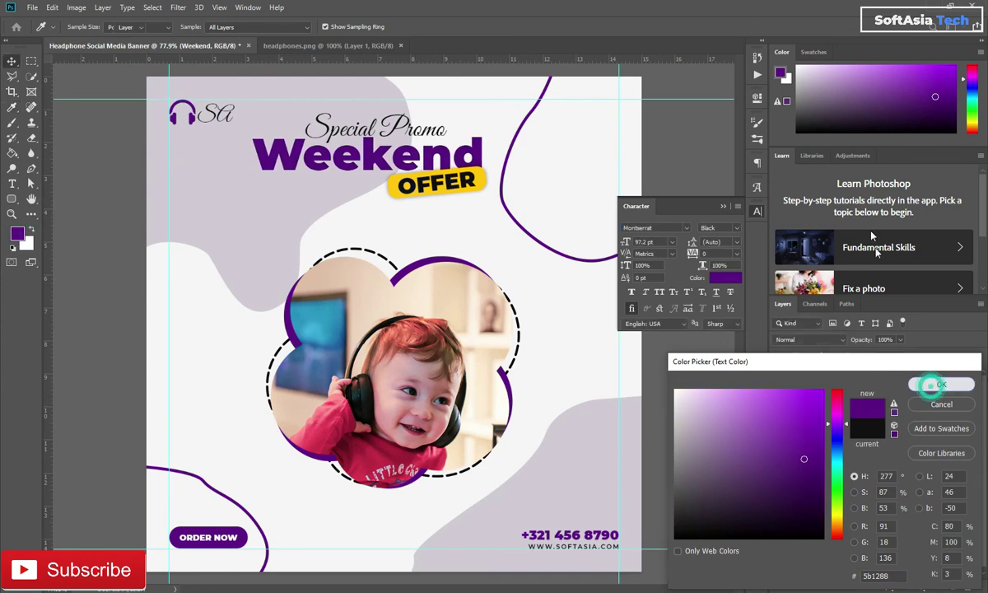
{"action": "left_click", "coordinate": [723, 207]}
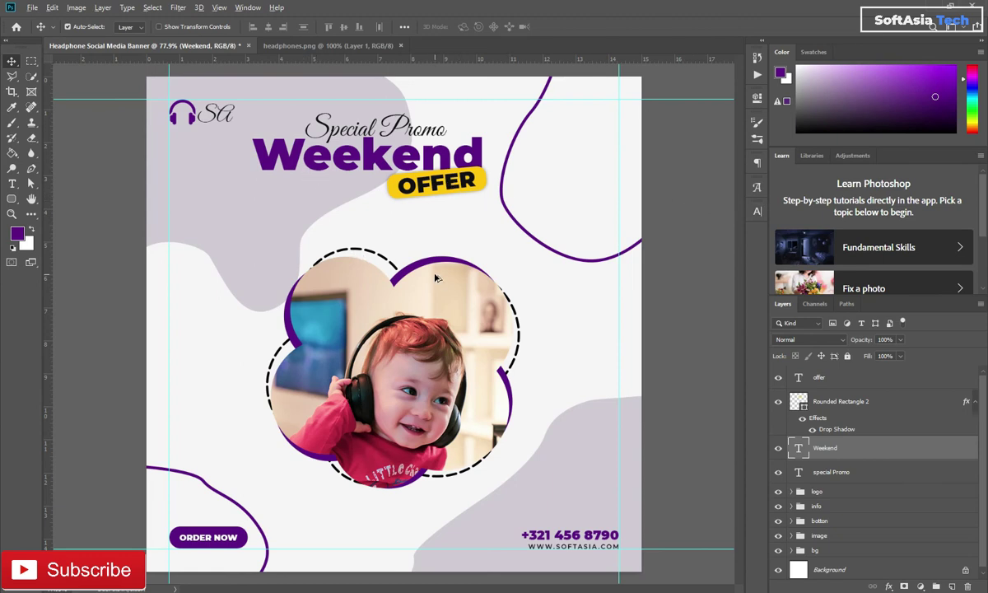
{"action": "scroll", "coordinate": [436, 279], "scroll_direction": "up", "scroll_amount": 3}
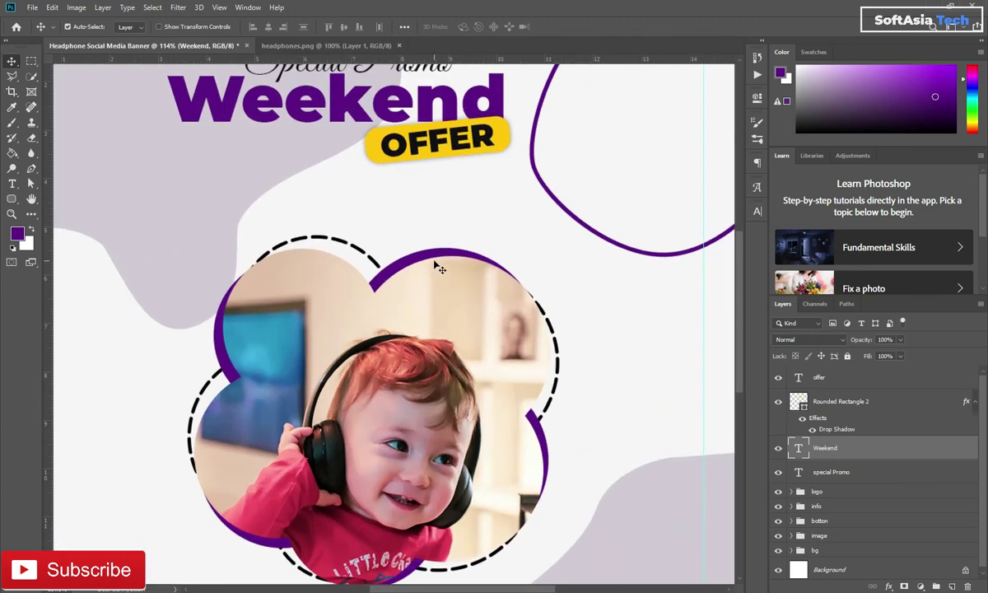
Draw a scalloped flower custom shape to the right of the photo.
{"action": "key", "text": "u"}
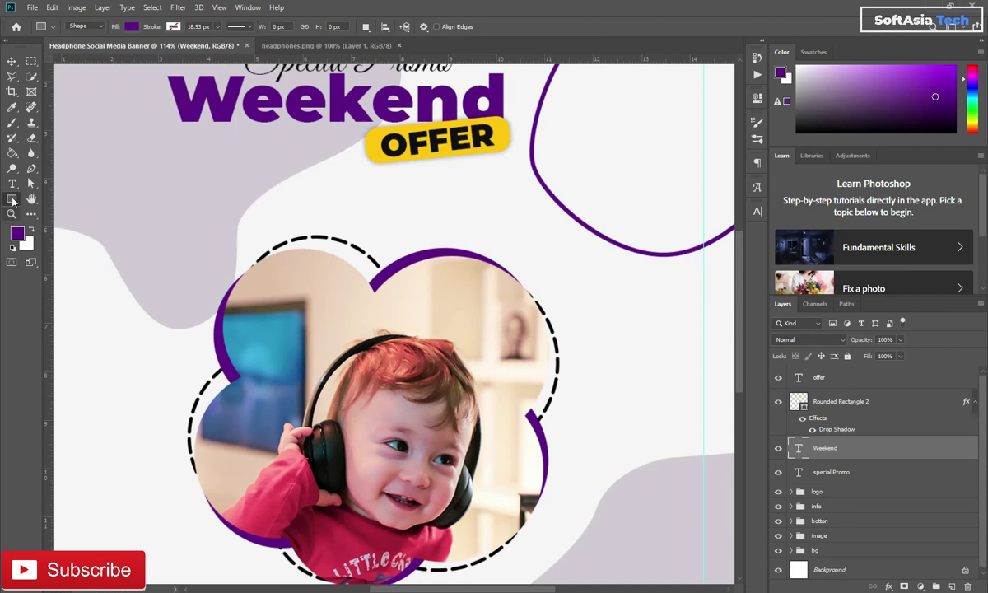
{"action": "right_click", "coordinate": [12, 199]}
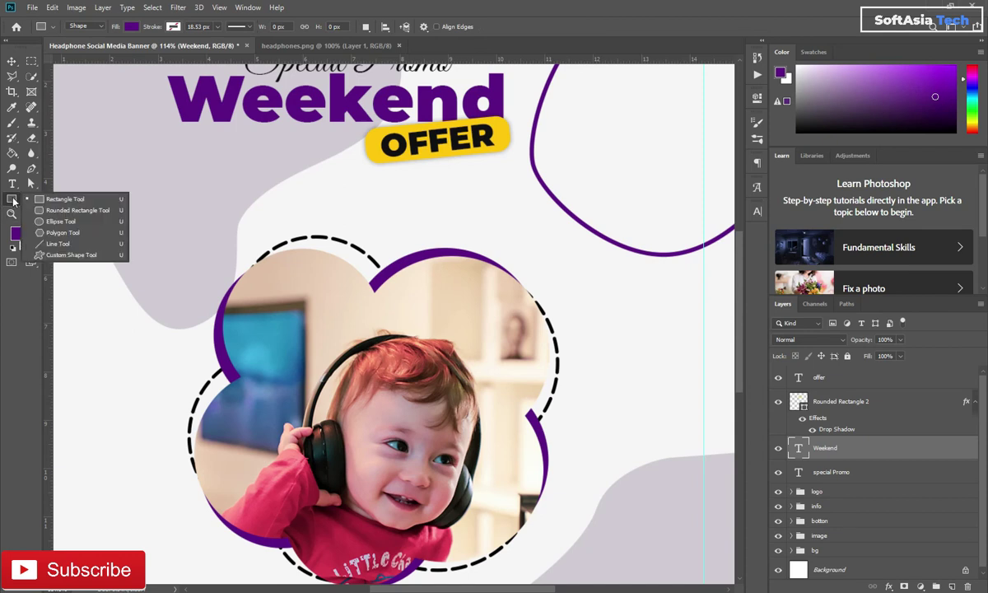
{"action": "left_click", "coordinate": [55, 255]}
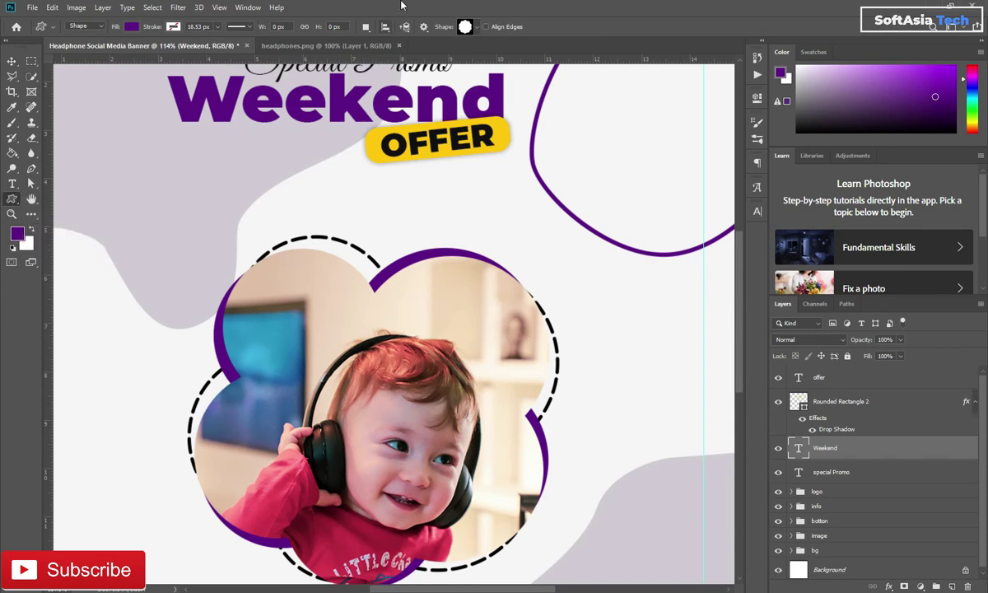
{"action": "left_click", "coordinate": [474, 28]}
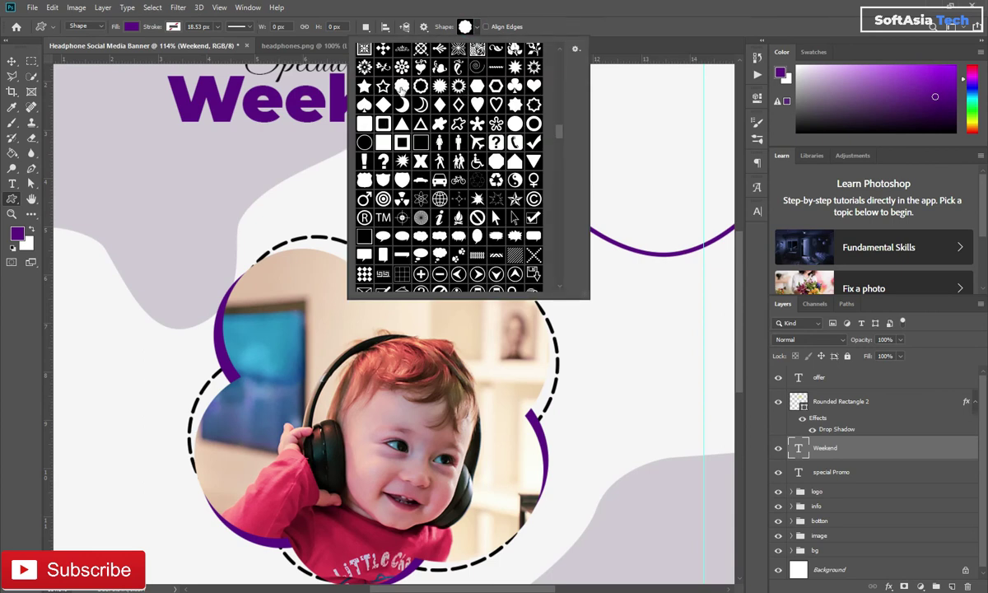
{"action": "double_click", "coordinate": [395, 92]}
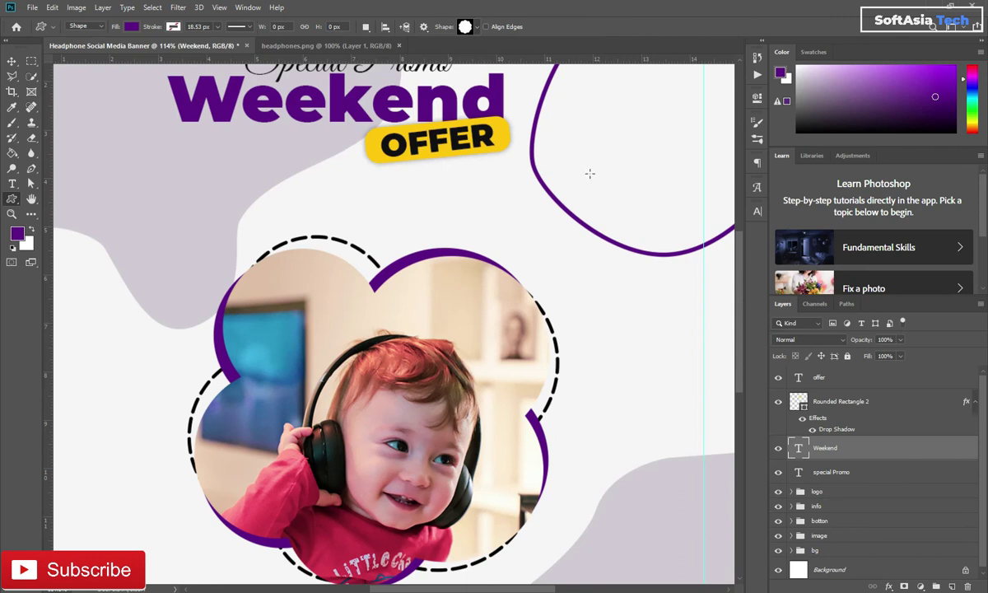
{"action": "mouse_move", "coordinate": [470, 196]}
{"action": "left_mouse_down"}
{"action": "mouse_move", "coordinate": [614, 360]}
{"action": "mouse_move", "coordinate": [632, 363]}
{"action": "left_mouse_up"}
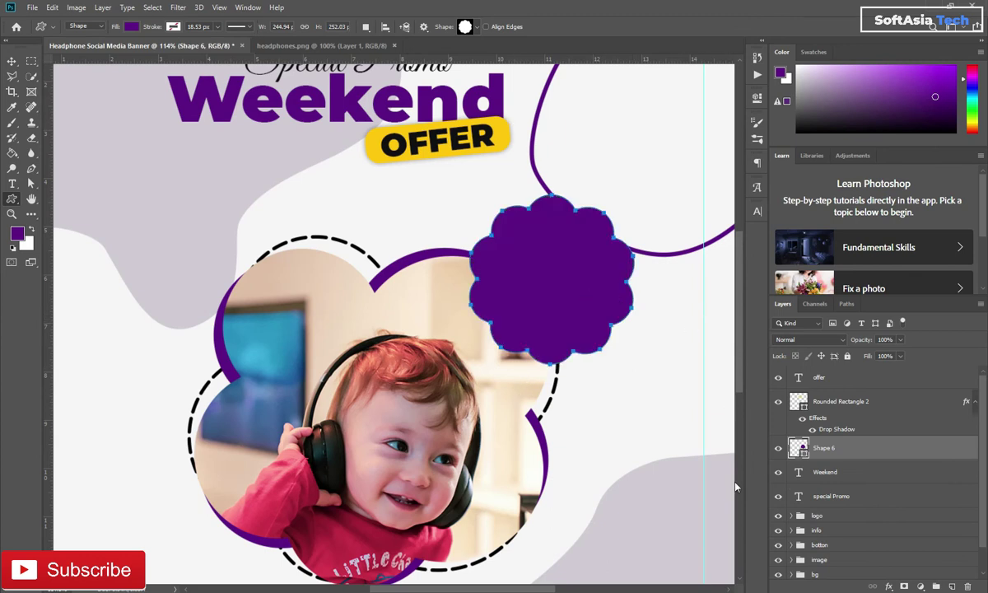
Fill the flower shape near-black (#0e0e0e).
{"action": "double_click", "coordinate": [801, 447]}
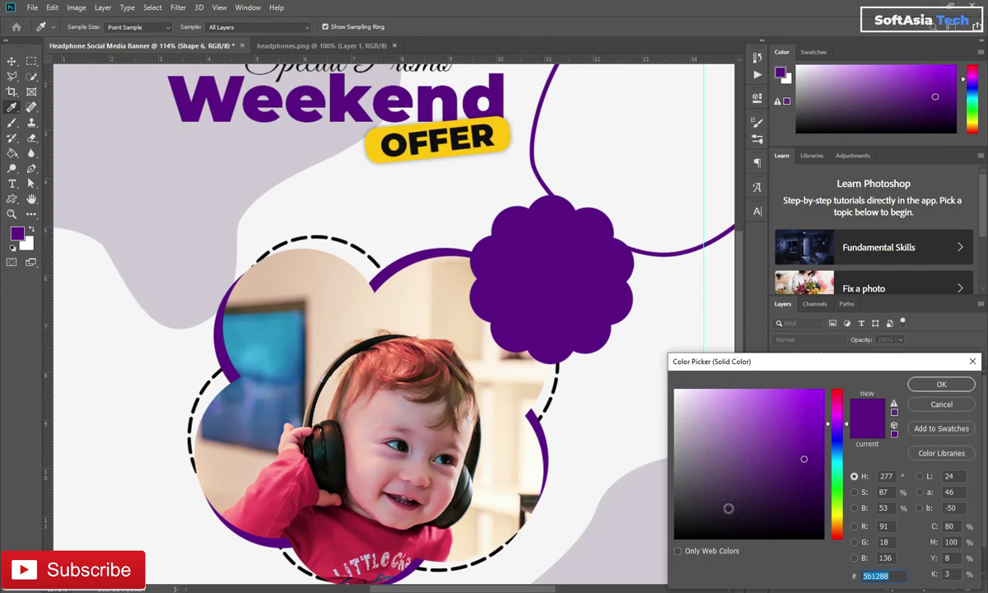
{"action": "left_click", "coordinate": [675, 531]}
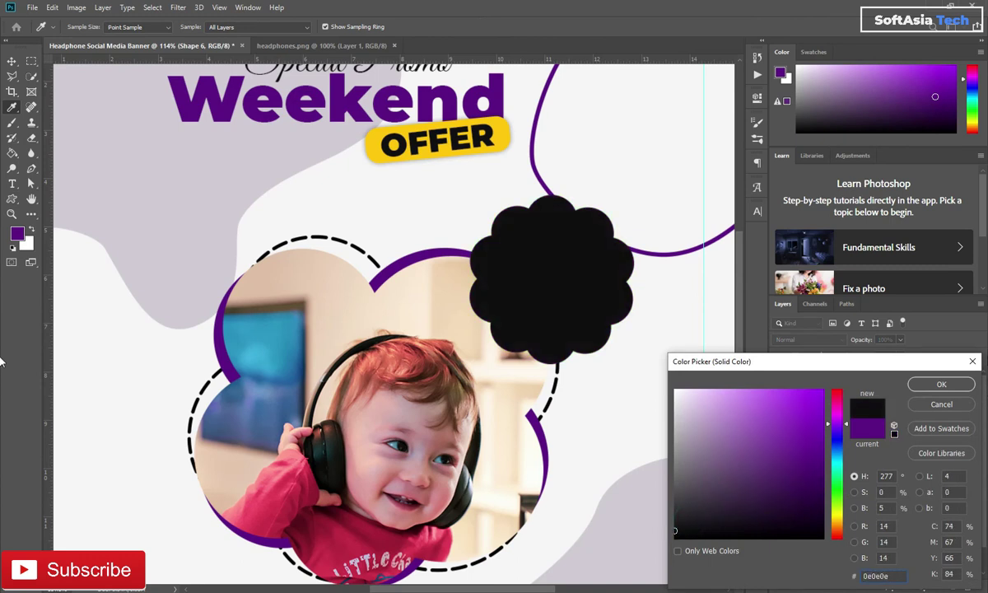
{"action": "left_click", "coordinate": [936, 386]}
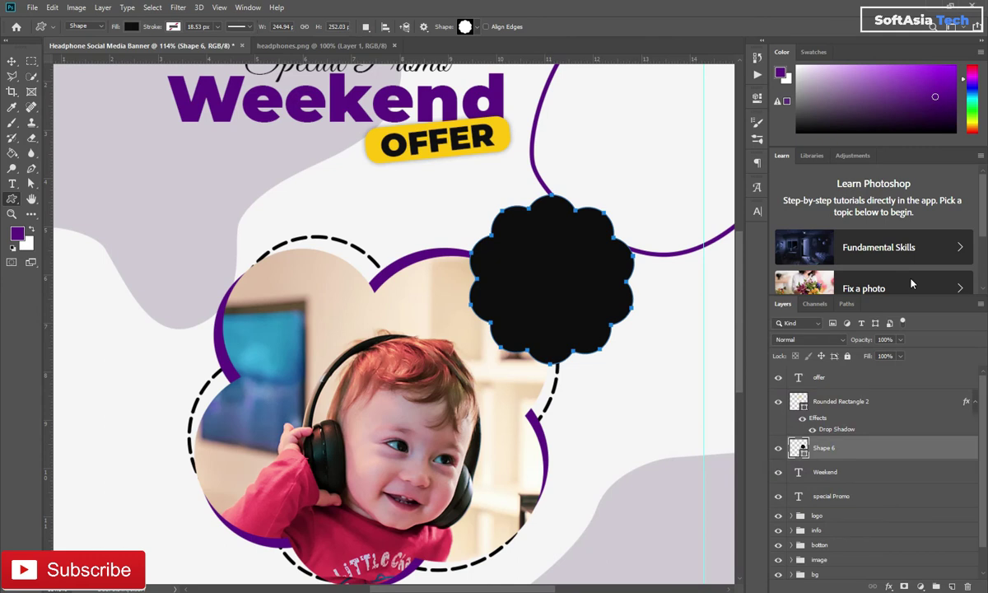
Add a new text line reading '-get up to-'.
{"action": "key", "text": "t"}
{"action": "left_click", "coordinate": [328, 179]}
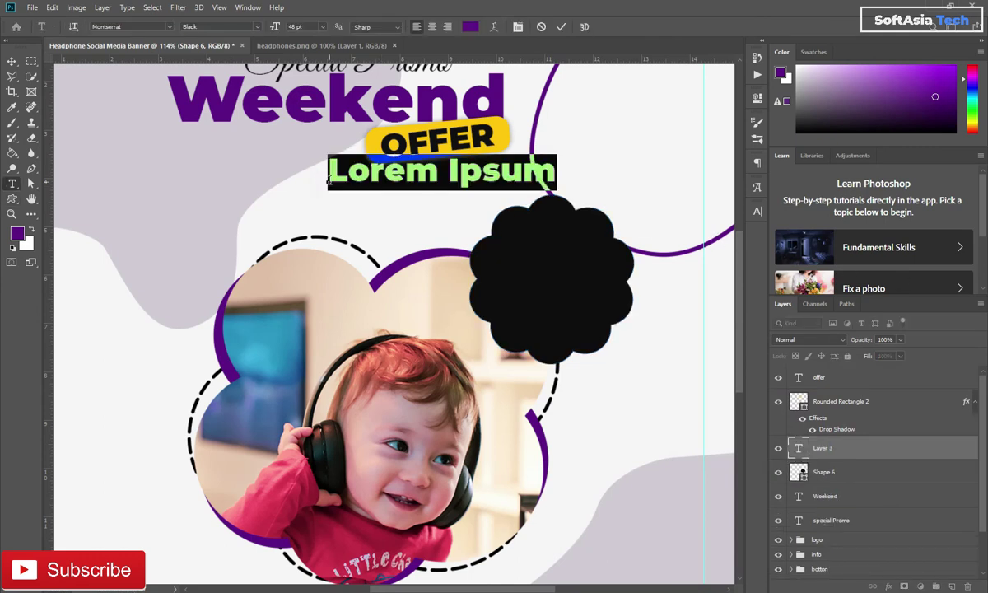
{"action": "key", "text": "BackSpace"}
{"action": "type", "text": "-"}
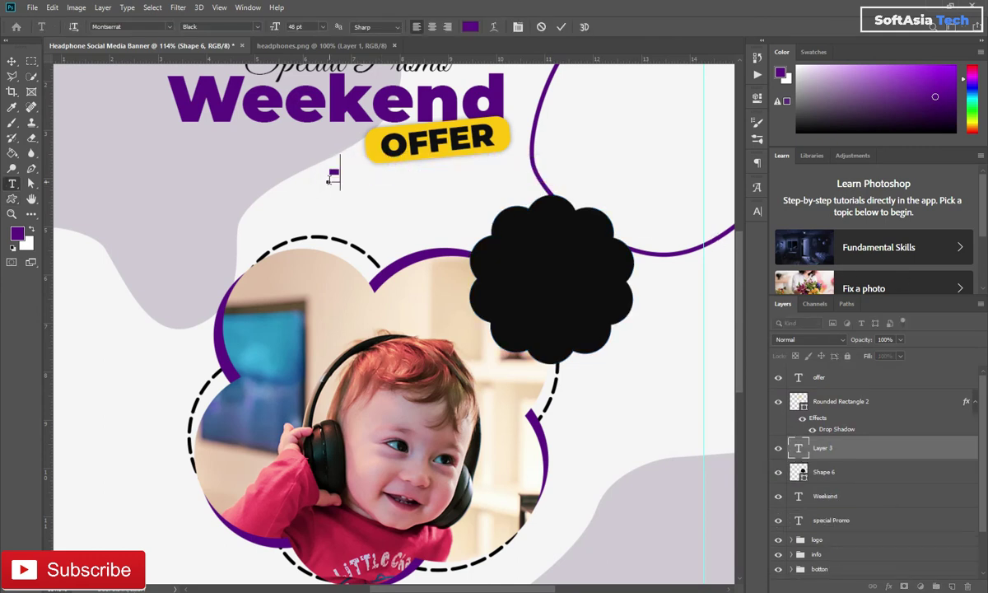
{"action": "type", "text": "get"}
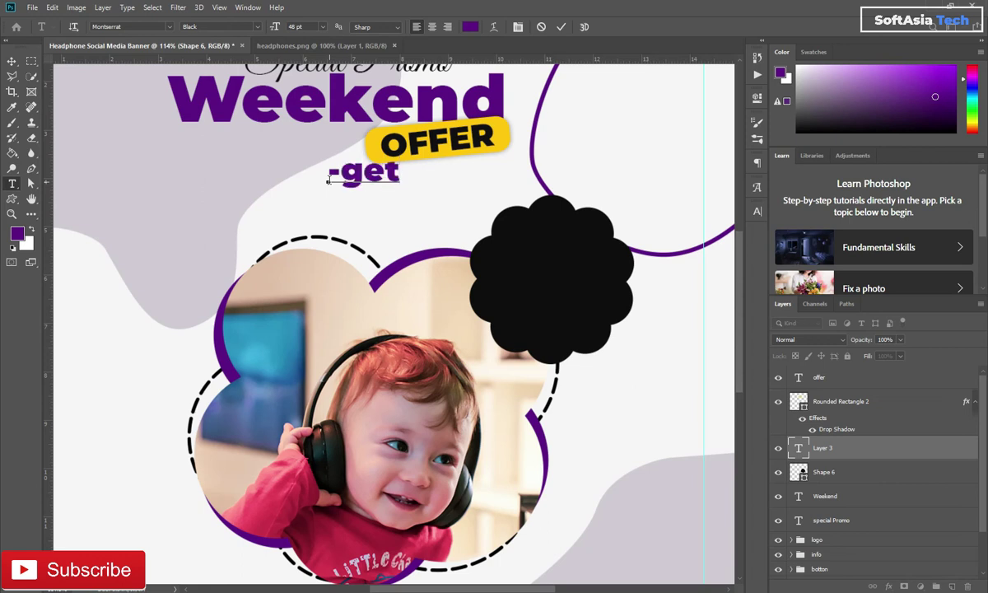
{"action": "type", "text": " up t o-"}
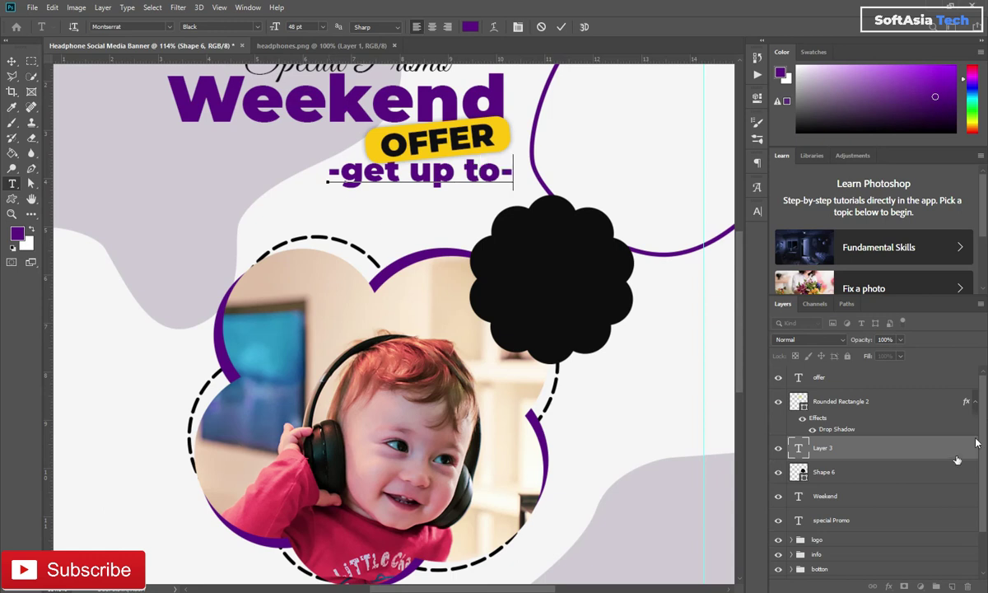
{"action": "left_click", "coordinate": [873, 432]}
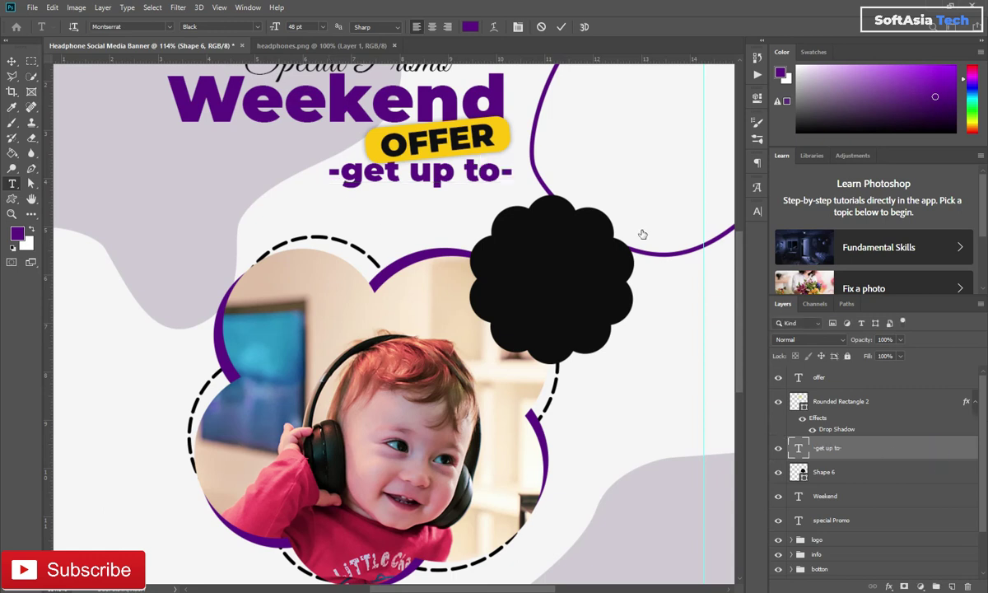
Format the text as All Caps, white, in SemiBold weight.
{"action": "left_click", "coordinate": [758, 211]}
{"action": "left_click", "coordinate": [660, 293]}
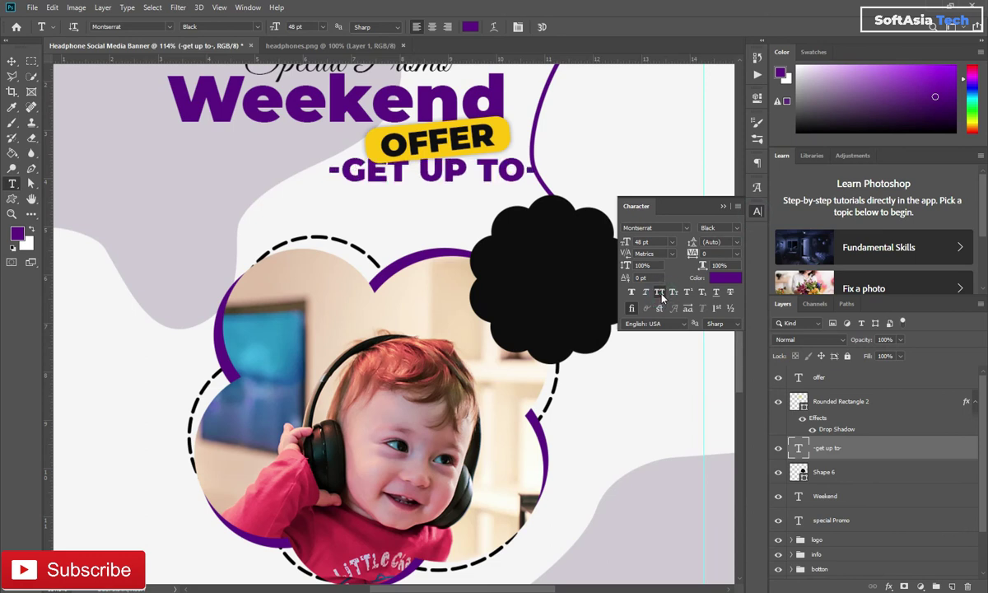
{"action": "left_click", "coordinate": [723, 278]}
{"action": "left_click_drag", "start_coordinate": [724, 420], "coordinate": [676, 391]}
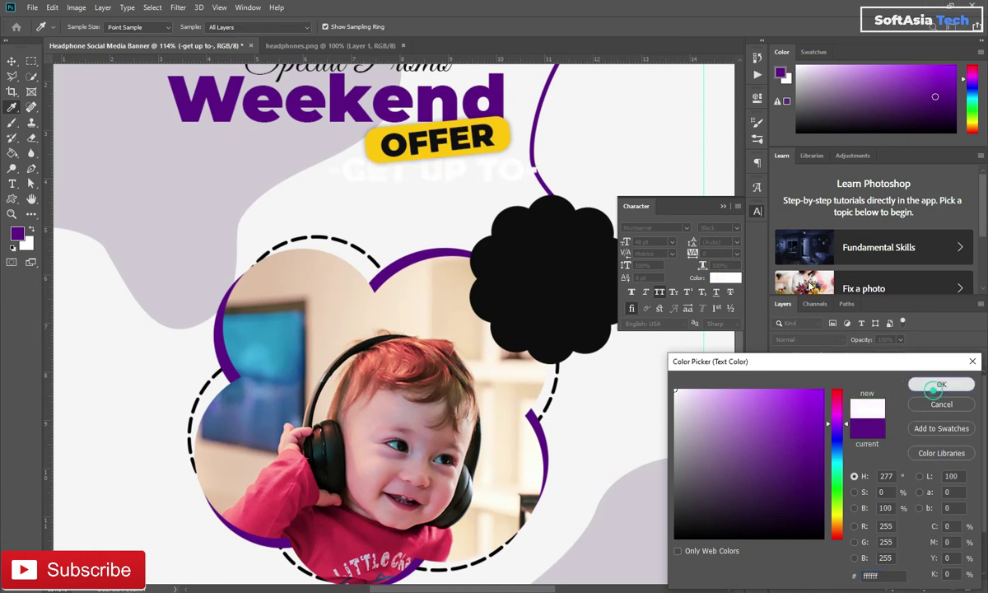
{"action": "left_click", "coordinate": [922, 386]}
{"action": "left_click", "coordinate": [737, 229]}
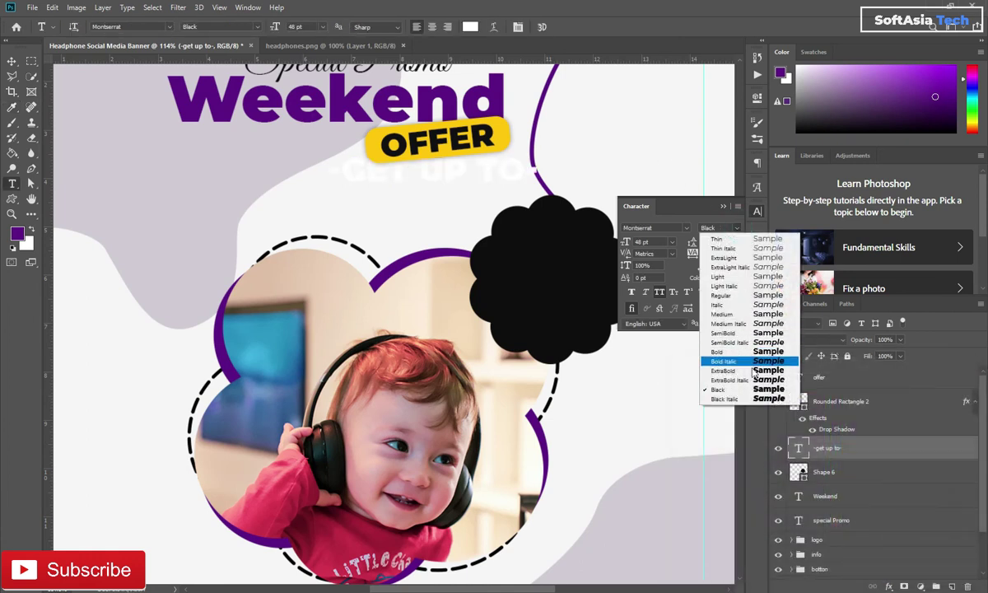
{"action": "left_click", "coordinate": [751, 333]}
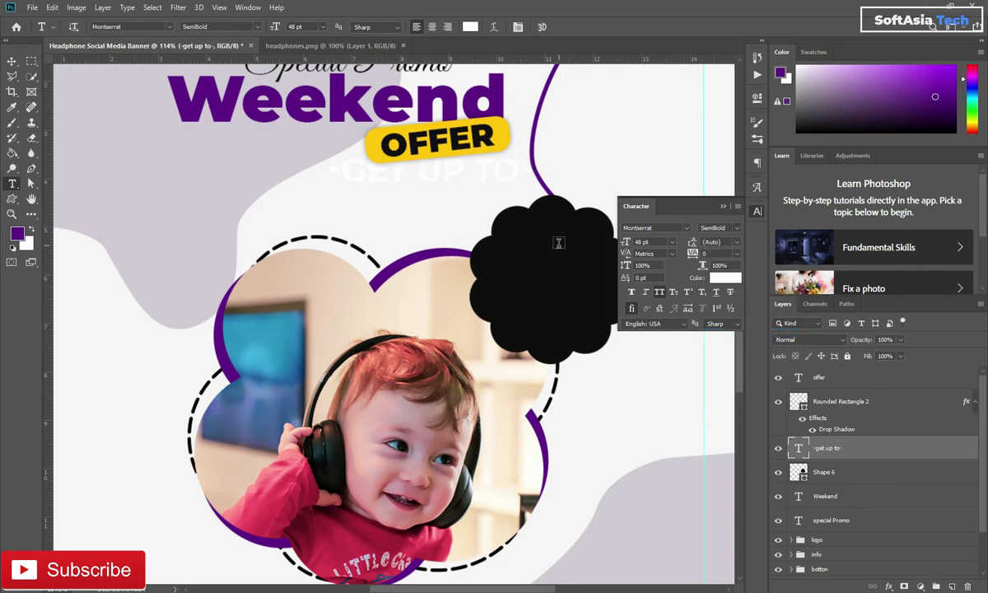
Scale the text to about 49% and place it at the top of the black badge.
{"action": "key", "text": "ctrl+t"}
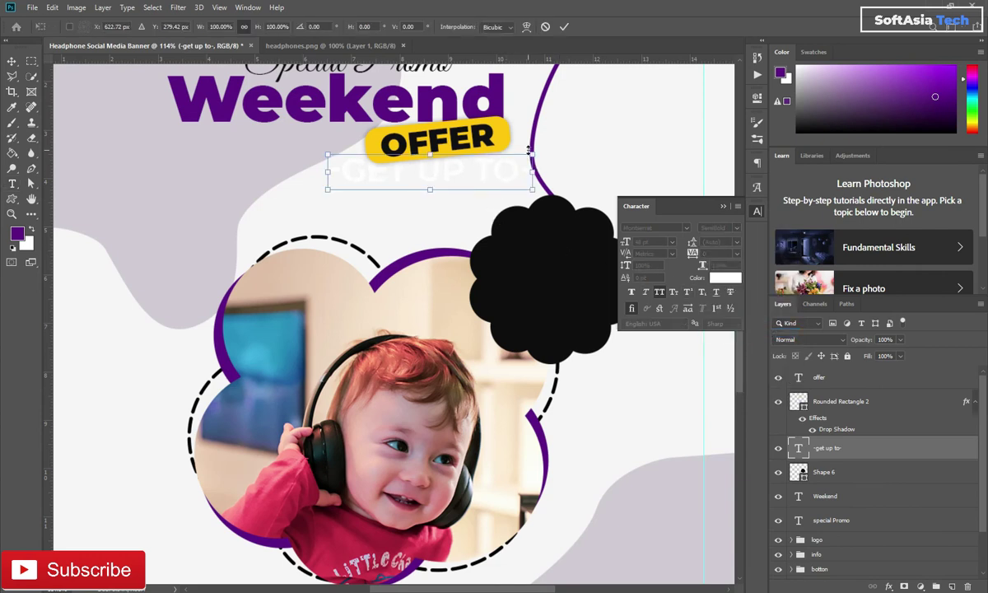
{"action": "mouse_move", "coordinate": [535, 152]}
{"action": "left_mouse_down"}
{"action": "mouse_move", "coordinate": [419, 168]}
{"action": "mouse_move", "coordinate": [495, 219]}
{"action": "mouse_move", "coordinate": [611, 228]}
{"action": "mouse_move", "coordinate": [587, 233]}
{"action": "left_mouse_up"}
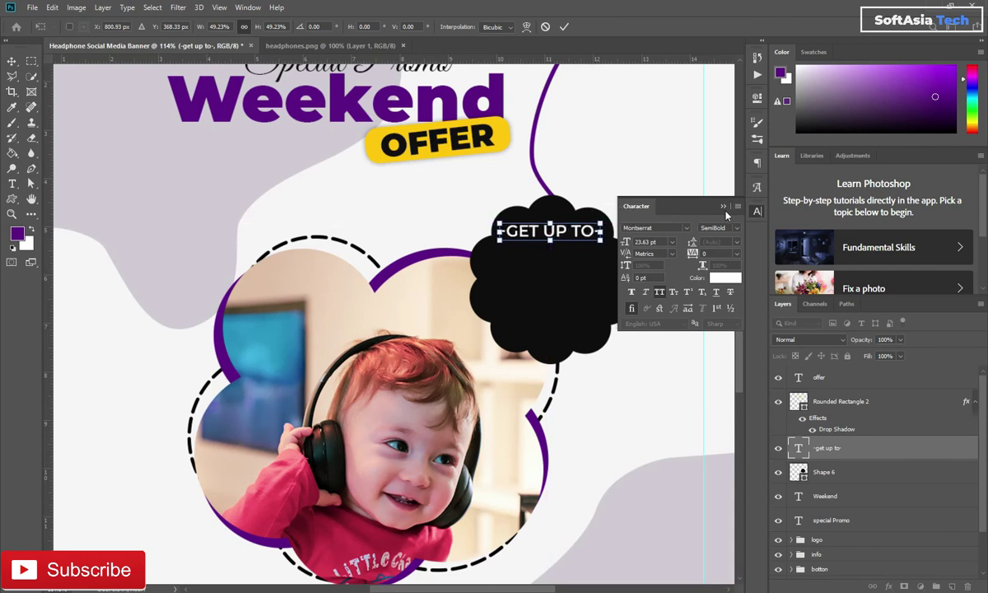
{"action": "left_click", "coordinate": [724, 207]}
{"action": "left_click", "coordinate": [563, 27]}
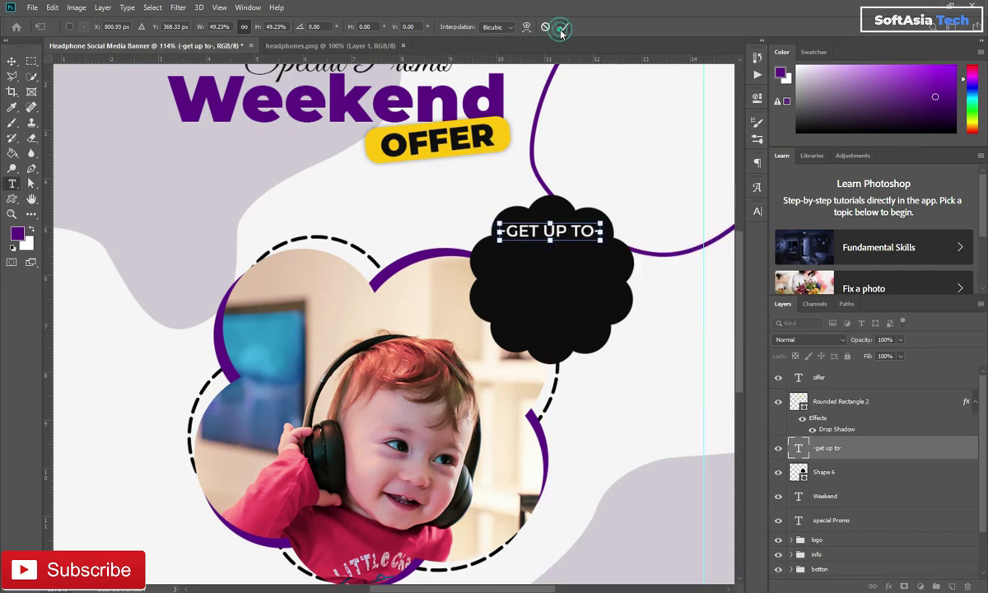
Move the -GET UP TO- text slightly higher in the badge.
{"action": "scroll", "coordinate": [520, 287], "scroll_direction": "up", "scroll_amount": 3}
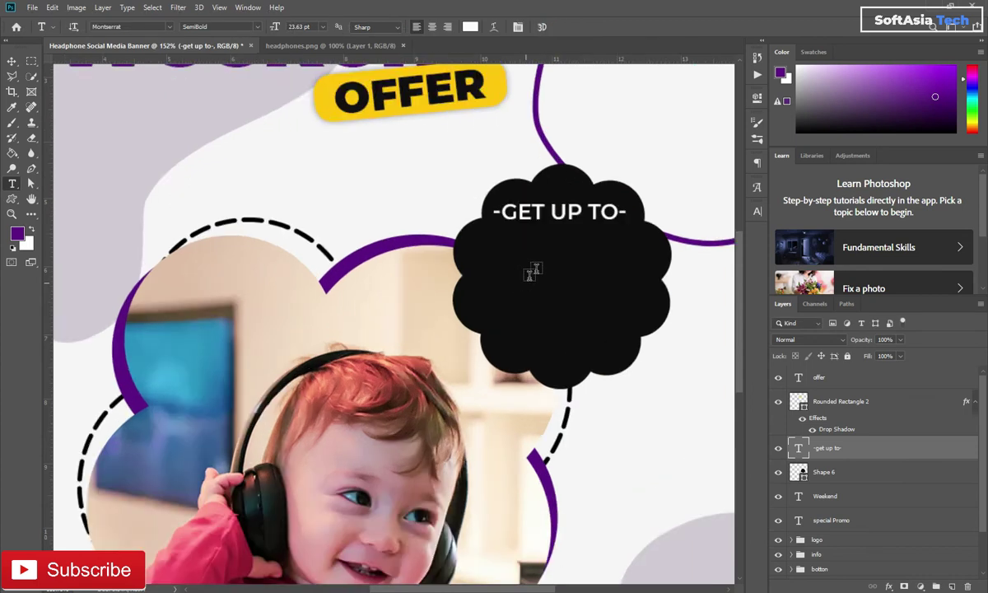
{"action": "scroll", "coordinate": [530, 269], "scroll_direction": "up", "scroll_amount": 3}
{"action": "key", "text": "v"}
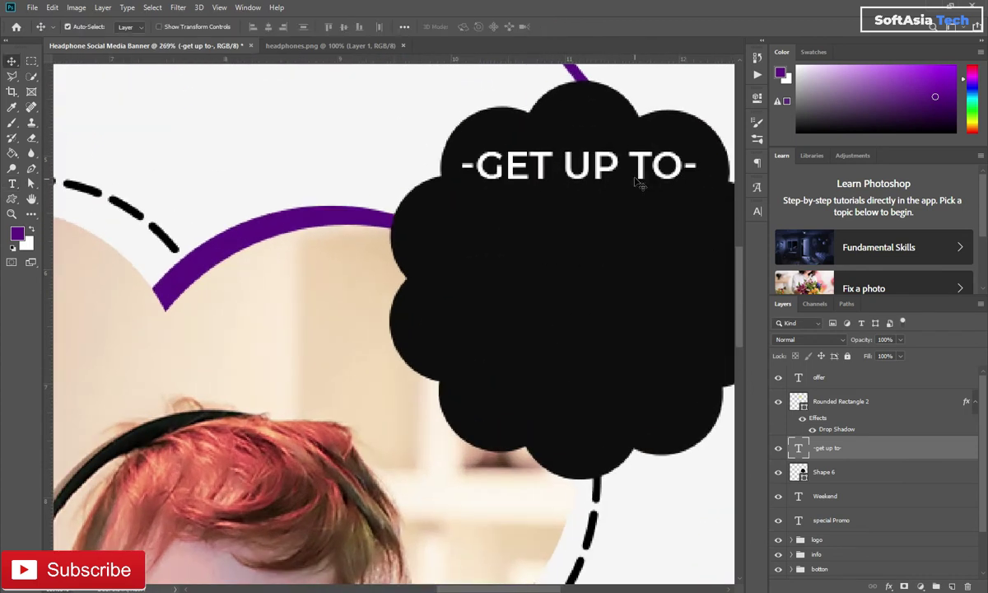
{"action": "left_click_drag", "start_coordinate": [604, 167], "coordinate": [605, 155]}
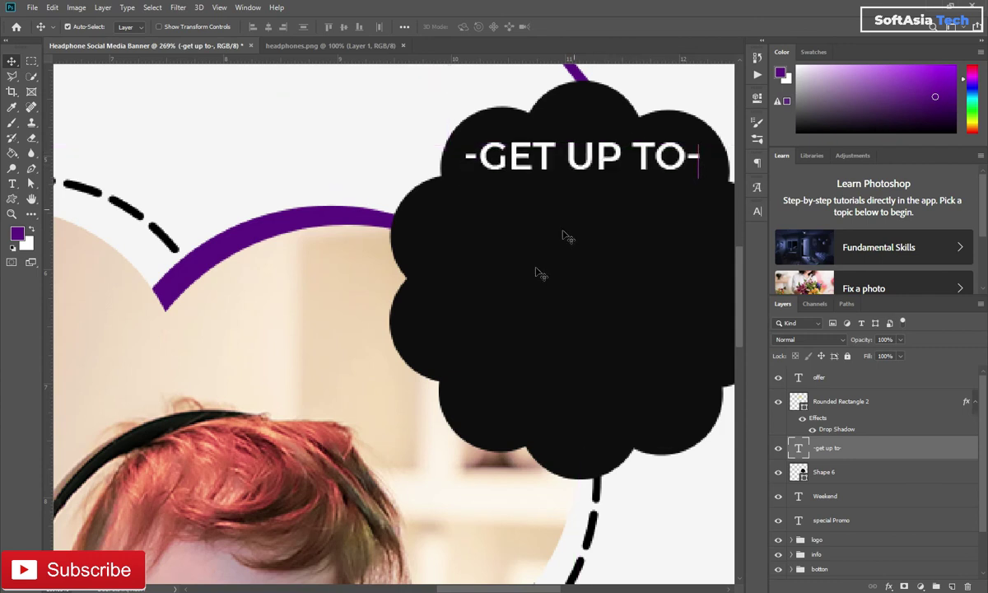
Add a '50' text layer under -GET UP TO- in Black weight.
{"action": "key", "text": "t"}
{"action": "left_click", "coordinate": [494, 260]}
{"action": "key", "text": "BackSpace"}
{"action": "type", "text": "5"}
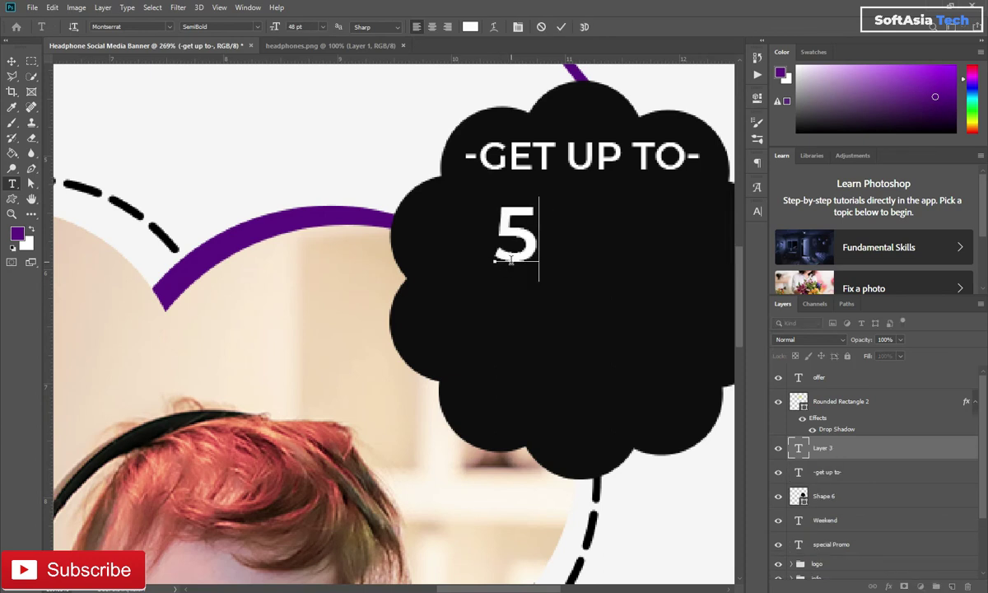
{"action": "type", "text": "0"}
{"action": "left_click", "coordinate": [799, 428]}
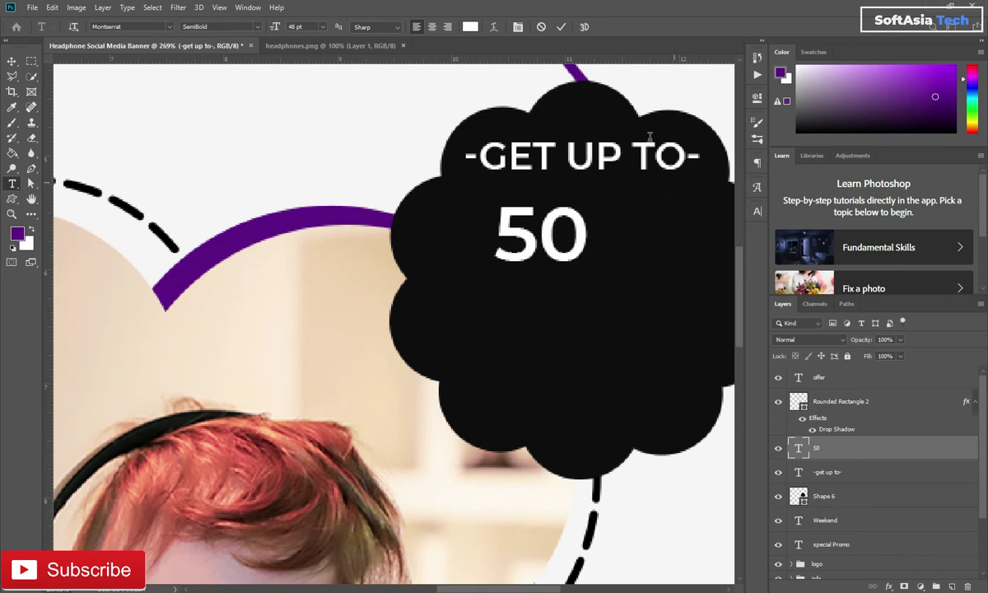
{"action": "key", "text": "ctrl+Return"}
{"action": "left_click", "coordinate": [758, 211]}
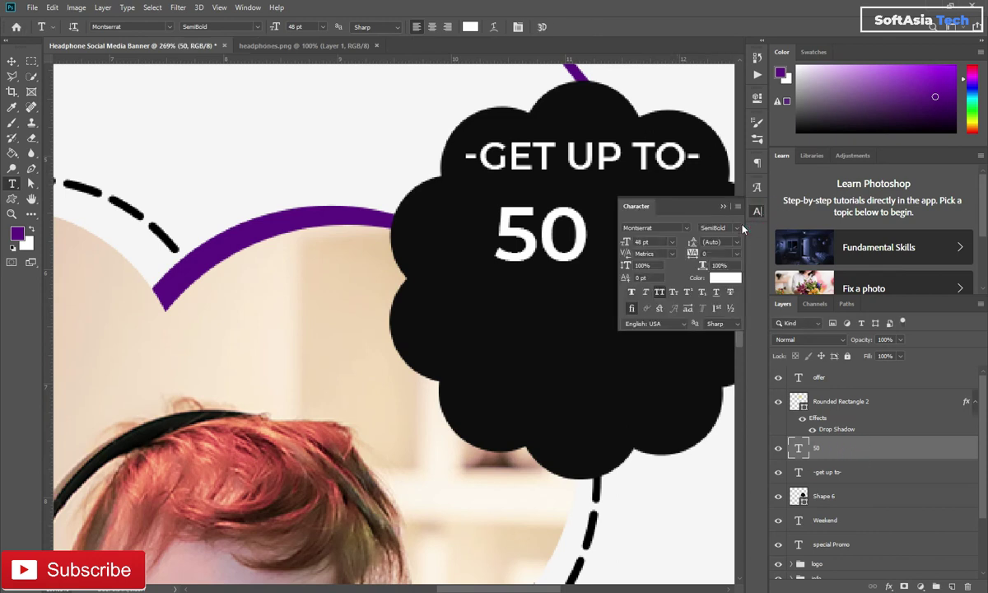
{"action": "left_click", "coordinate": [719, 227]}
{"action": "left_click", "coordinate": [746, 388]}
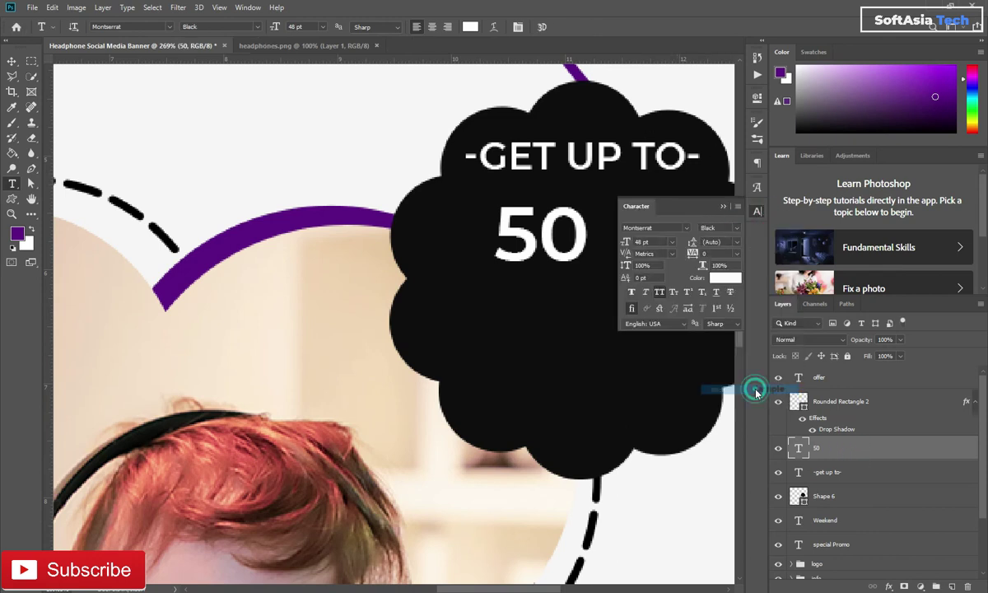
{"action": "left_click", "coordinate": [723, 206]}
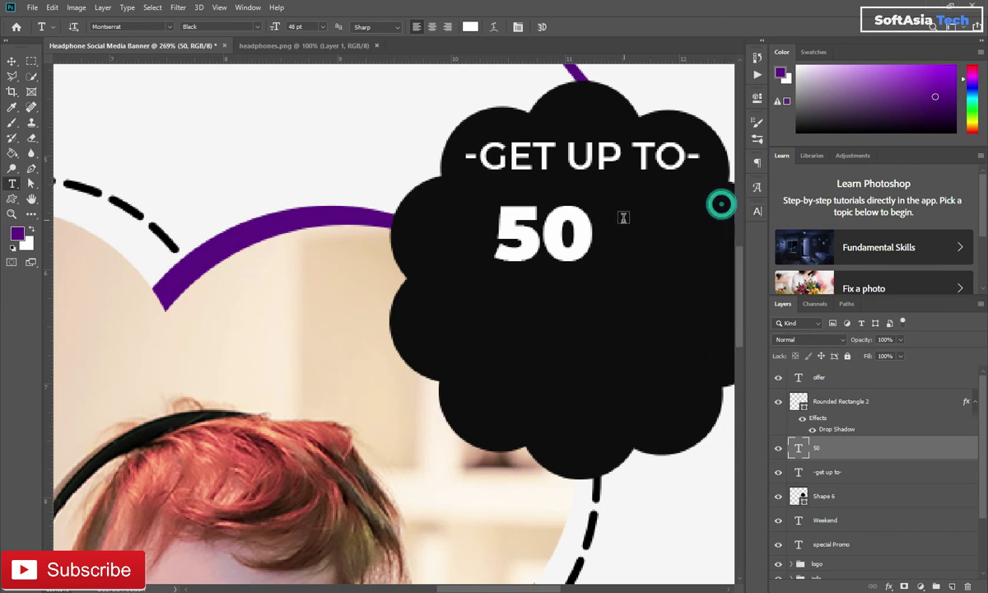
Enlarge the 50 to about 170% and nudge it down into place.
{"action": "key", "text": "ctrl+t"}
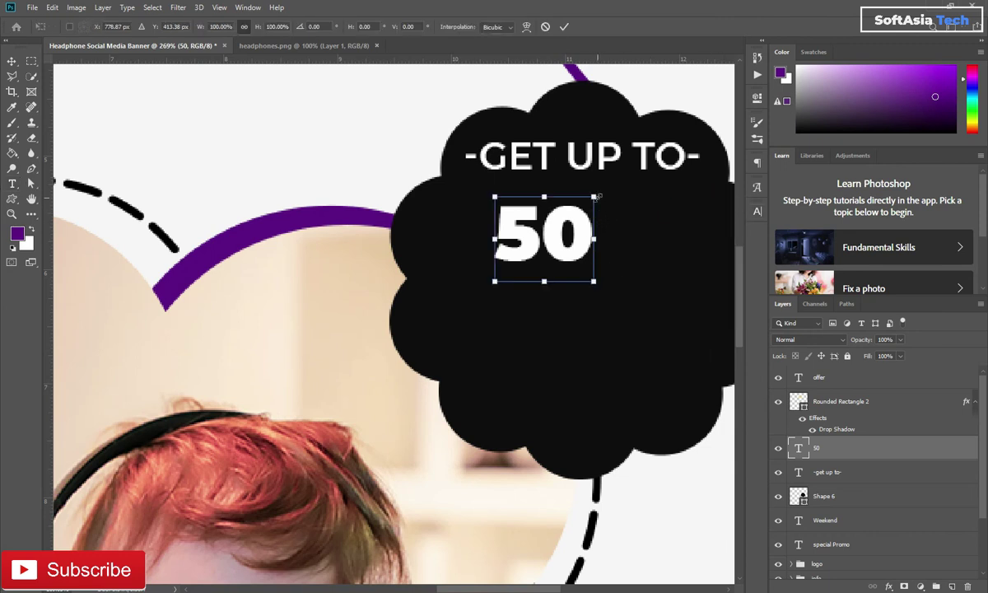
{"action": "left_click_drag", "start_coordinate": [595, 198], "coordinate": [622, 178]}
{"action": "mouse_move", "coordinate": [581, 218]}
{"action": "left_mouse_down"}
{"action": "mouse_move", "coordinate": [557, 240]}
{"action": "mouse_move", "coordinate": [567, 210]}
{"action": "mouse_move", "coordinate": [607, 174]}
{"action": "left_mouse_up"}
{"action": "left_click_drag", "start_coordinate": [575, 207], "coordinate": [565, 206]}
{"action": "left_click_drag", "start_coordinate": [599, 171], "coordinate": [617, 156]}
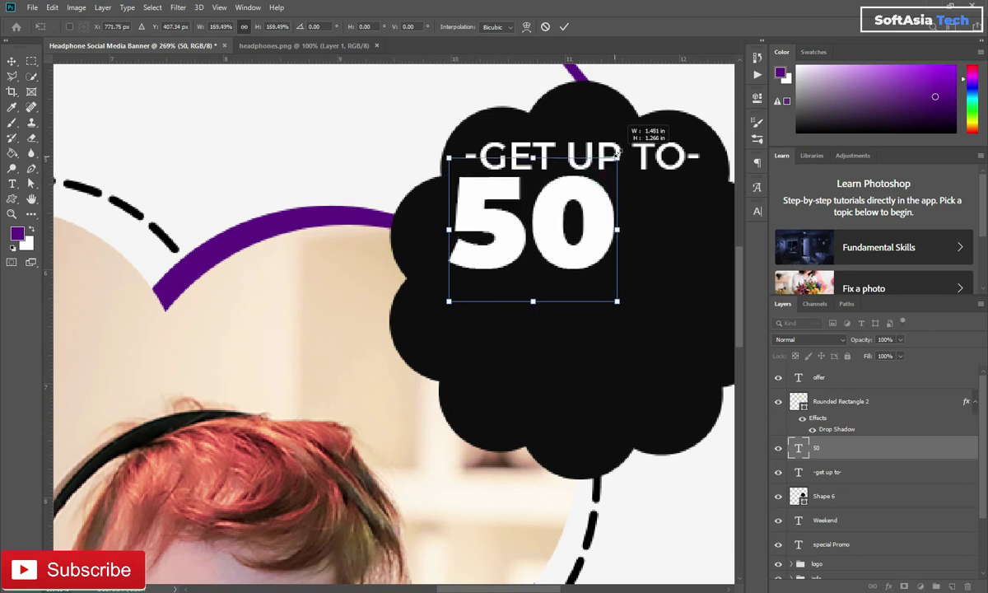
{"action": "left_click_drag", "start_coordinate": [578, 195], "coordinate": [583, 201]}
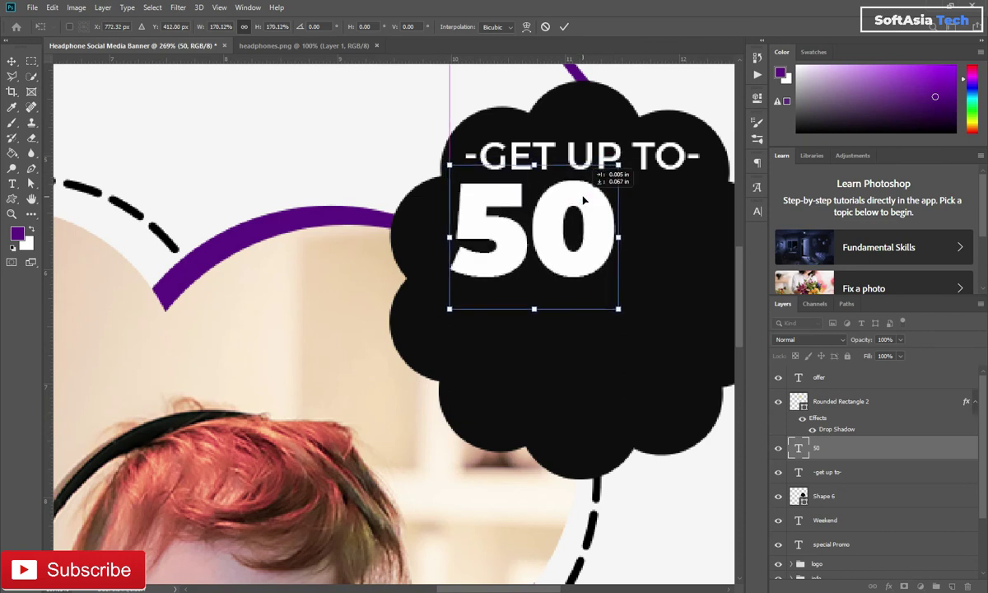
{"action": "left_click", "coordinate": [564, 27]}
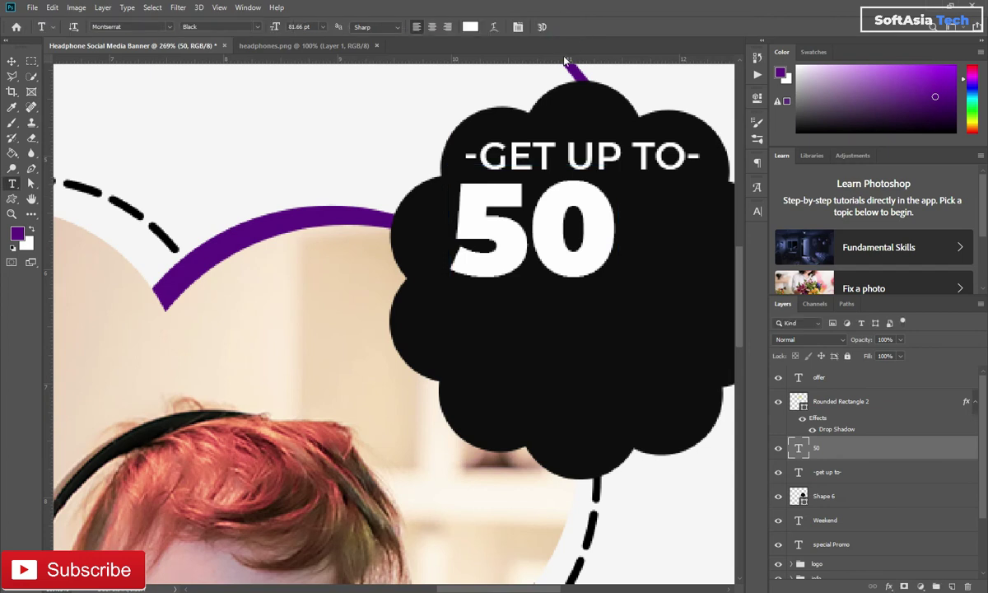
Add a '%' text layer right of the 50 in Medium weight.
{"action": "left_click", "coordinate": [638, 197]}
{"action": "key", "text": "BackSpace"}
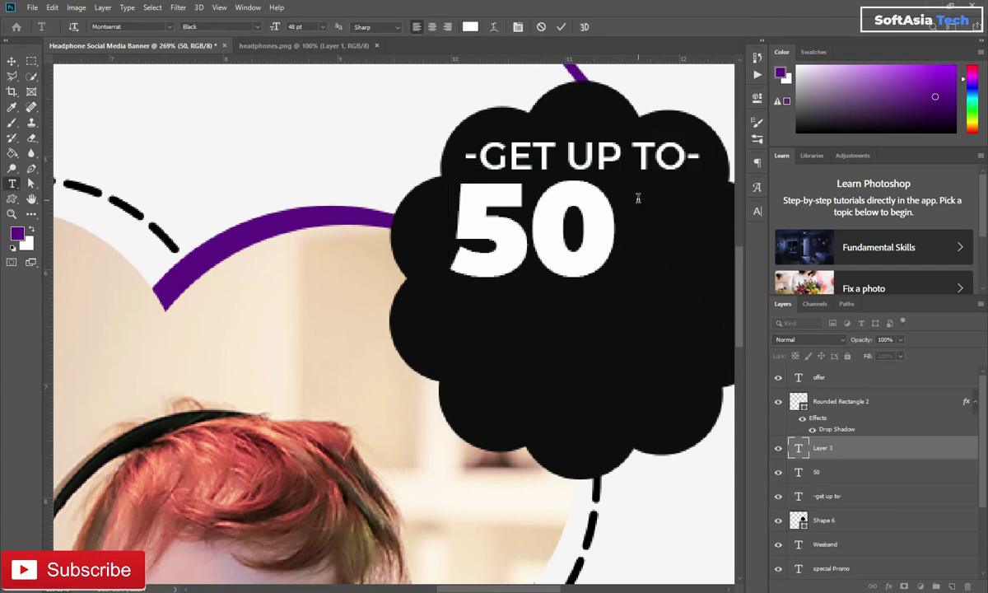
{"action": "type", "text": "%"}
{"action": "left_click", "coordinate": [859, 451]}
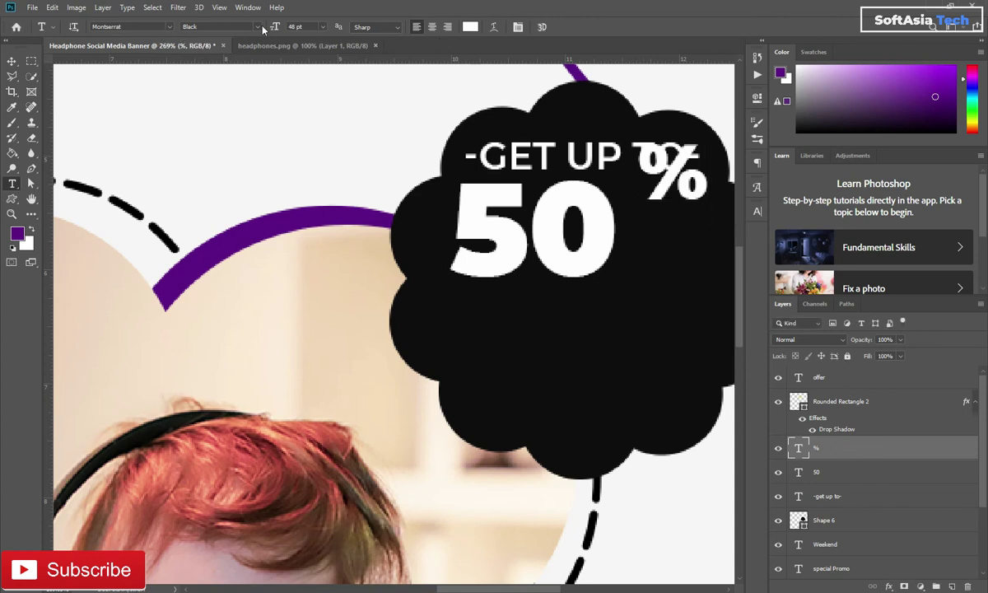
{"action": "left_click", "coordinate": [255, 28]}
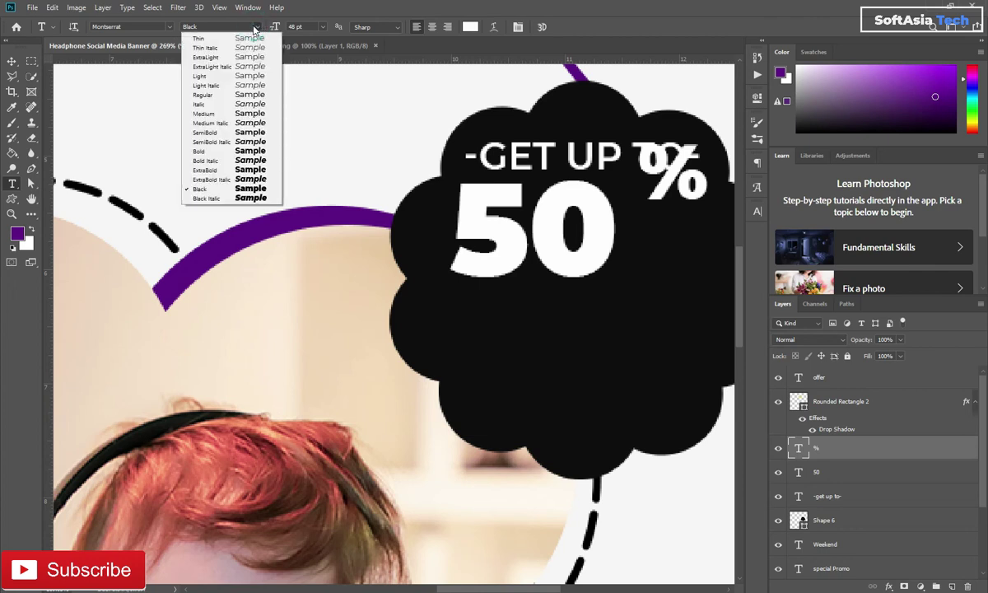
{"action": "left_click", "coordinate": [229, 115]}
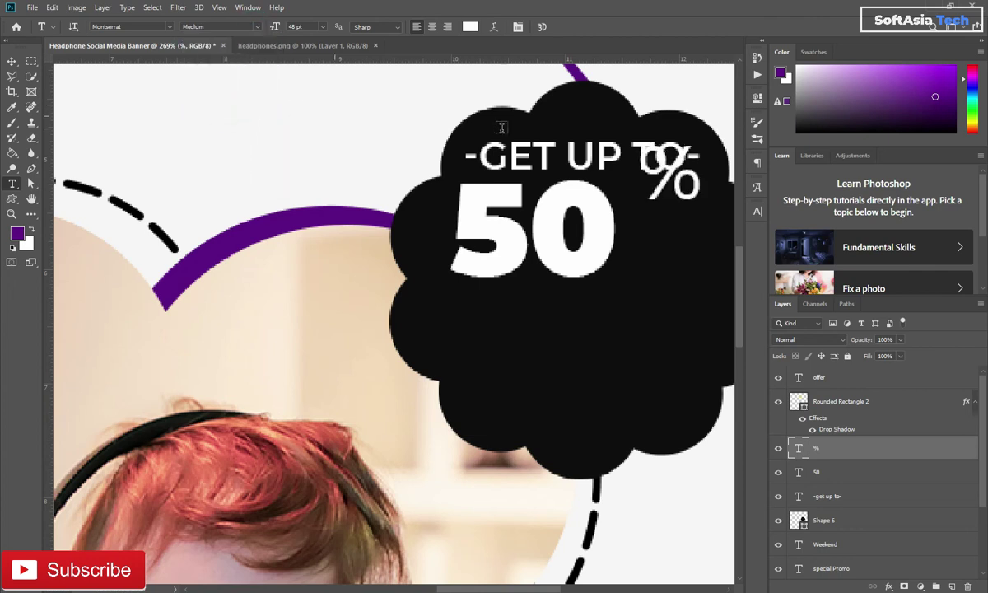
Place the % at the upper right of the 50, scaled to about 84%.
{"action": "key", "text": "v"}
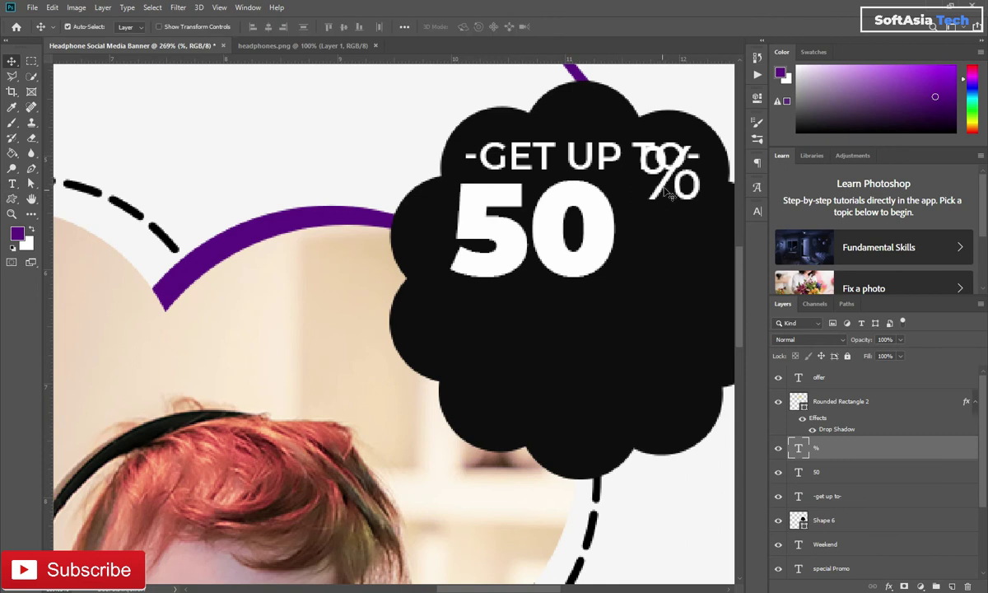
{"action": "left_click_drag", "start_coordinate": [669, 188], "coordinate": [650, 215]}
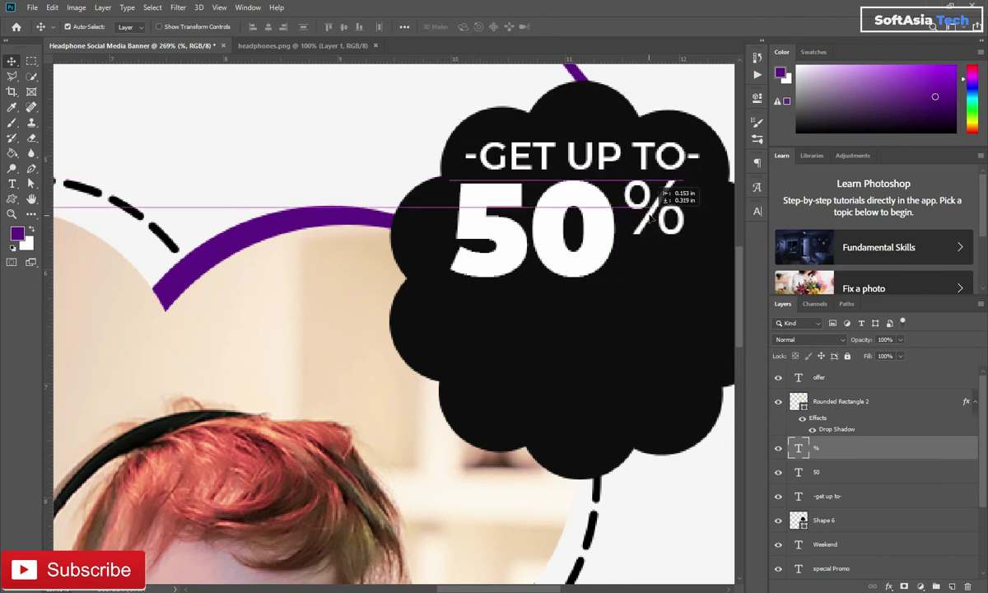
{"action": "left_click_drag", "start_coordinate": [650, 215], "coordinate": [651, 213]}
{"action": "key", "text": "ctrl+t"}
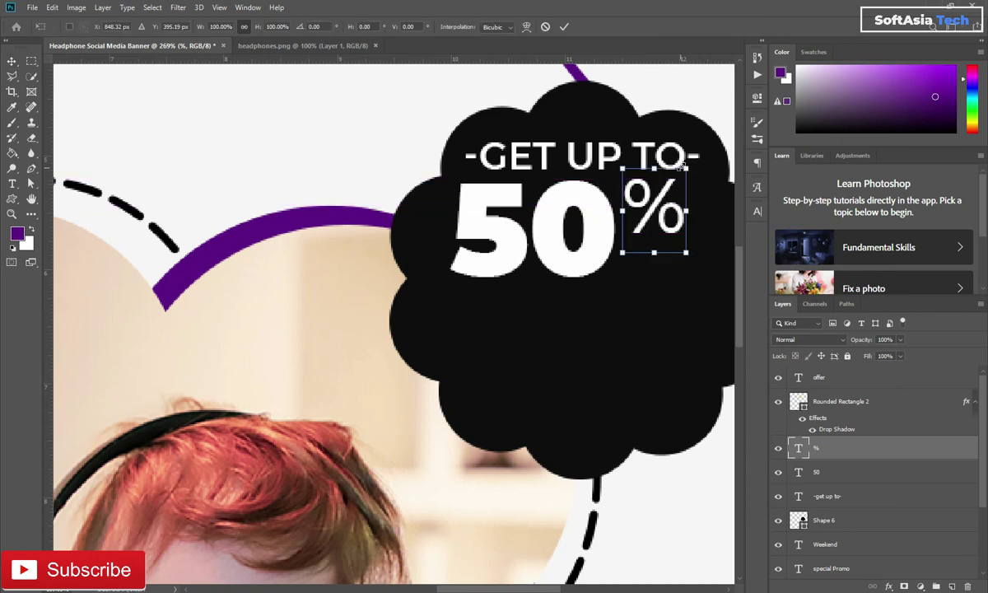
{"action": "left_click_drag", "start_coordinate": [684, 168], "coordinate": [676, 182]}
{"action": "left_click_drag", "start_coordinate": [655, 218], "coordinate": [656, 214]}
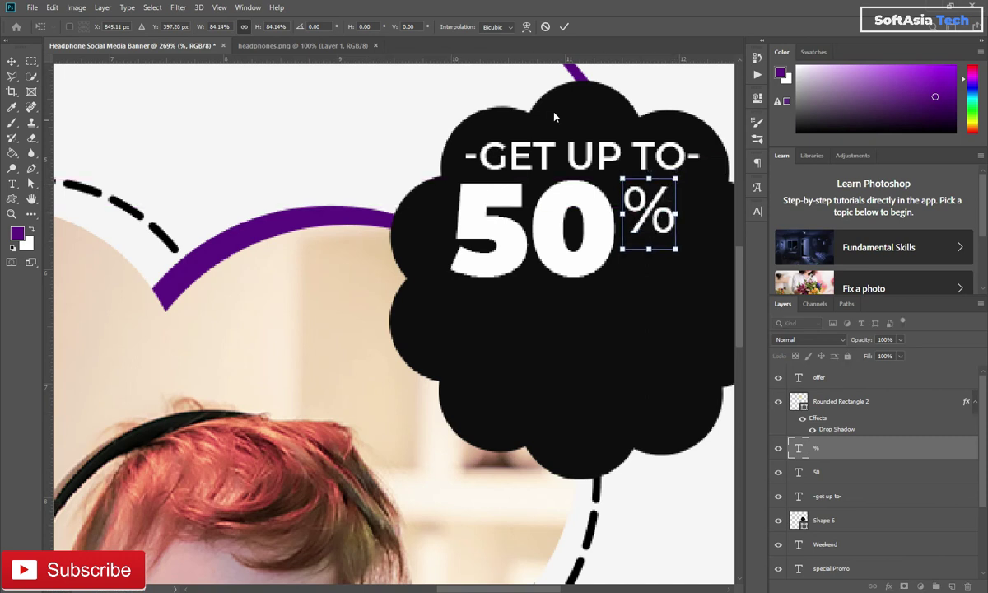
{"action": "left_click", "coordinate": [563, 27]}
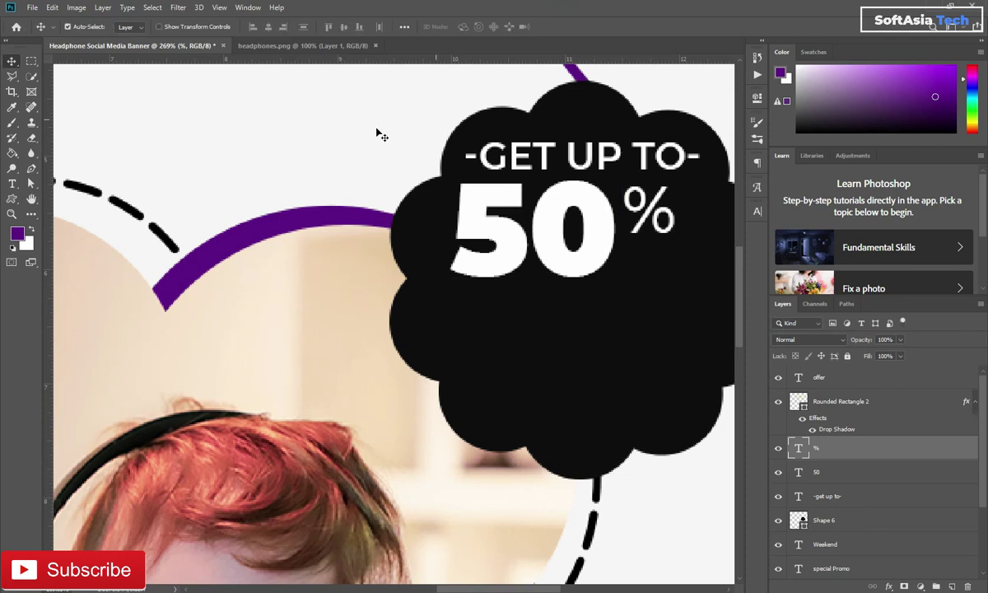
Add a new 'OFF' text layer.
{"action": "key", "text": "t"}
{"action": "left_click", "coordinate": [280, 149]}
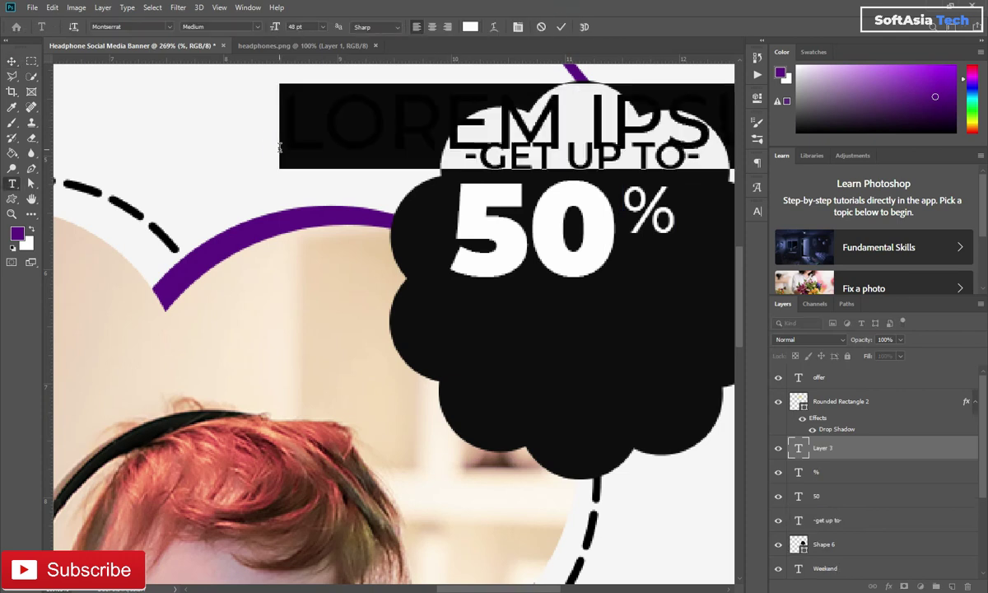
{"action": "key", "text": "BackSpace"}
{"action": "type", "text": "OFF"}
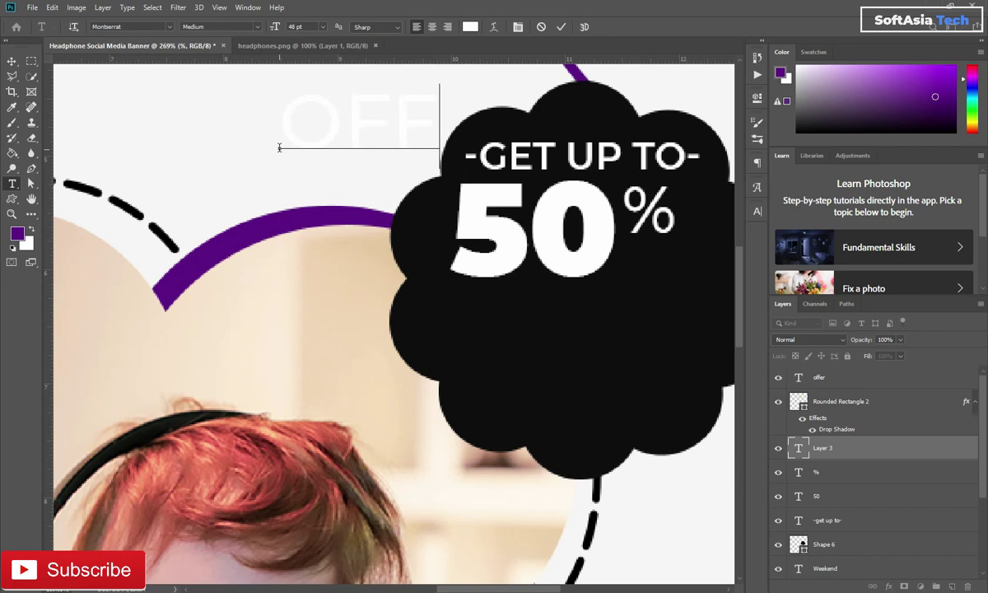
{"action": "left_click", "coordinate": [853, 451]}
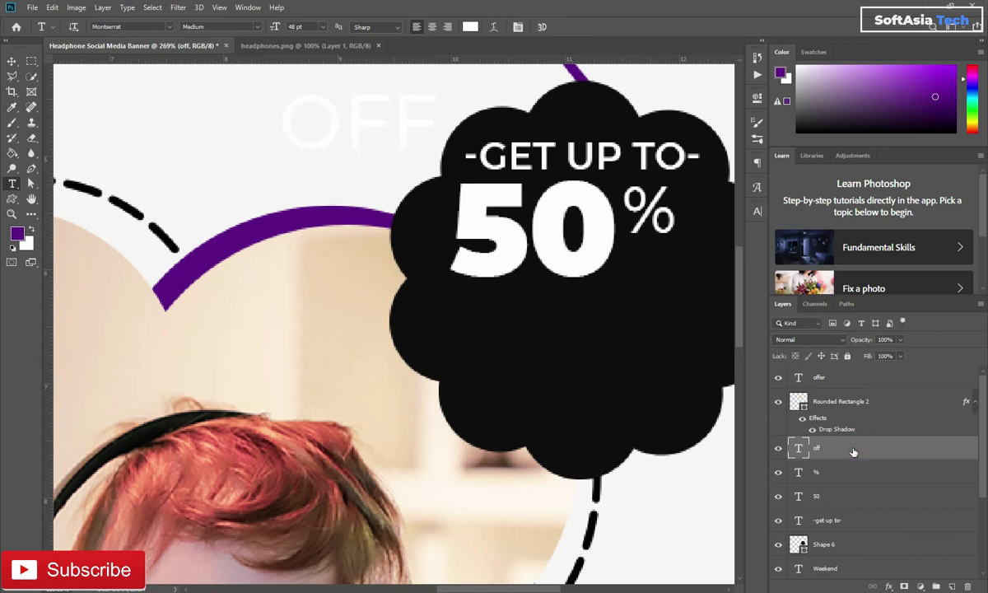
Shrink OFF to about 50% and move it beneath the %.
{"action": "key", "text": "ctrl+t"}
{"action": "left_click_drag", "start_coordinate": [377, 140], "coordinate": [649, 266]}
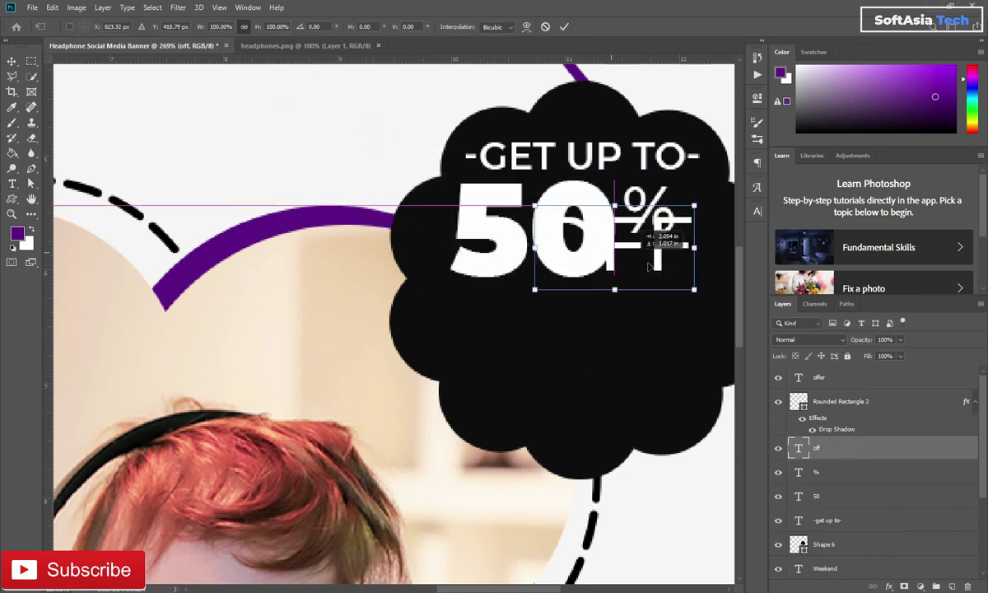
{"action": "left_click_drag", "start_coordinate": [713, 292], "coordinate": [640, 258]}
{"action": "mouse_move", "coordinate": [602, 223]}
{"action": "left_mouse_down"}
{"action": "mouse_move", "coordinate": [676, 244]}
{"action": "mouse_move", "coordinate": [676, 234]}
{"action": "left_mouse_up"}
{"action": "left_click_drag", "start_coordinate": [708, 276], "coordinate": [698, 269]}
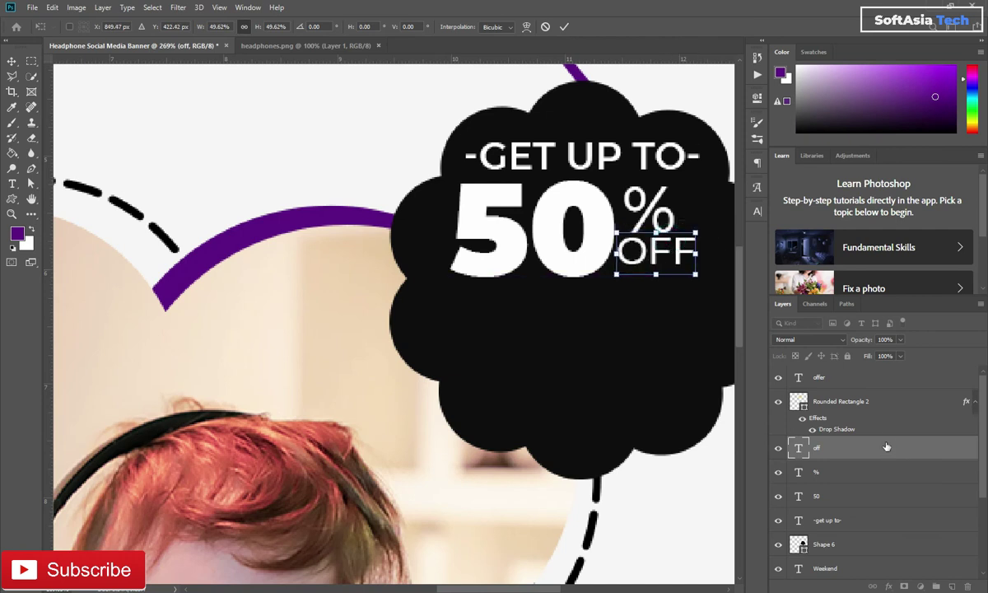
{"action": "key", "text": "Return"}
Set the OFF text to SemiBold weight.
{"action": "left_click", "coordinate": [758, 213]}
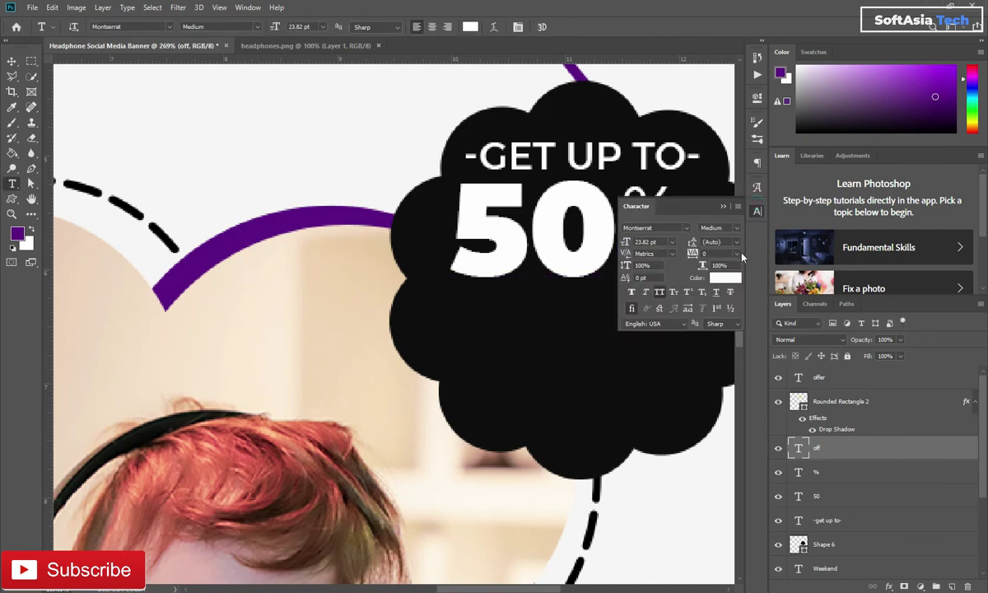
{"action": "left_click", "coordinate": [726, 207]}
{"action": "scroll", "coordinate": [667, 256], "scroll_direction": "up", "scroll_amount": 3}
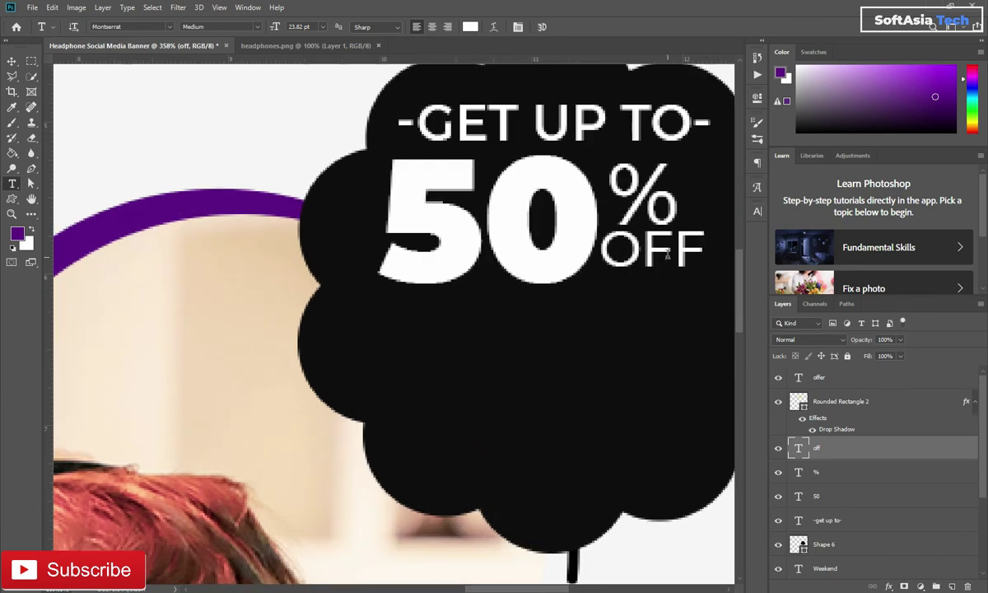
{"action": "left_click", "coordinate": [756, 212]}
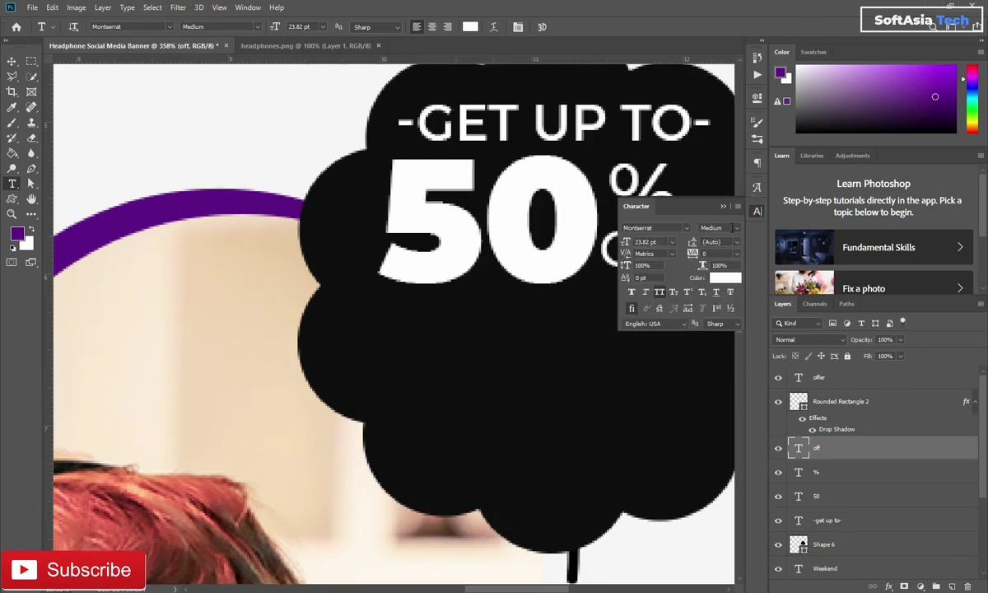
{"action": "left_click", "coordinate": [723, 227]}
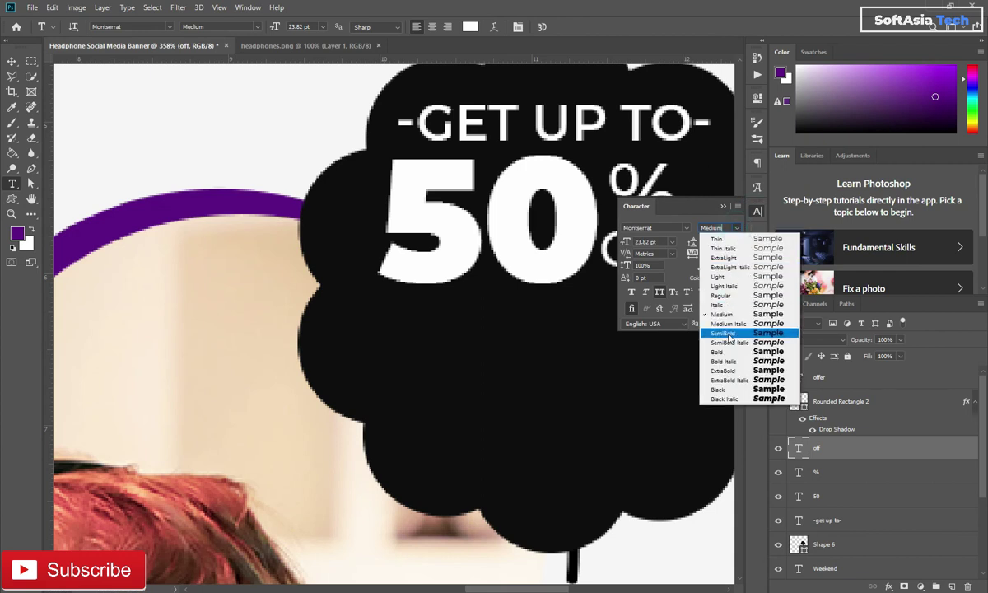
{"action": "left_click", "coordinate": [728, 335]}
{"action": "left_click", "coordinate": [722, 205]}
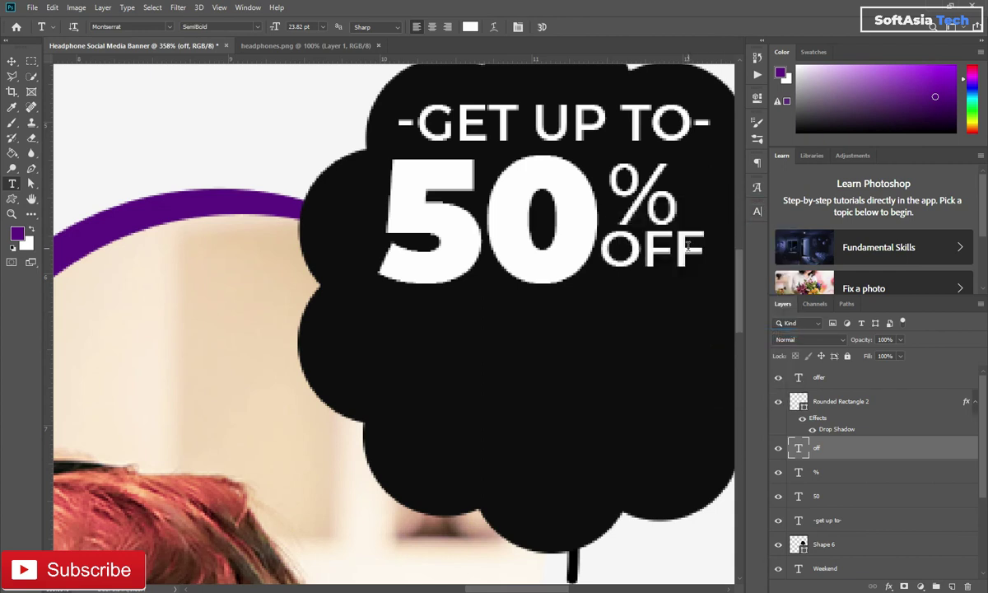
Resize OFF to about 111% and reposition it under the %.
{"action": "key", "text": "ctrl+t"}
{"action": "left_click_drag", "start_coordinate": [663, 245], "coordinate": [666, 257]}
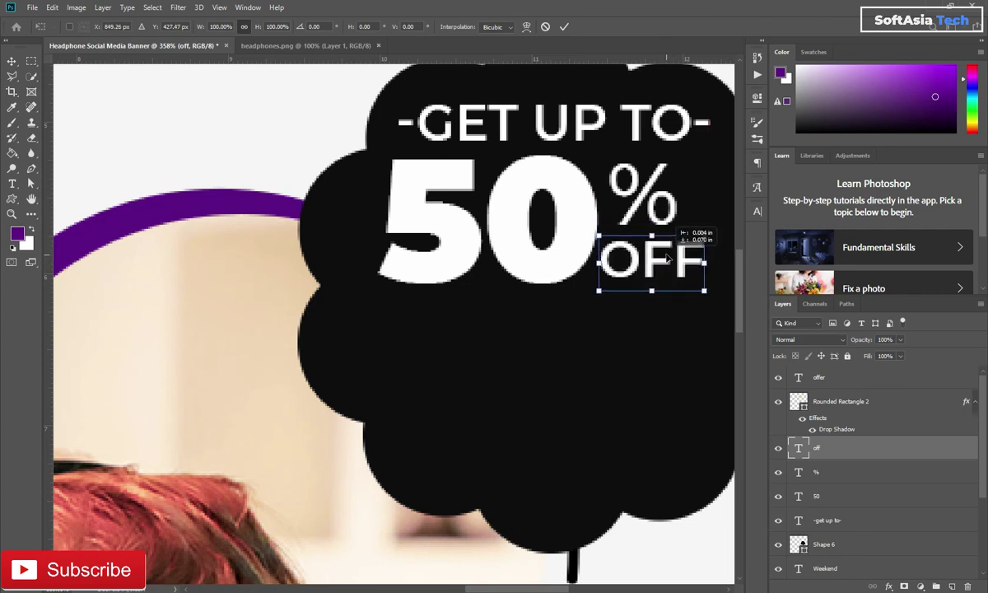
{"action": "left_click_drag", "start_coordinate": [705, 233], "coordinate": [665, 262]}
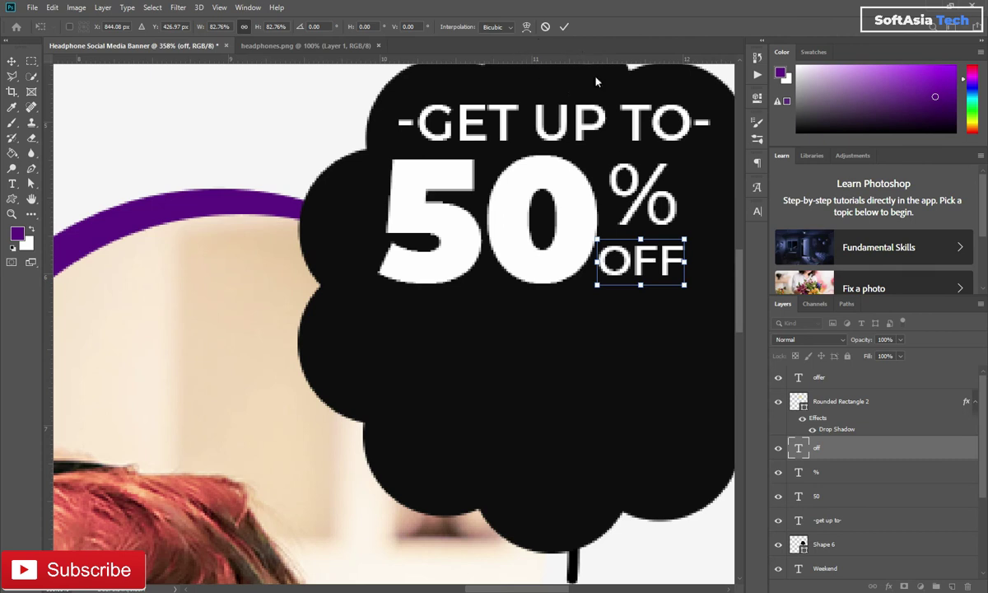
{"action": "left_click_drag", "start_coordinate": [690, 289], "coordinate": [726, 308]}
{"action": "left_click_drag", "start_coordinate": [672, 290], "coordinate": [662, 282]}
{"action": "left_click", "coordinate": [564, 27]}
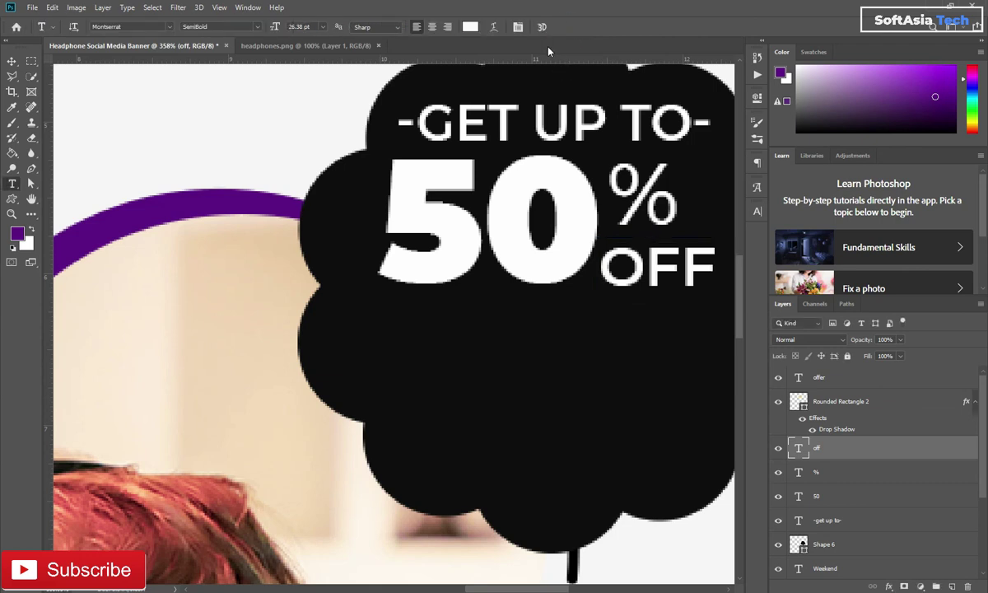
{"action": "scroll", "coordinate": [664, 103], "scroll_direction": "down", "scroll_amount": 1}
{"action": "scroll", "coordinate": [664, 103], "scroll_direction": "down", "scroll_amount": 1}
{"action": "scroll", "coordinate": [664, 103], "scroll_direction": "down", "scroll_amount": 1}
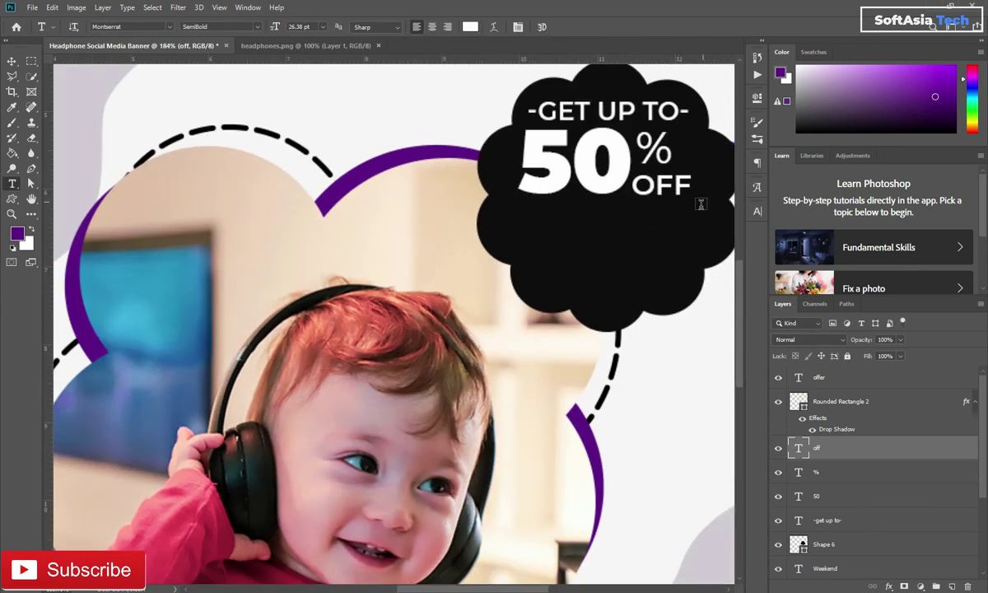
{"action": "scroll", "coordinate": [696, 207], "scroll_direction": "up", "scroll_amount": 1}
Add the ON ALL PRODUCTS text line below 50% OFF.
{"action": "left_click", "coordinate": [505, 253]}
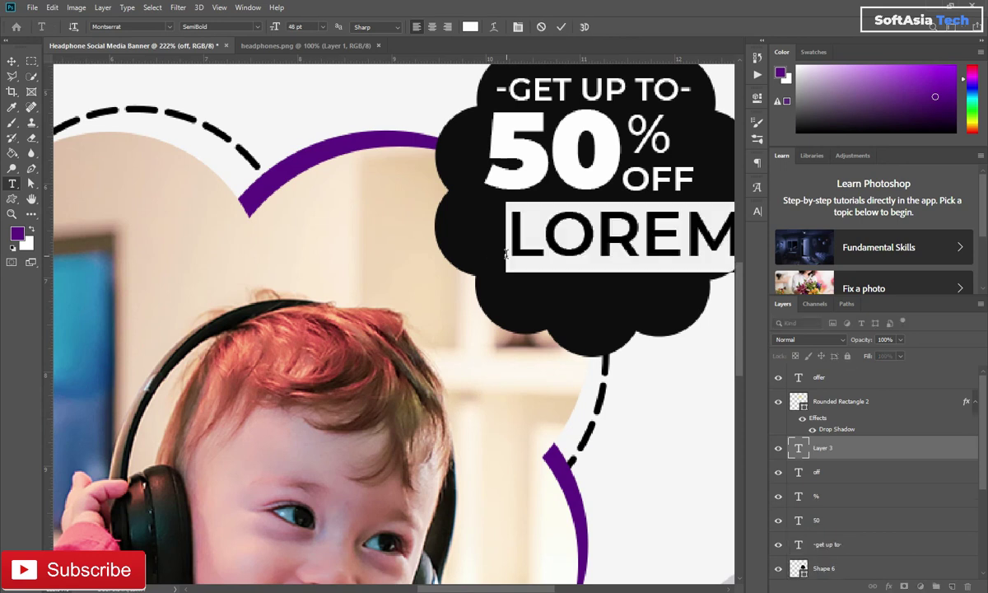
{"action": "key", "text": "BackSpace"}
{"action": "type", "text": "ON "}
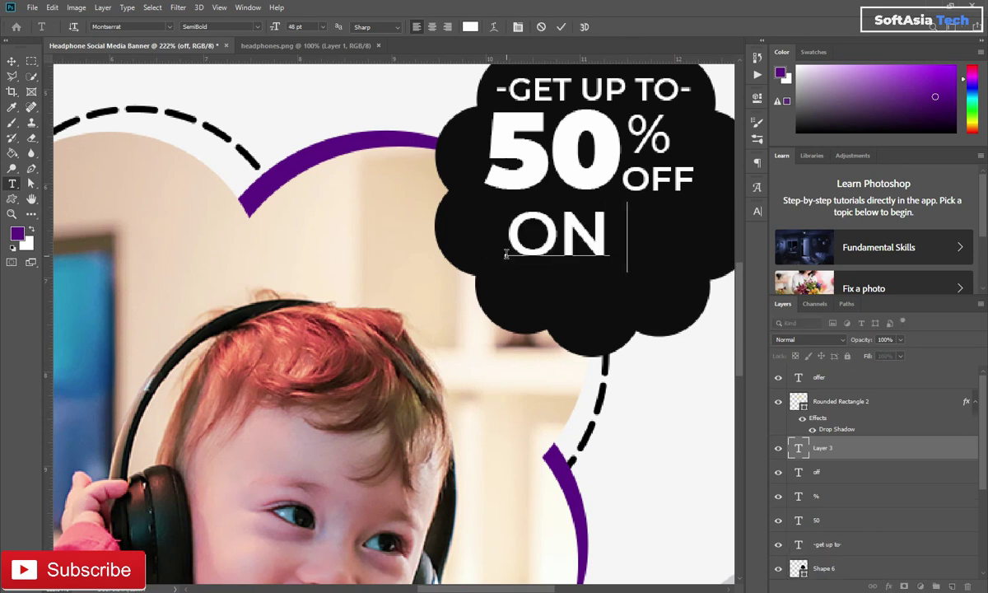
{"action": "type", "text": "ALL"}
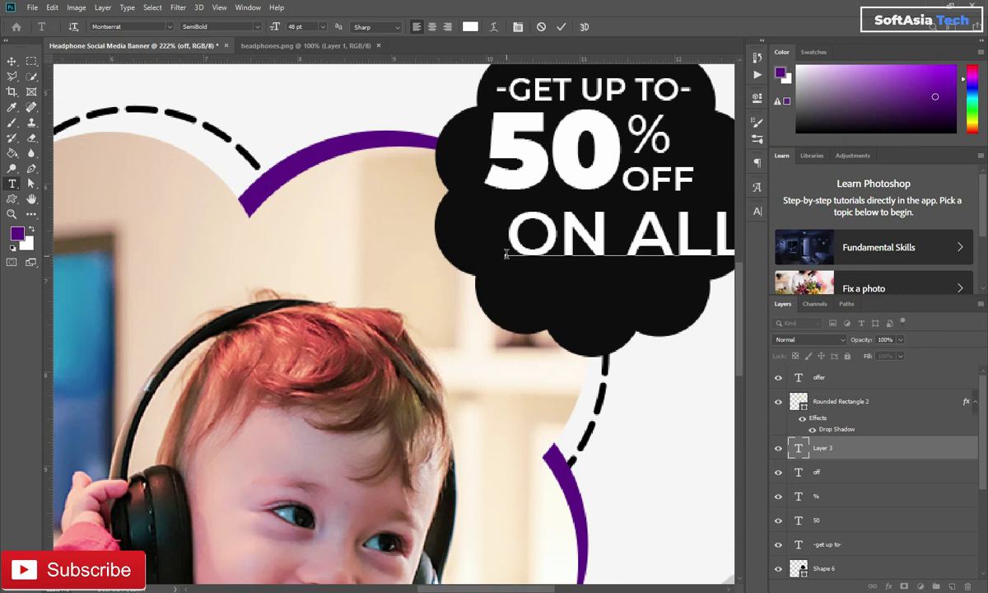
{"action": "left_click", "coordinate": [883, 457]}
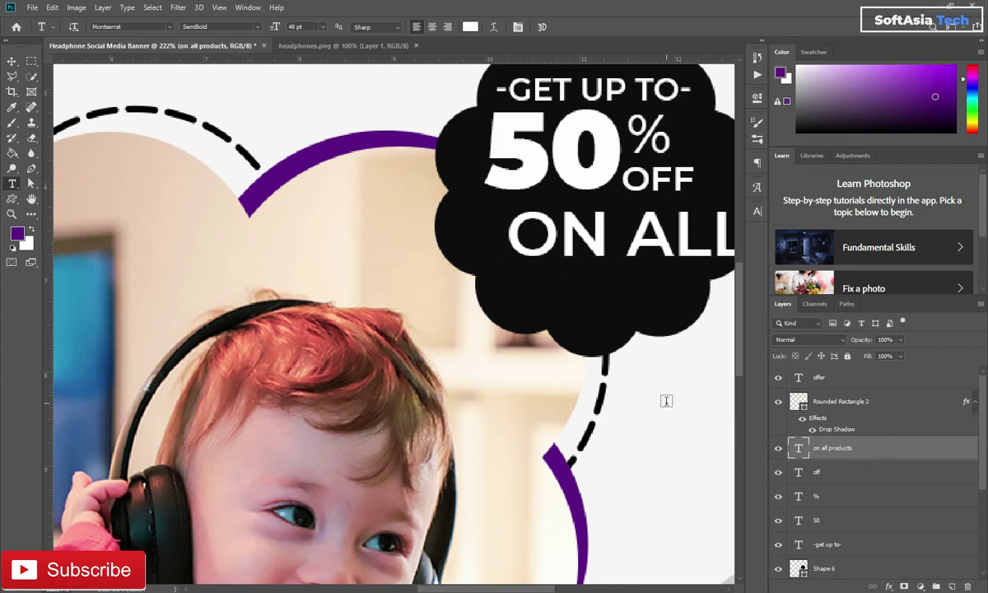
Try scaling the text, then undo the accidental flip and cancel the transform.
{"action": "key", "text": "ctrl+t"}
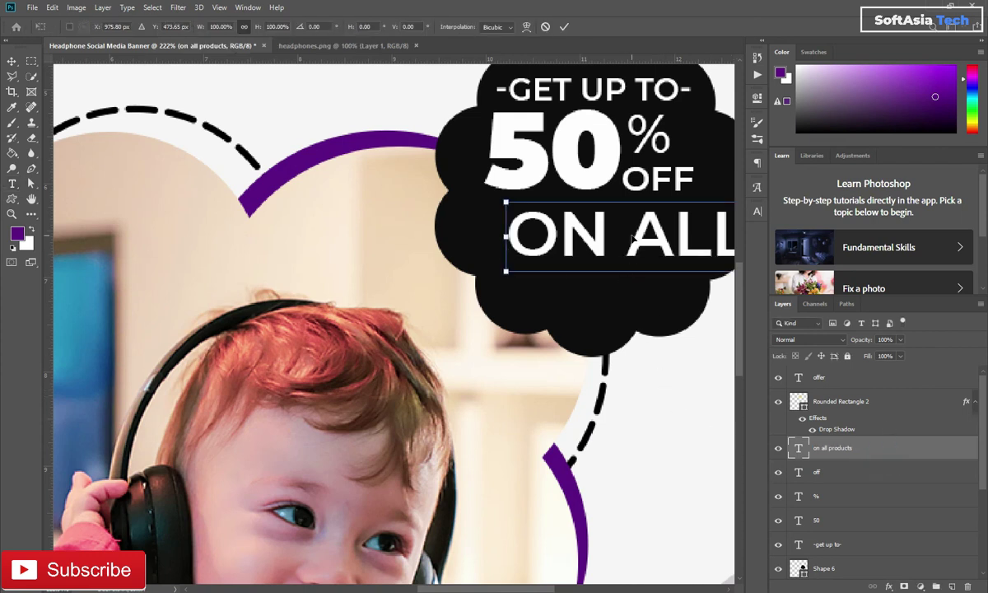
{"action": "left_click_drag", "start_coordinate": [633, 239], "coordinate": [472, 303]}
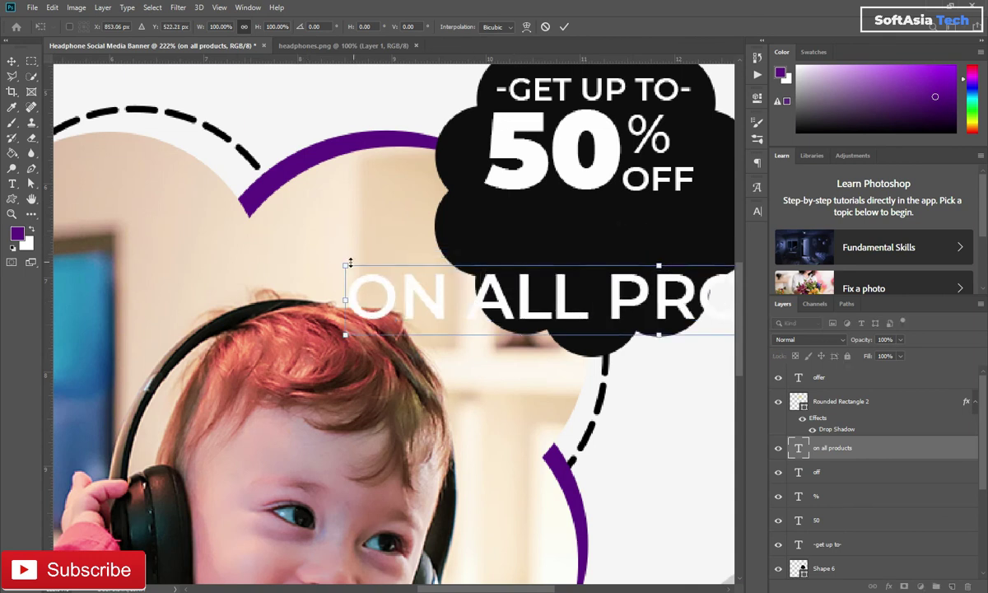
{"action": "left_click_drag", "start_coordinate": [350, 262], "coordinate": [591, 296]}
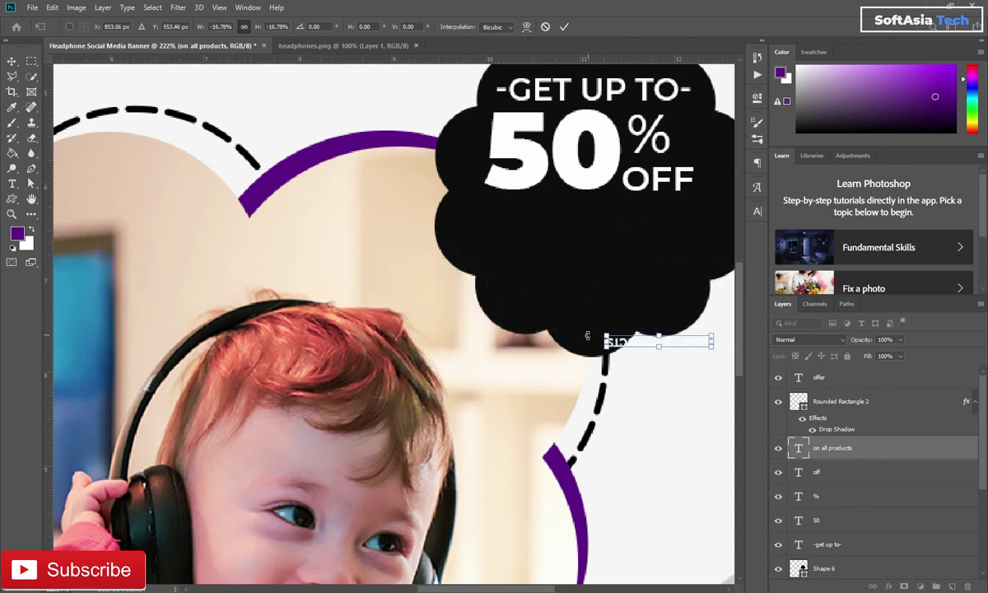
{"action": "left_click_drag", "start_coordinate": [606, 337], "coordinate": [481, 278]}
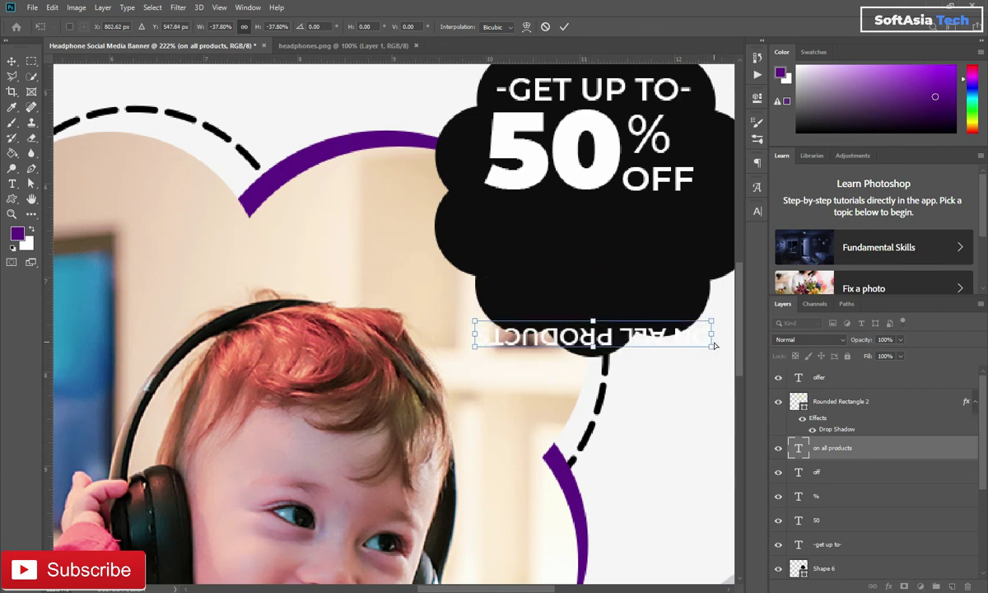
{"action": "key", "text": "ctrl+z"}
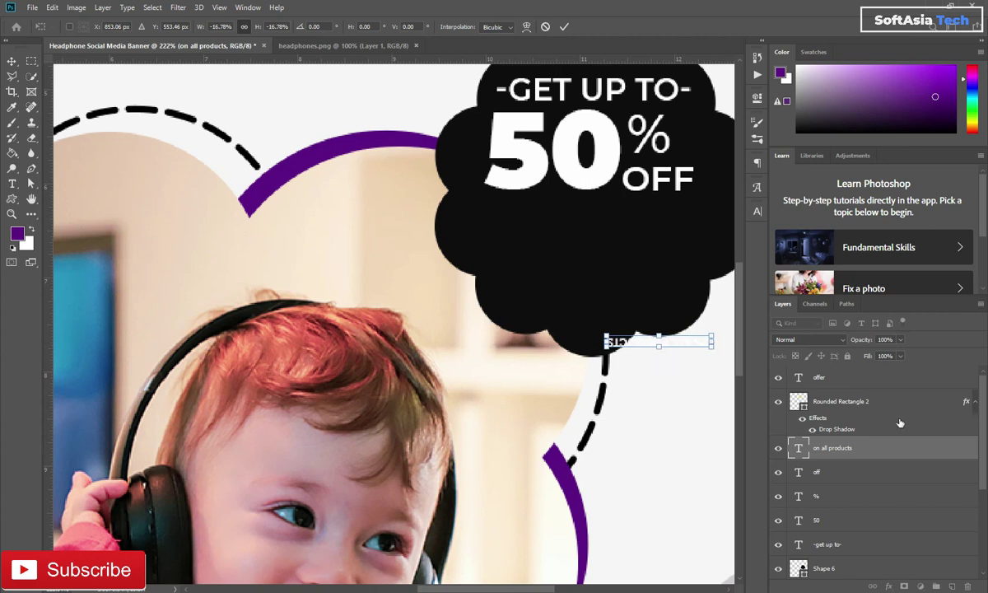
{"action": "key", "text": "Escape"}
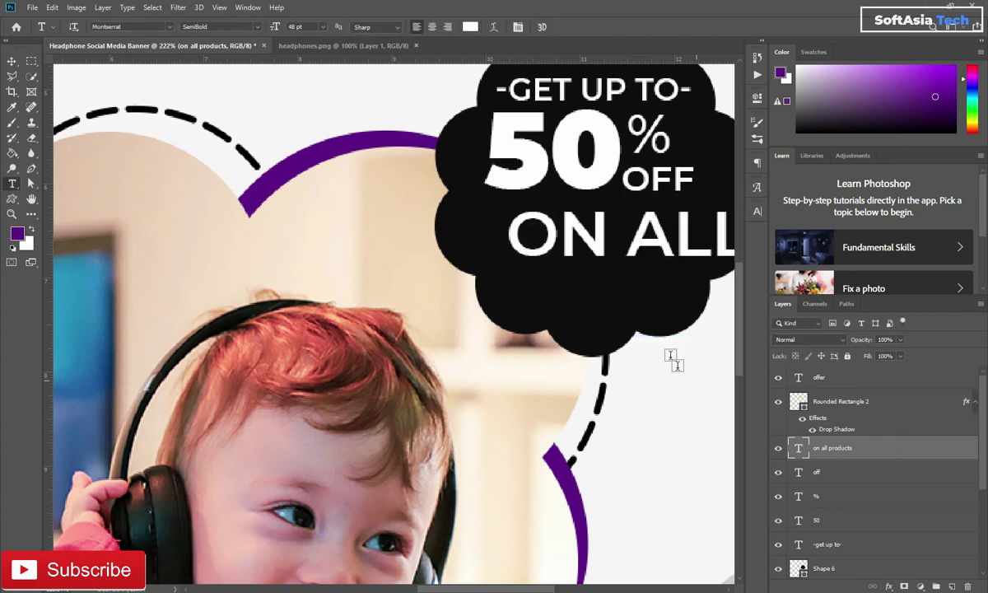
Scale ON ALL PRODUCTS to about 42% and centre it beneath 50% OFF.
{"action": "key", "text": "ctrl+t"}
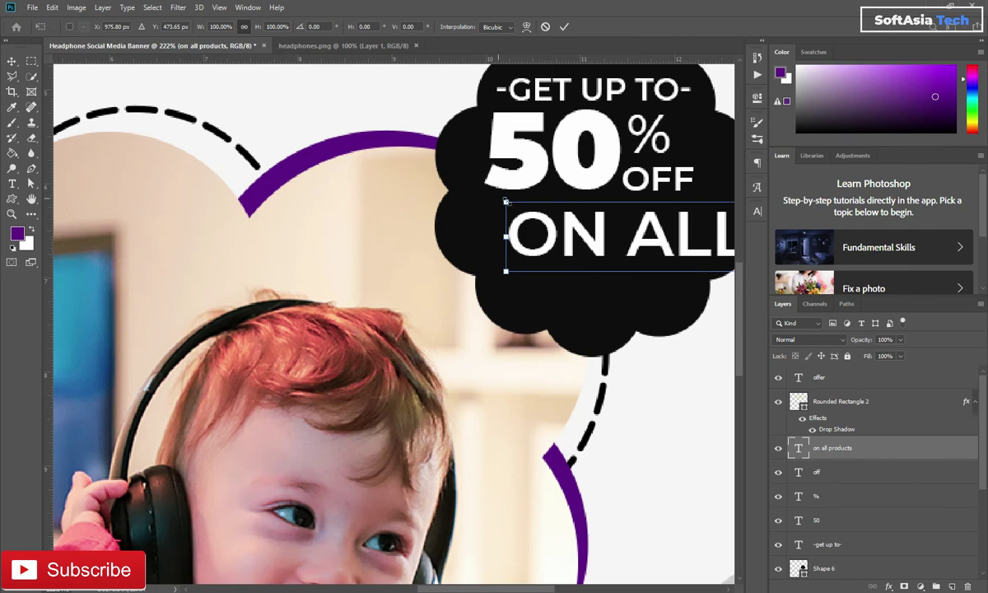
{"action": "mouse_move", "coordinate": [524, 228]}
{"action": "left_mouse_down"}
{"action": "mouse_move", "coordinate": [231, 261]}
{"action": "mouse_move", "coordinate": [577, 270]}
{"action": "left_mouse_up"}
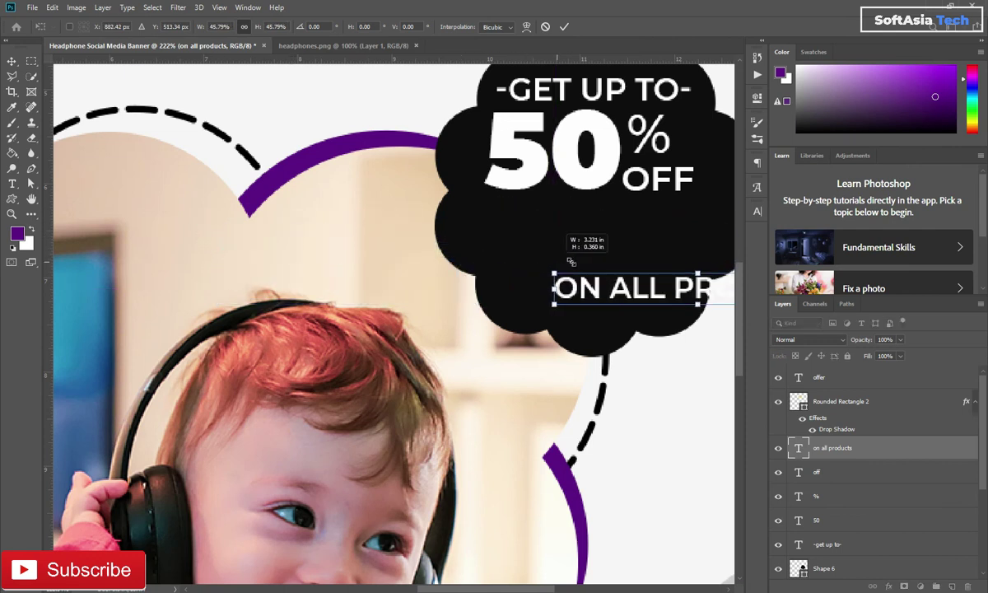
{"action": "left_click_drag", "start_coordinate": [613, 296], "coordinate": [496, 236]}
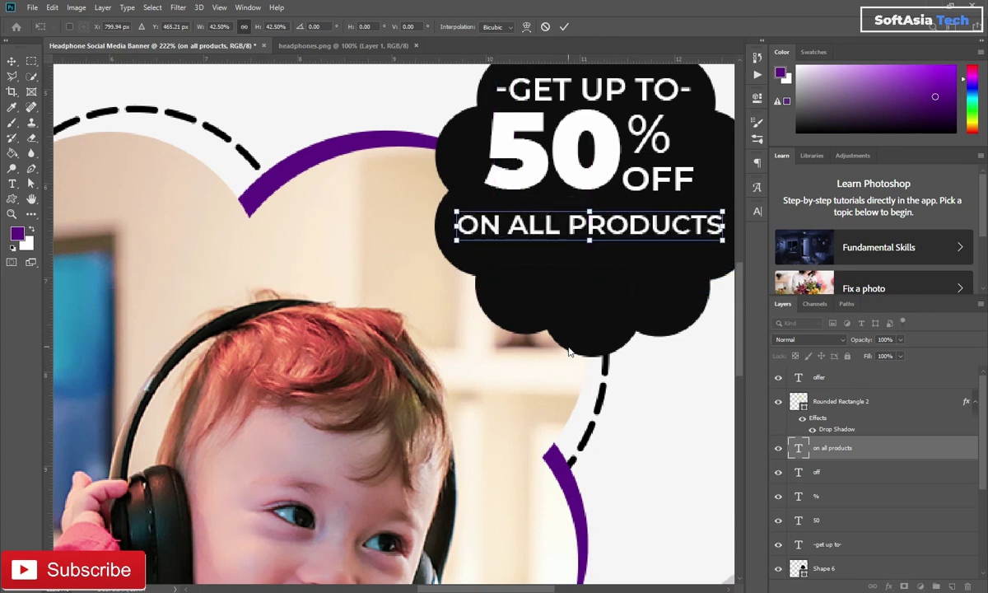
{"action": "scroll", "coordinate": [566, 346], "scroll_direction": "down", "scroll_amount": 3}
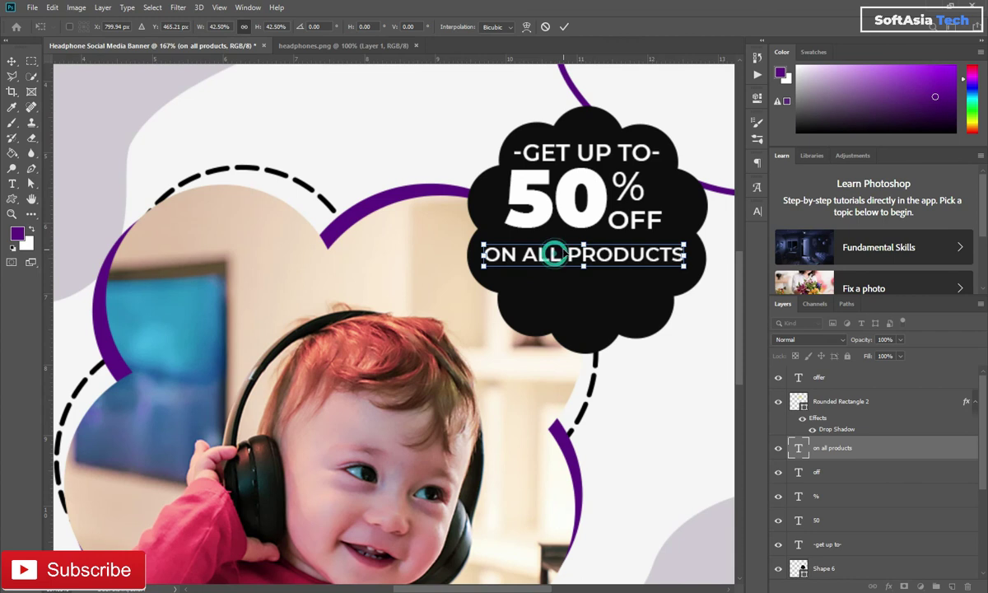
{"action": "mouse_move", "coordinate": [549, 257]}
{"action": "left_mouse_down"}
{"action": "mouse_move", "coordinate": [554, 278]}
{"action": "mouse_move", "coordinate": [545, 275]}
{"action": "left_mouse_up"}
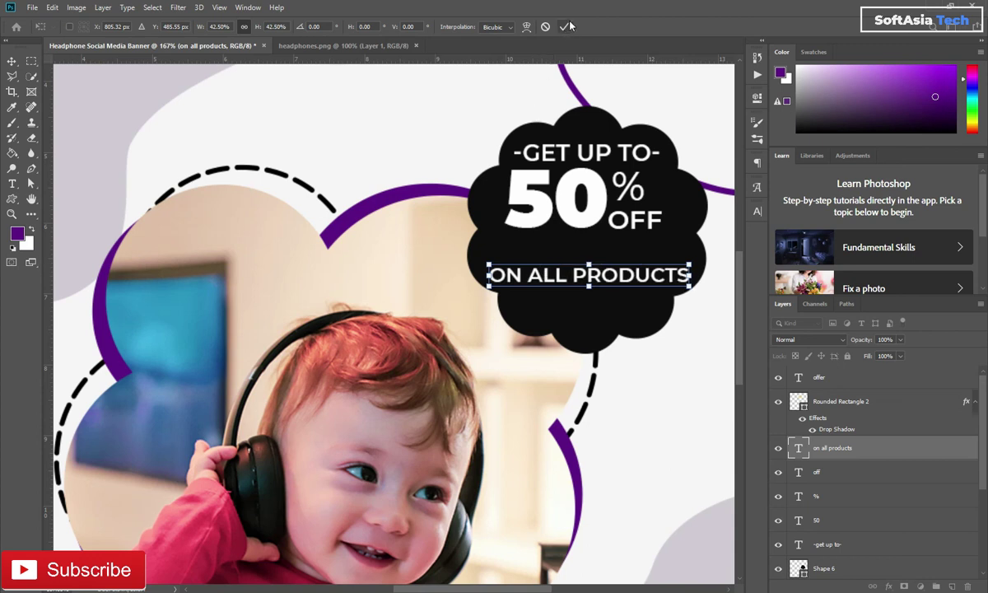
{"action": "left_click", "coordinate": [564, 26]}
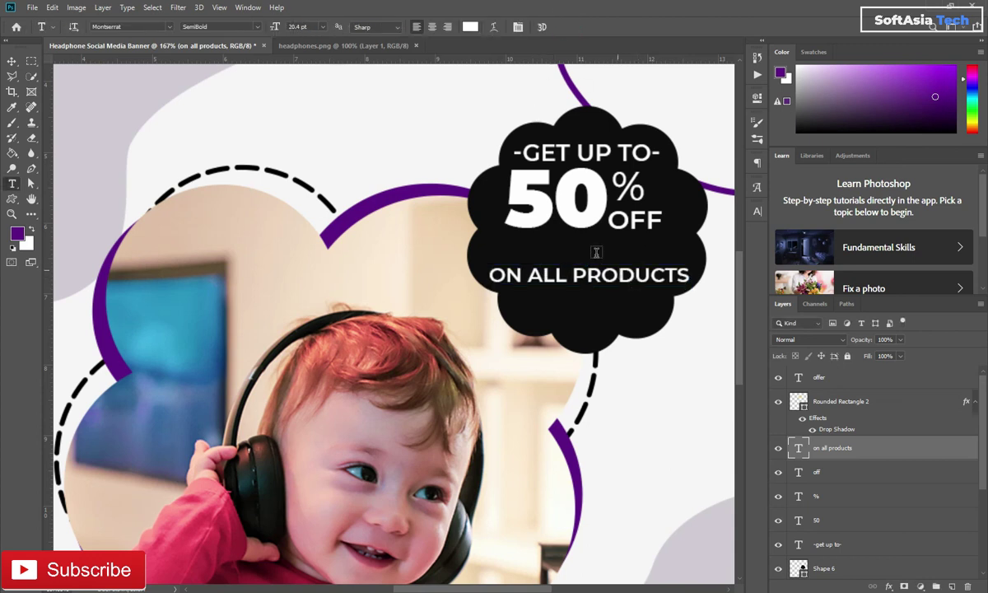
Enlarge the 50 and move it slightly down.
{"action": "key", "text": "v"}
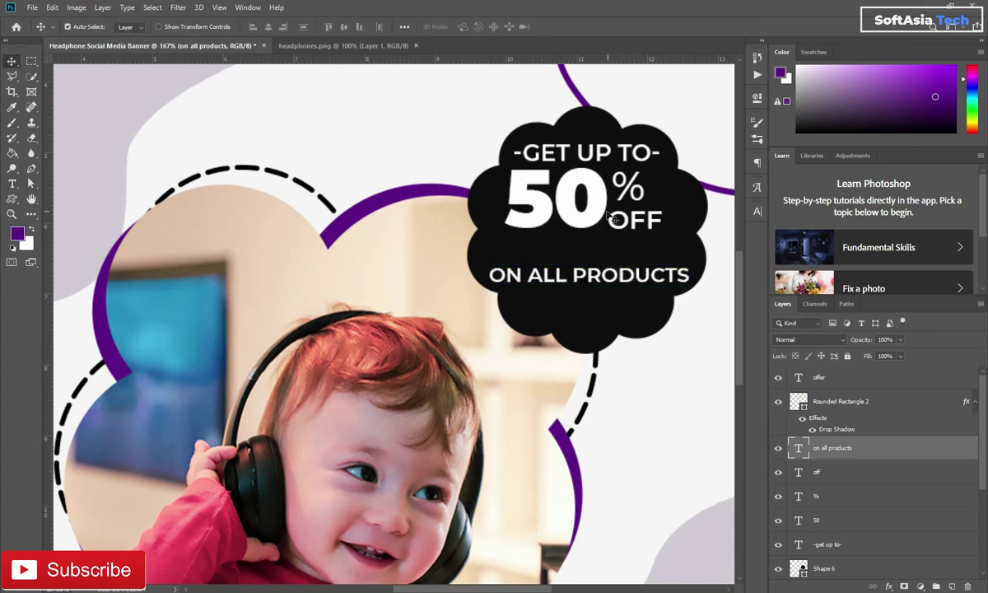
{"action": "left_click_drag", "start_coordinate": [597, 213], "coordinate": [600, 214]}
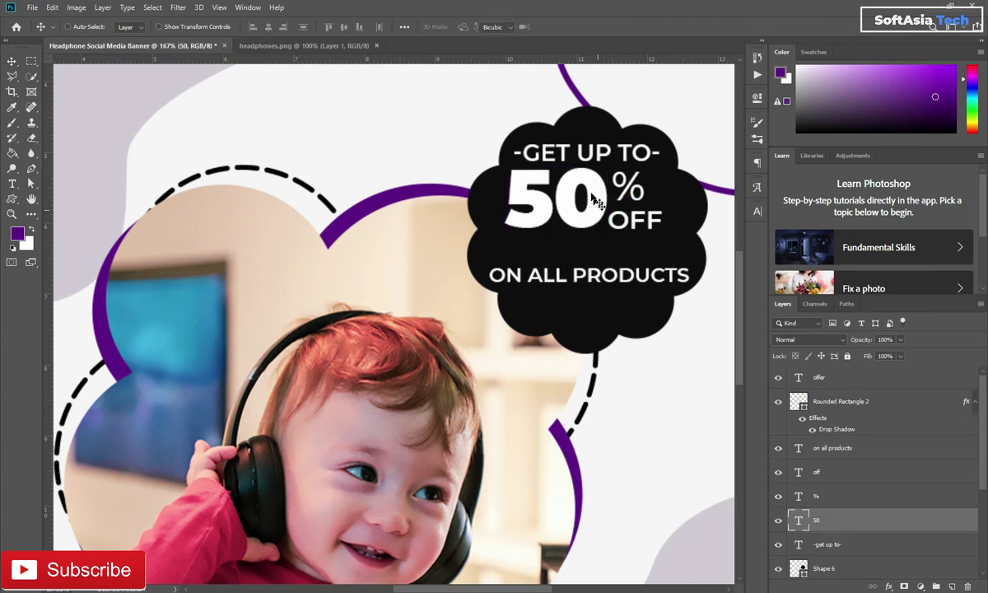
{"action": "key", "text": "ctrl+t"}
{"action": "mouse_move", "coordinate": [610, 157]}
{"action": "left_mouse_down"}
{"action": "mouse_move", "coordinate": [619, 134]}
{"action": "mouse_move", "coordinate": [595, 203]}
{"action": "left_mouse_up"}
{"action": "left_click", "coordinate": [564, 29]}
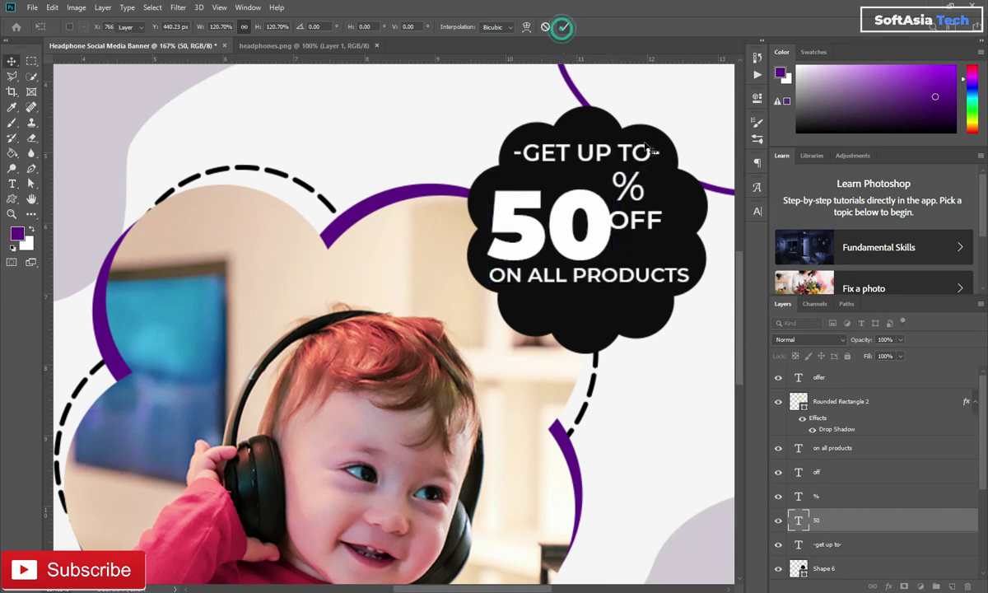
Move the % sign down toward the OFF text.
{"action": "left_click", "coordinate": [626, 191]}
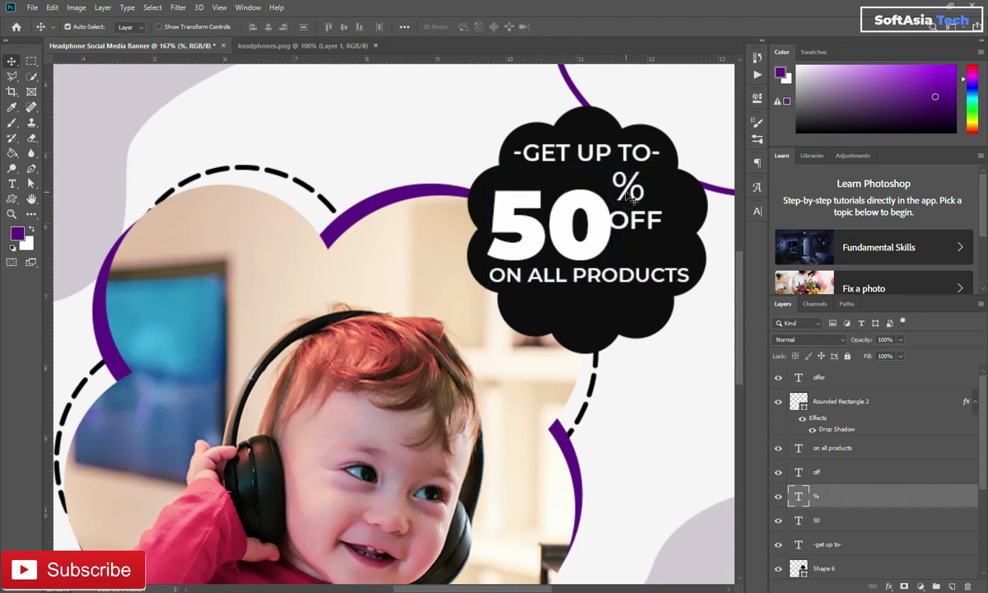
{"action": "key", "text": "ctrl"}
{"action": "key", "text": "ctrl+t"}
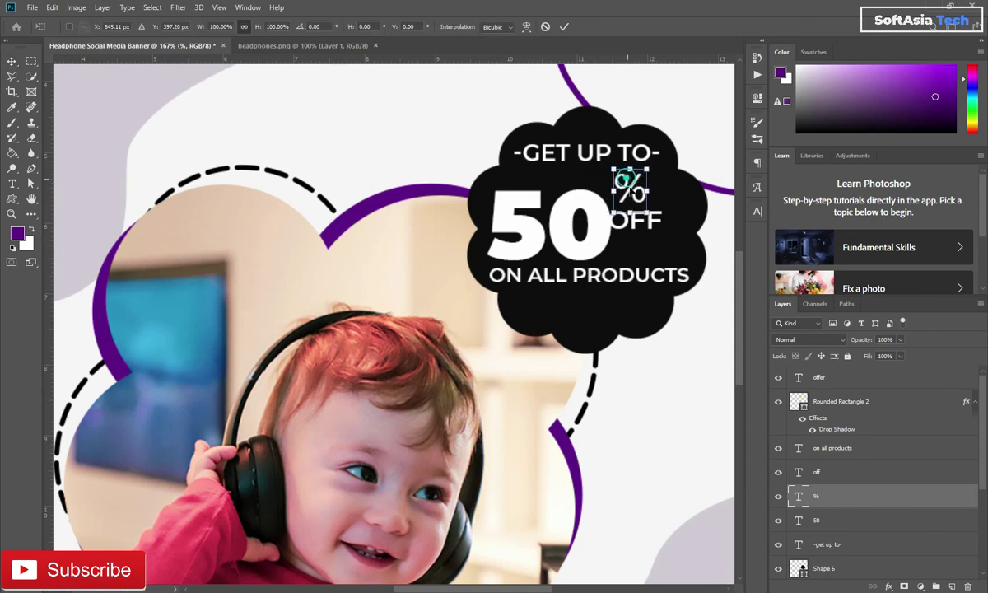
{"action": "mouse_move", "coordinate": [630, 195]}
{"action": "left_mouse_down"}
{"action": "mouse_move", "coordinate": [627, 222]}
{"action": "mouse_move", "coordinate": [627, 201]}
{"action": "mouse_move", "coordinate": [653, 186]}
{"action": "mouse_move", "coordinate": [649, 204]}
{"action": "left_mouse_up"}
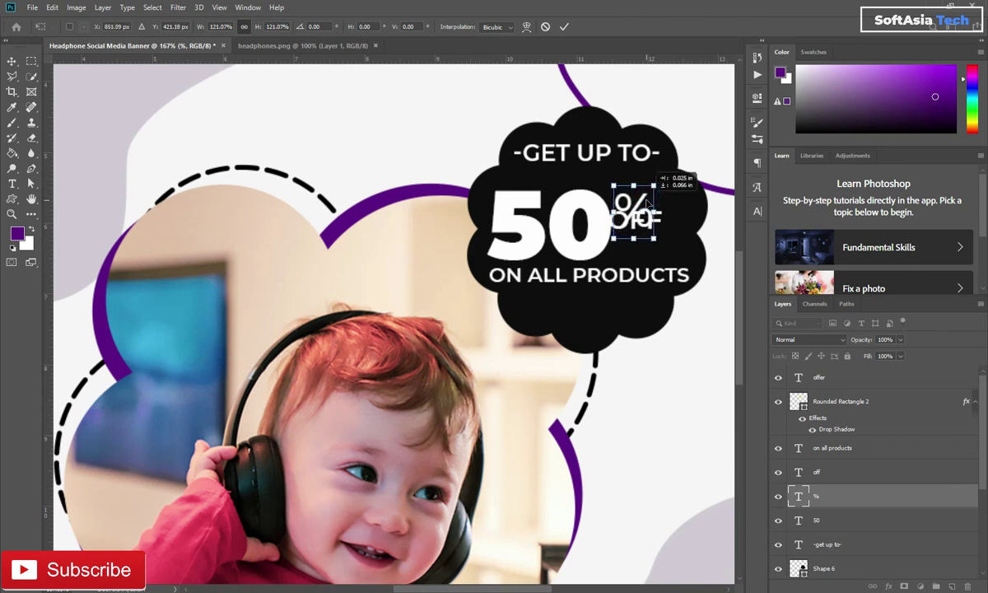
{"action": "left_click", "coordinate": [564, 26]}
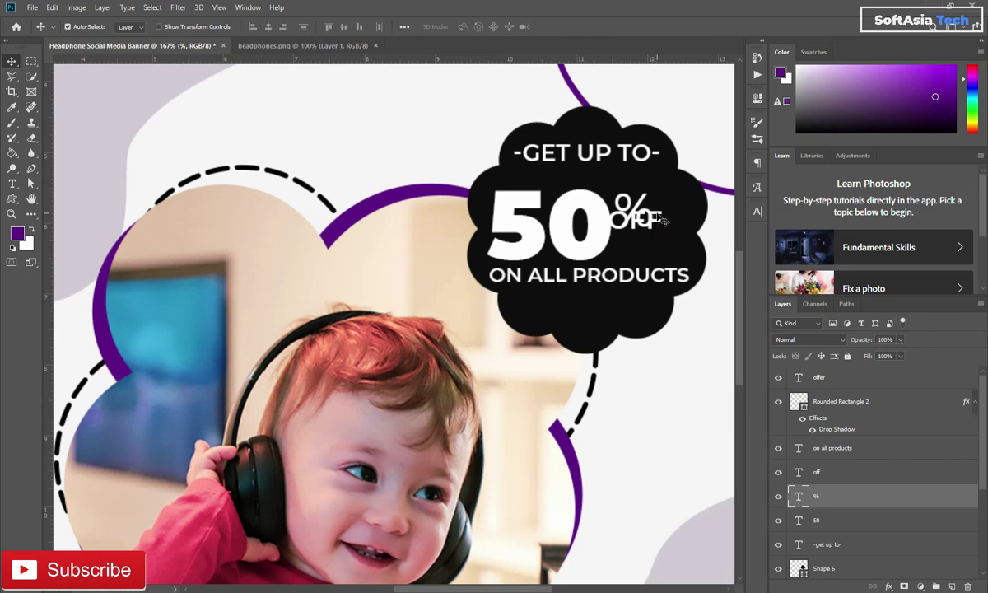
Reposition OFF directly below the % beside the 50.
{"action": "left_click", "coordinate": [663, 219]}
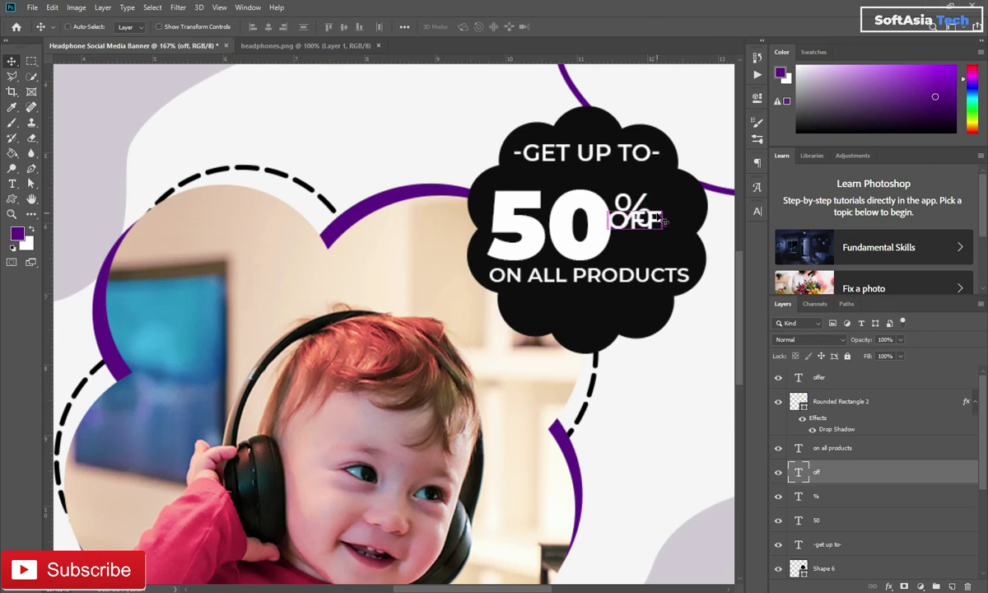
{"action": "key", "text": "ctrl+t"}
{"action": "left_click_drag", "start_coordinate": [649, 218], "coordinate": [651, 245]}
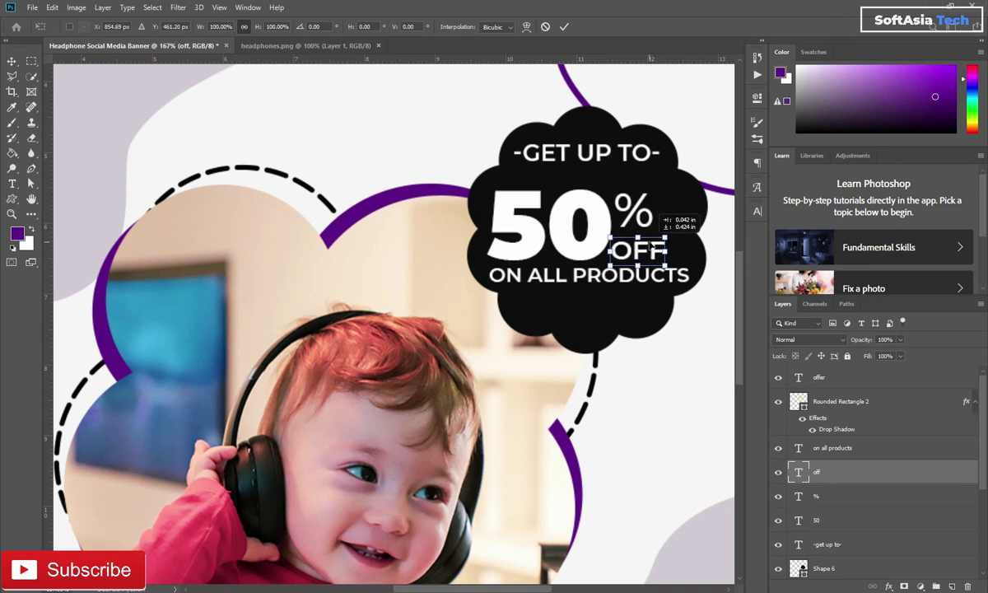
{"action": "left_click", "coordinate": [566, 27]}
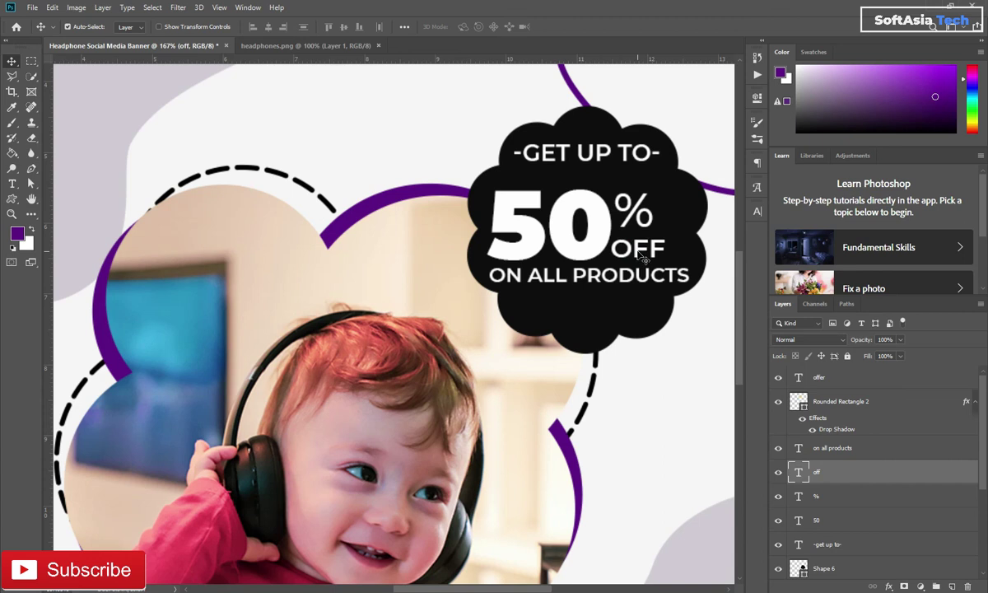
{"action": "left_click_drag", "start_coordinate": [643, 258], "coordinate": [639, 256]}
{"action": "left_click", "coordinate": [637, 252]}
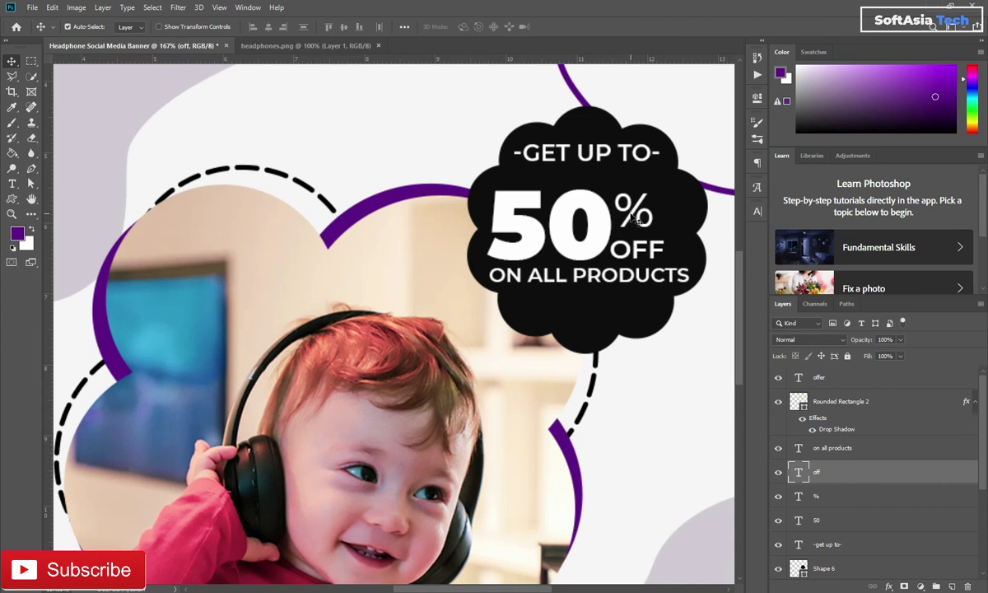
{"action": "left_click", "coordinate": [633, 216]}
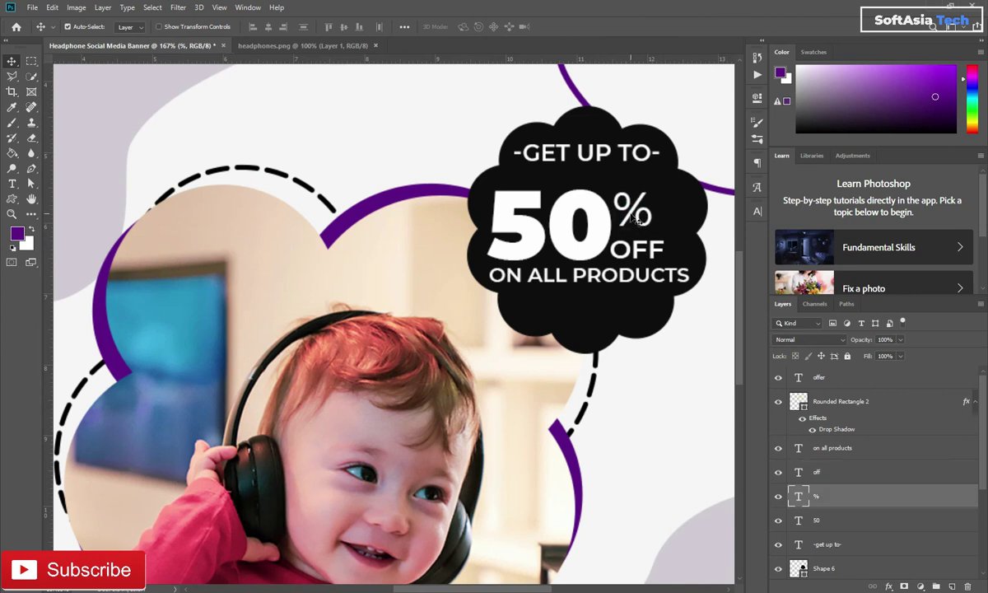
{"action": "left_click", "coordinate": [636, 252]}
{"action": "key", "text": "Up"}
{"action": "key", "text": "Up"}
{"action": "key", "text": "Up"}
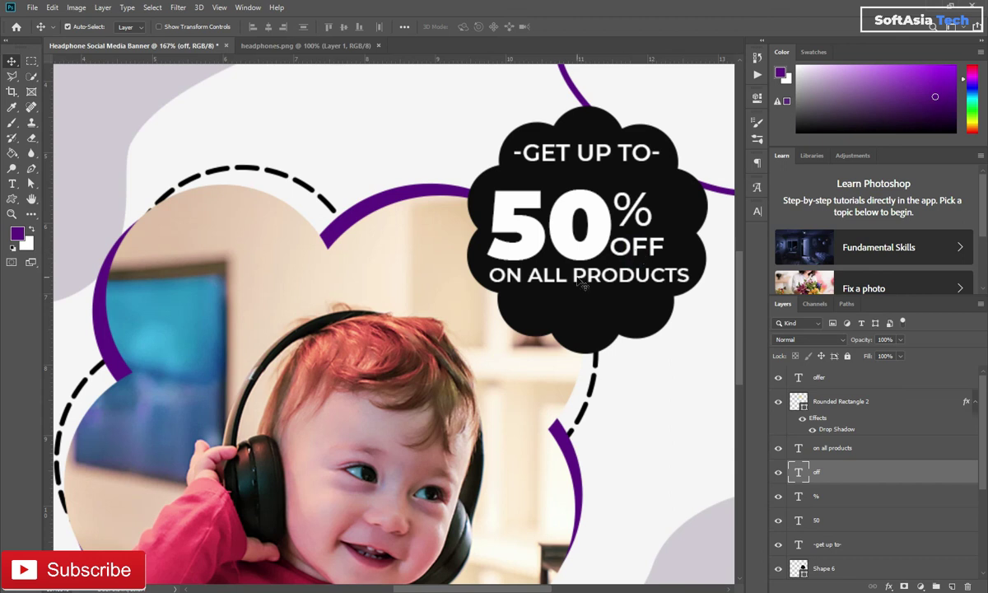
Nudge ON ALL PRODUCTS lower and move -GET UP TO- down closer to 50.
{"action": "left_click", "coordinate": [582, 282]}
{"action": "key", "text": "Down"}
{"action": "key", "text": "Down"}
{"action": "key", "text": "Down"}
{"action": "key", "text": "Down"}
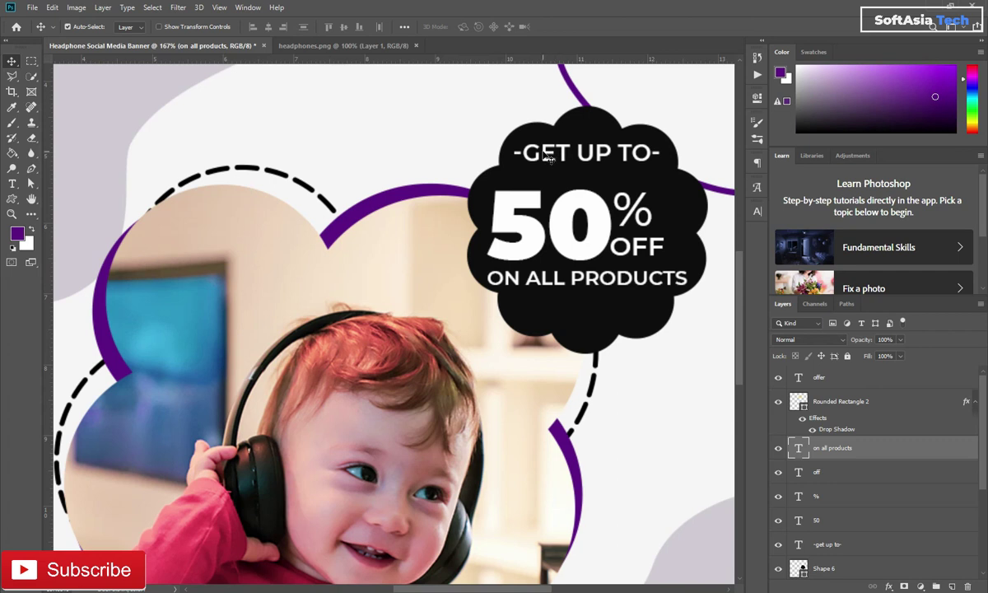
{"action": "left_click", "coordinate": [548, 158]}
{"action": "left_click_drag", "start_coordinate": [549, 158], "coordinate": [551, 171]}
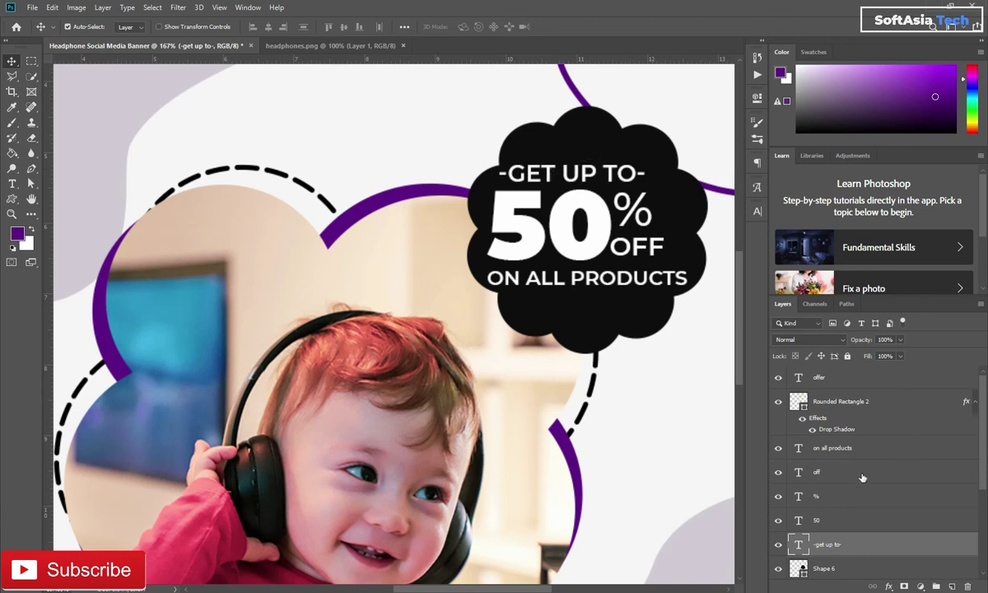
Select the Weekend and special Promo layers in the Layers panel.
{"action": "left_click", "coordinate": [857, 453]}
{"action": "scroll", "coordinate": [857, 494], "scroll_direction": "down", "scroll_amount": 3}
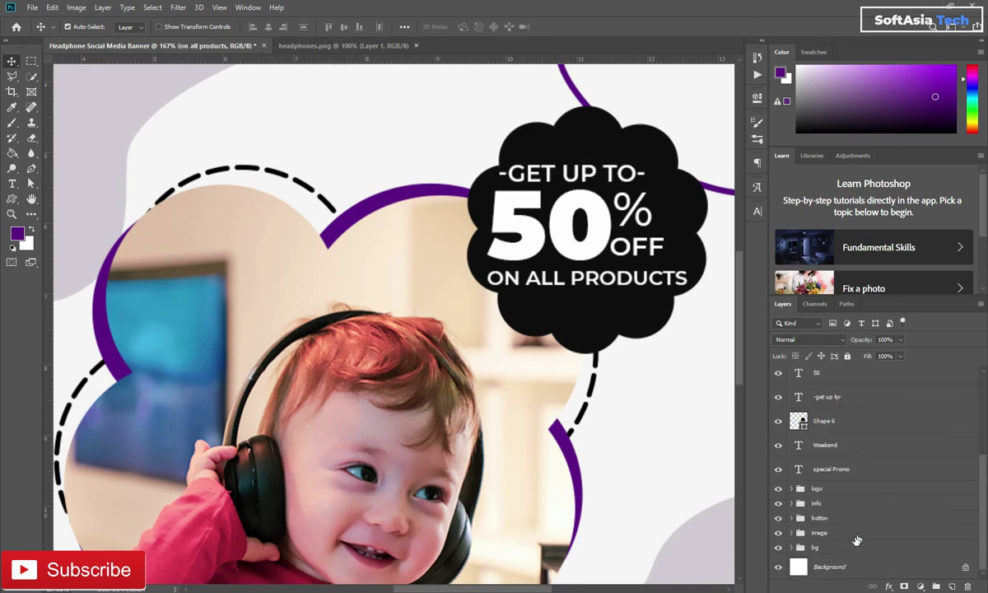
{"action": "left_click", "coordinate": [848, 472], "text": "shift"}
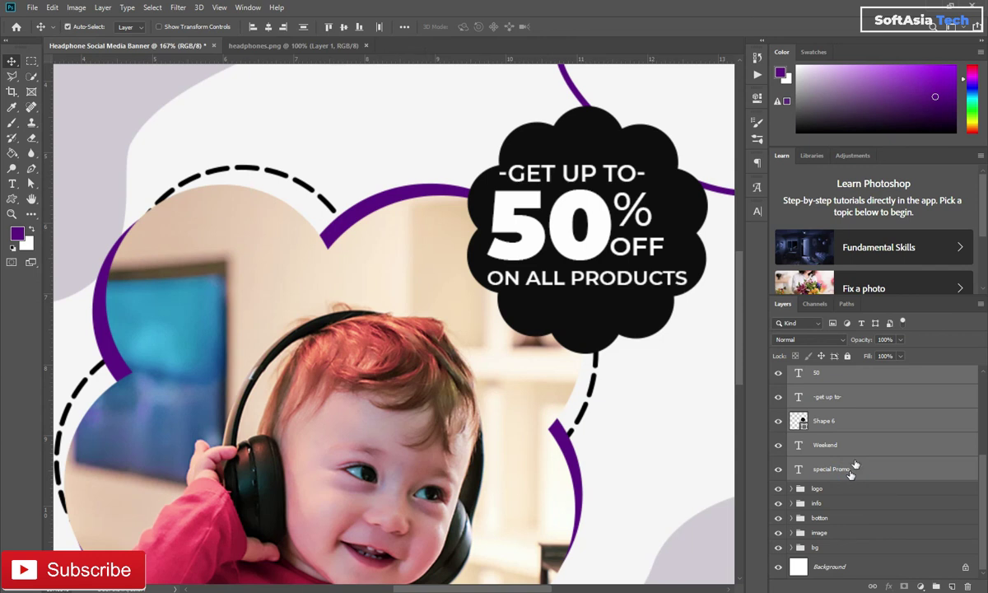
{"action": "scroll", "coordinate": [886, 455], "scroll_direction": "up", "scroll_amount": 1}
{"action": "left_click_drag", "start_coordinate": [879, 489], "coordinate": [899, 501]}
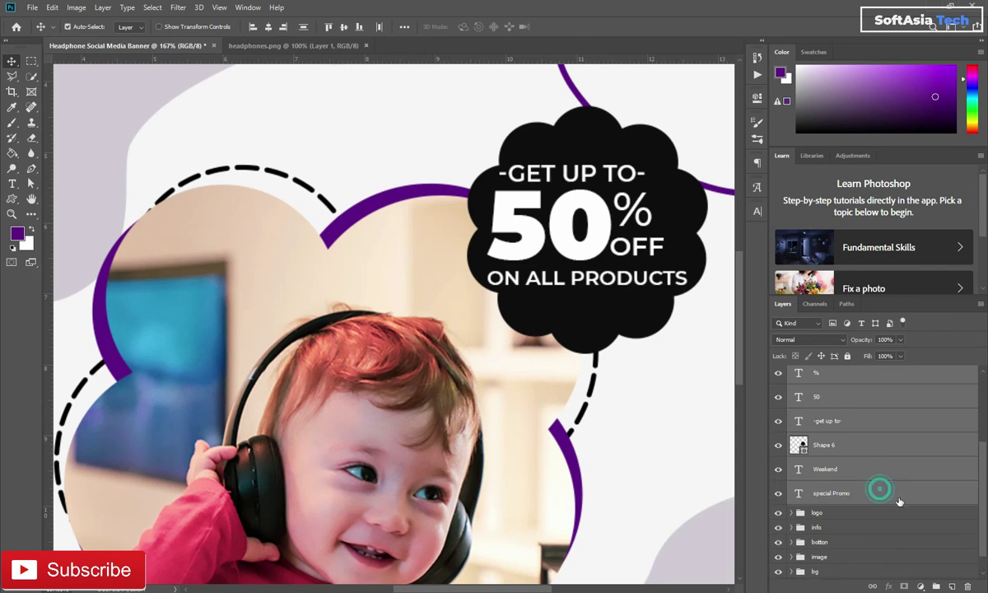
{"action": "left_click", "coordinate": [849, 469], "text": "shift"}
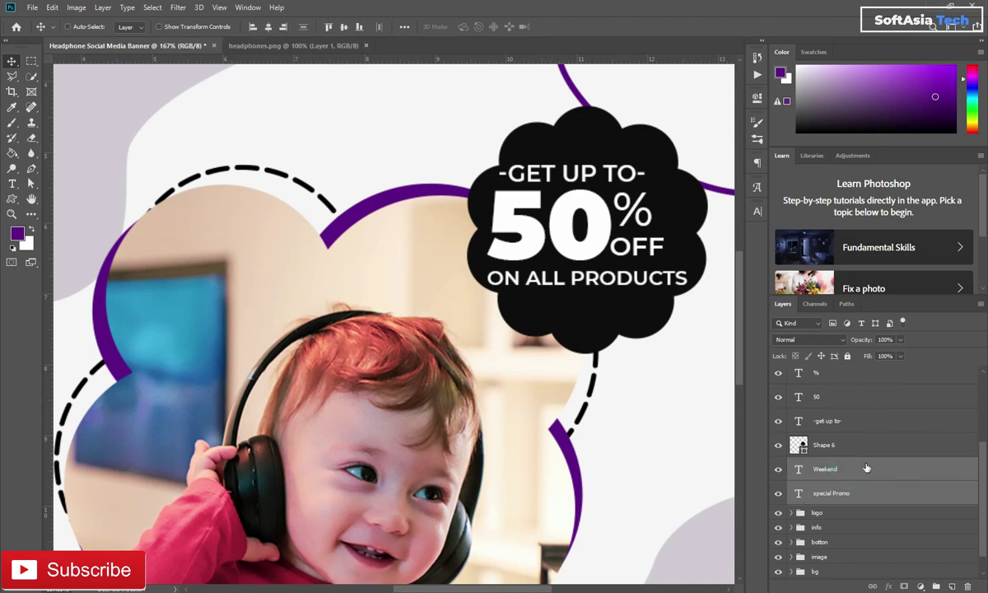
{"action": "scroll", "coordinate": [852, 457], "scroll_direction": "up", "scroll_amount": 1}
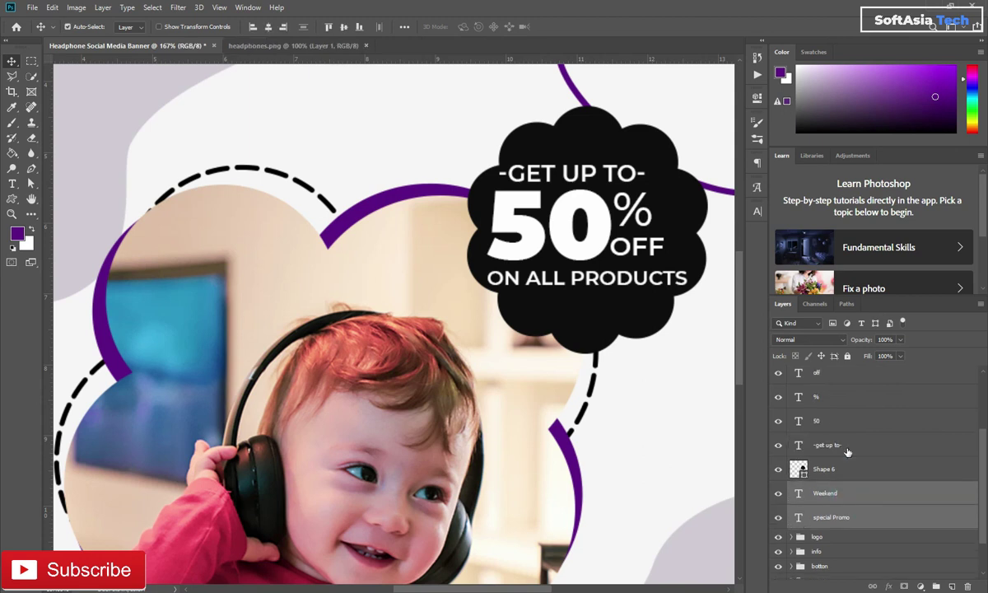
{"action": "scroll", "coordinate": [848, 452], "scroll_direction": "up", "scroll_amount": 3}
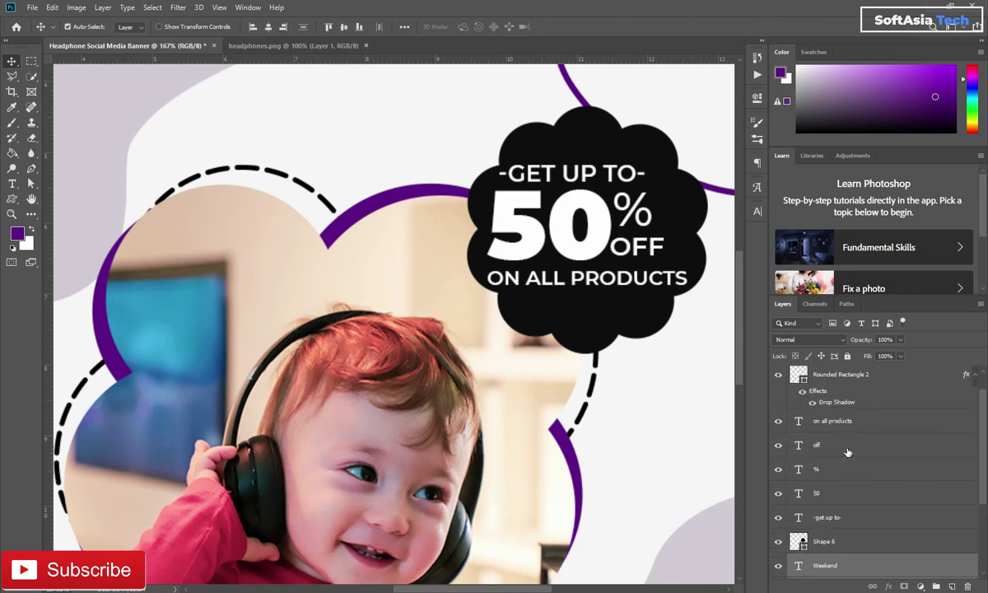
Add Rounded Rectangle 2 and offer, group them, and rename the group 'main text'.
{"action": "left_click", "coordinate": [861, 375], "text": "ctrl"}
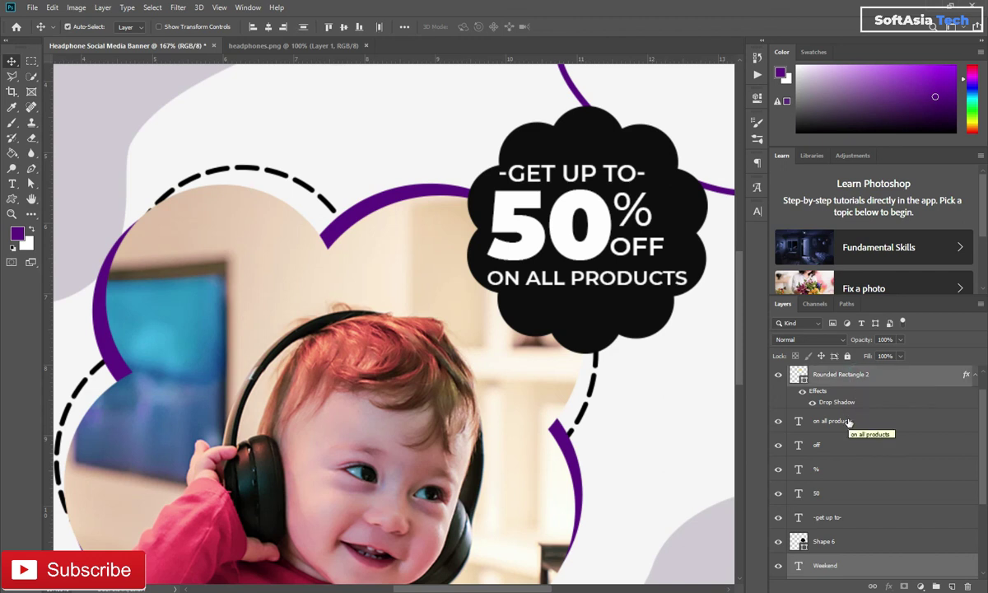
{"action": "scroll", "coordinate": [848, 422], "scroll_direction": "down", "scroll_amount": 2}
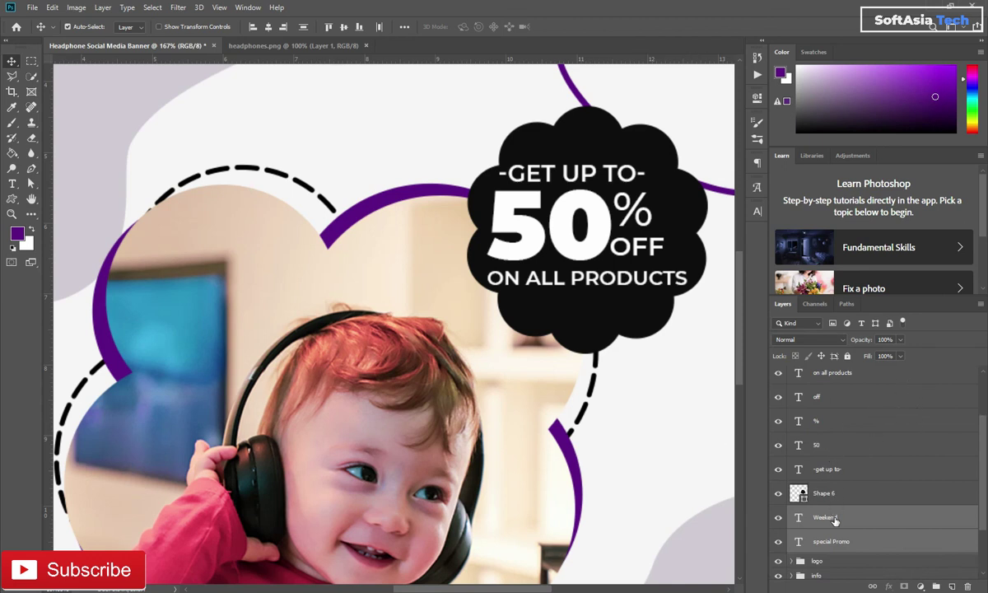
{"action": "scroll", "coordinate": [835, 515], "scroll_direction": "down", "scroll_amount": 3}
{"action": "scroll", "coordinate": [835, 518], "scroll_direction": "up", "scroll_amount": 2}
{"action": "scroll", "coordinate": [835, 515], "scroll_direction": "up", "scroll_amount": 2}
{"action": "scroll", "coordinate": [834, 506], "scroll_direction": "up", "scroll_amount": 1}
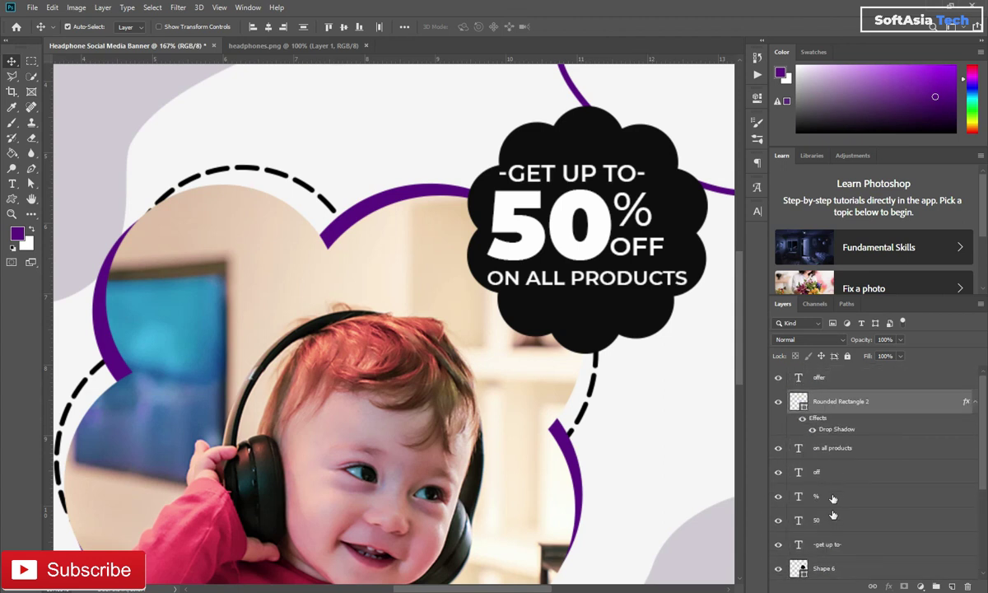
{"action": "left_click", "coordinate": [827, 379], "text": "shift"}
{"action": "key", "text": "ctrl+g"}
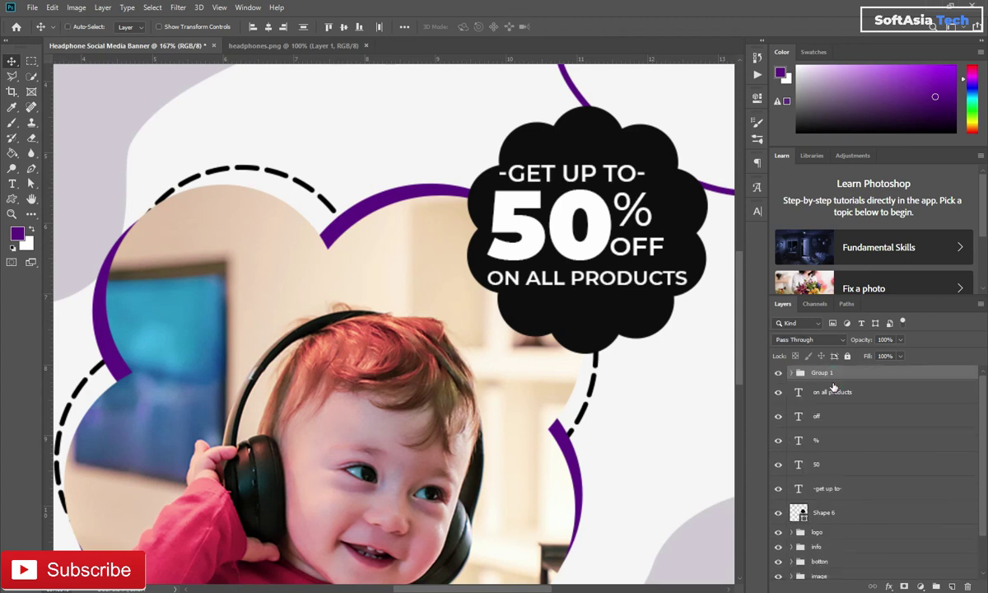
{"action": "double_click", "coordinate": [821, 373]}
{"action": "type", "text": "main text"}
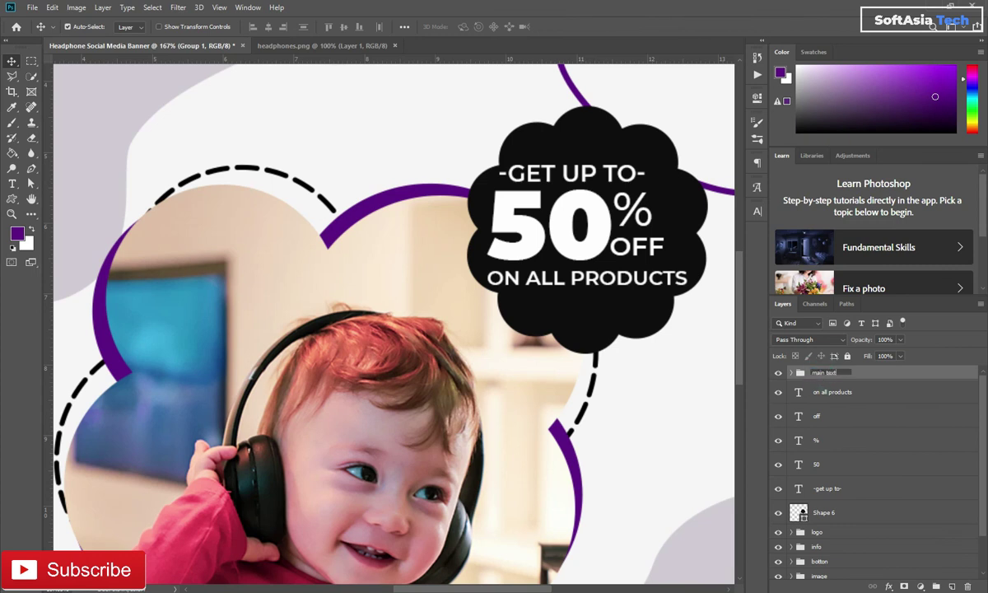
Slightly enlarge the badge text layers and reposition them inside the black flower.
{"action": "key", "text": "Return"}
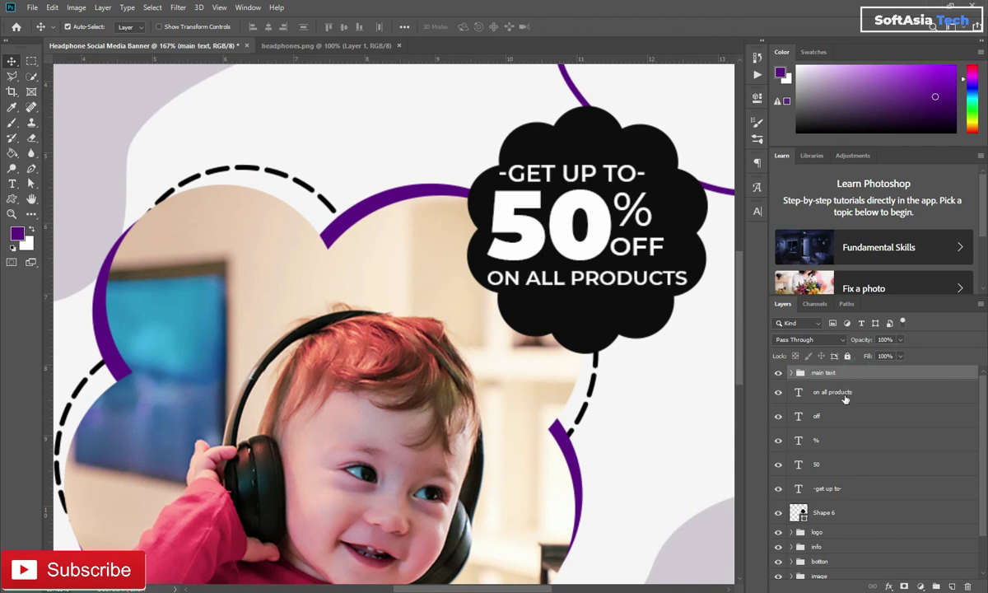
{"action": "left_click", "coordinate": [846, 392]}
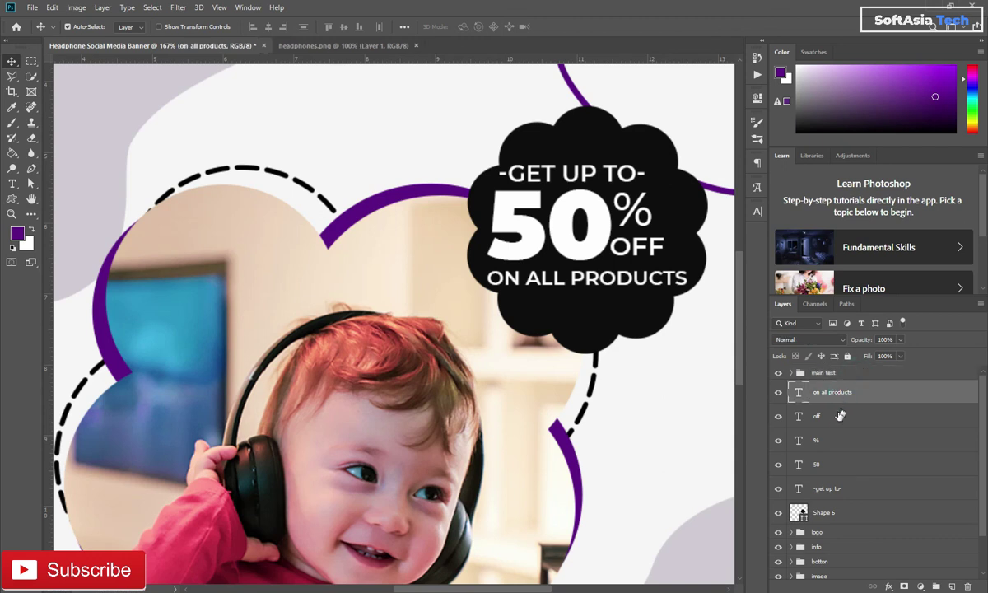
{"action": "left_click", "coordinate": [831, 488]}
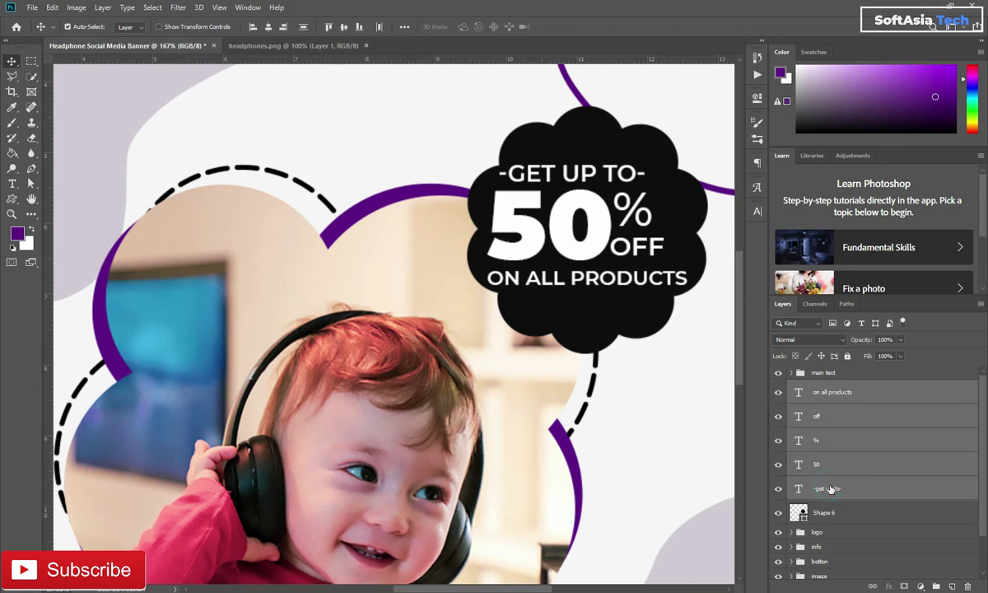
{"action": "key", "text": "ctrl+t"}
{"action": "left_click_drag", "start_coordinate": [561, 251], "coordinate": [574, 257]}
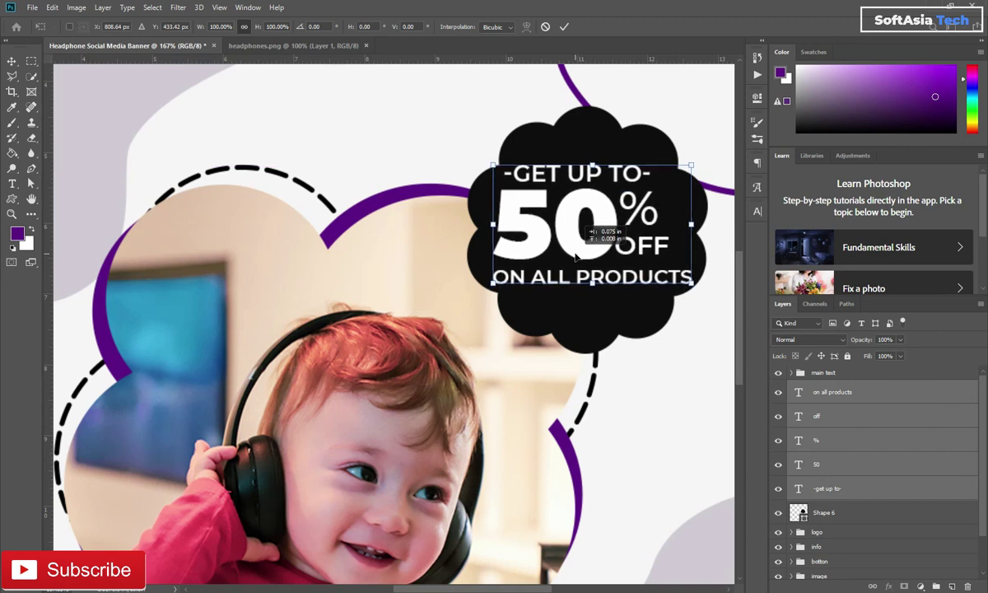
{"action": "left_click_drag", "start_coordinate": [492, 286], "coordinate": [485, 289]}
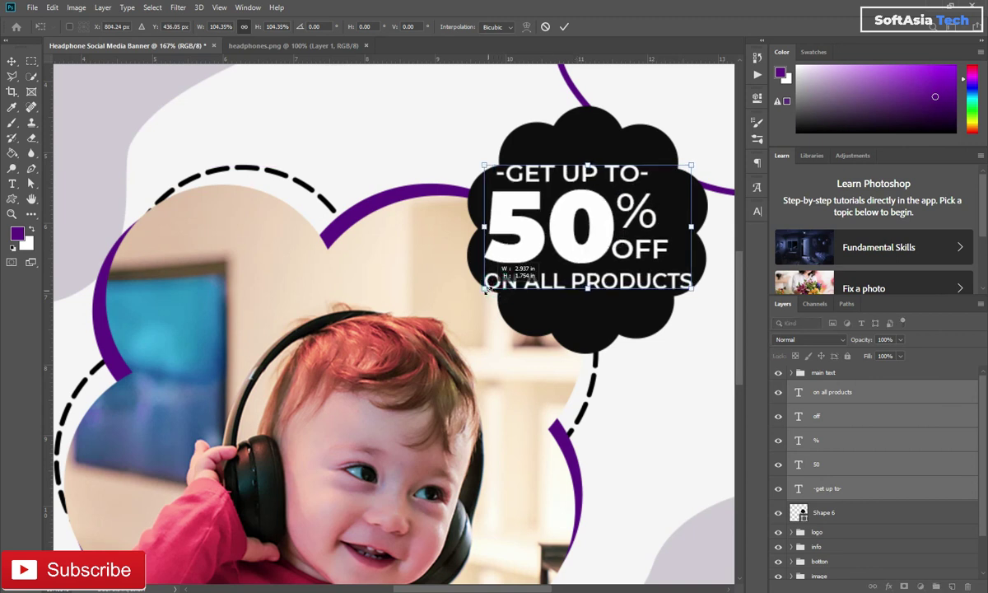
{"action": "left_click_drag", "start_coordinate": [532, 254], "coordinate": [540, 255]}
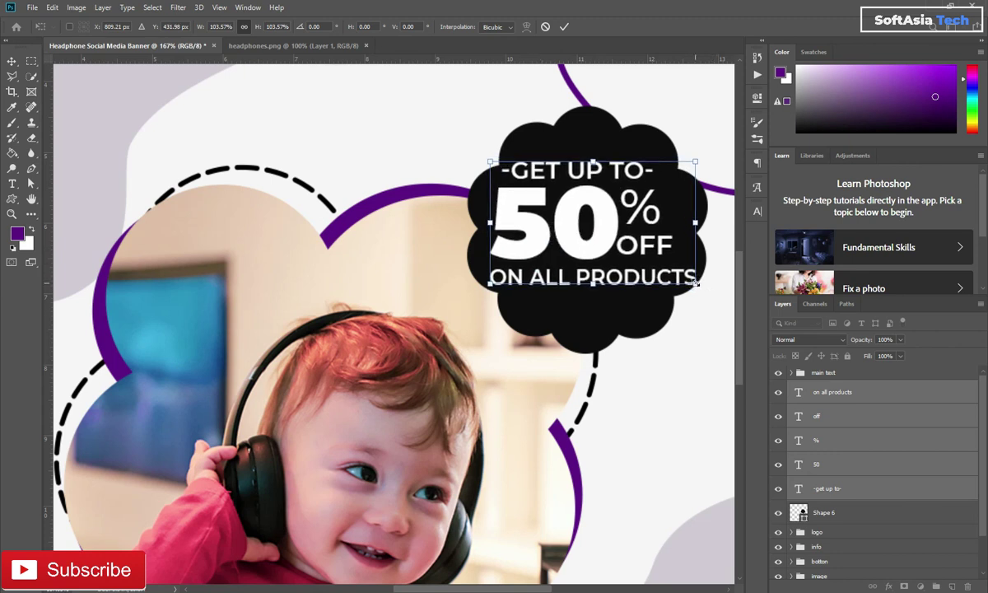
{"action": "left_click_drag", "start_coordinate": [696, 282], "coordinate": [692, 281]}
{"action": "left_click_drag", "start_coordinate": [548, 216], "coordinate": [547, 216]}
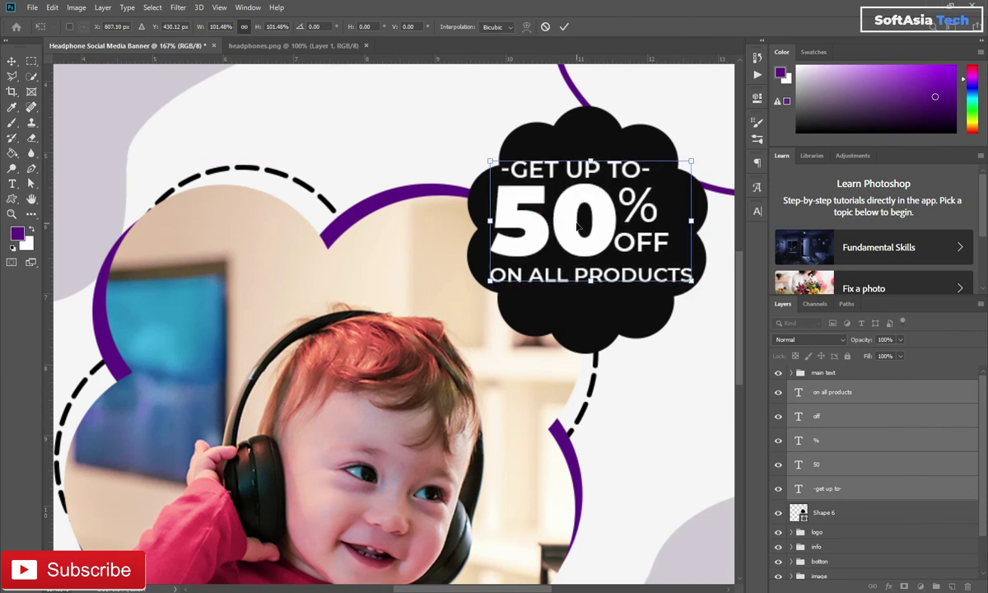
{"action": "left_click", "coordinate": [563, 27]}
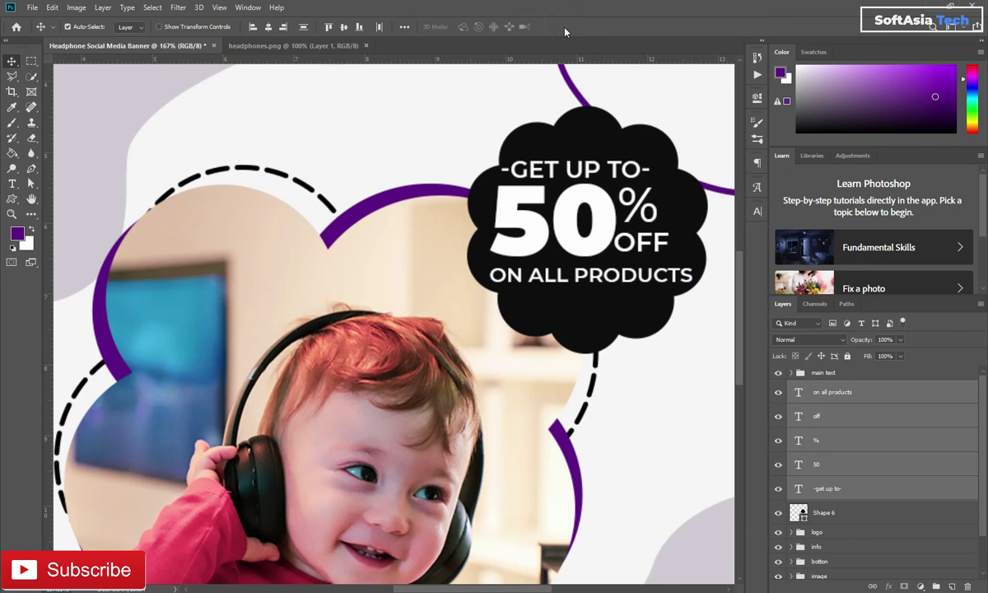
Group the badge text layers with Shape 6 and name the group 'discount'.
{"action": "left_click", "coordinate": [844, 519], "text": "shift"}
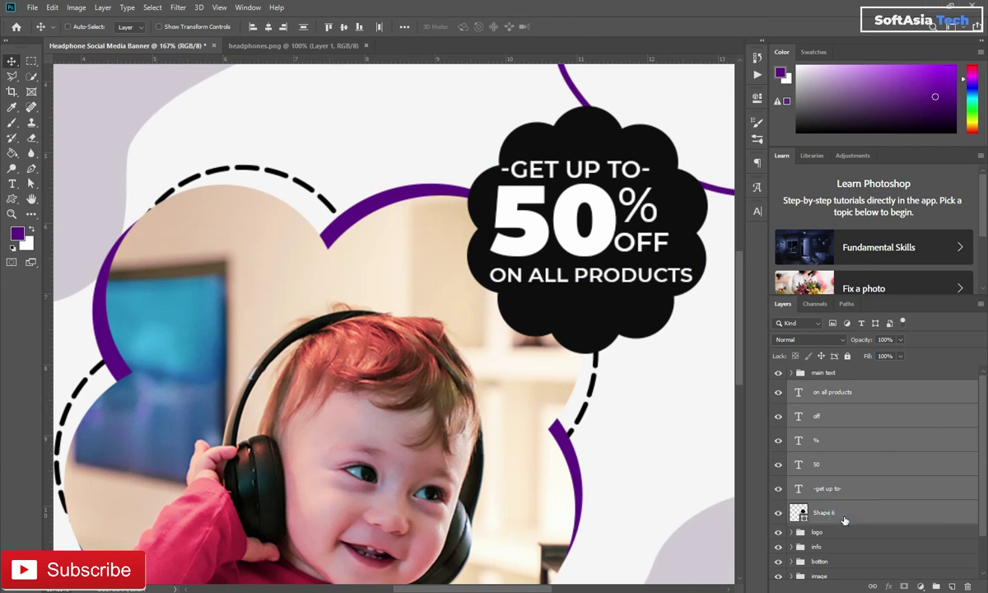
{"action": "key", "text": "ctrl+g"}
{"action": "double_click", "coordinate": [824, 387]}
{"action": "type", "text": "discount"}
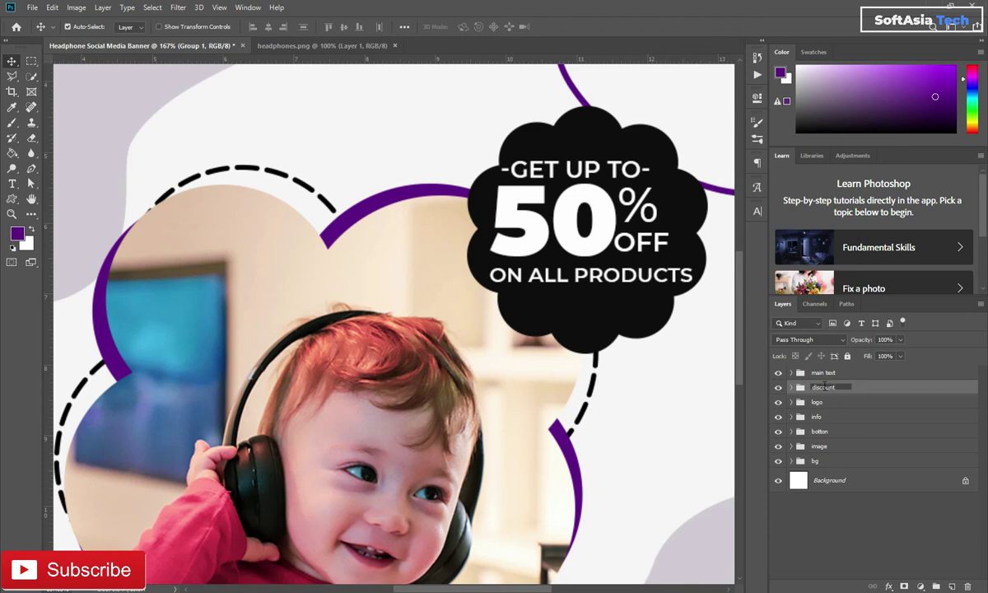
{"action": "left_click", "coordinate": [885, 387]}
{"action": "left_click", "coordinate": [790, 387]}
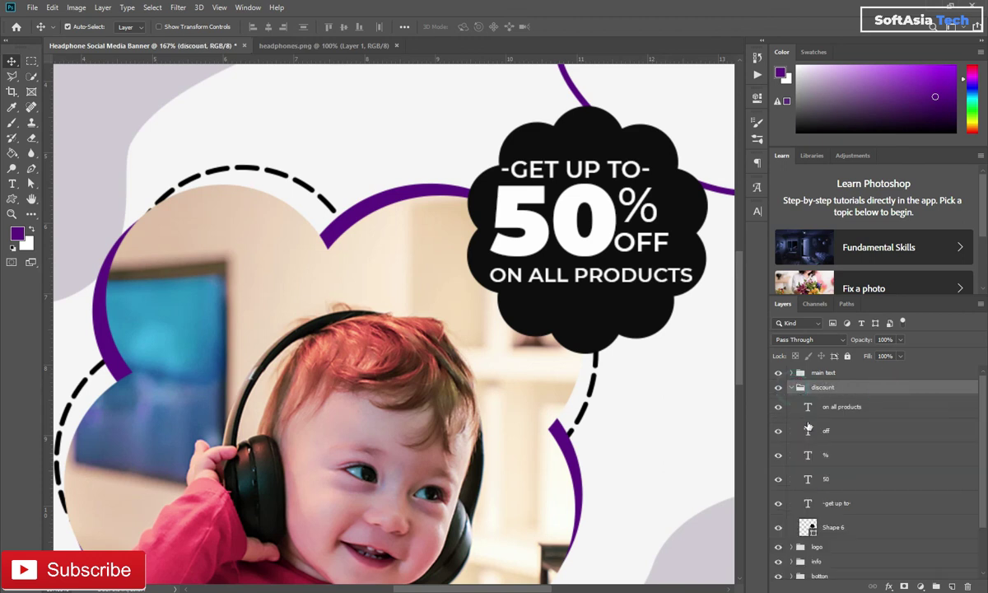
{"action": "scroll", "coordinate": [811, 432], "scroll_direction": "down", "scroll_amount": 1}
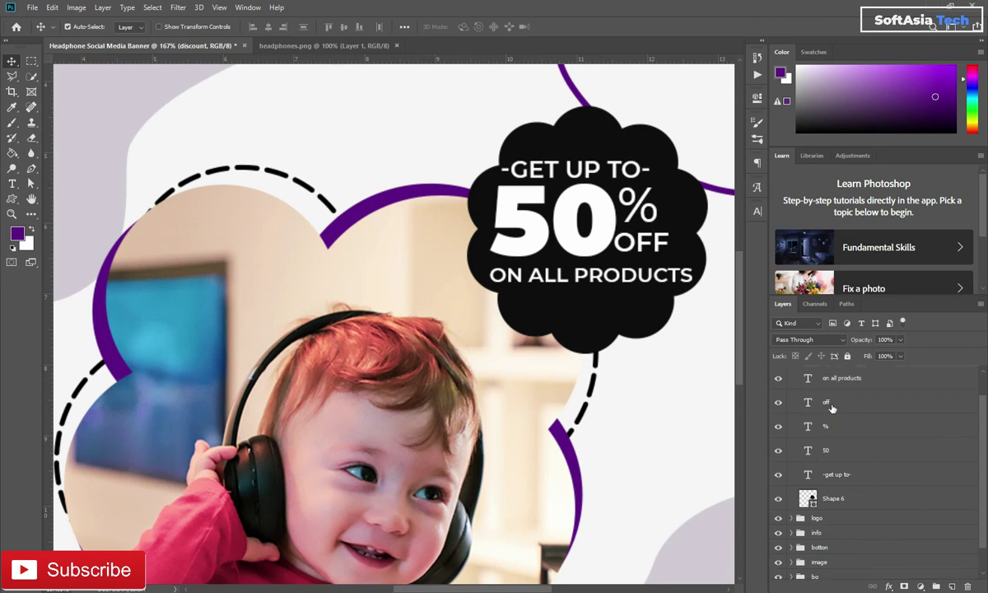
Recolour the '50' and '%' text yellow, sampled from the OFFER badge.
{"action": "left_click", "coordinate": [830, 450]}
{"action": "scroll", "coordinate": [441, 336], "scroll_direction": "down", "scroll_amount": 3}
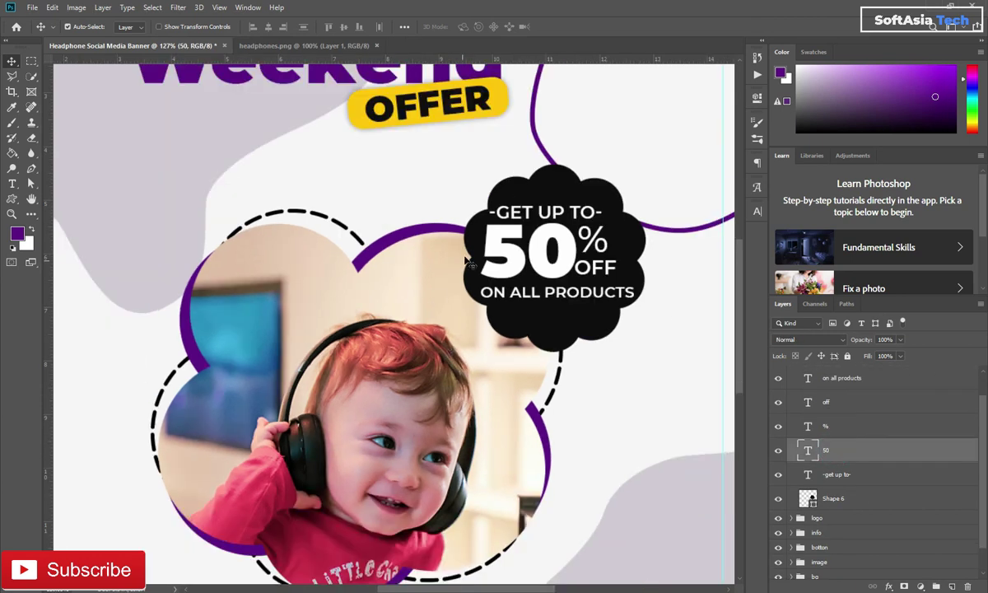
{"action": "left_click", "coordinate": [758, 211]}
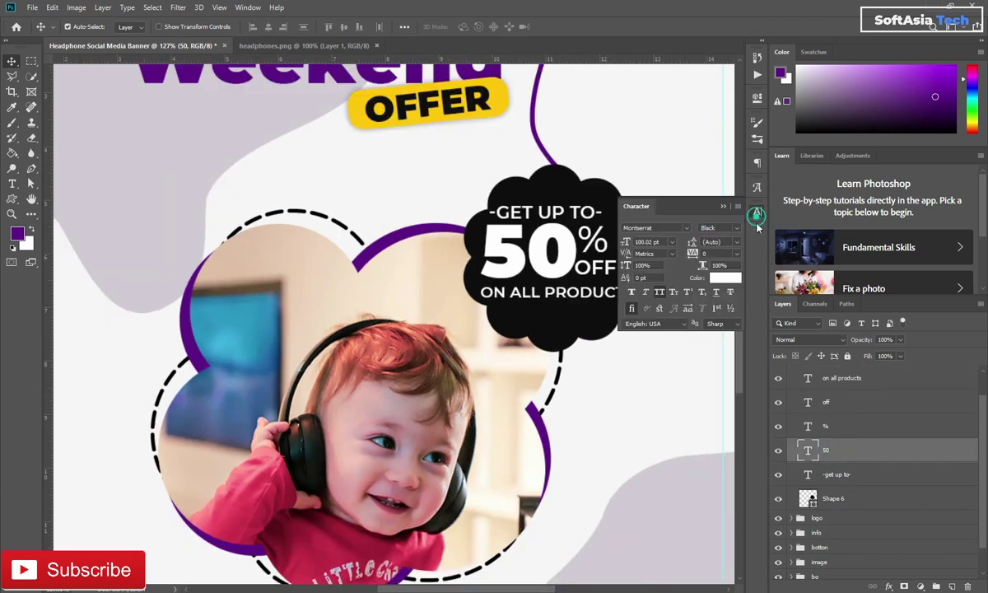
{"action": "left_click", "coordinate": [726, 277]}
{"action": "left_click", "coordinate": [367, 101]}
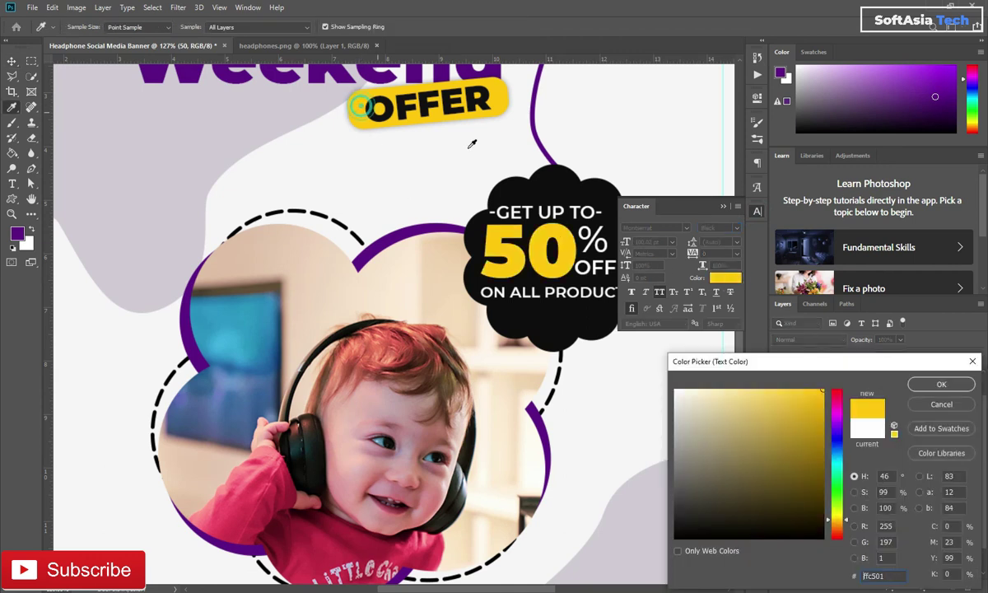
{"action": "left_click", "coordinate": [920, 391]}
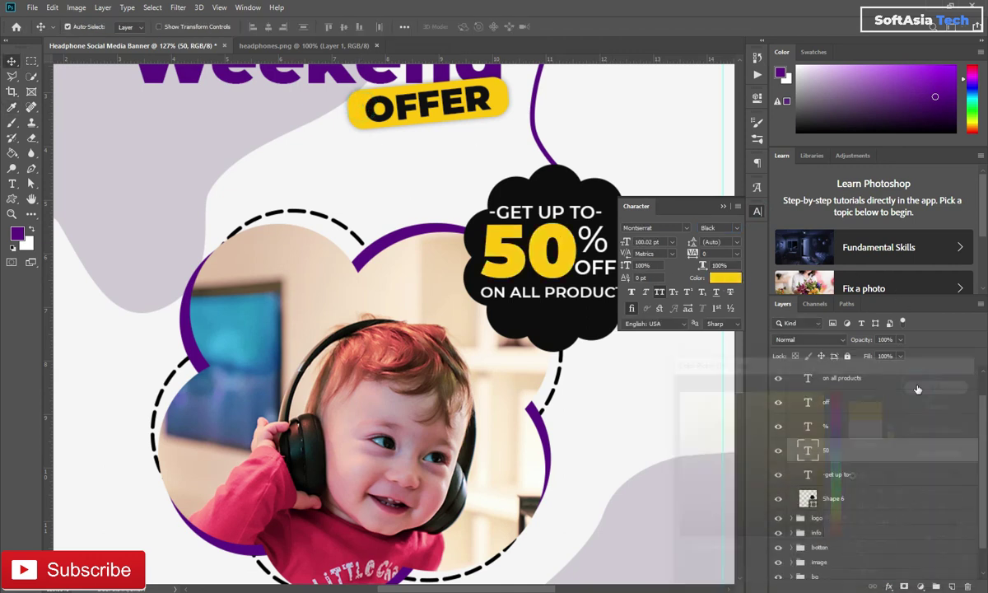
{"action": "left_click", "coordinate": [834, 423]}
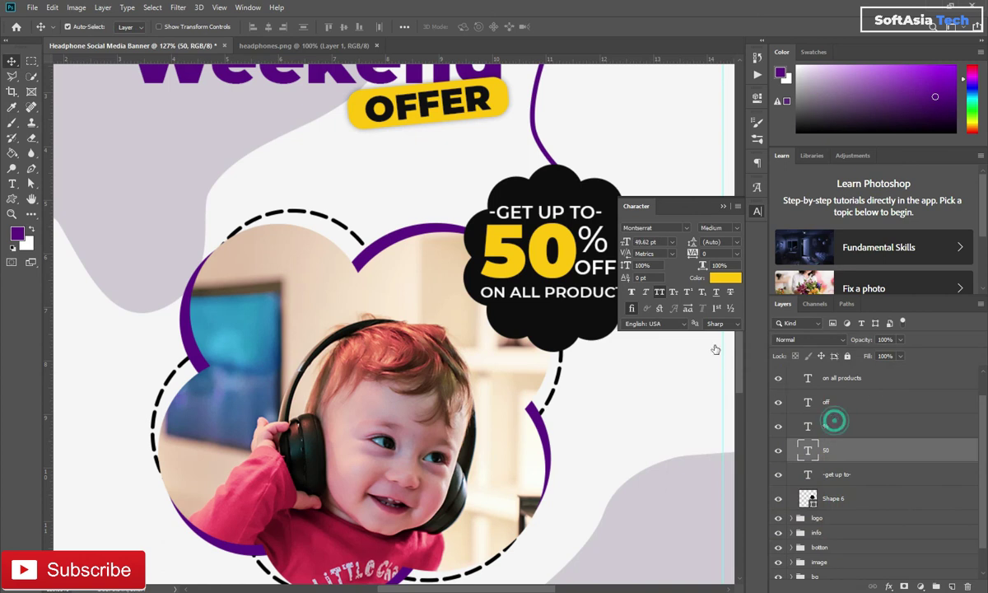
{"action": "left_click", "coordinate": [725, 277]}
{"action": "left_click", "coordinate": [352, 114]}
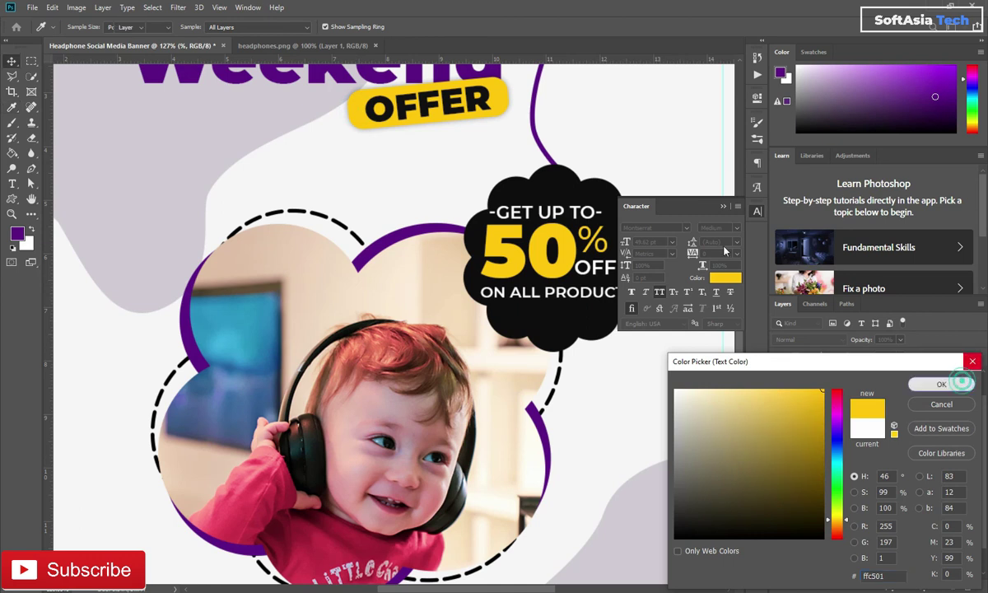
{"action": "left_click", "coordinate": [941, 383]}
{"action": "left_click", "coordinate": [724, 205]}
Collapse the discount group and select the main text group.
{"action": "scroll", "coordinate": [789, 442], "scroll_direction": "up", "scroll_amount": 1}
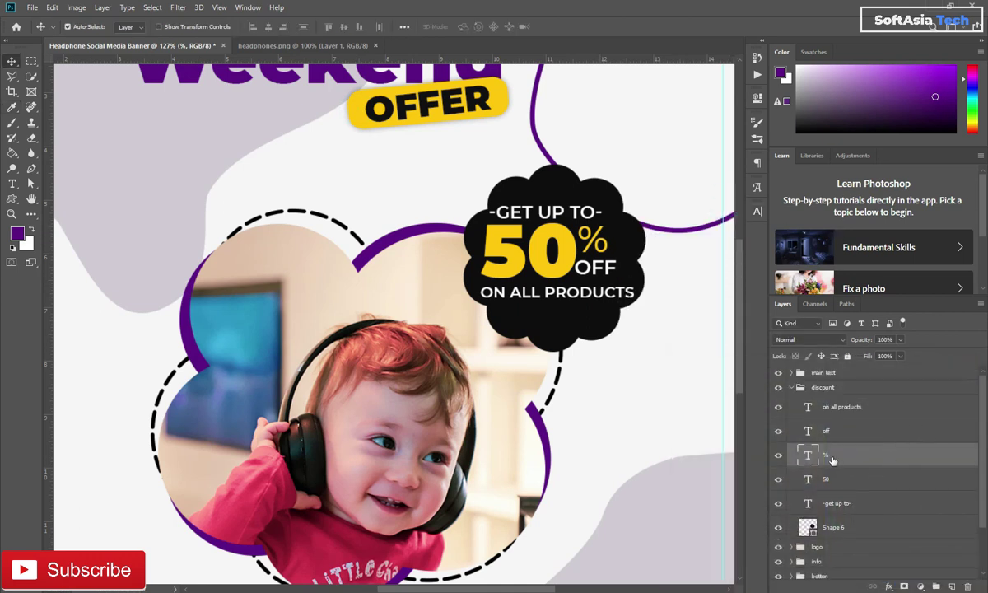
{"action": "left_click", "coordinate": [797, 387]}
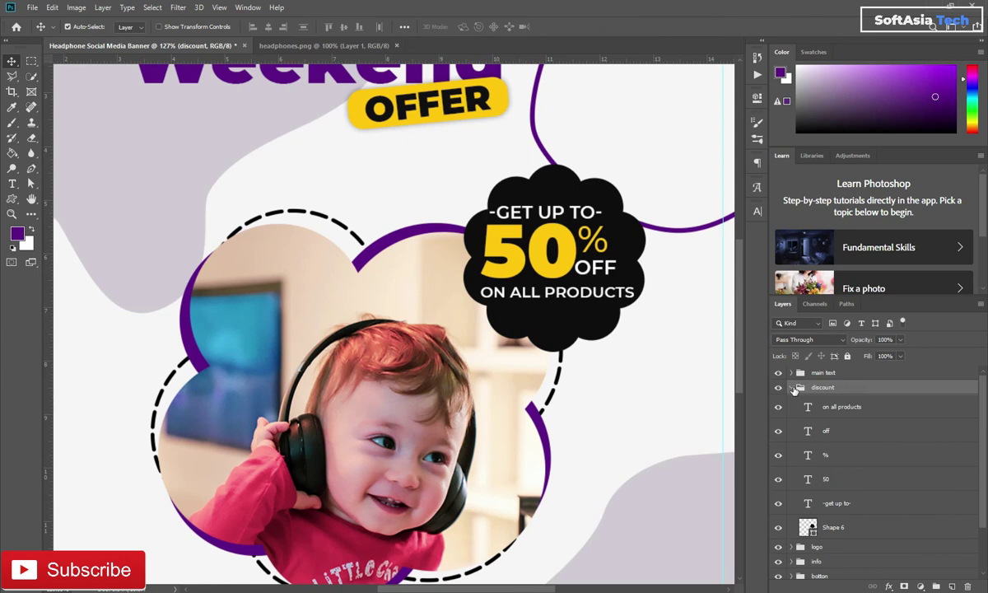
{"action": "left_click", "coordinate": [791, 388]}
{"action": "left_click", "coordinate": [807, 374]}
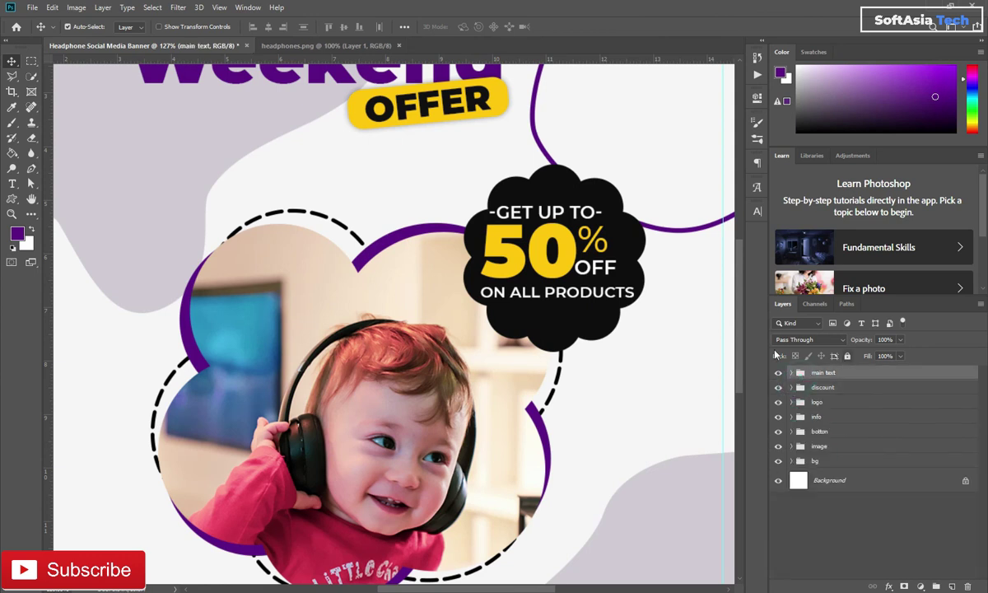
Duplicate Shape 6 and move the Shape 6 copy below the original.
{"action": "left_click", "coordinate": [803, 387]}
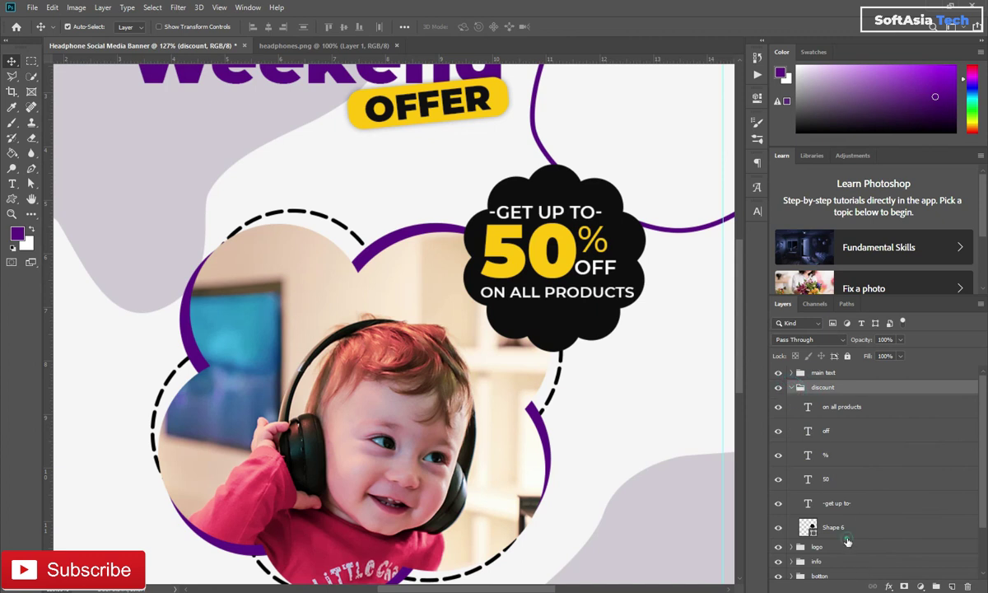
{"action": "left_click", "coordinate": [849, 531]}
{"action": "key", "text": "ctrl+j"}
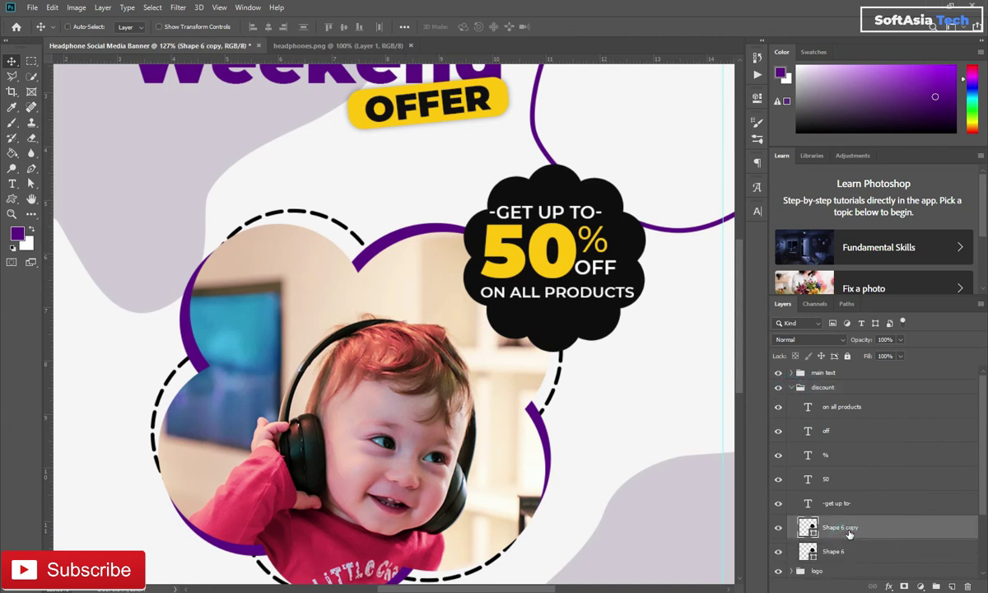
{"action": "key", "text": "ctrl+t"}
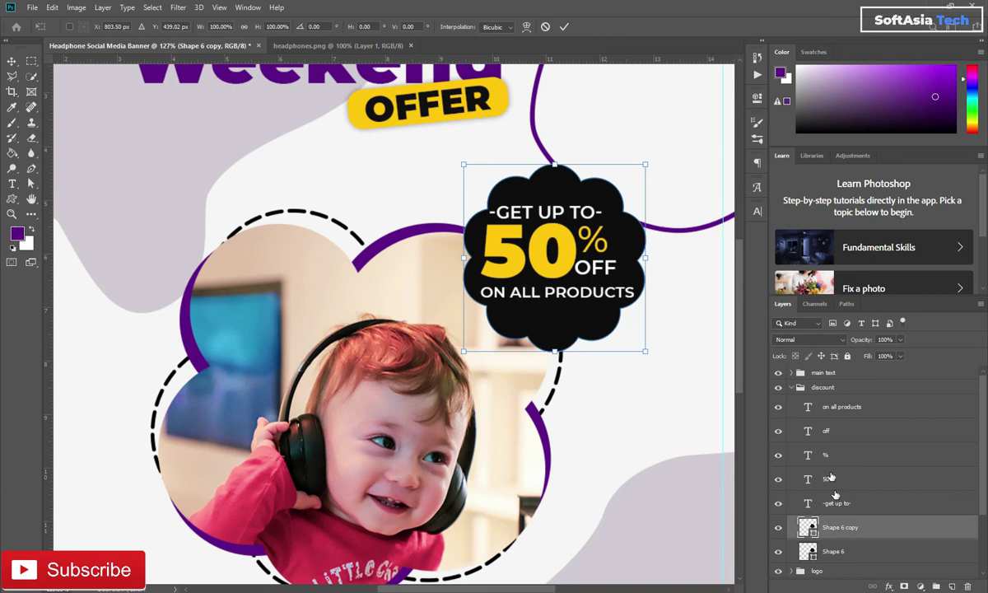
{"action": "key", "text": "Return"}
{"action": "left_click_drag", "start_coordinate": [892, 526], "coordinate": [905, 568]}
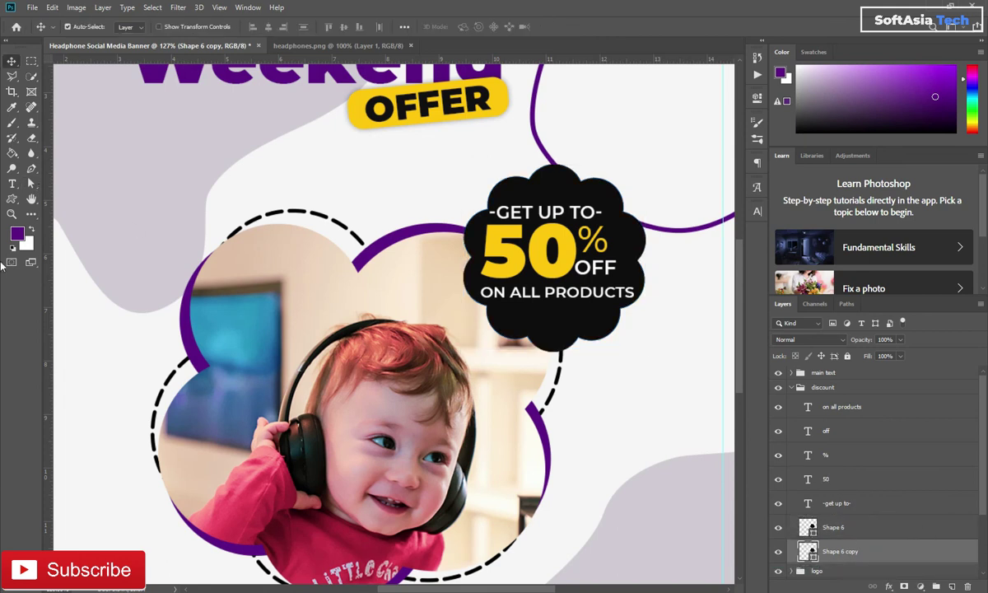
Give Shape 6 copy no fill and a thinner 5.71 px dashed stroke.
{"action": "left_click", "coordinate": [11, 198]}
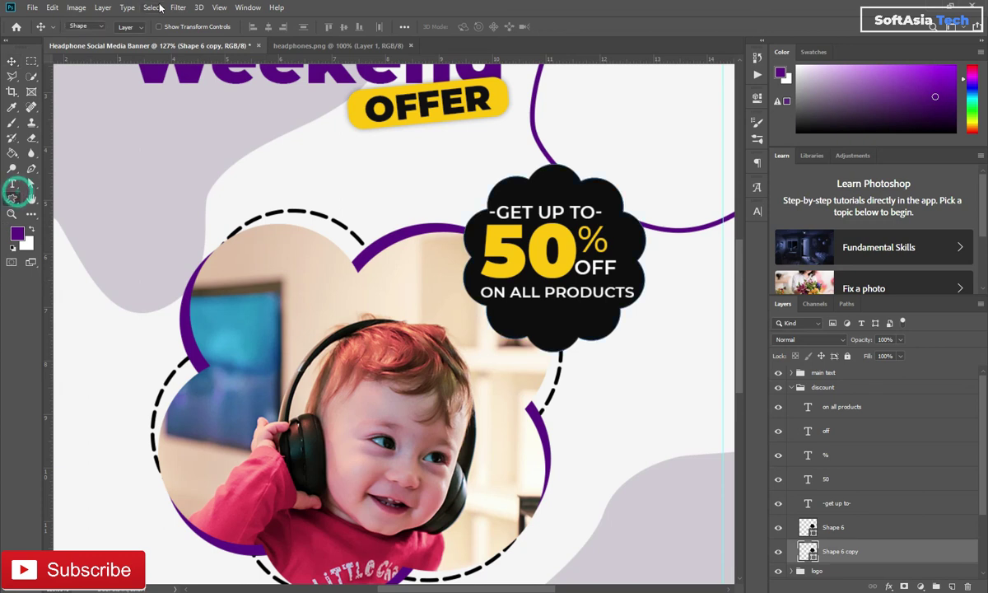
{"action": "left_click", "coordinate": [132, 27]}
{"action": "left_click", "coordinate": [81, 49]}
{"action": "left_click", "coordinate": [218, 27]}
{"action": "left_click_drag", "start_coordinate": [218, 43], "coordinate": [210, 44]}
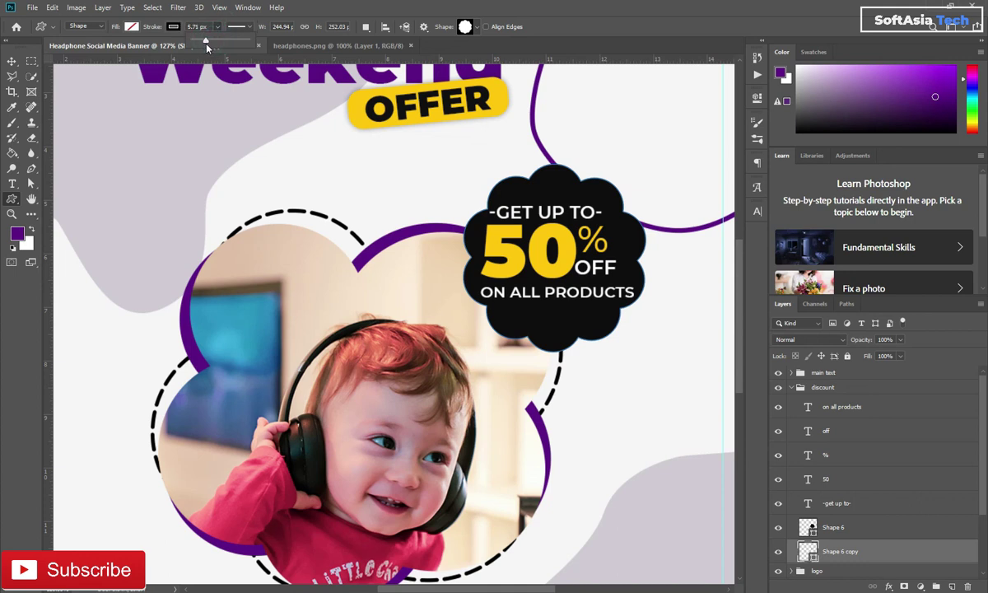
{"action": "left_click", "coordinate": [239, 27]}
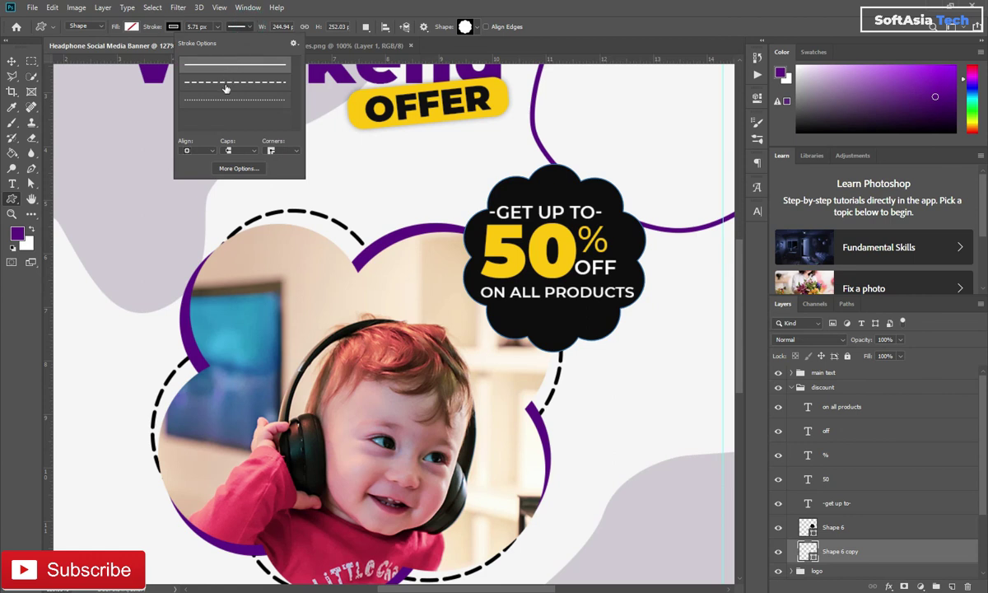
{"action": "left_click", "coordinate": [226, 83]}
Change the dashed stroke's alignment and give the dashes rounded end caps.
{"action": "left_click", "coordinate": [207, 152]}
{"action": "left_click", "coordinate": [194, 178]}
{"action": "left_click", "coordinate": [238, 151]}
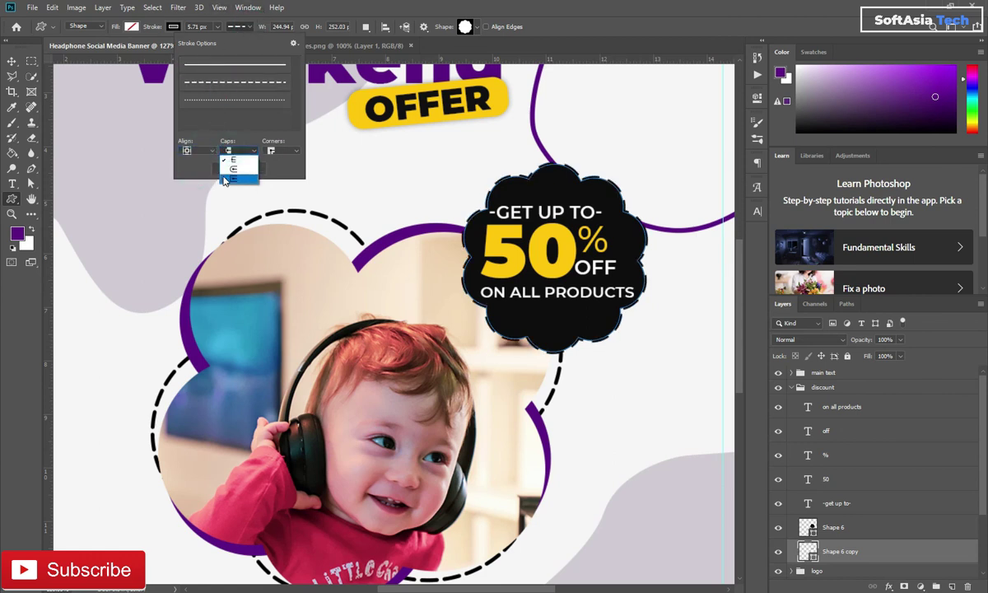
{"action": "left_click", "coordinate": [223, 179]}
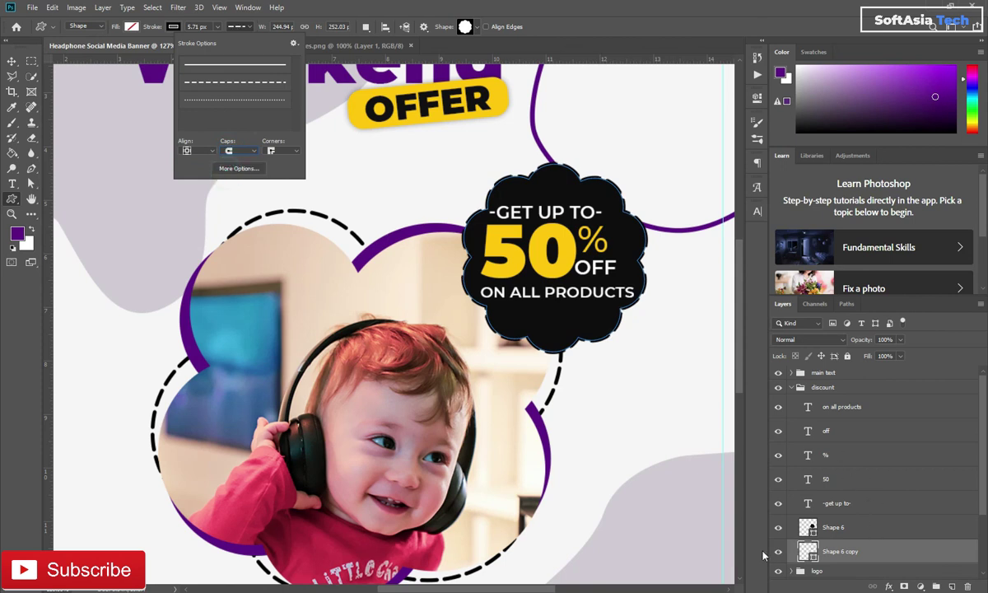
{"action": "left_click", "coordinate": [826, 514]}
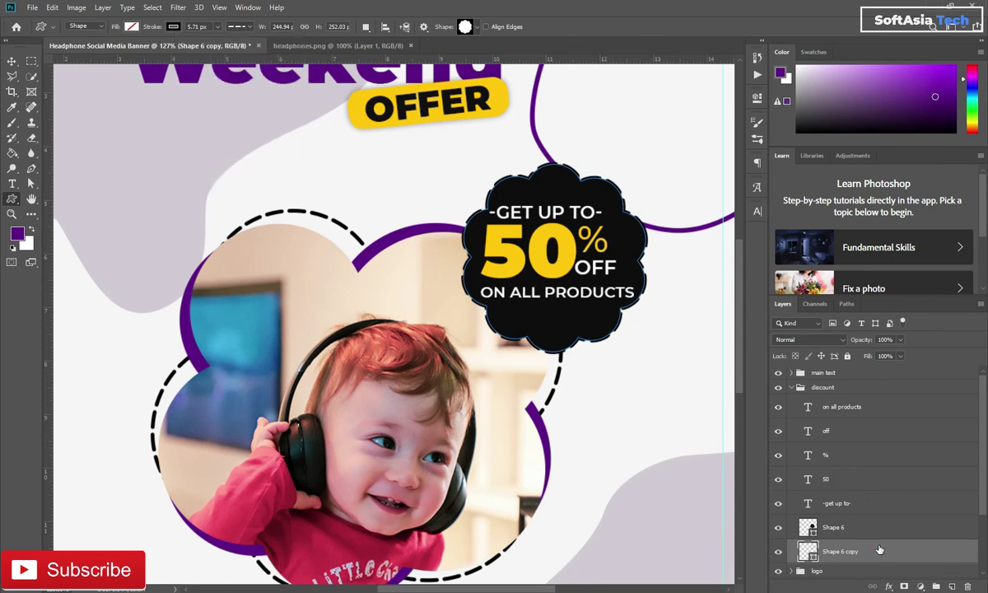
{"action": "key", "text": "ctrl+t"}
Rotate the badge copy about 6° and set its dashed stroke to 3.79 px.
{"action": "mouse_move", "coordinate": [624, 124]}
{"action": "left_mouse_down"}
{"action": "mouse_move", "coordinate": [640, 132]}
{"action": "mouse_move", "coordinate": [655, 121]}
{"action": "mouse_move", "coordinate": [640, 136]}
{"action": "left_mouse_up"}
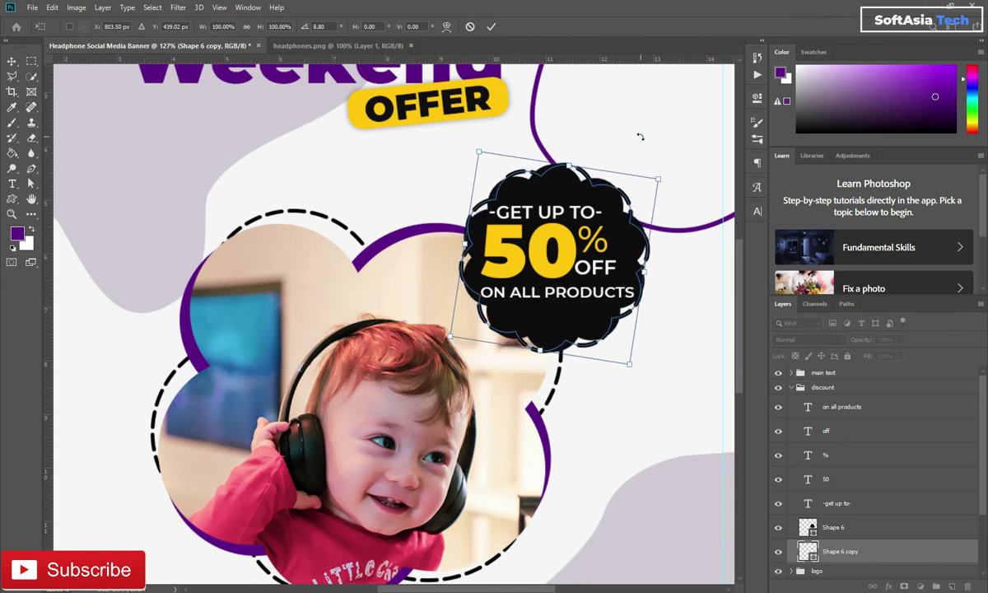
{"action": "key", "text": "Return"}
{"action": "left_click", "coordinate": [248, 30]}
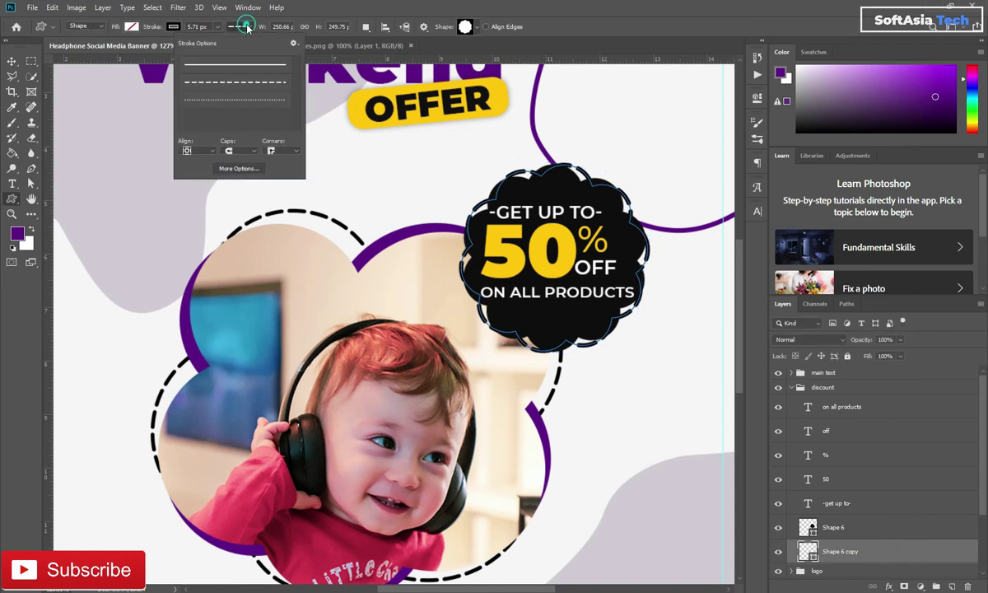
{"action": "left_click", "coordinate": [242, 99]}
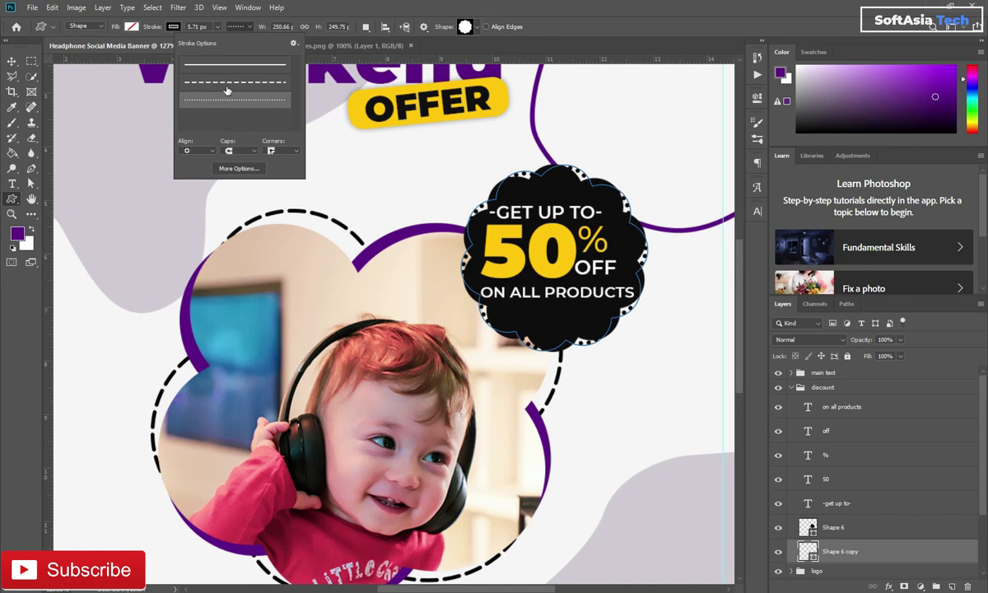
{"action": "left_click", "coordinate": [215, 85]}
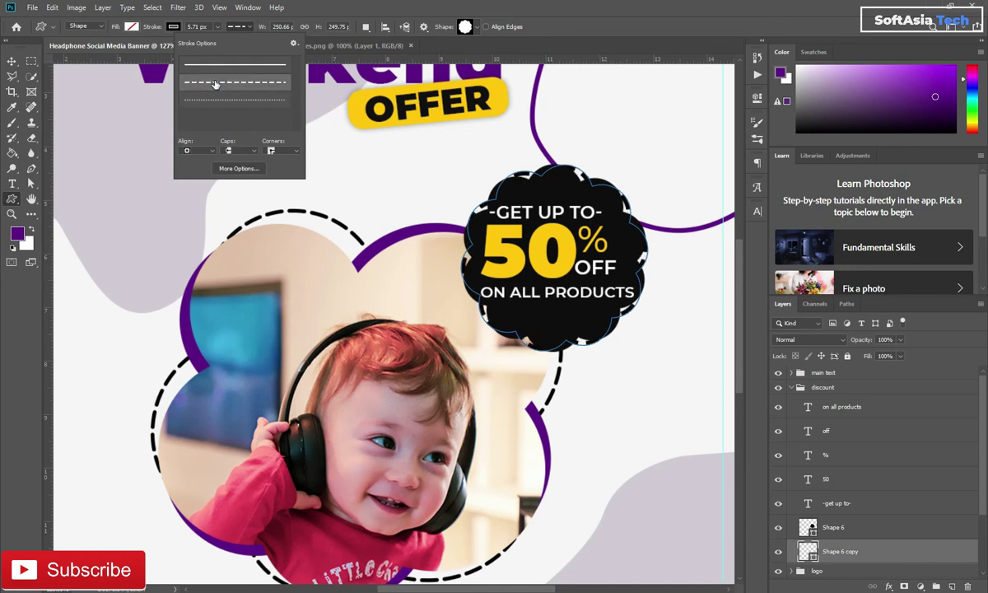
{"action": "left_click", "coordinate": [204, 25]}
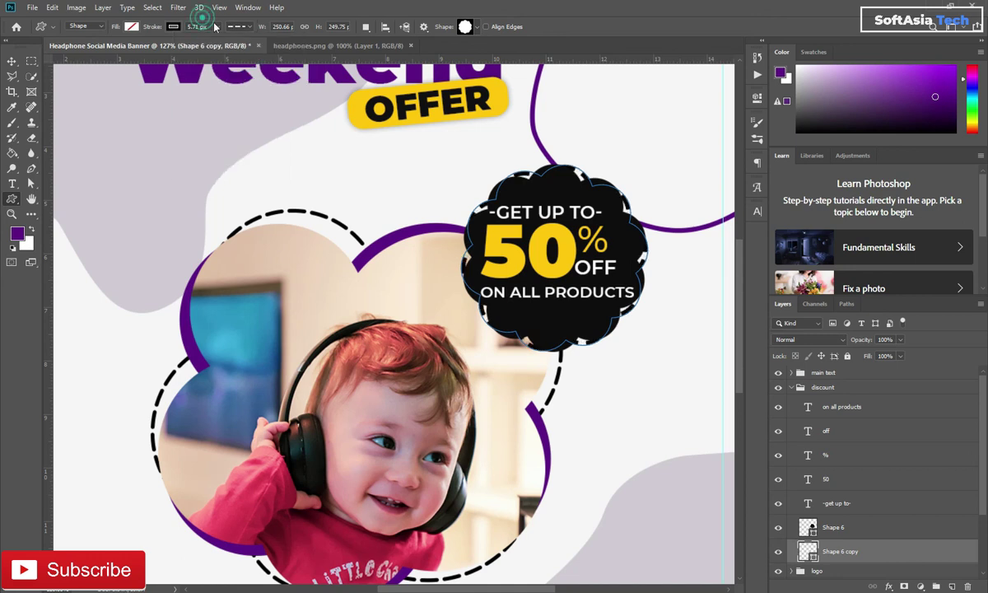
{"action": "left_click_drag", "start_coordinate": [216, 26], "coordinate": [218, 42]}
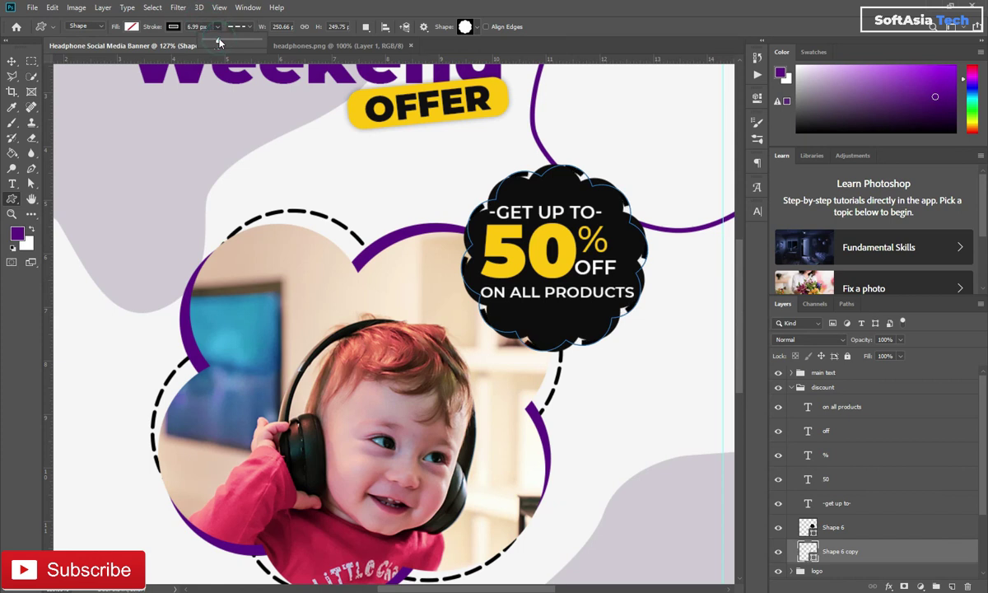
{"action": "left_click_drag", "start_coordinate": [218, 40], "coordinate": [215, 41]}
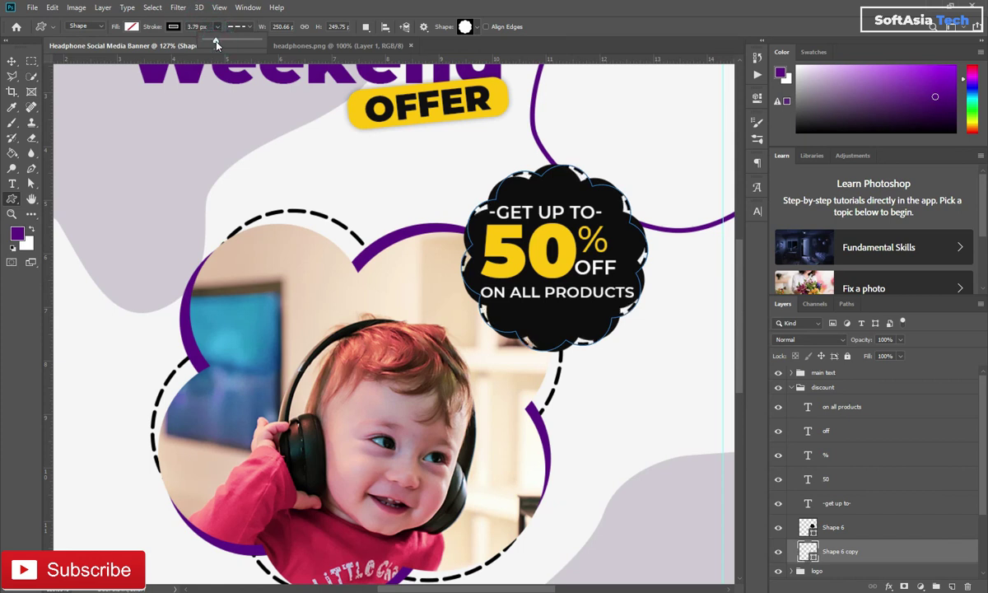
{"action": "key", "text": "Return"}
Align the dashed stroke outside the black flower badge's edge.
{"action": "key", "text": "ctrl+t"}
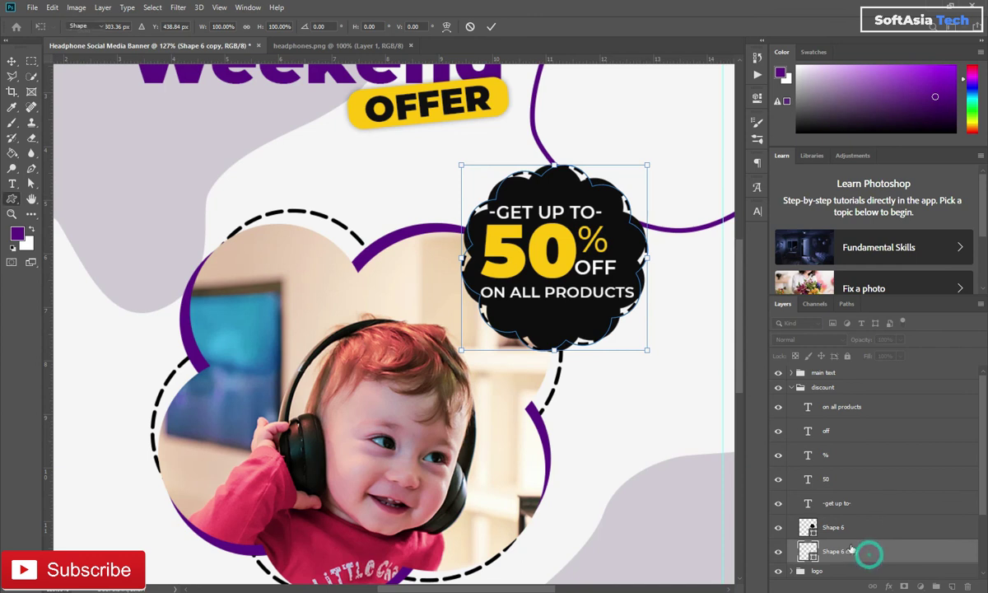
{"action": "key", "text": "Return"}
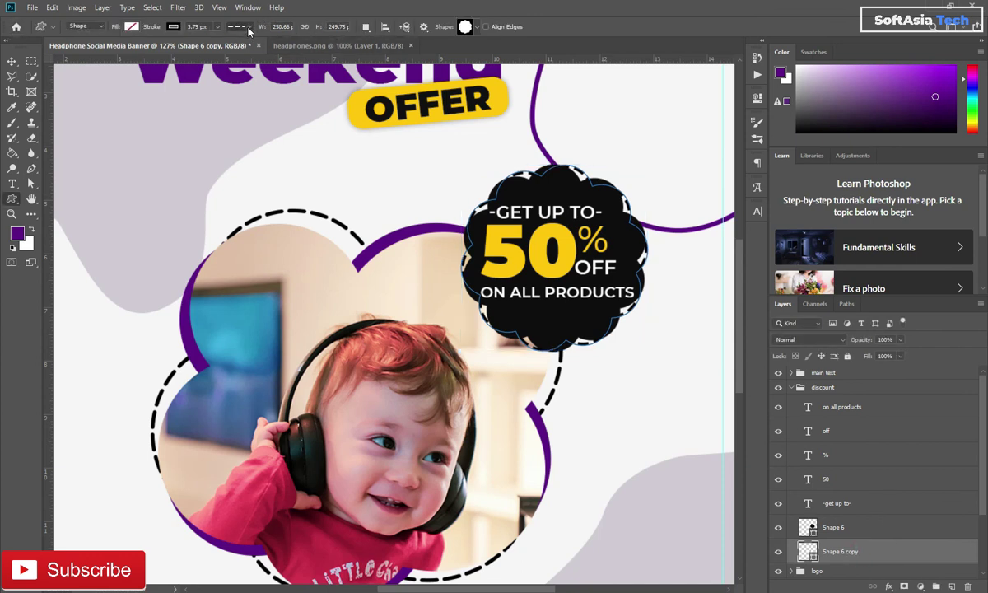
{"action": "left_click", "coordinate": [247, 28]}
{"action": "left_click", "coordinate": [195, 154]}
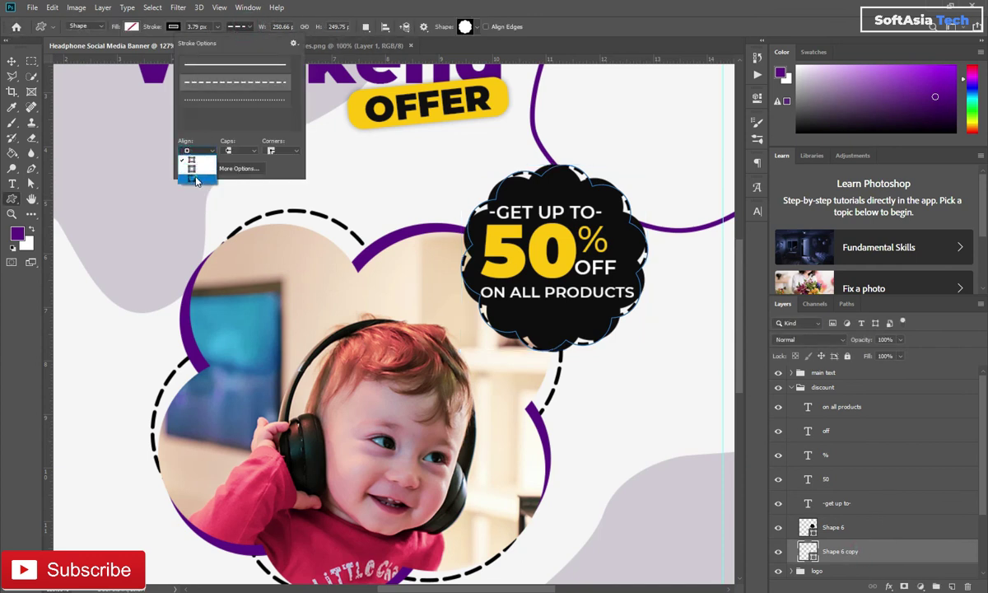
{"action": "left_click", "coordinate": [189, 171]}
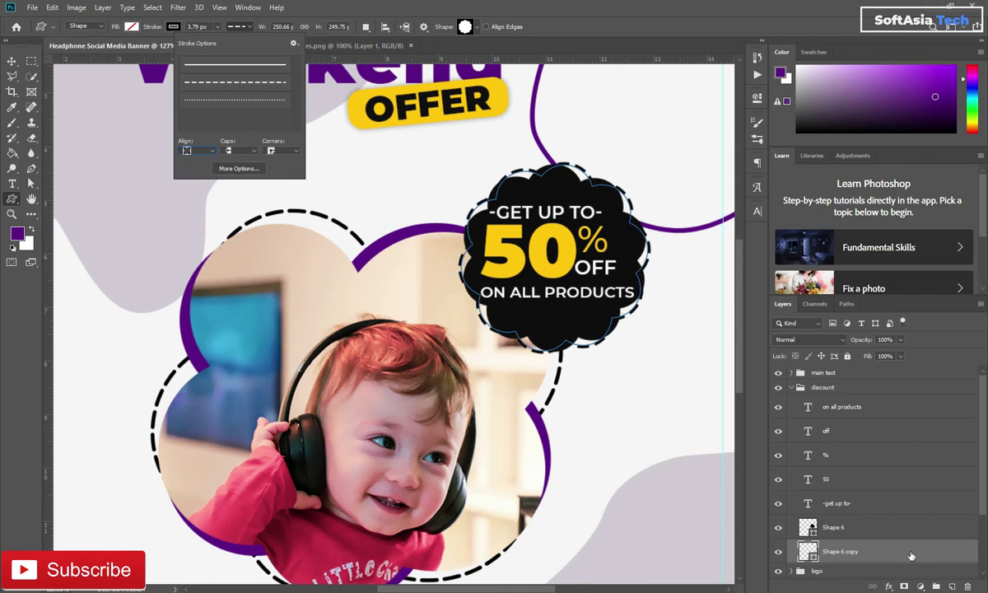
{"action": "left_click", "coordinate": [857, 550]}
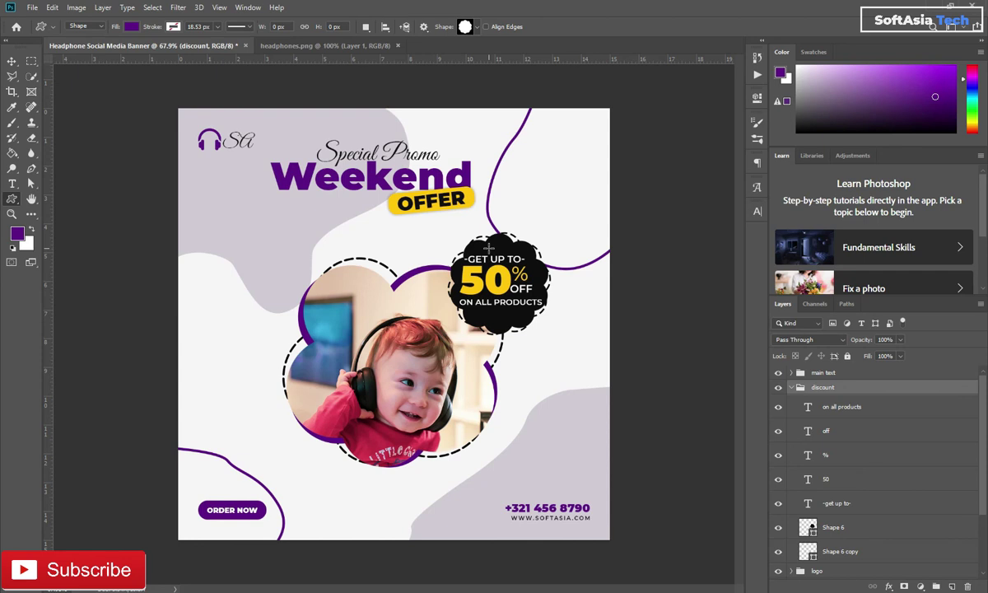
{"action": "scroll", "coordinate": [489, 247], "scroll_direction": "down", "scroll_amount": 2}
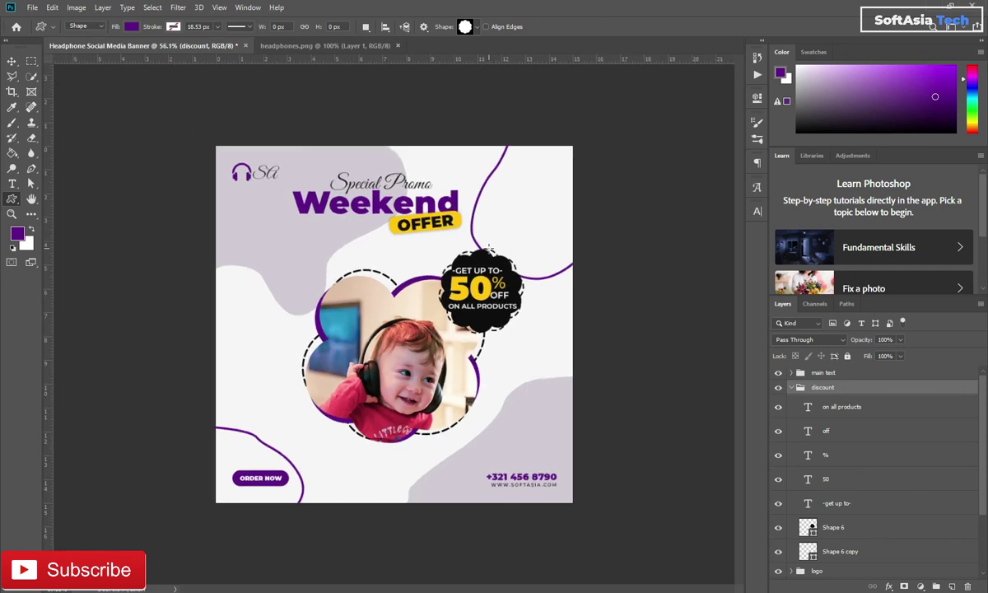
{"action": "scroll", "coordinate": [489, 247], "scroll_direction": "up", "scroll_amount": 3}
{"action": "scroll", "coordinate": [489, 246], "scroll_direction": "down", "scroll_amount": 1}
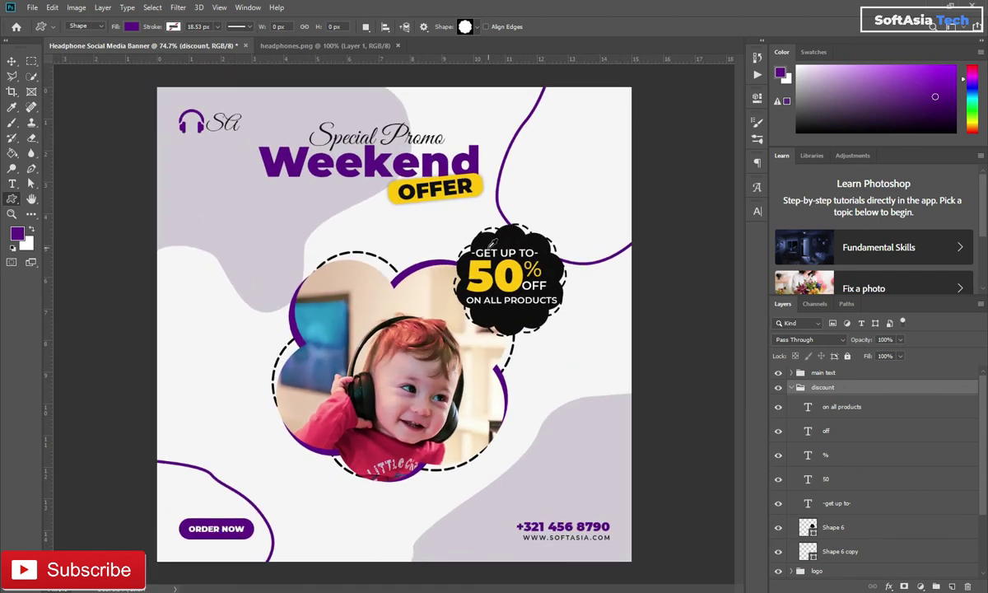